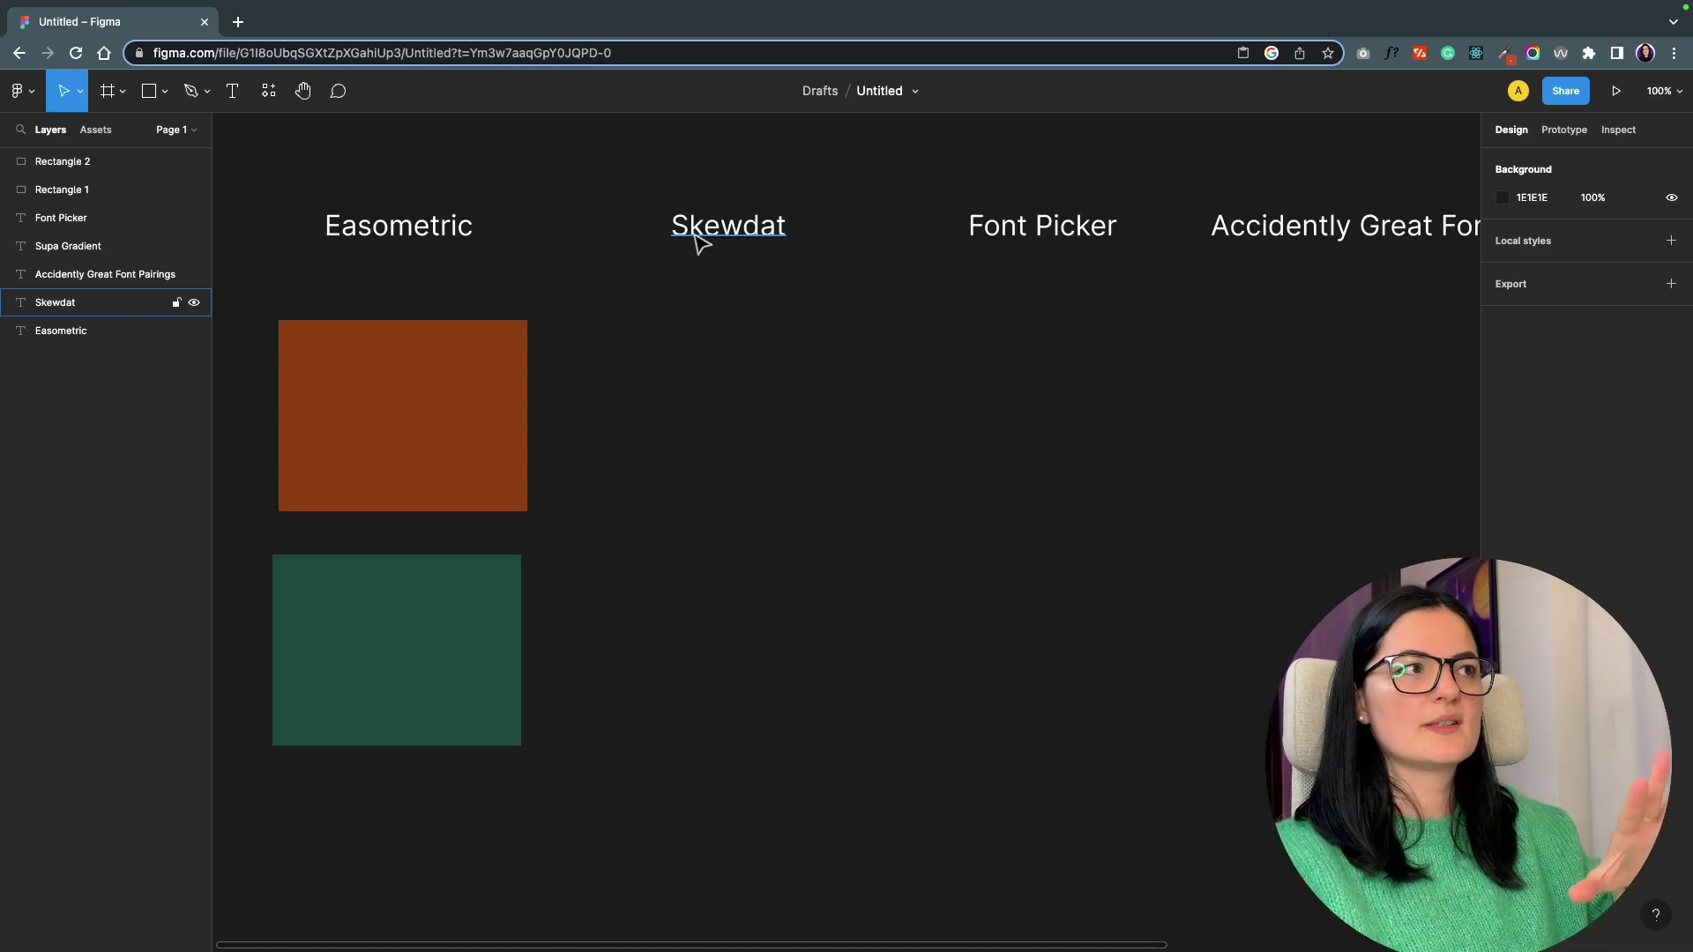
With the orange rectangle selected, launch the Easometric plugin.
left_click(438, 236)
left_click(350, 169)
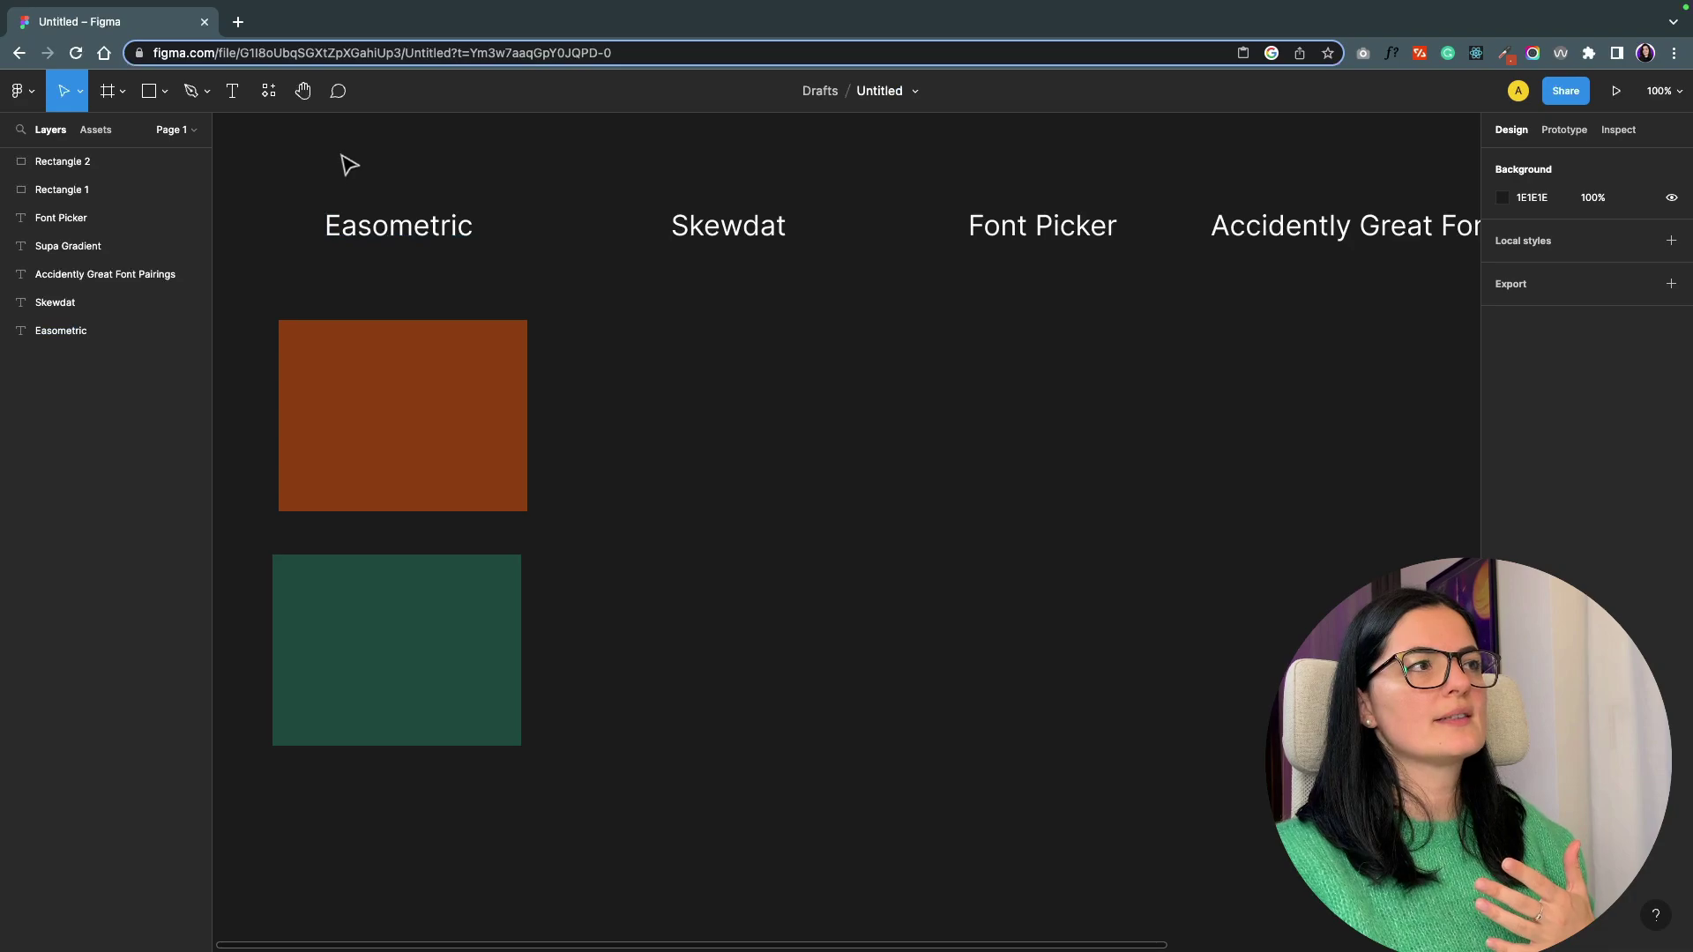
left_click(274, 97)
left_click(504, 179)
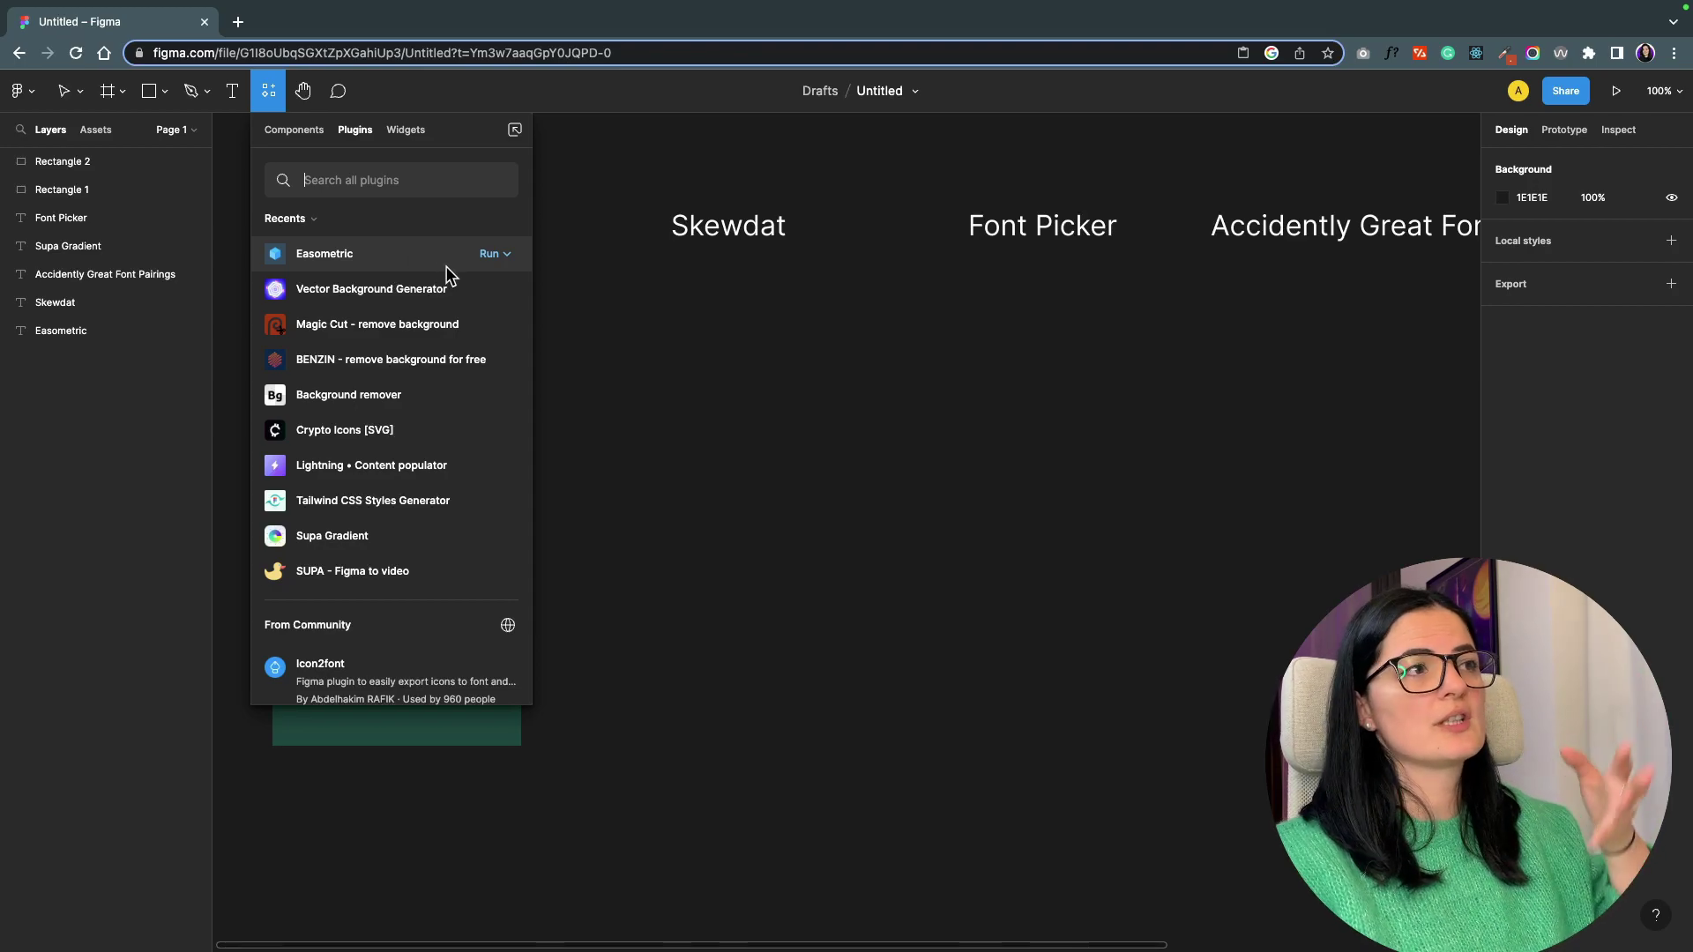
left_click(394, 402)
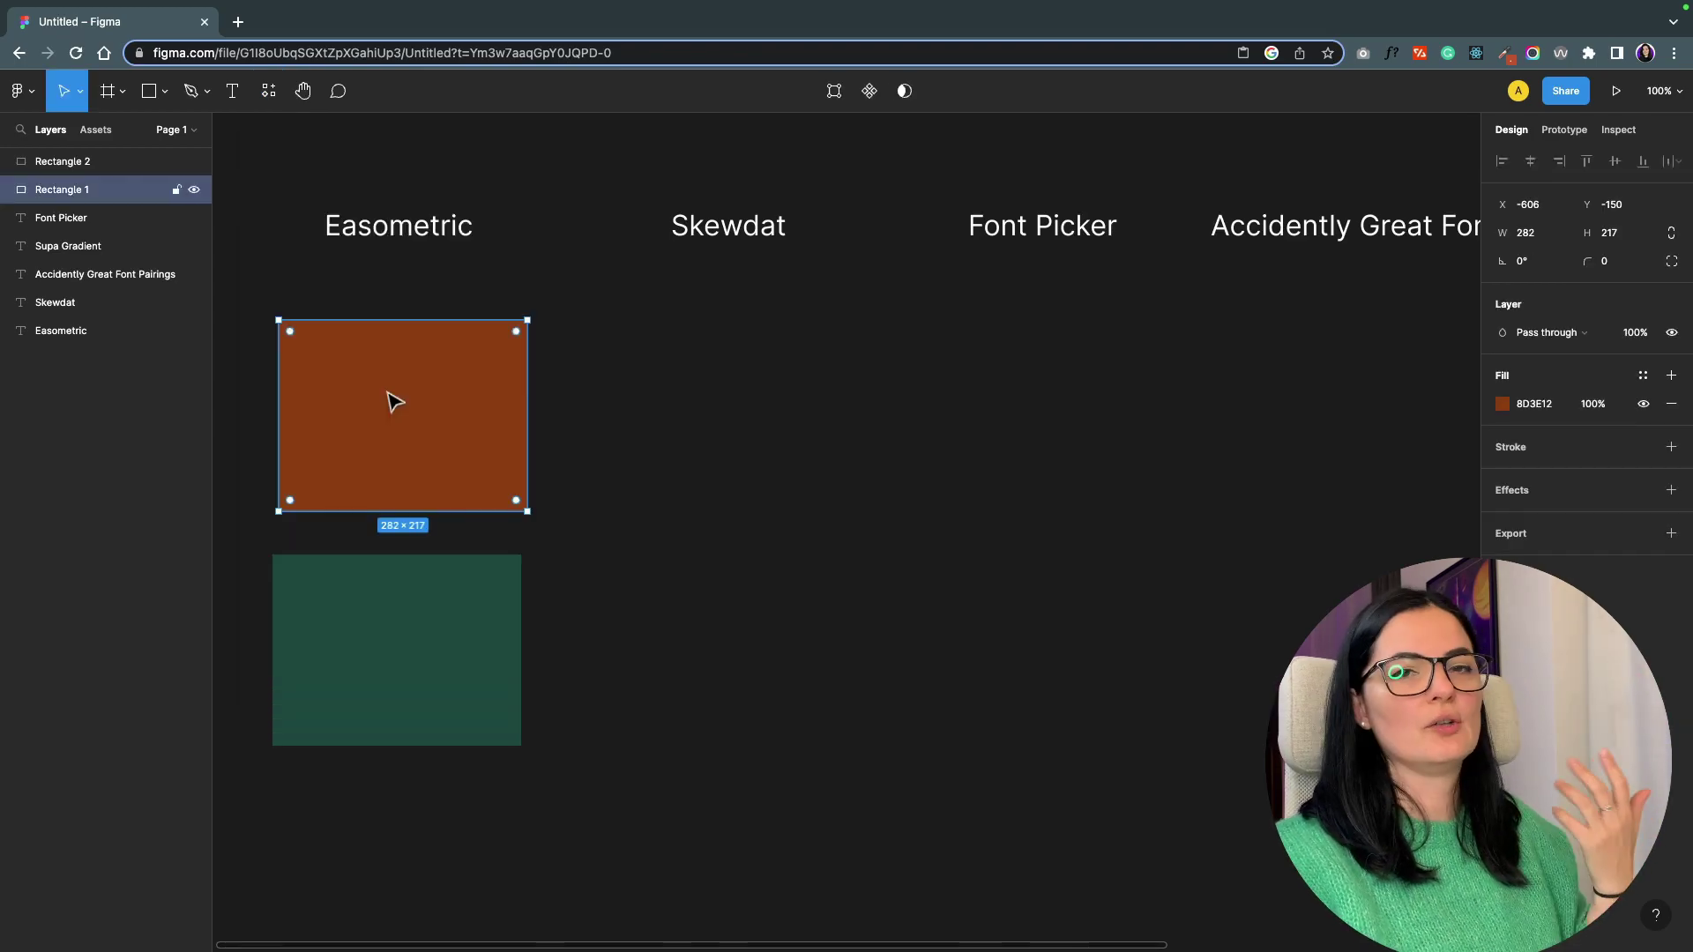
key("shift+i")
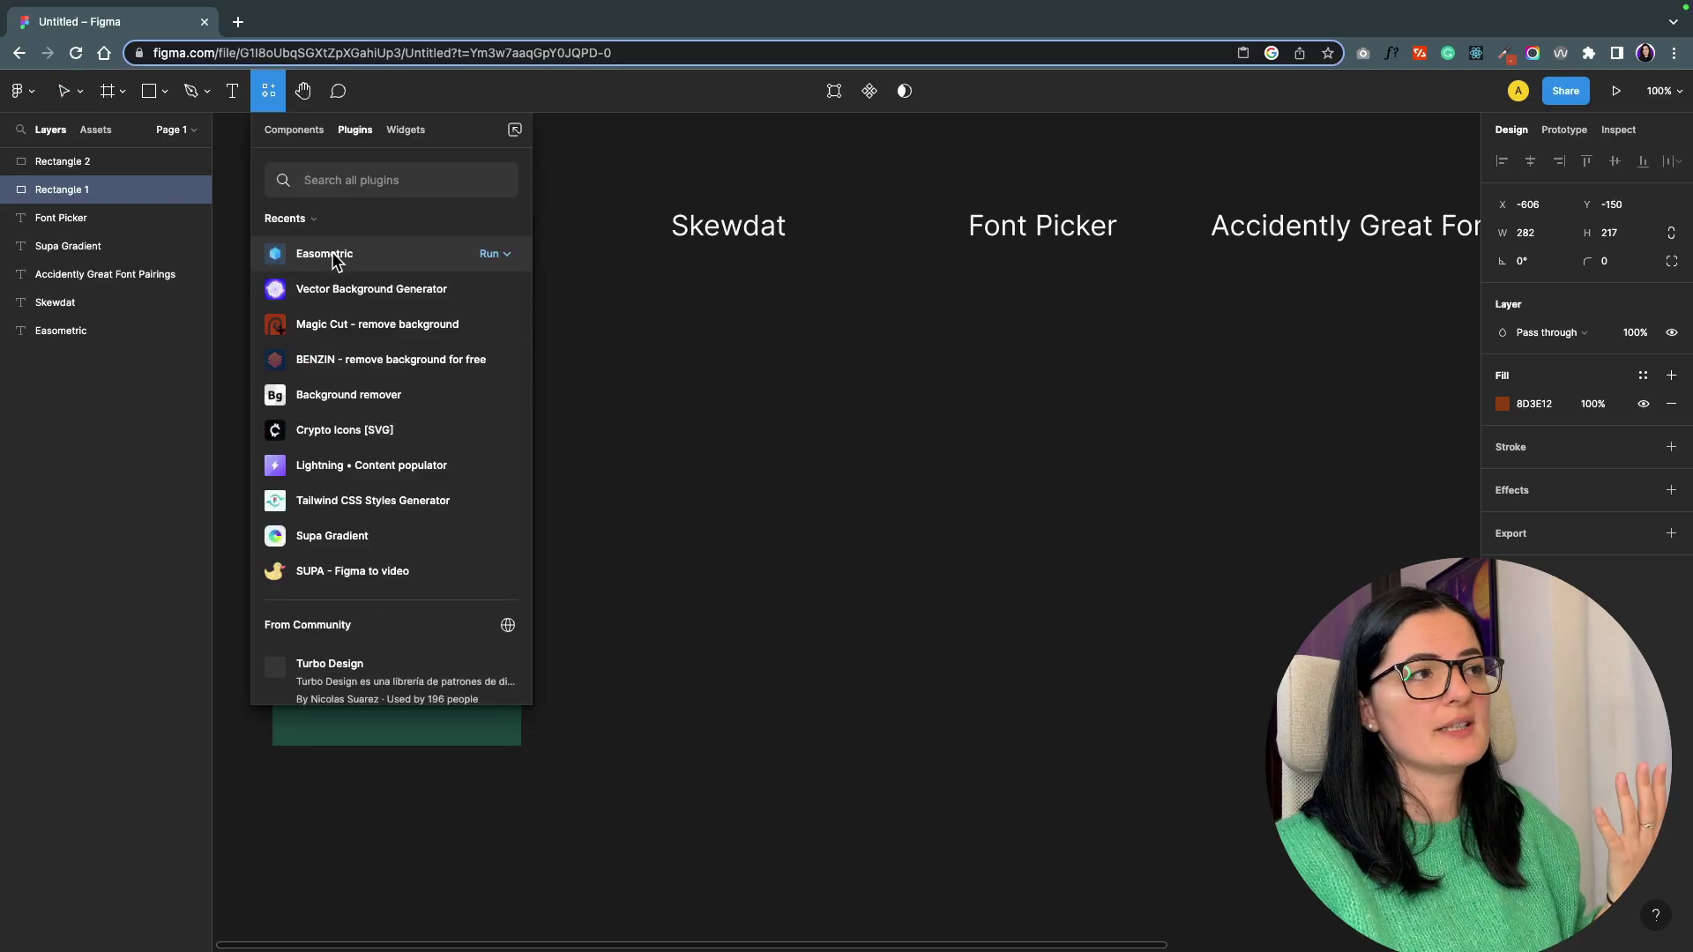
left_click(336, 262)
left_click(362, 368)
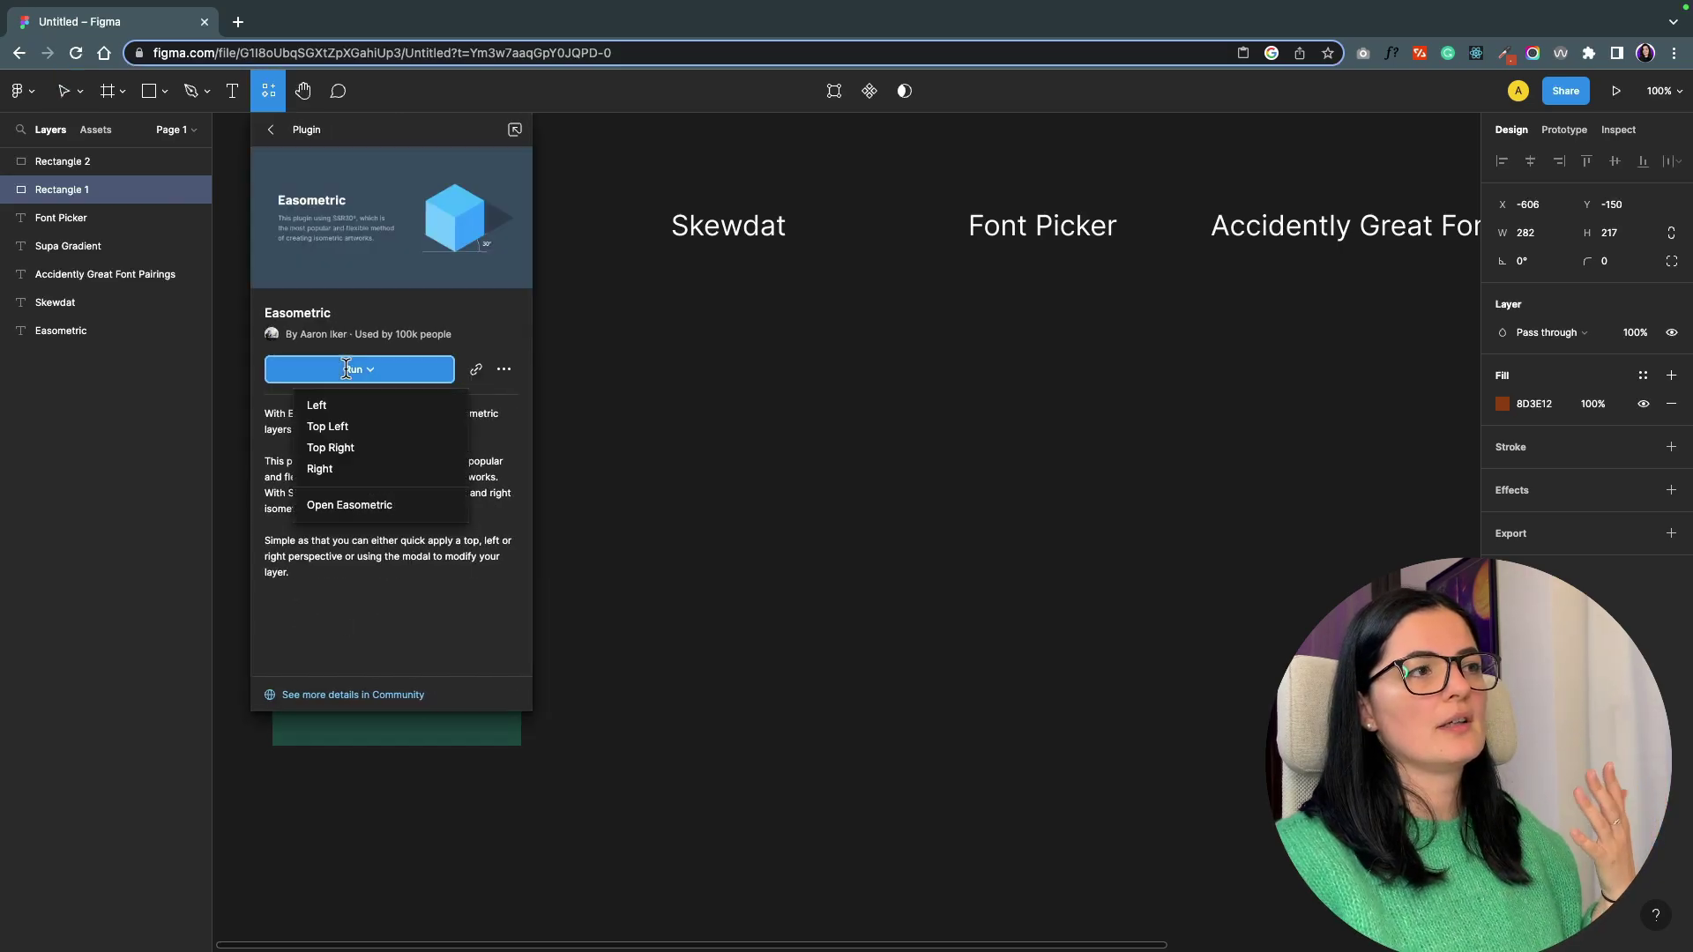
left_click(364, 506)
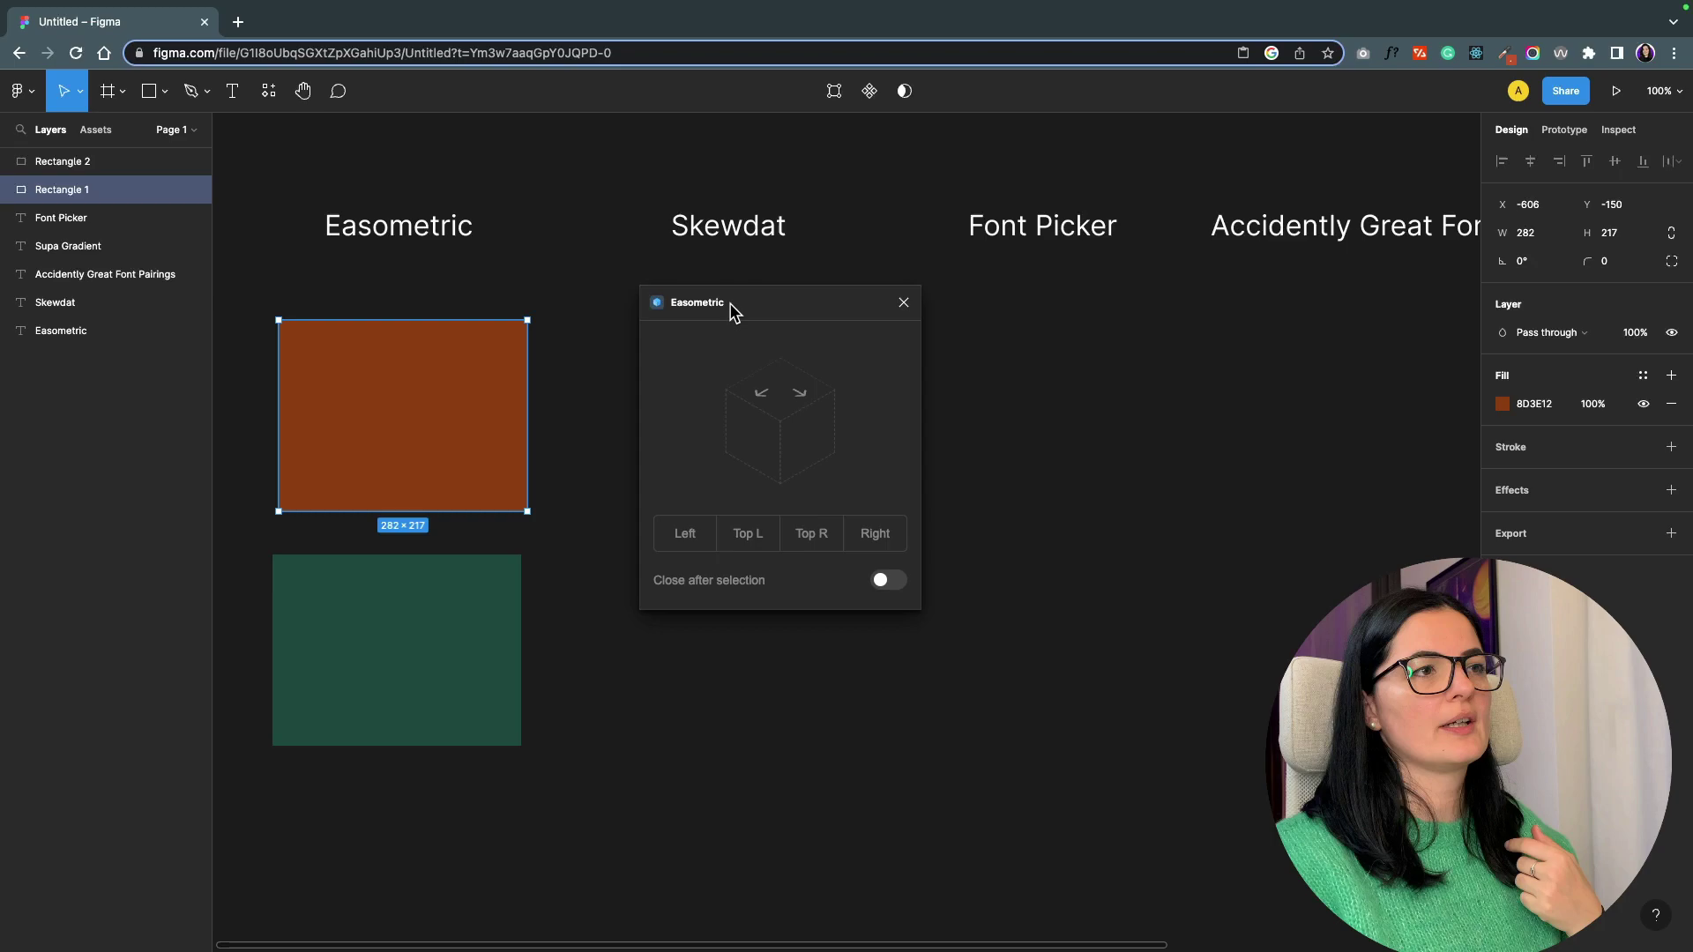
Try the isometric skews, settle on Top R, and shift the orange shape down slightly.
left_click_drag(730, 308, 837, 326)
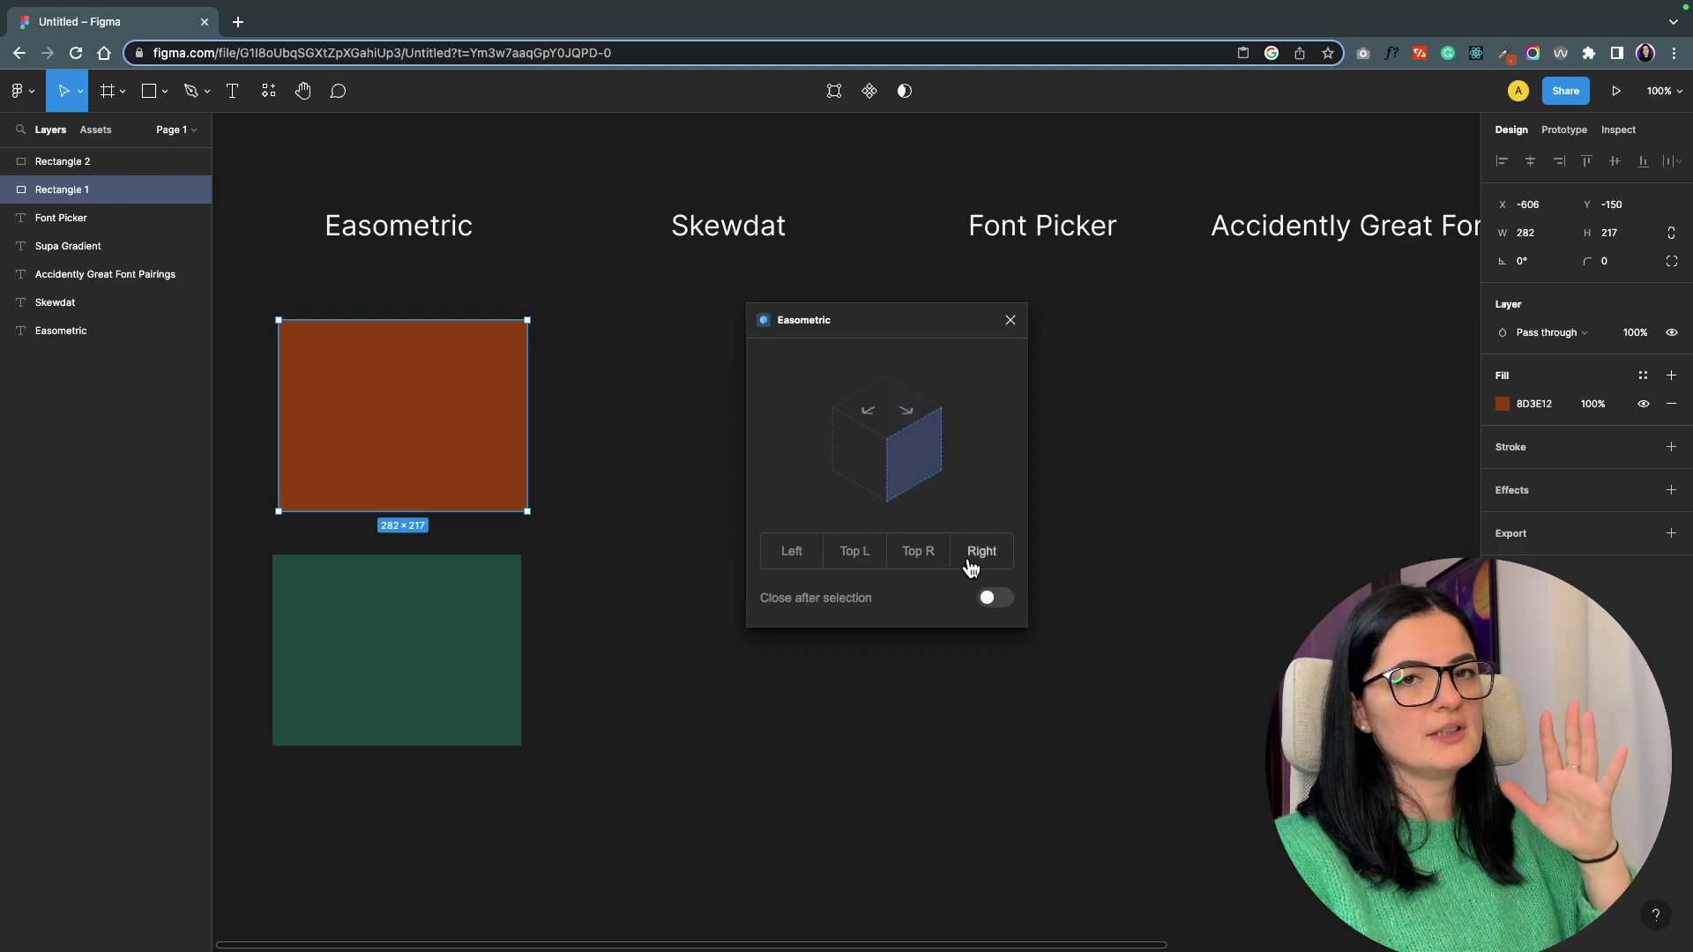
left_click(793, 557)
left_click(855, 558)
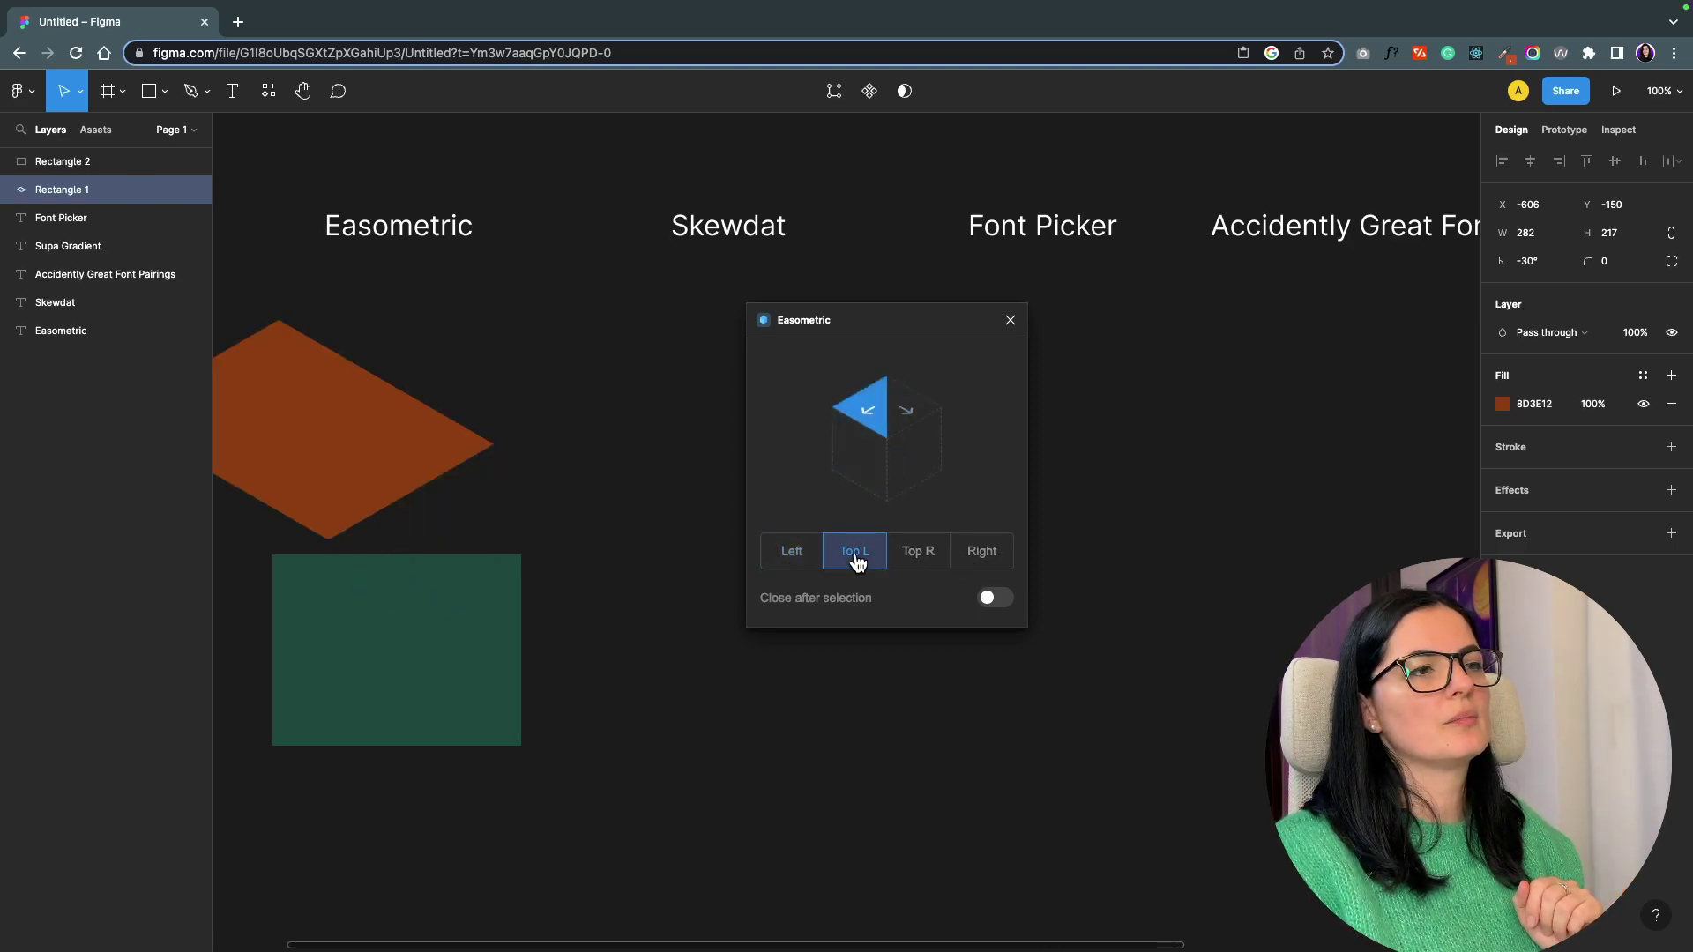
left_click(918, 556)
left_click(979, 557)
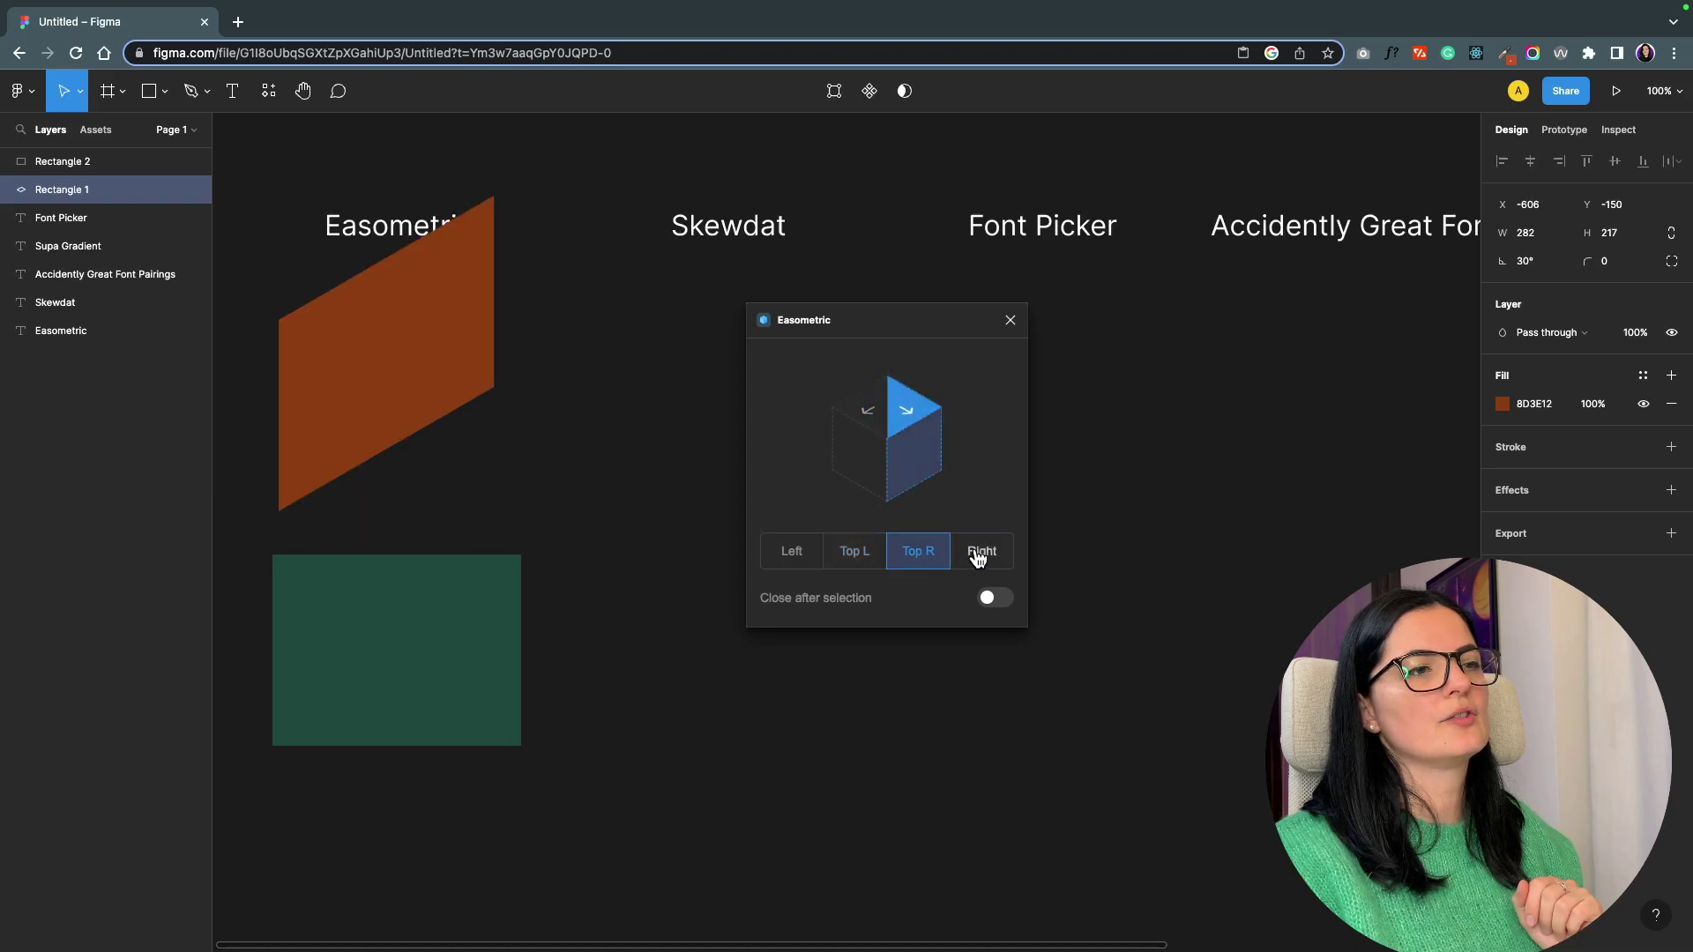
left_click(917, 555)
left_click_drag(505, 318, 487, 389)
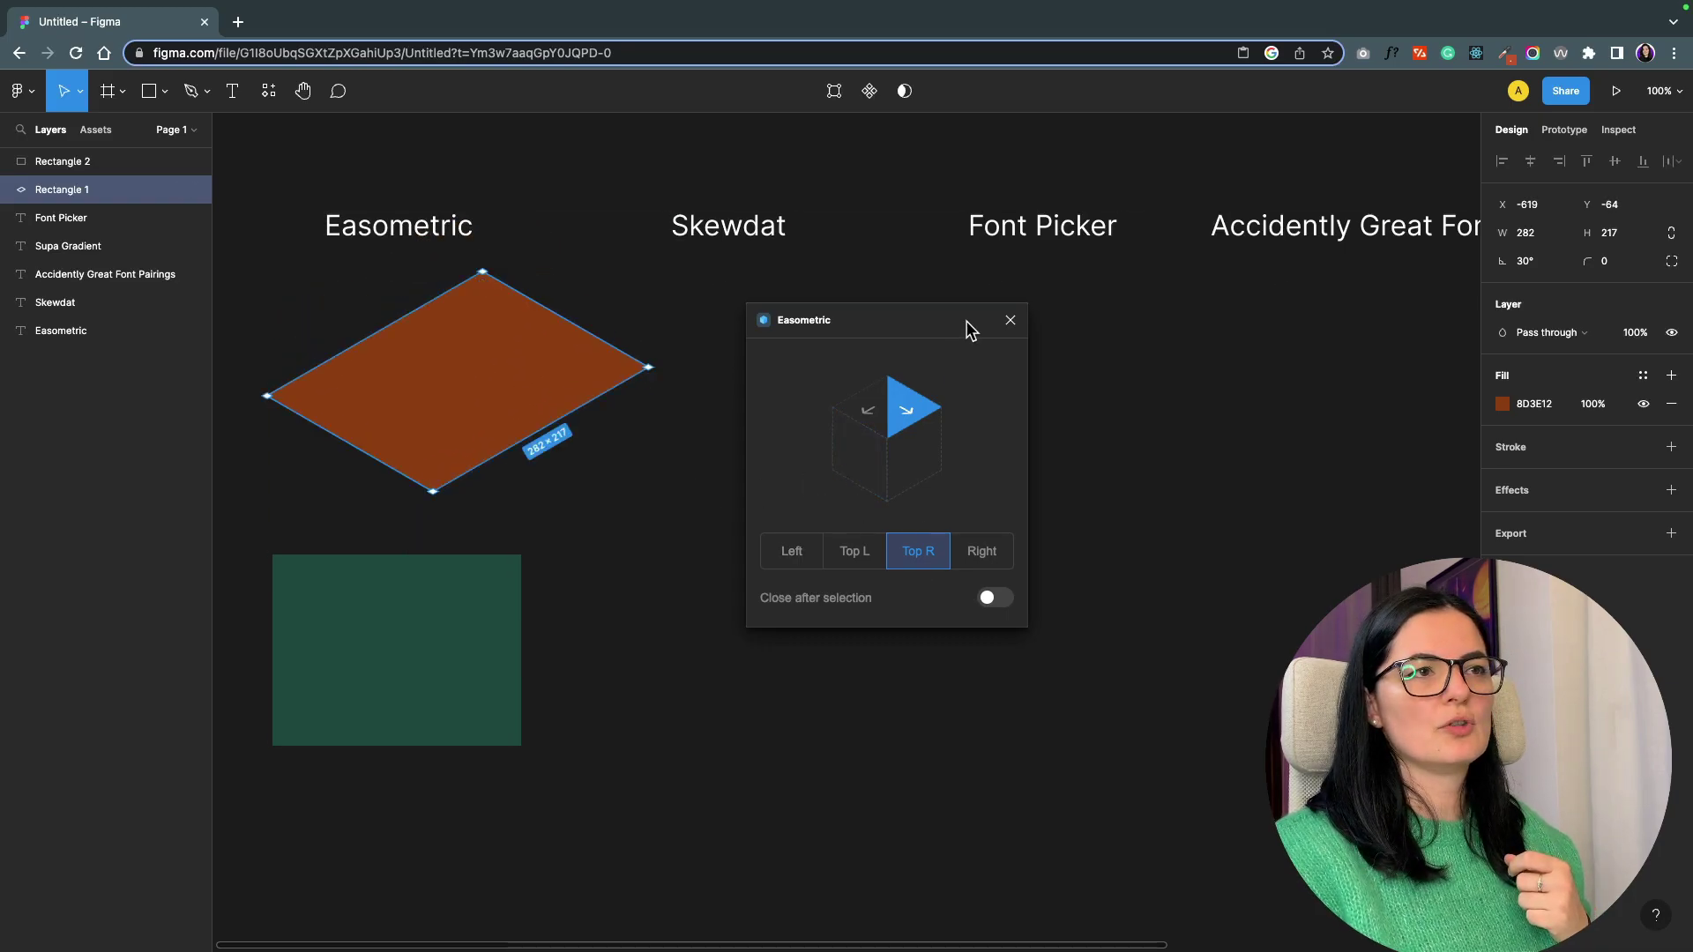
Move the green rectangle and skew it into a Top R isometric face with Easometric.
left_click(1010, 322)
left_click_drag(408, 659, 494, 613)
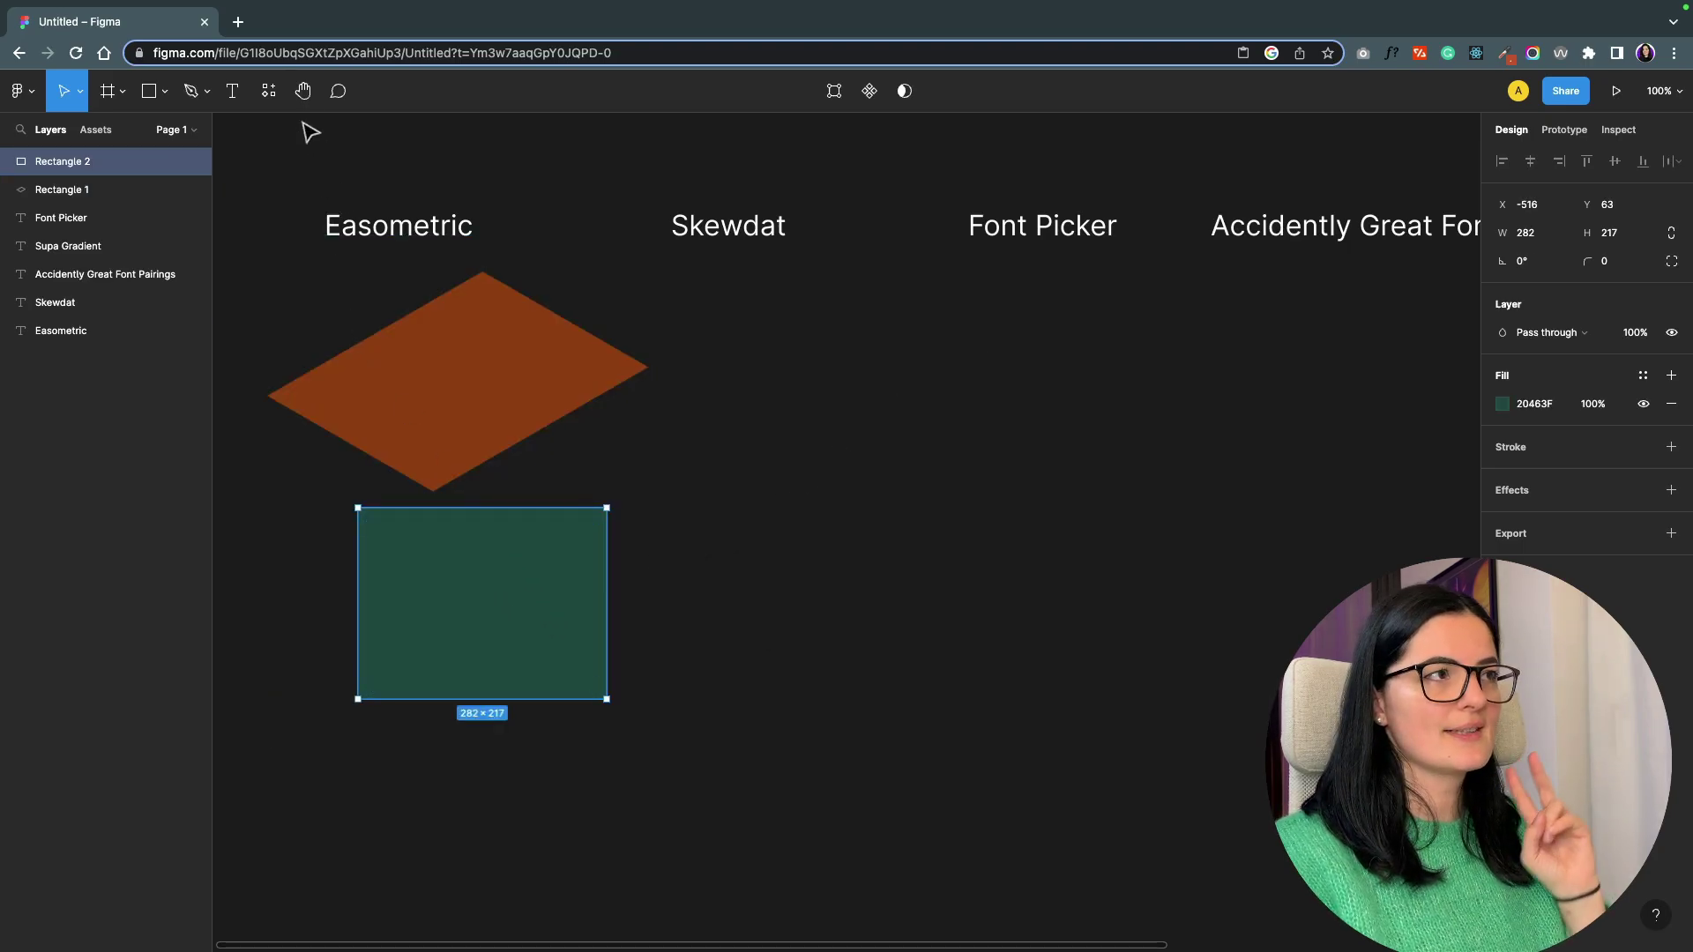
left_click(268, 91)
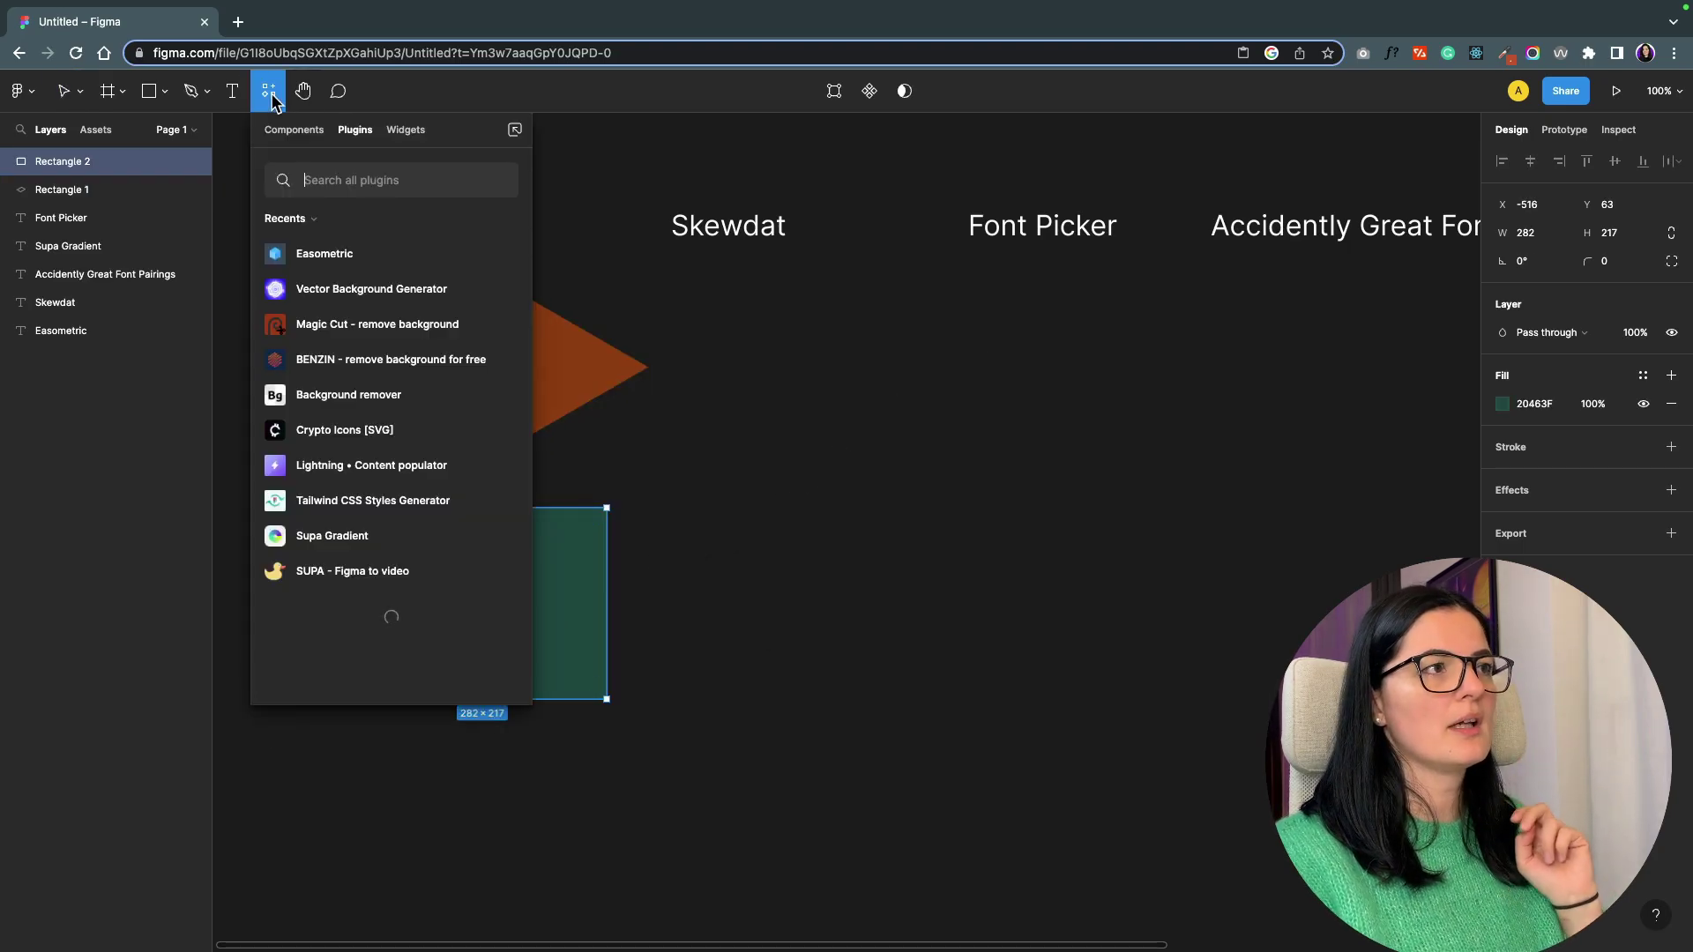
left_click(343, 259)
left_click(349, 377)
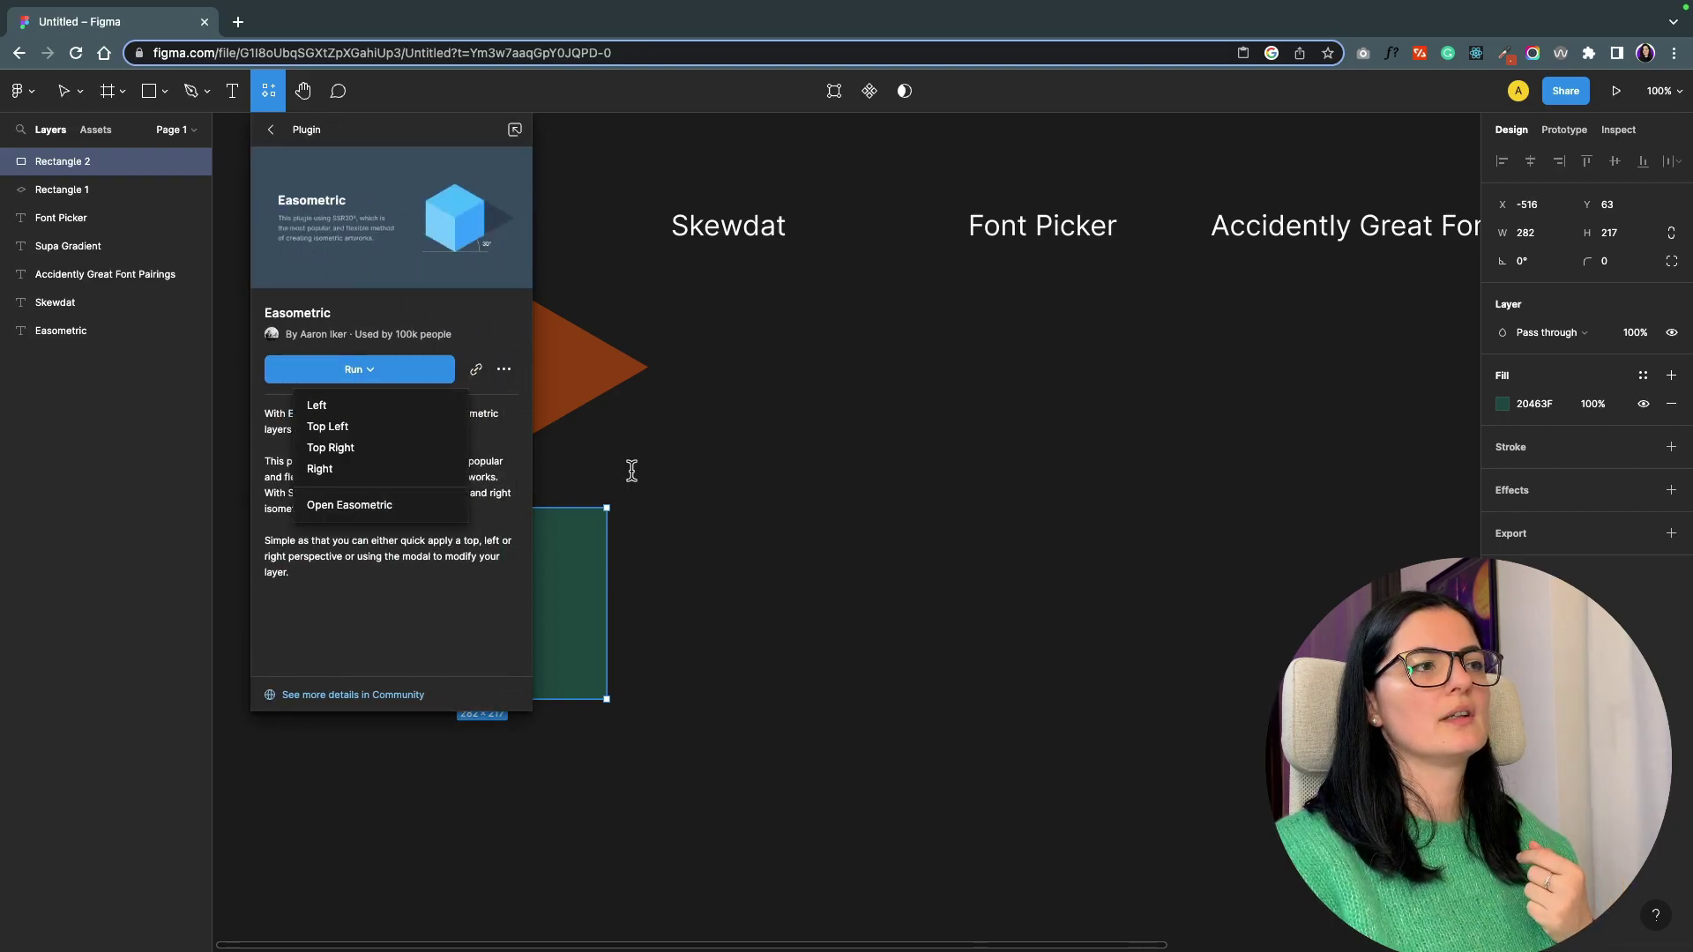
left_click(373, 499)
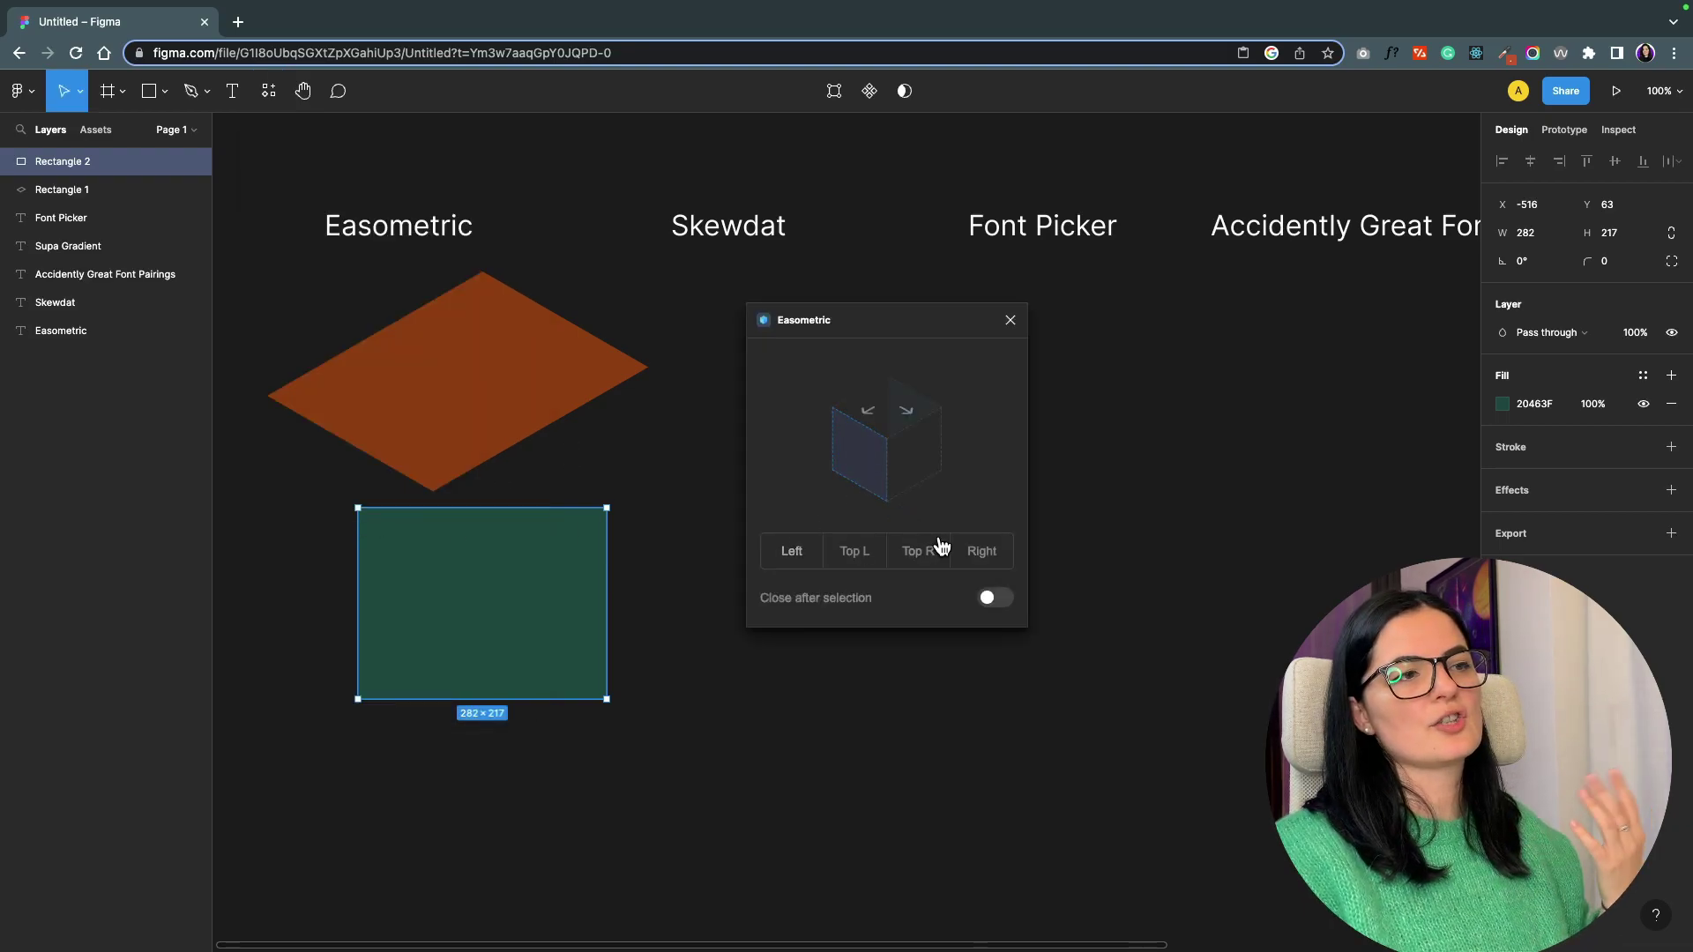
left_click(915, 554)
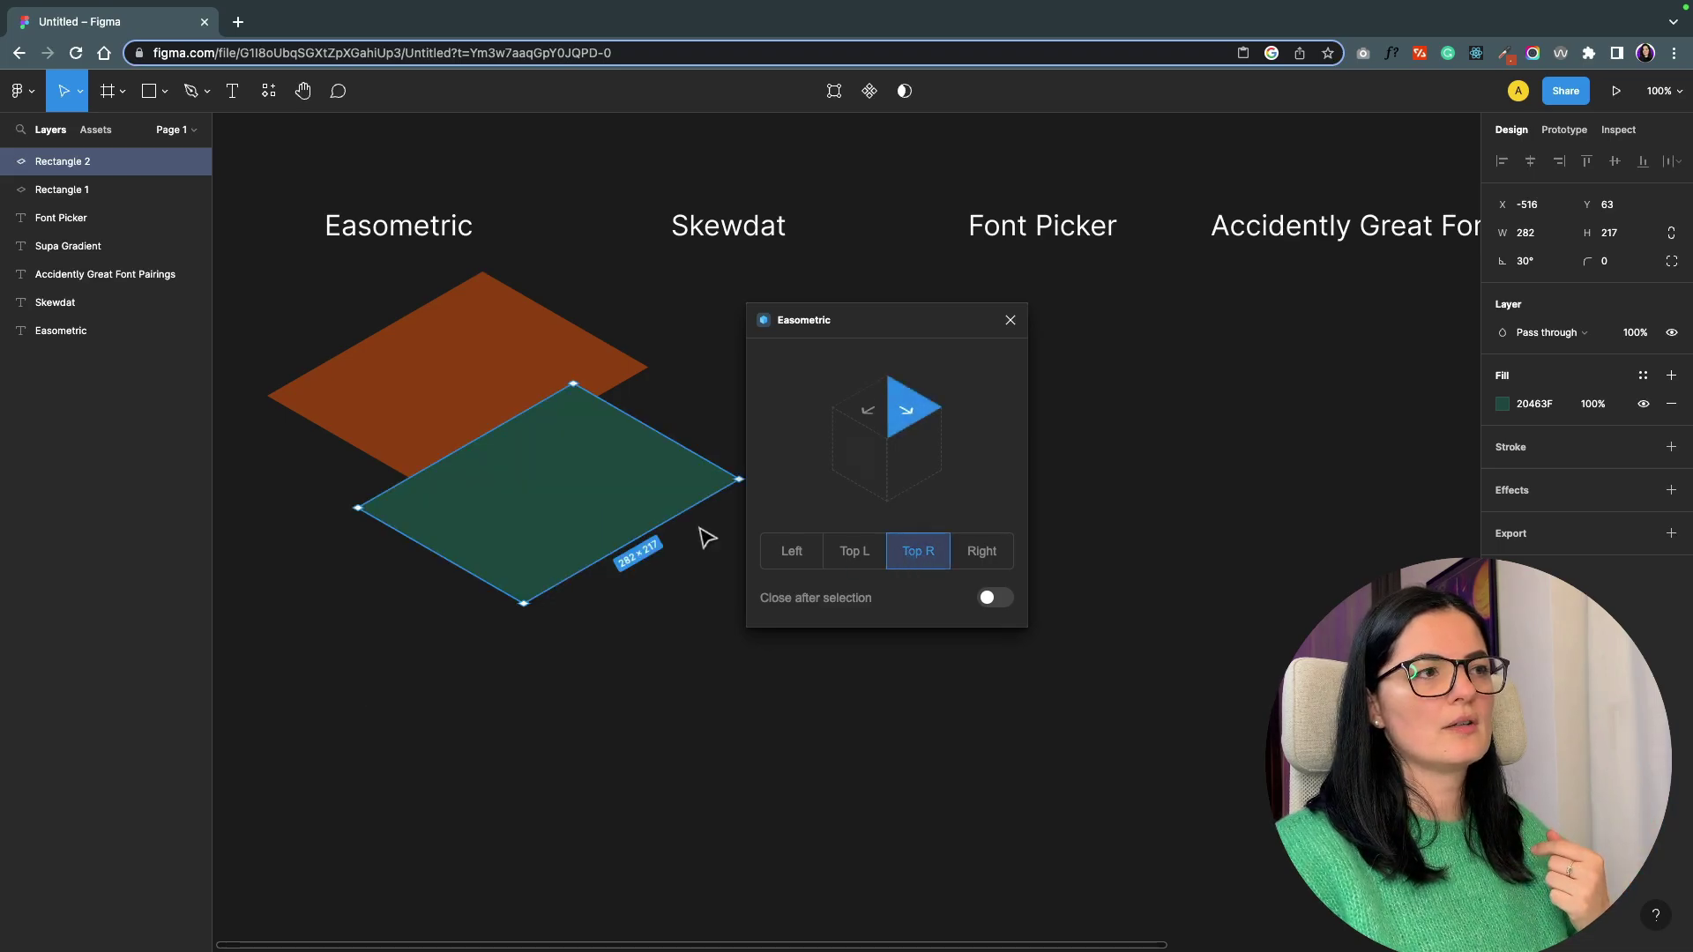
Bring the orange rhombus to the front and slide the green one beneath it.
left_click(453, 337)
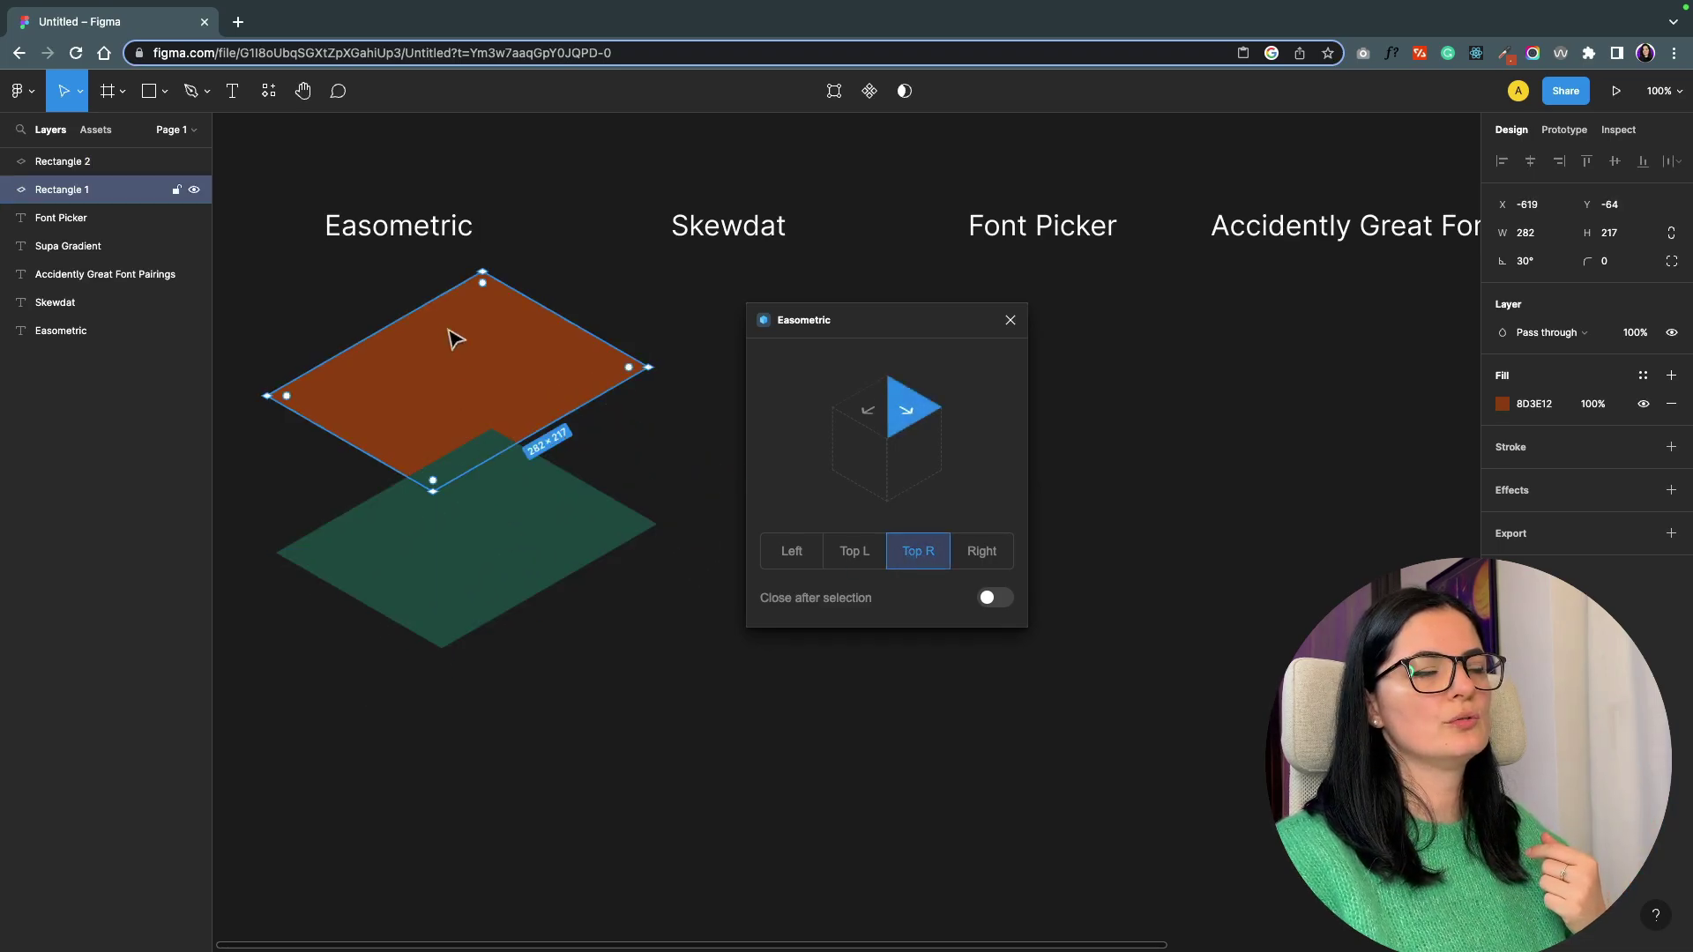
left_click(1011, 320)
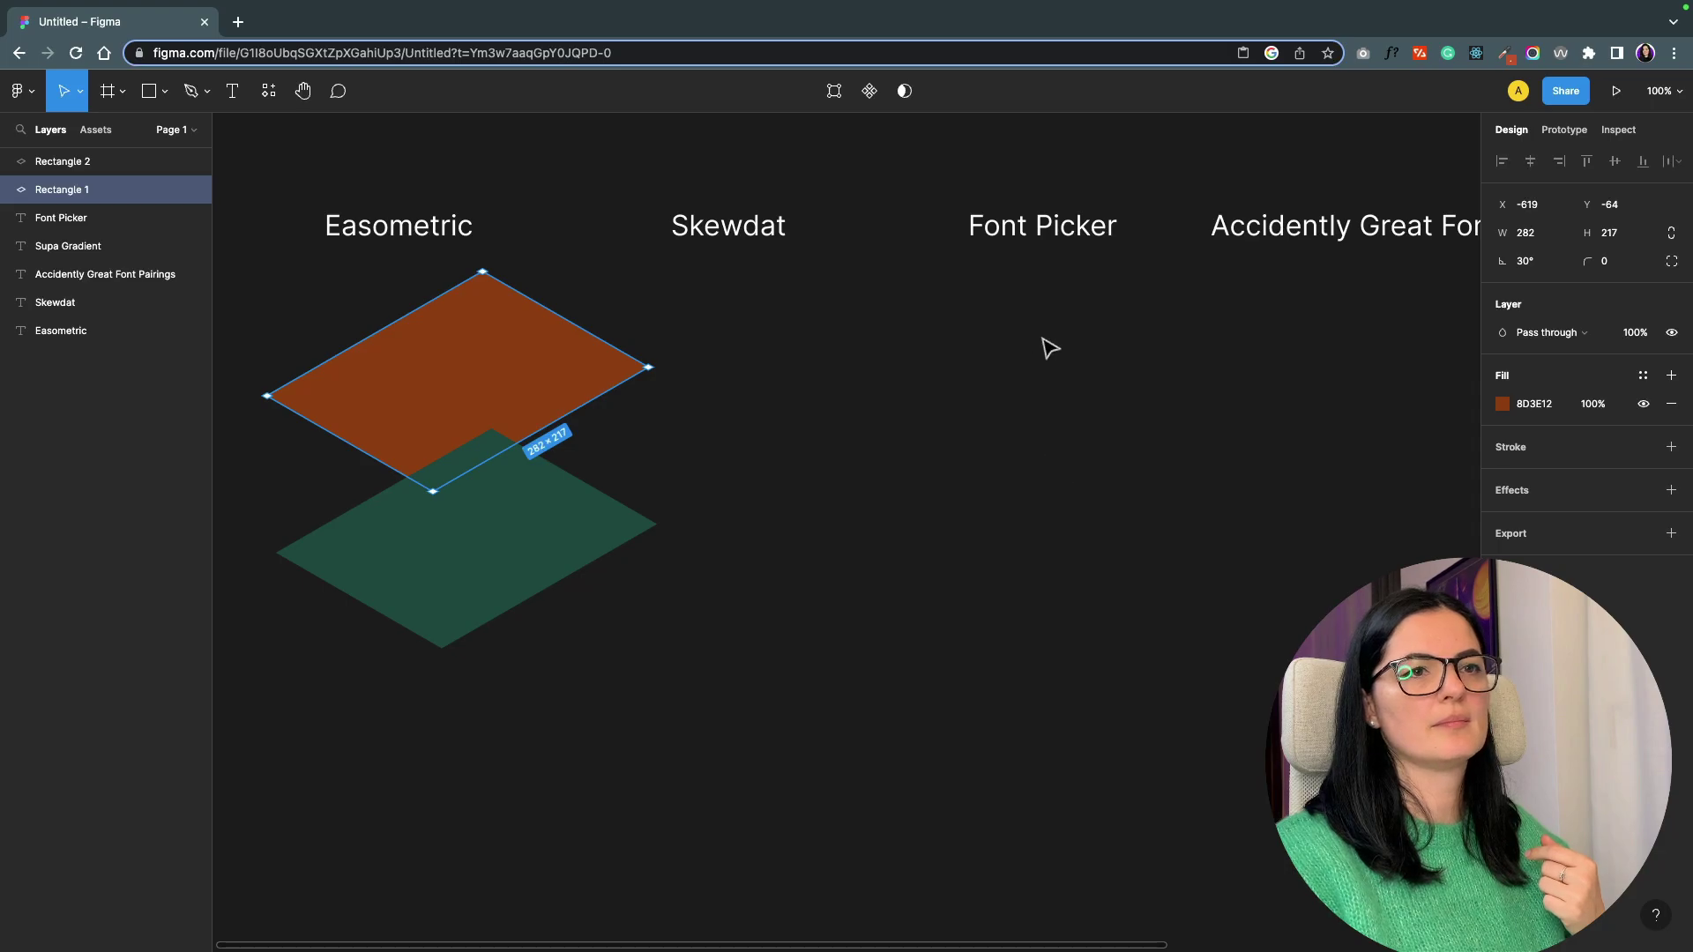
right_click(554, 375)
left_click(586, 473)
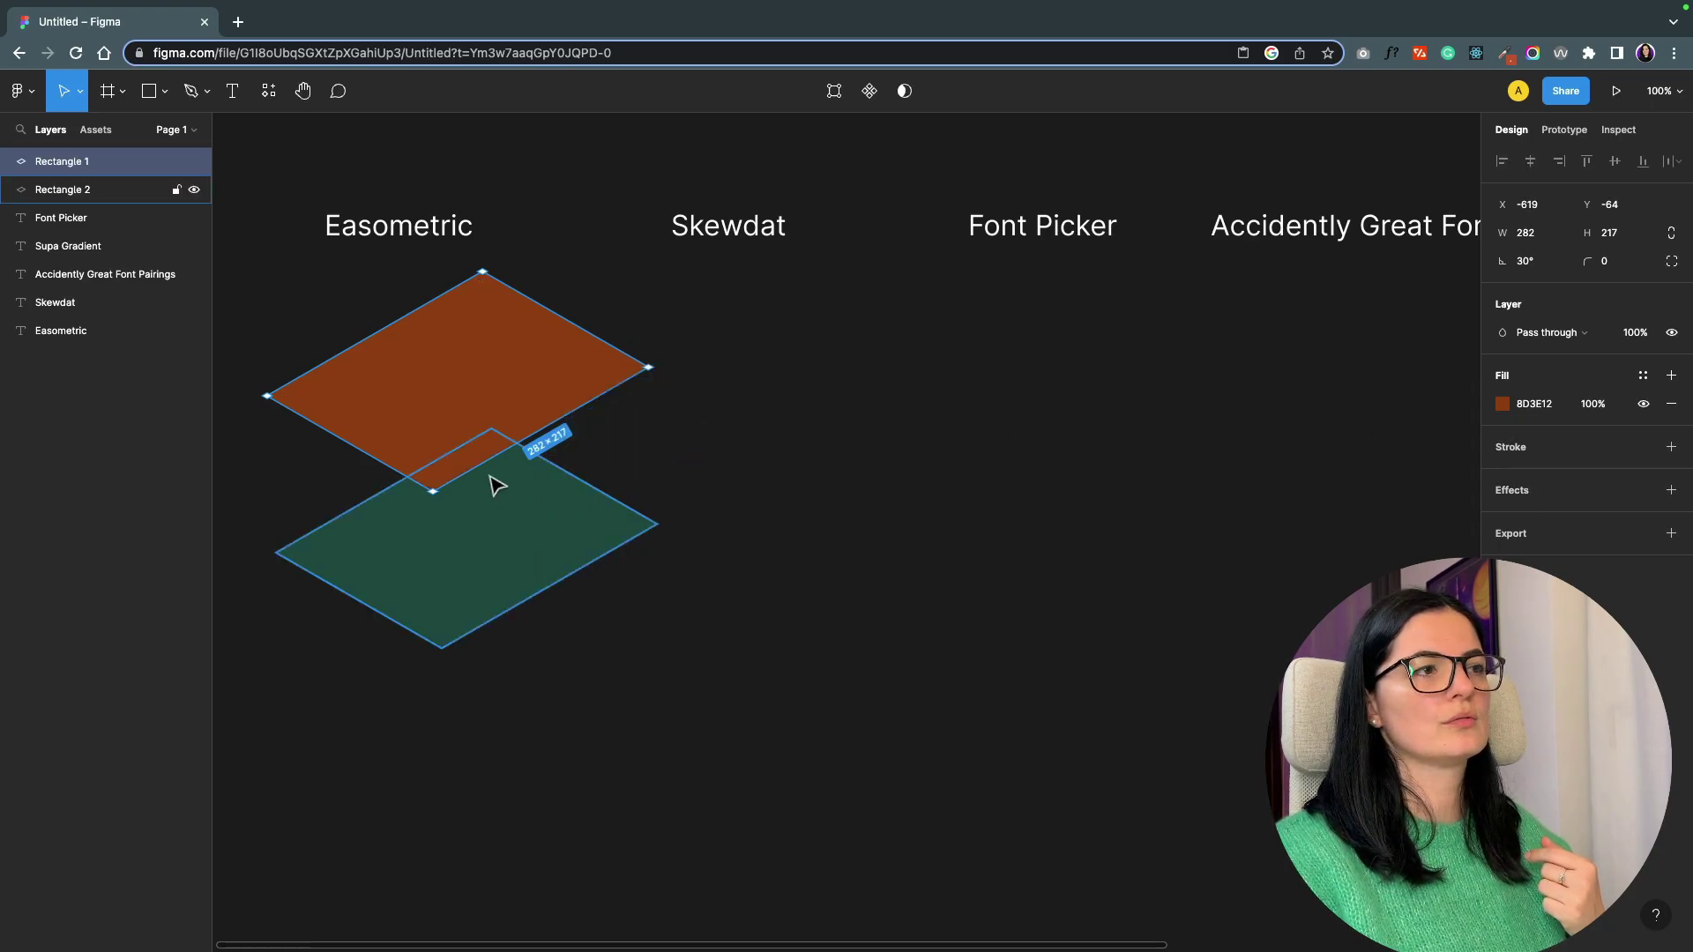
left_click_drag(459, 401, 452, 429)
left_click_drag(440, 613, 424, 520)
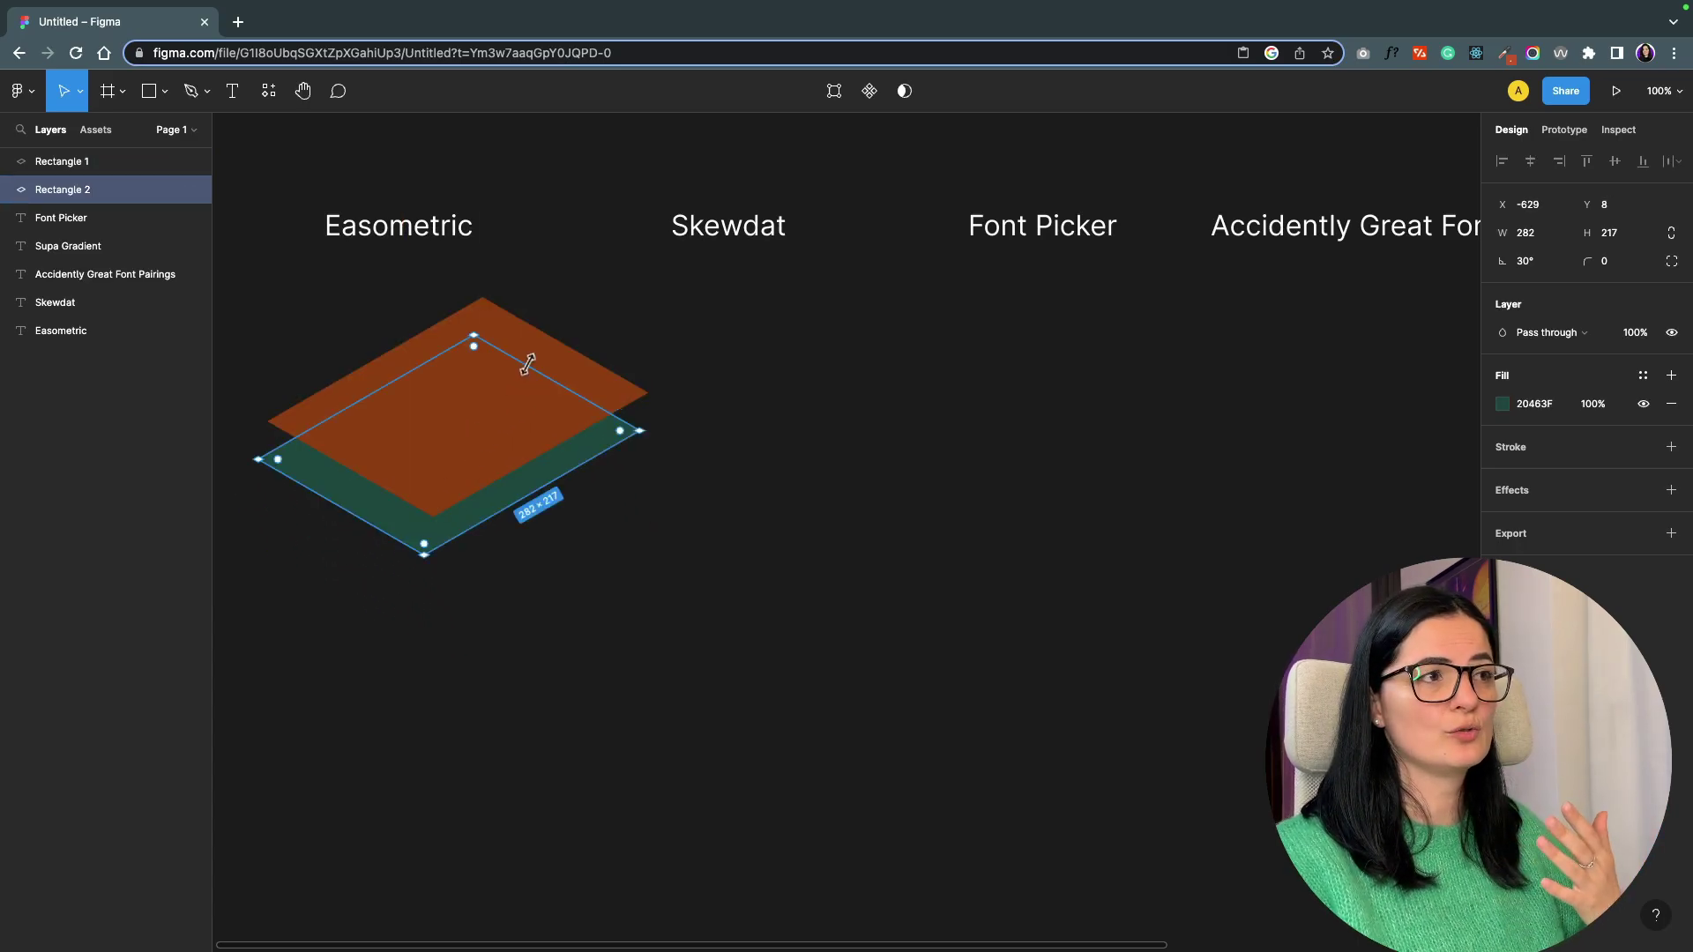
left_click(485, 431)
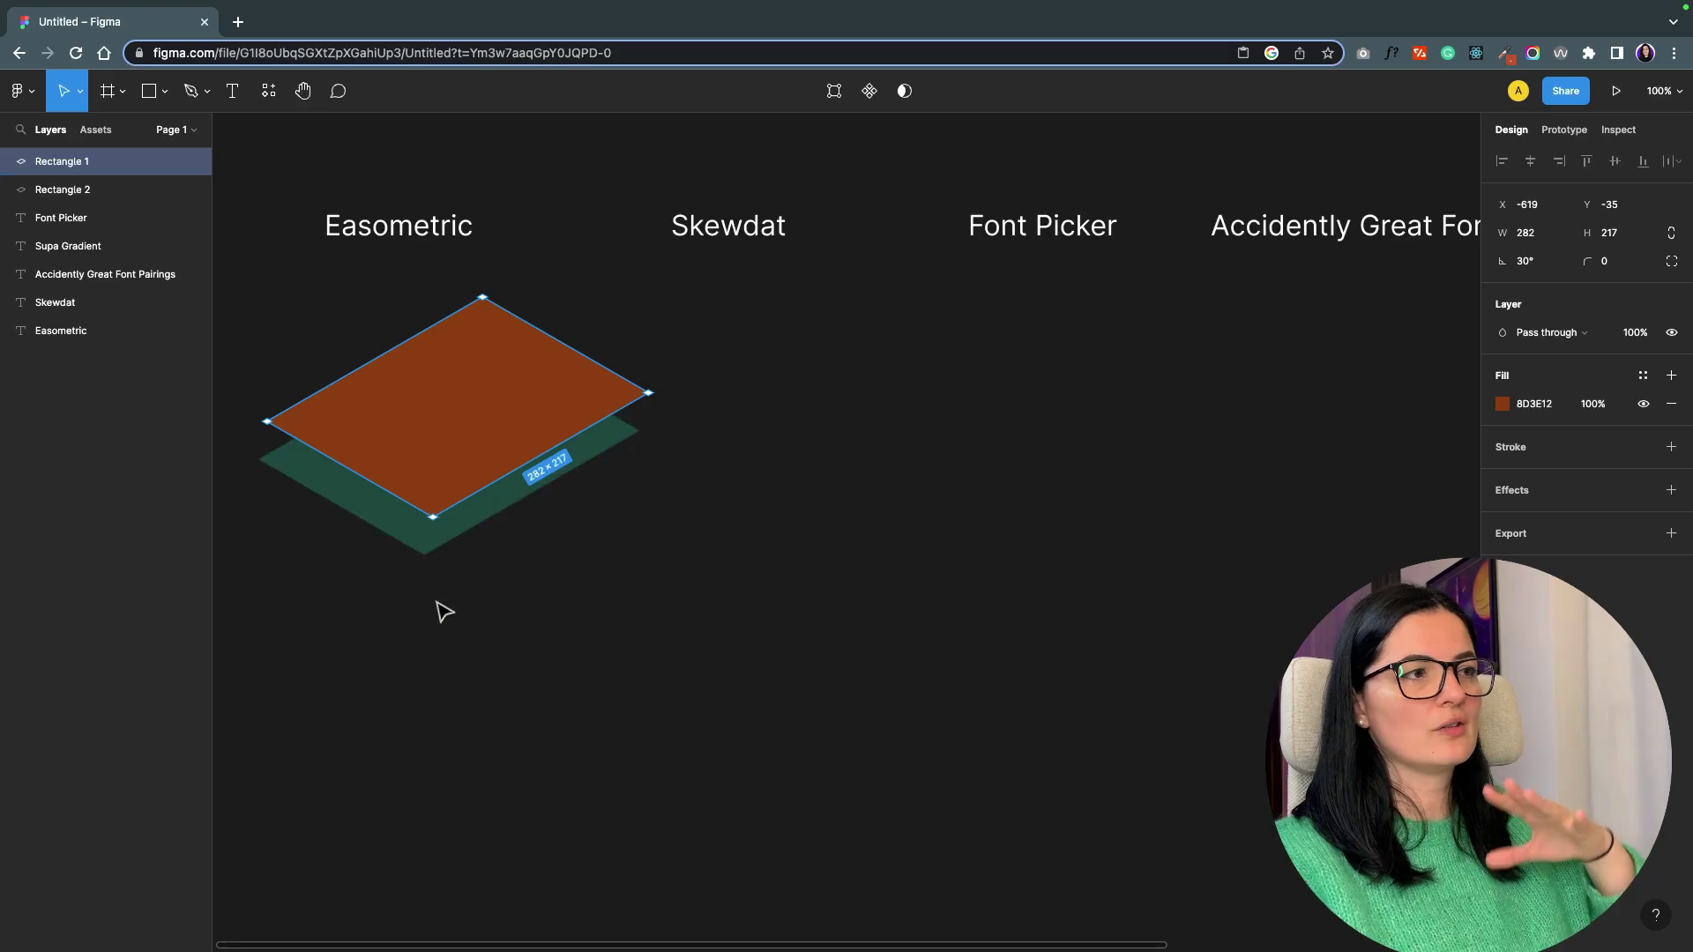
Paste a copy of the orange rhombus below the stack and set its fill to 5%.
right_click(429, 460)
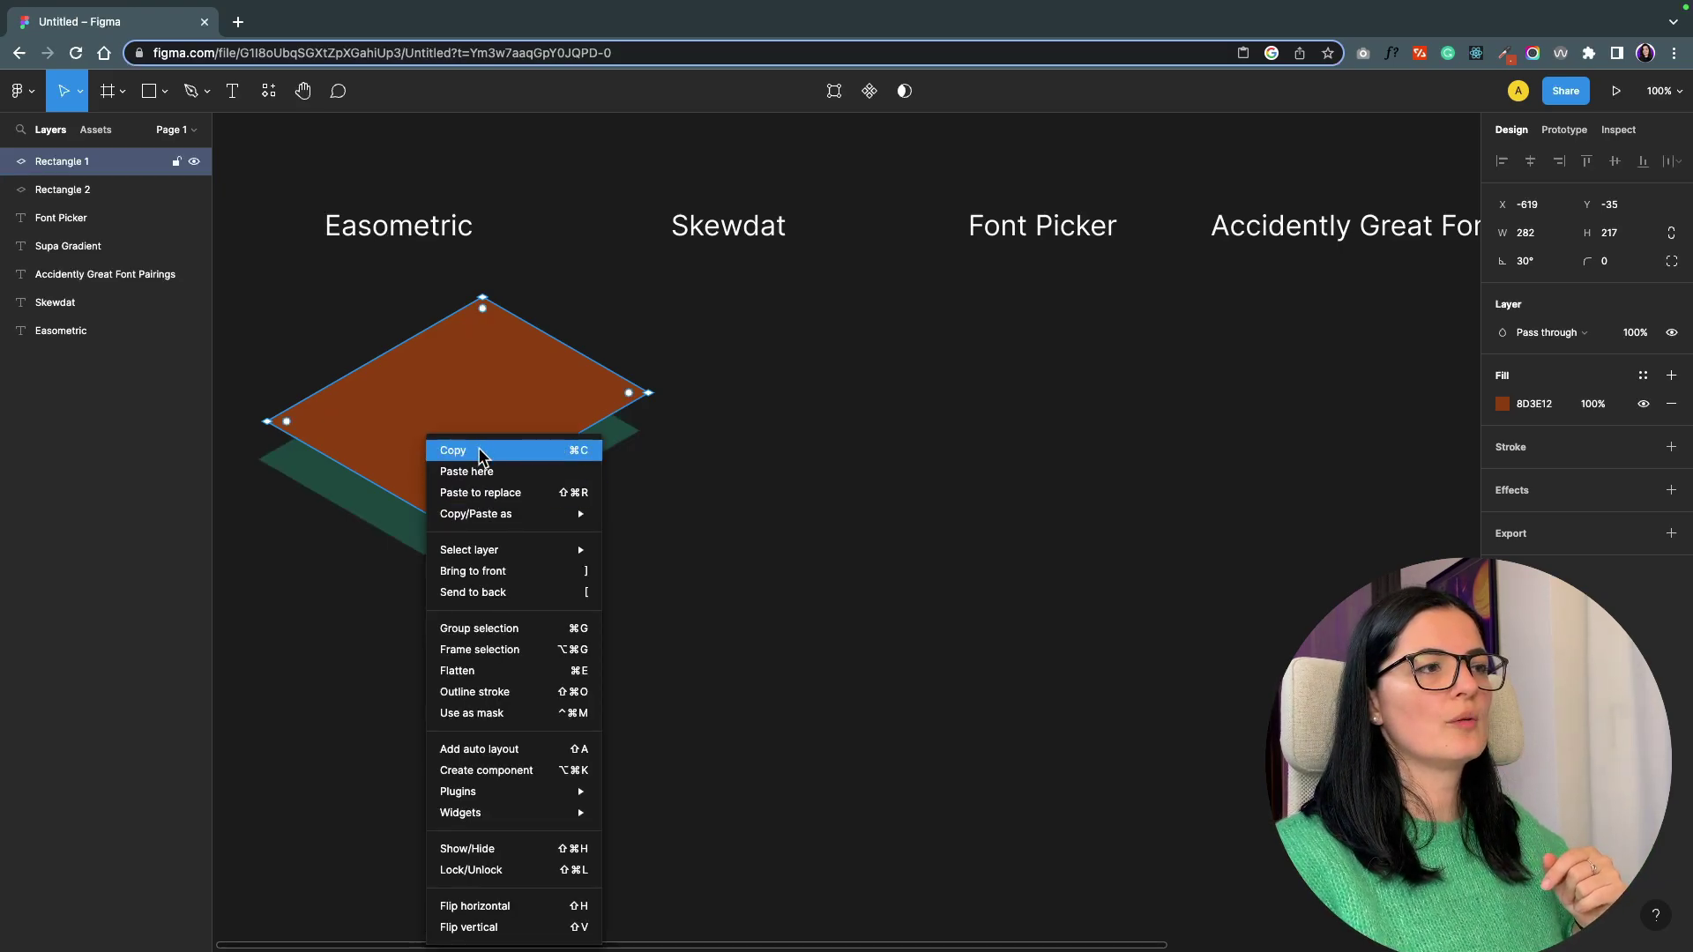
left_click(479, 453)
right_click(597, 557)
left_click(619, 565)
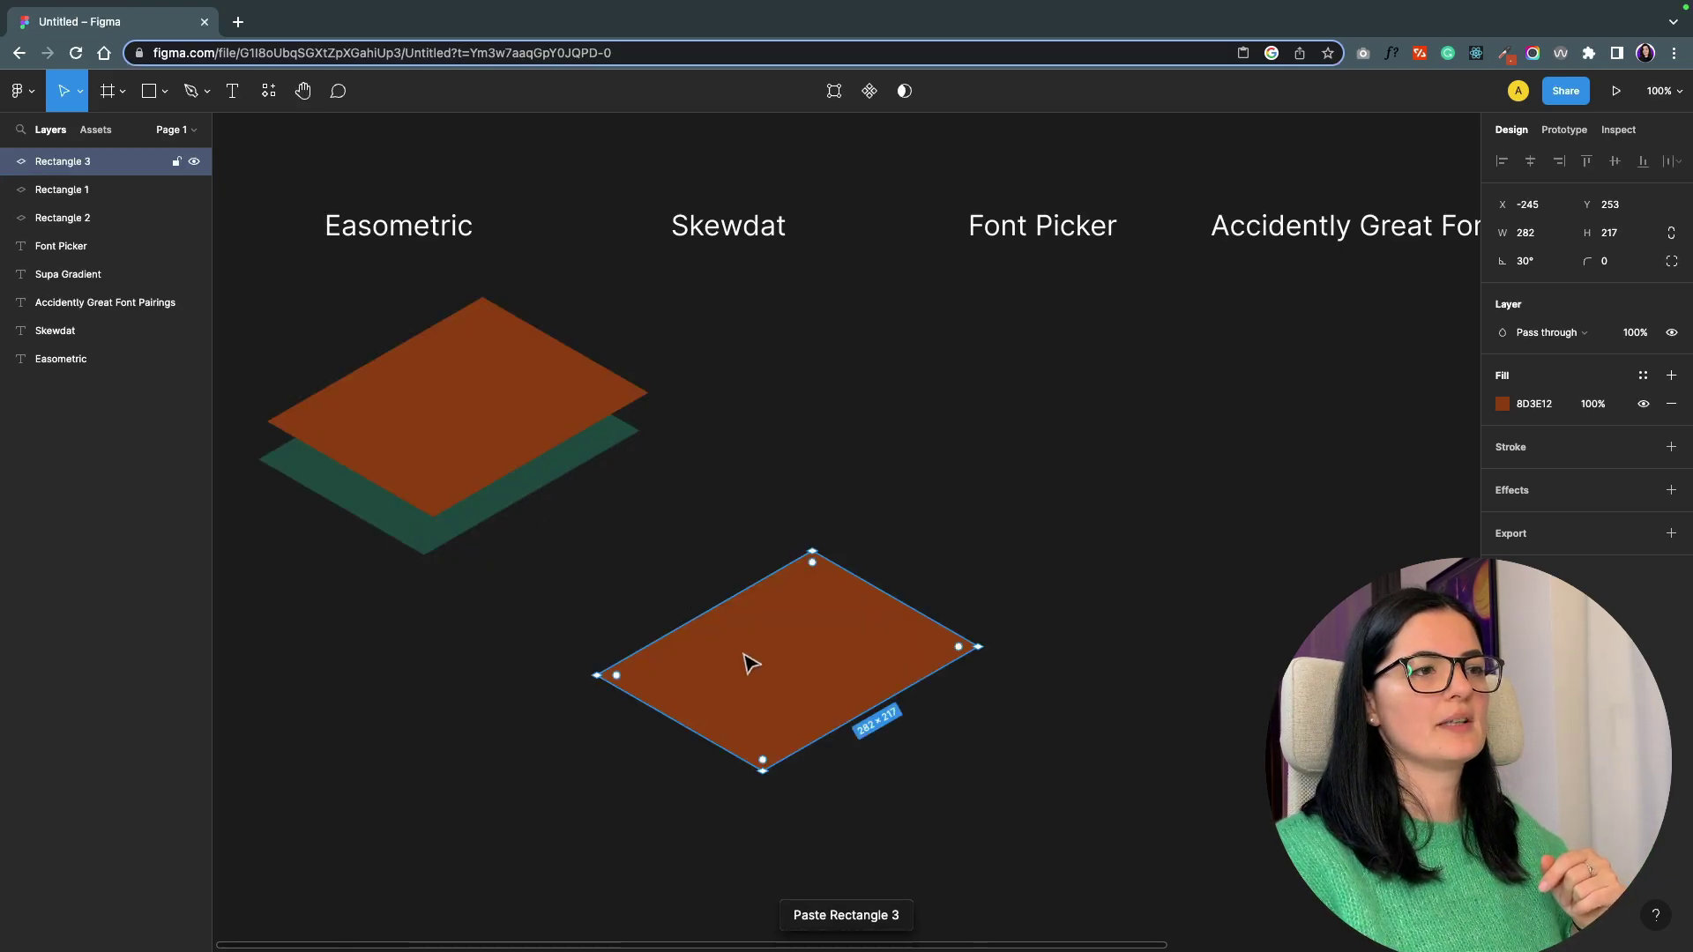
left_click_drag(747, 660, 605, 589)
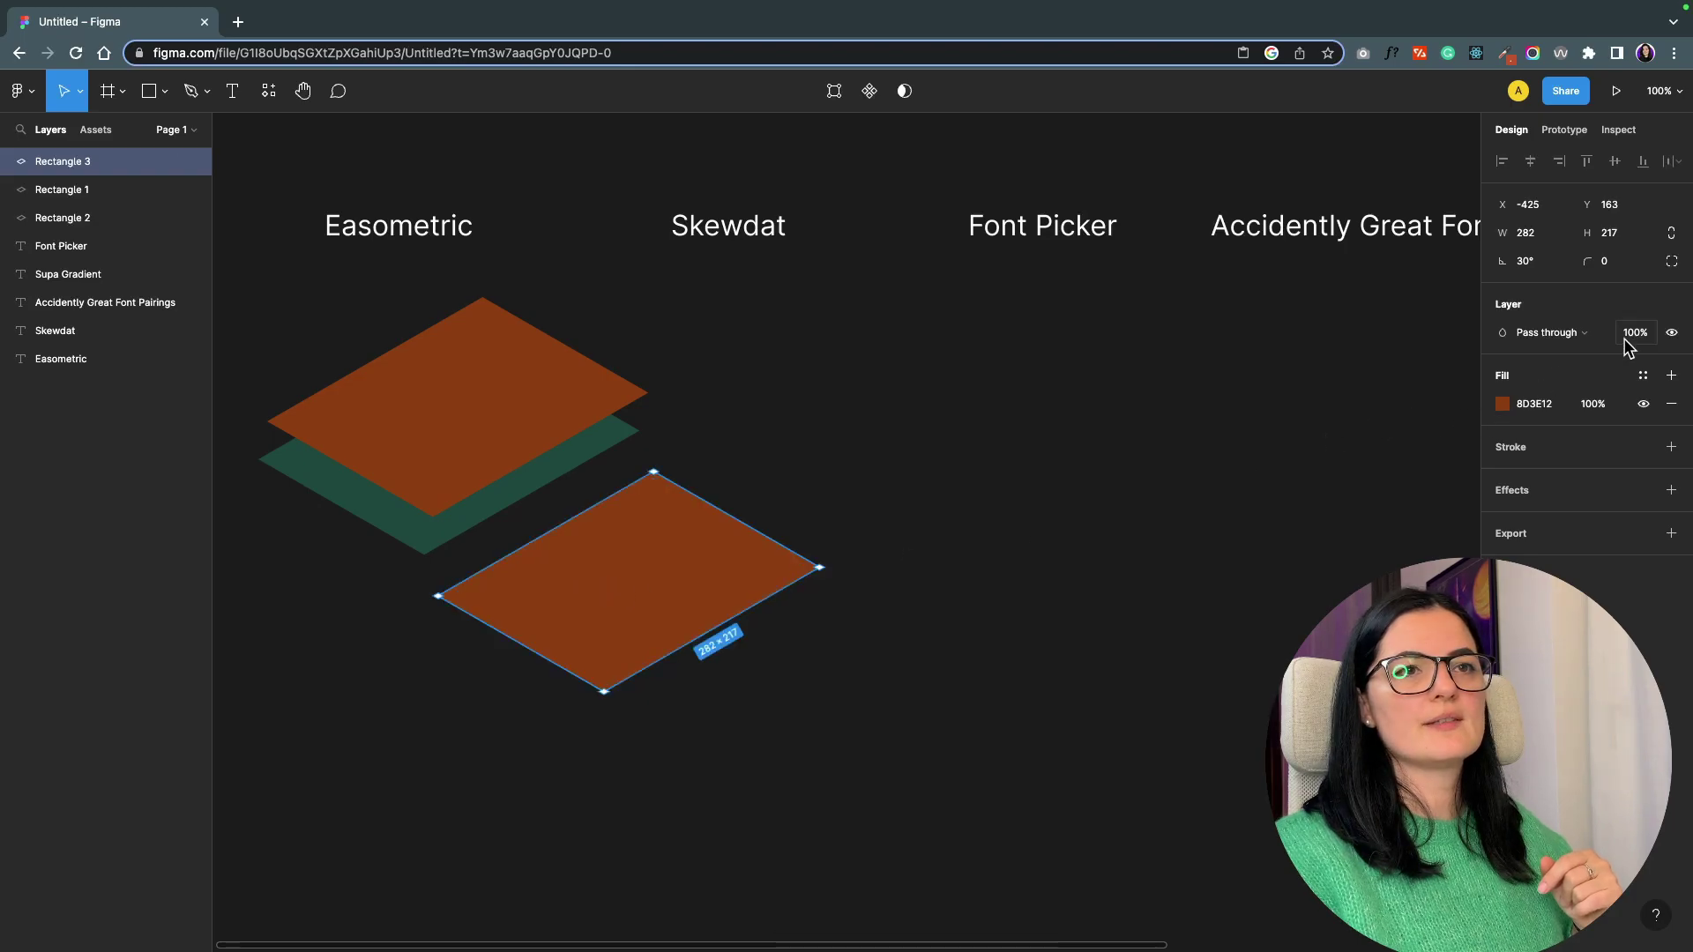
left_click(1594, 405)
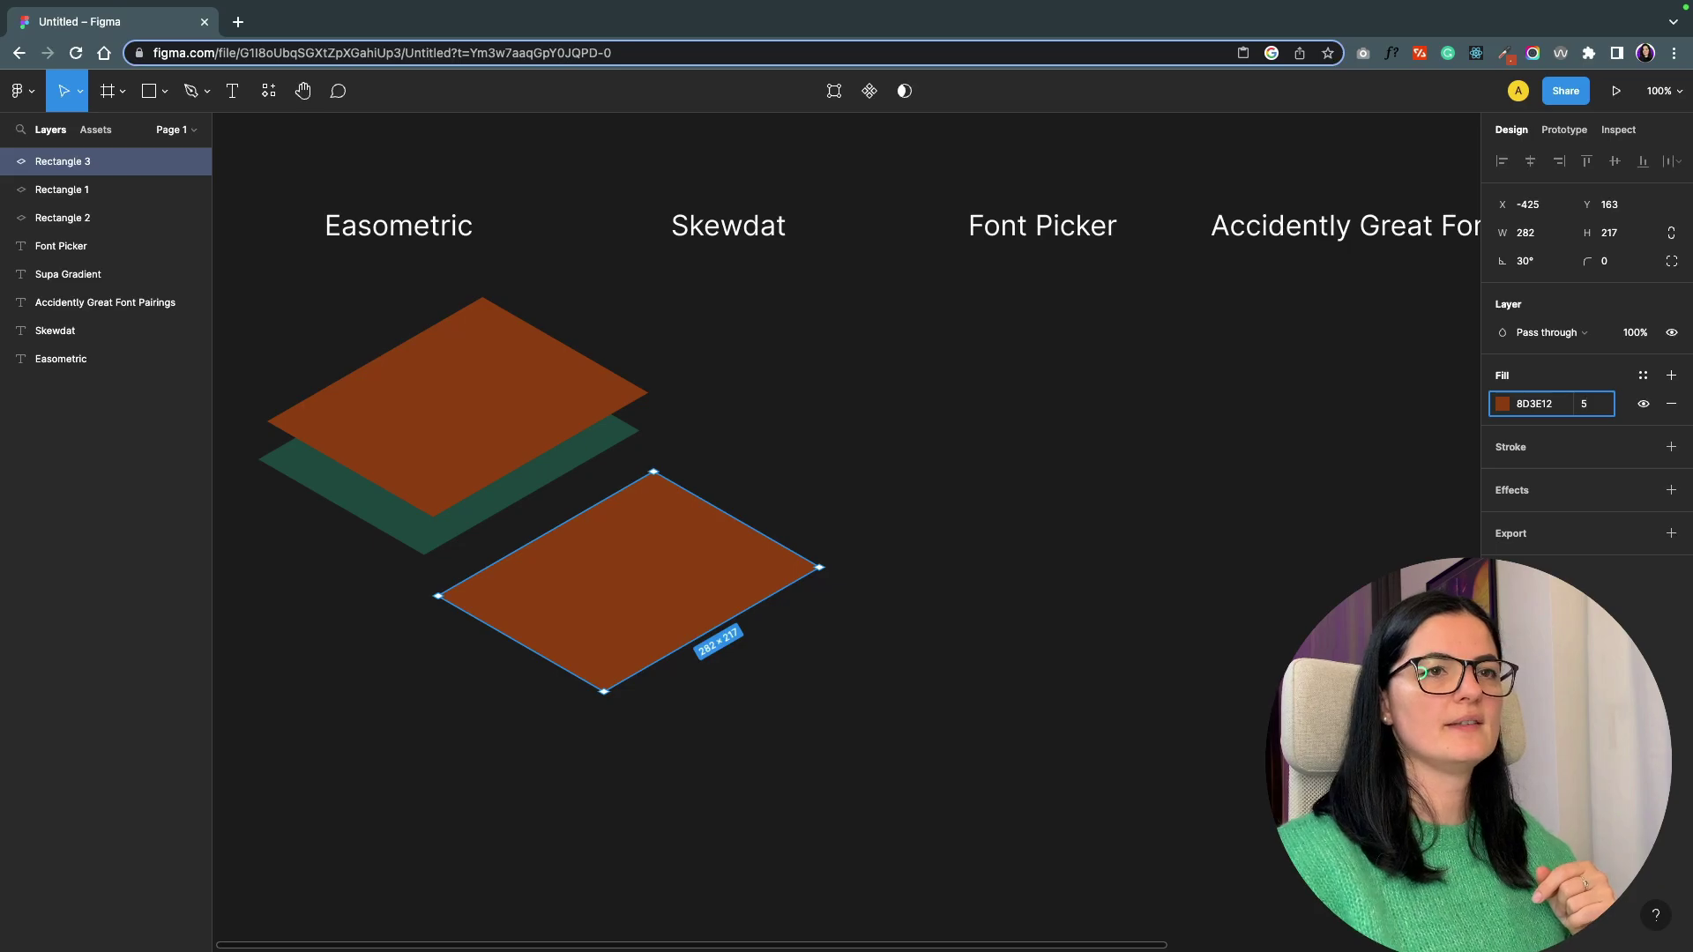
type("5")
left_click(1070, 669)
left_click(605, 585)
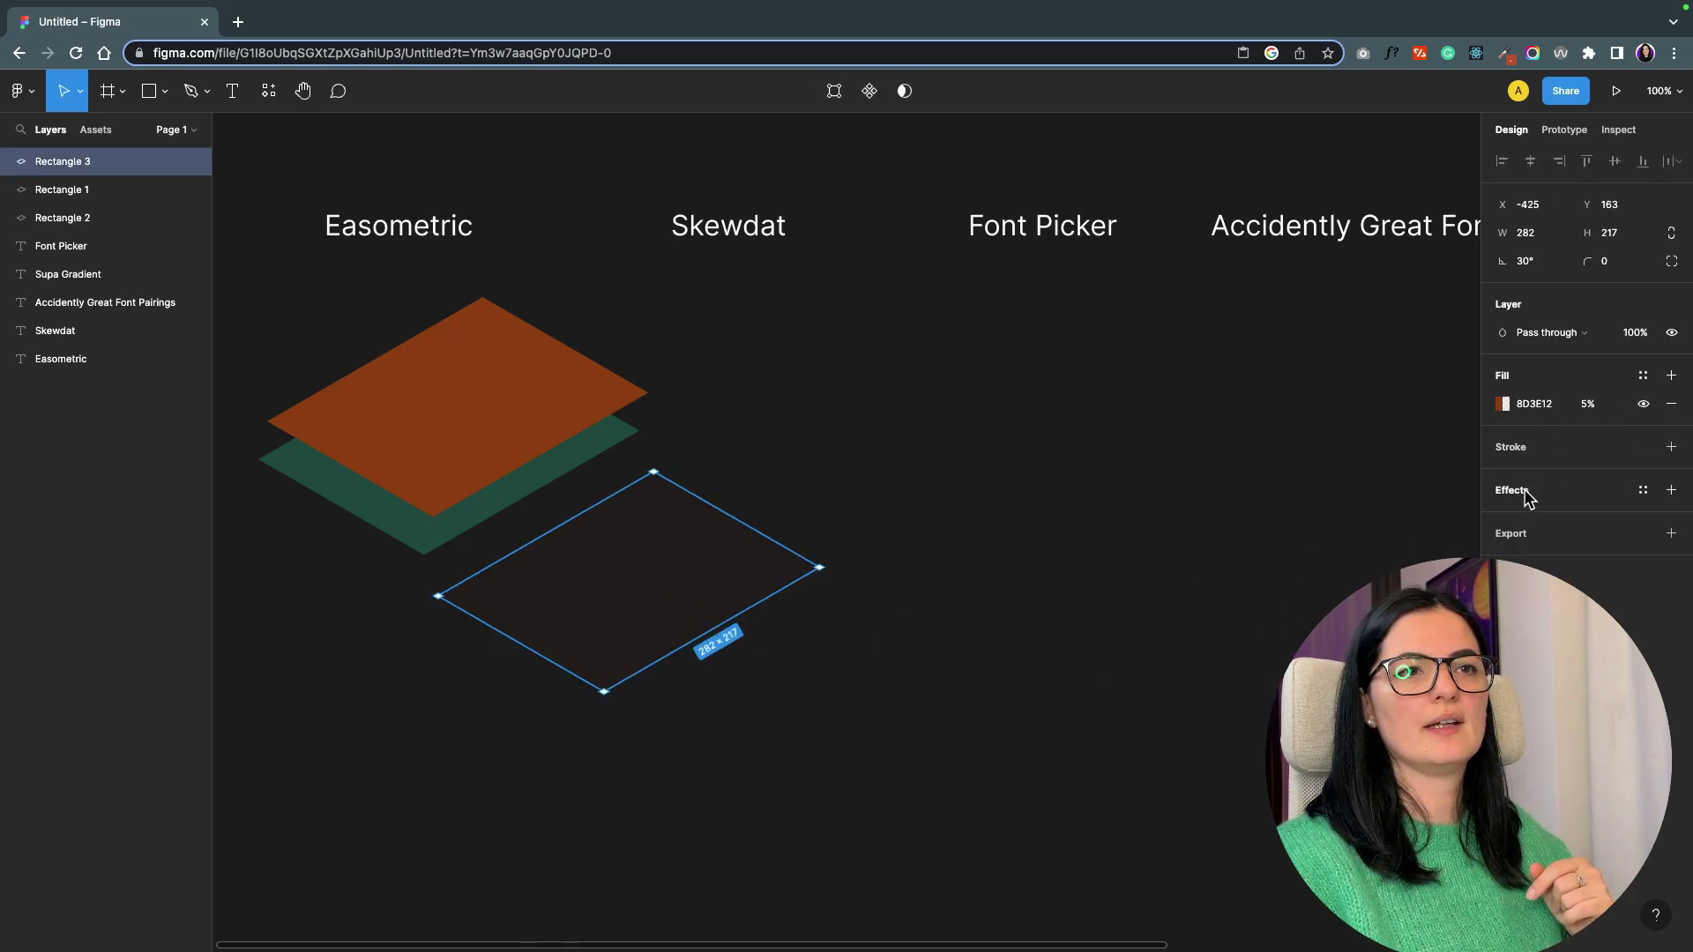
Add a background blur of 125 to the faint copy and move it closer to the pair.
left_click(1670, 489)
left_click(1565, 518)
left_click(1526, 559)
left_click(1501, 518)
left_click(1336, 568)
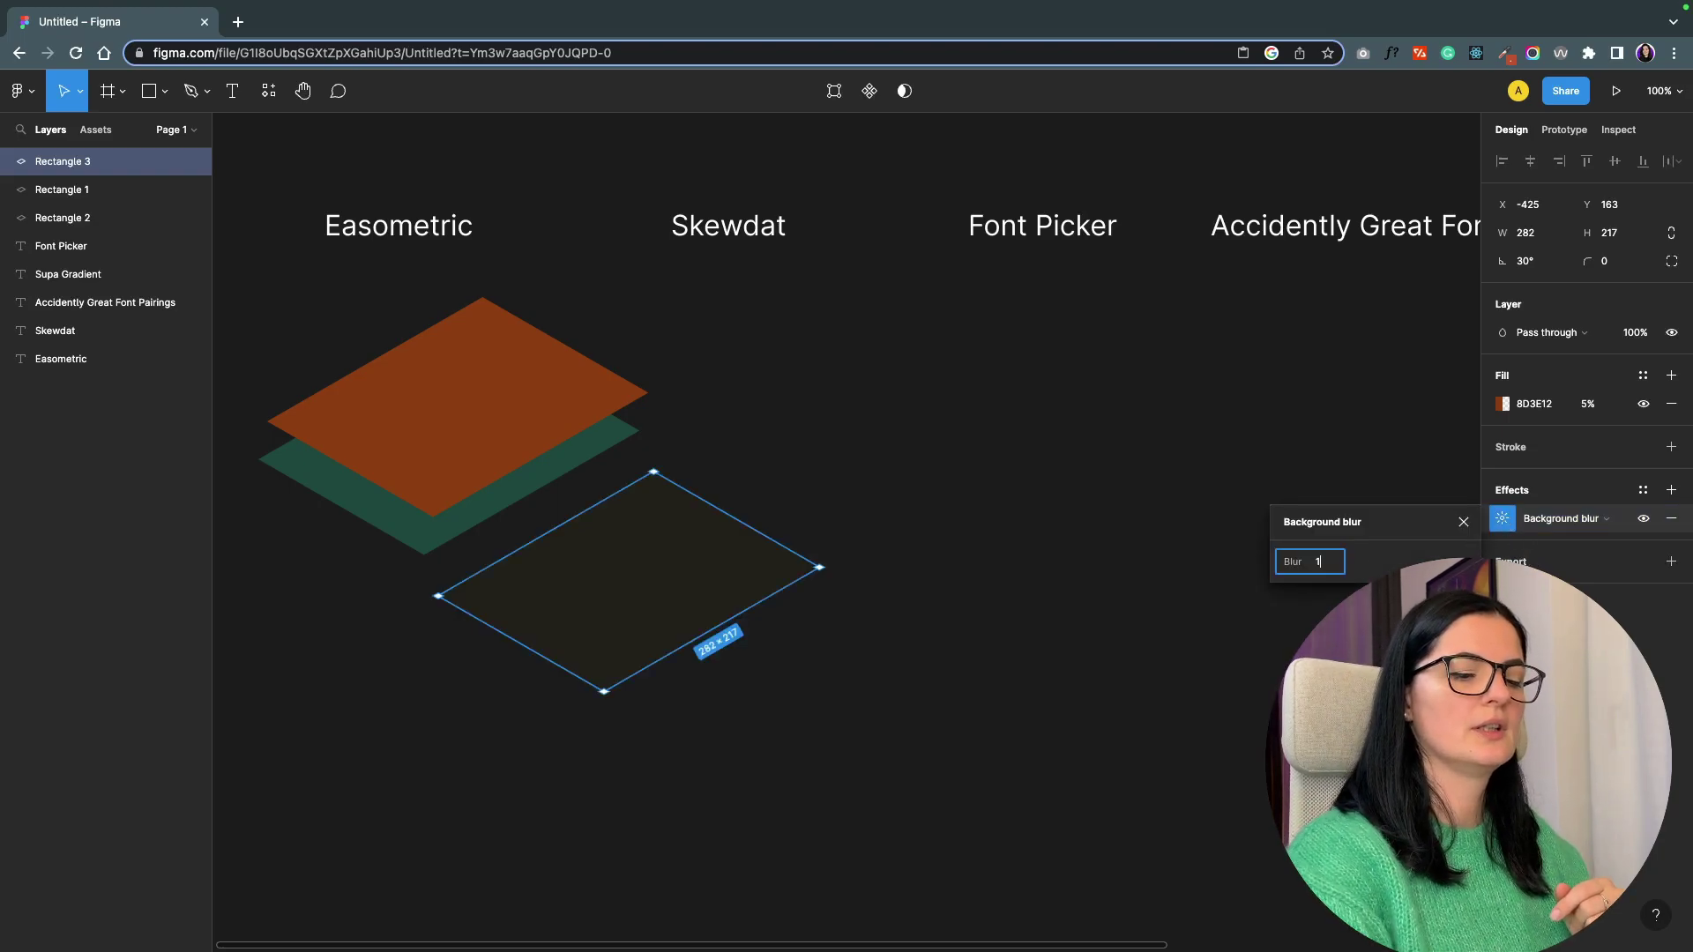
type("125")
left_click_drag(699, 597, 699, 556)
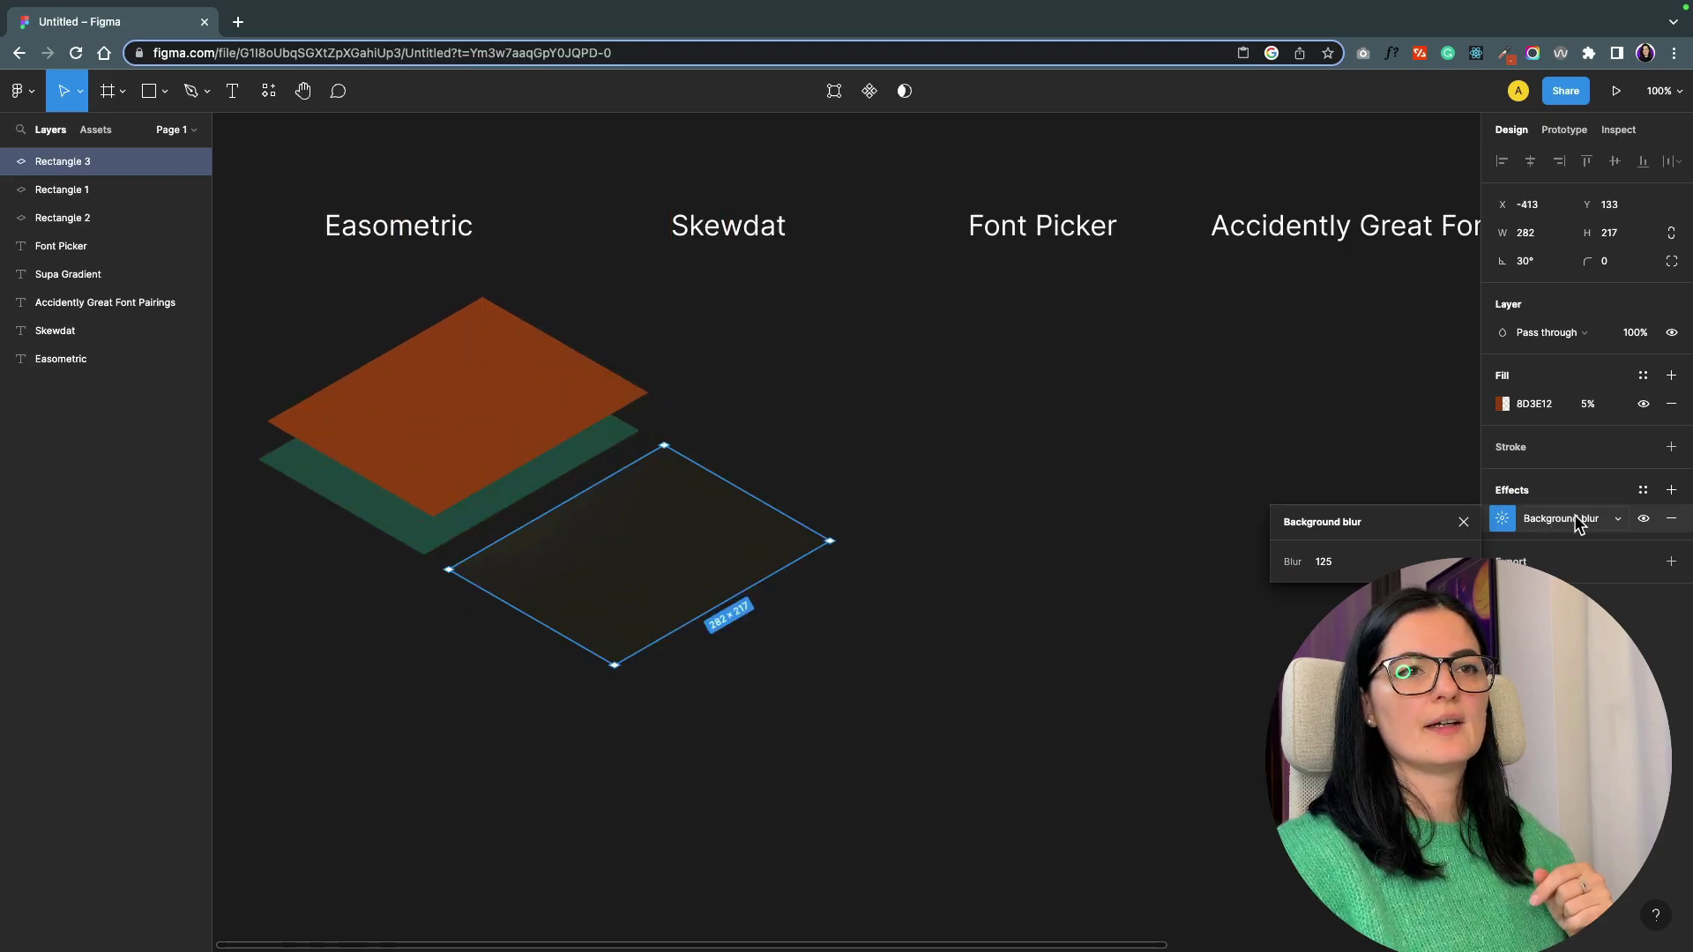
Give the glass copy a drop shadow with X 25, Y 45 and blur 90.
left_click(1671, 490)
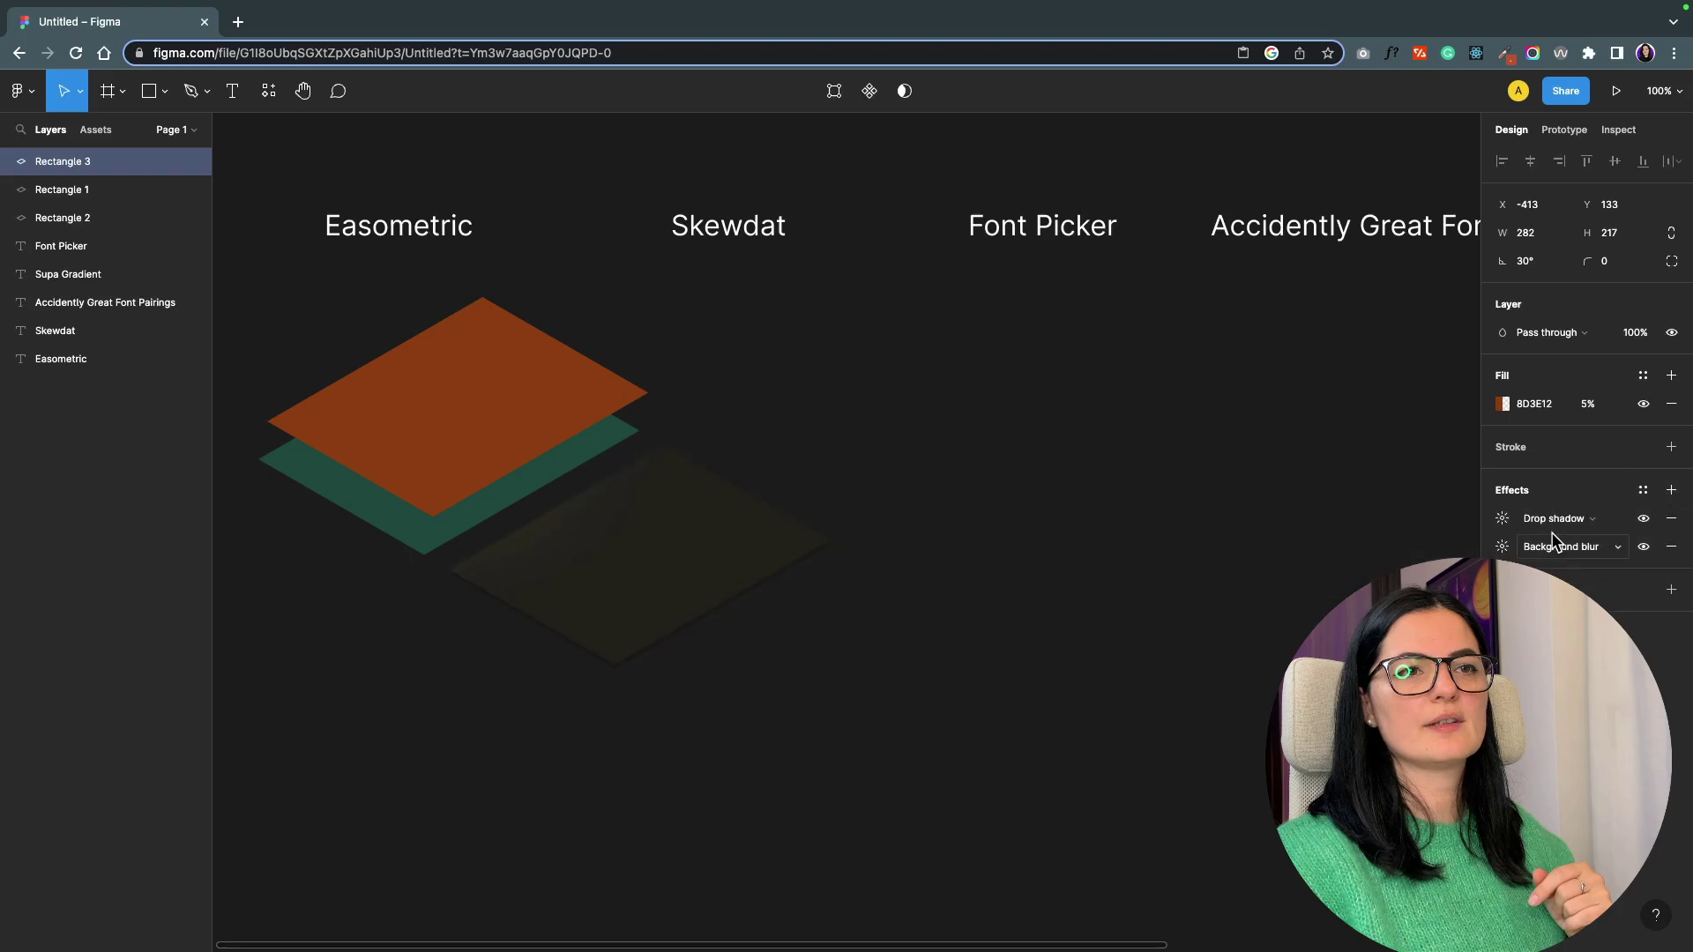
left_click(1502, 520)
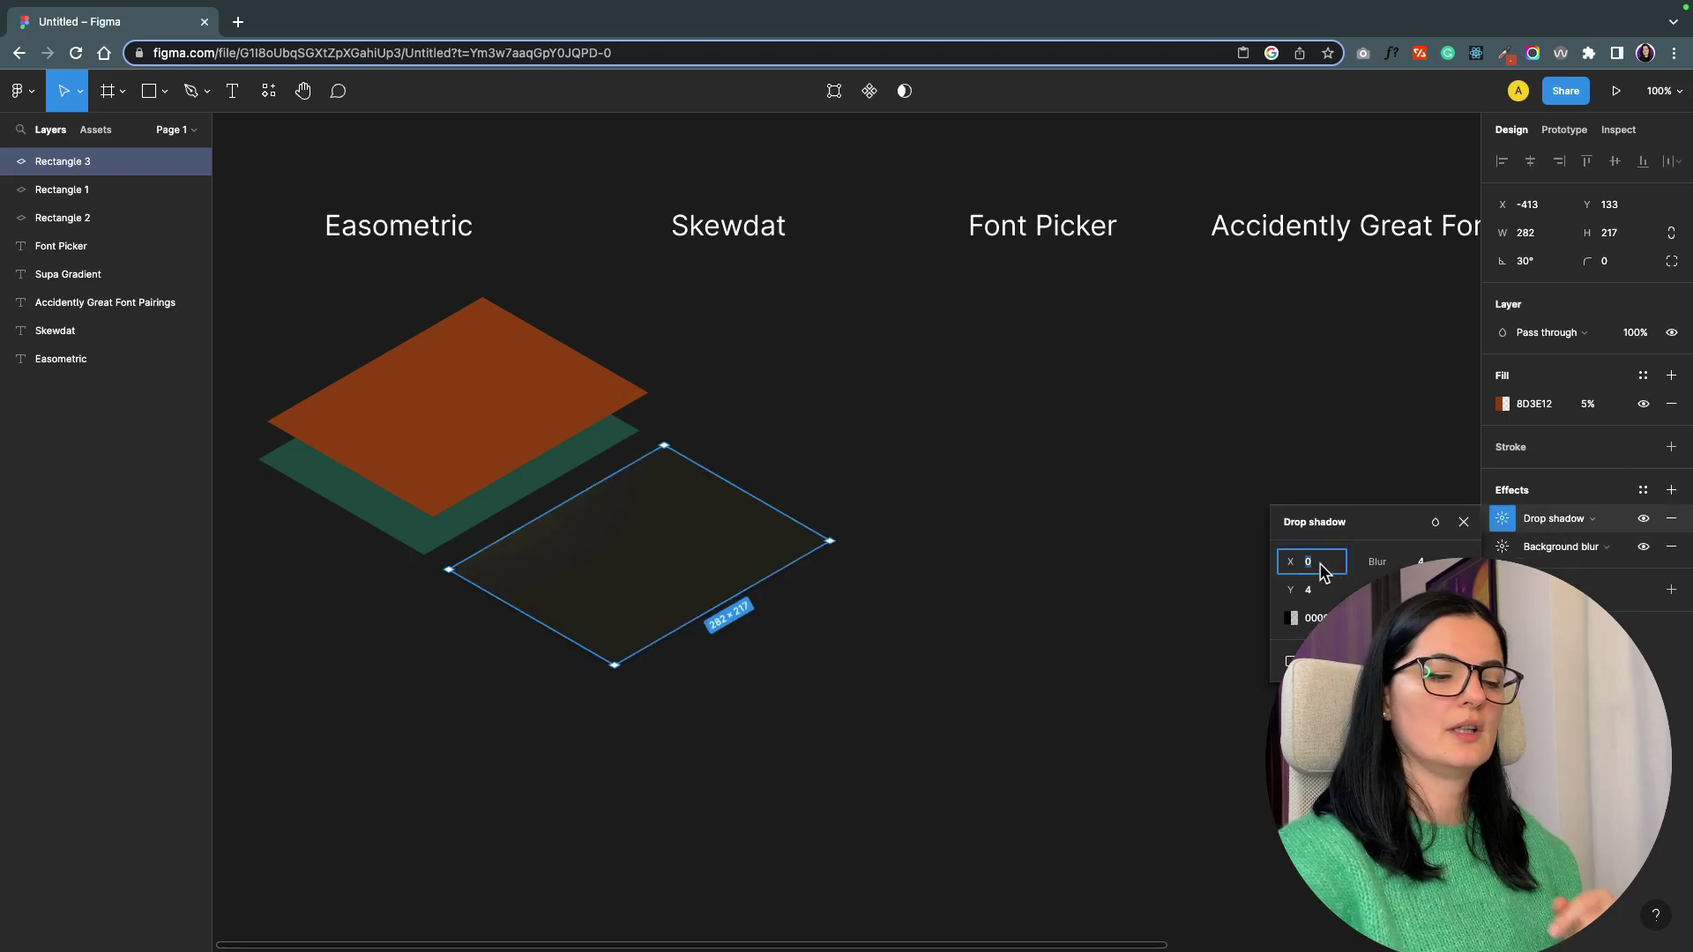
key("BackSpace")
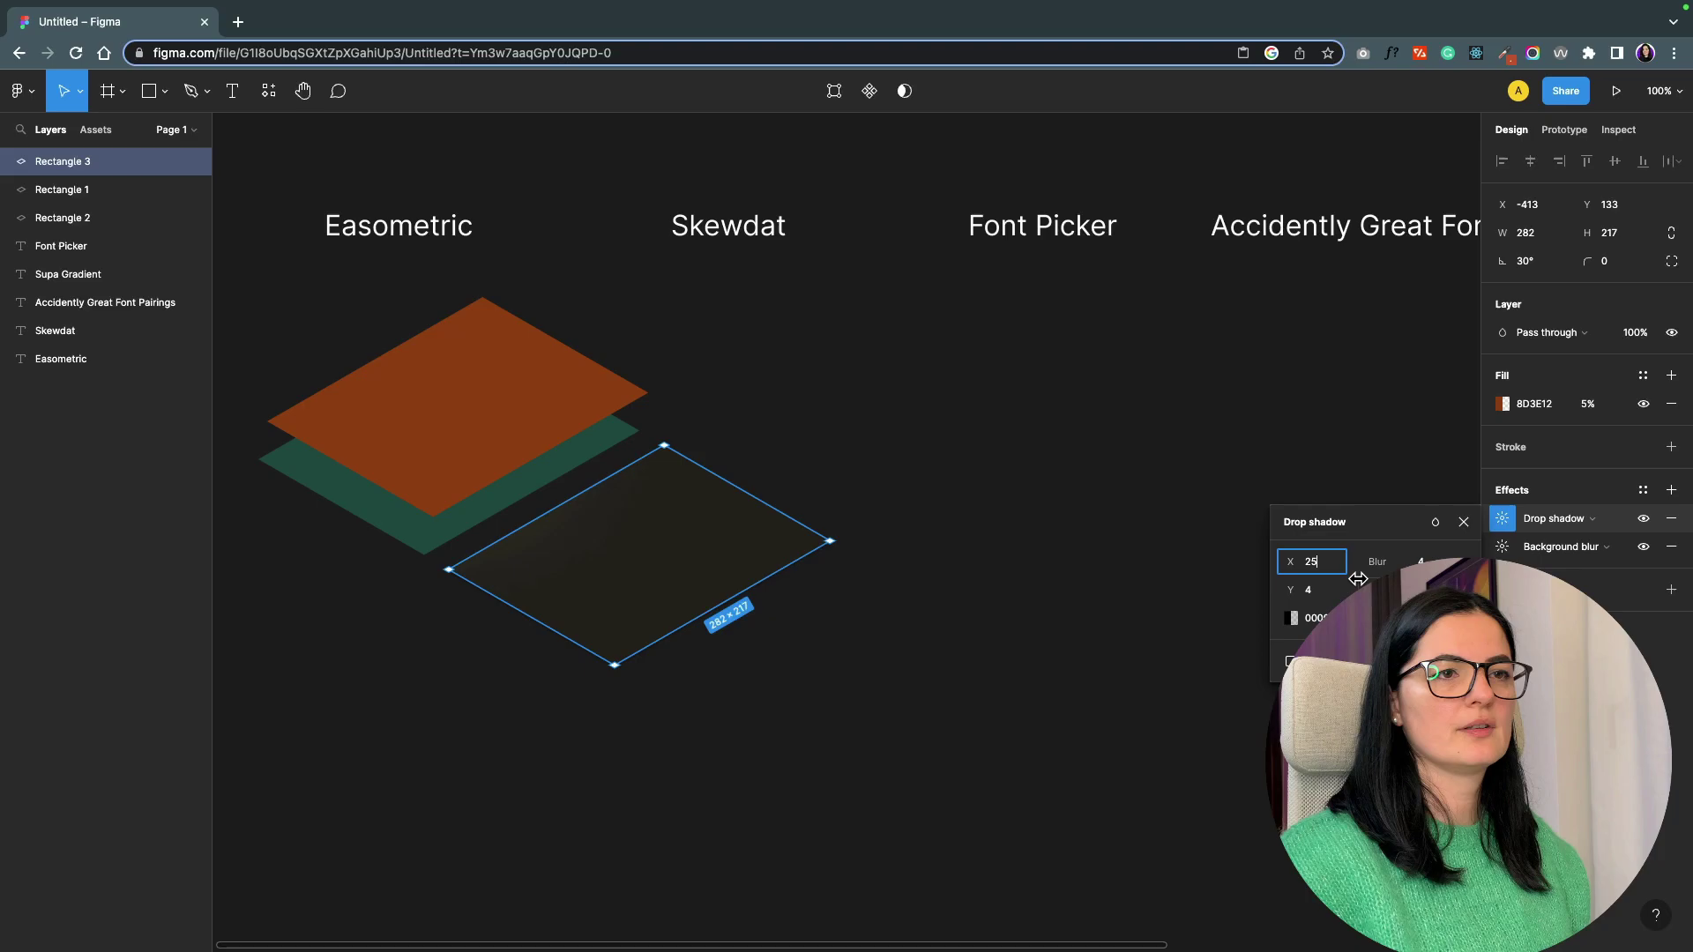
key("Tab")
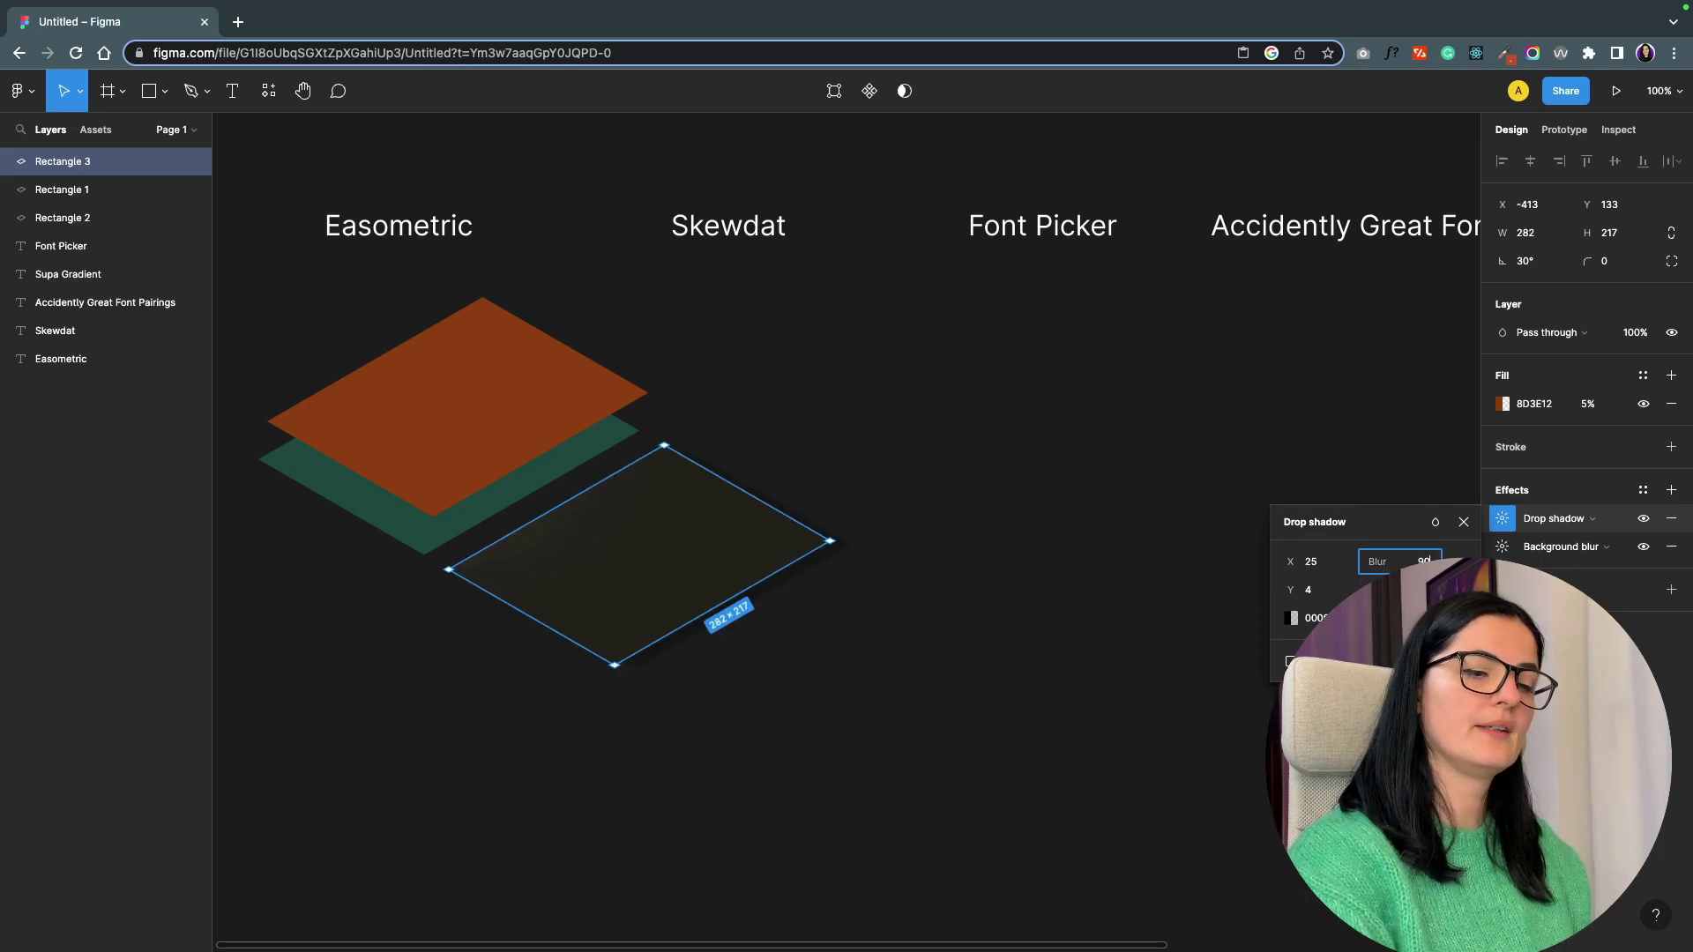
left_click(1319, 597)
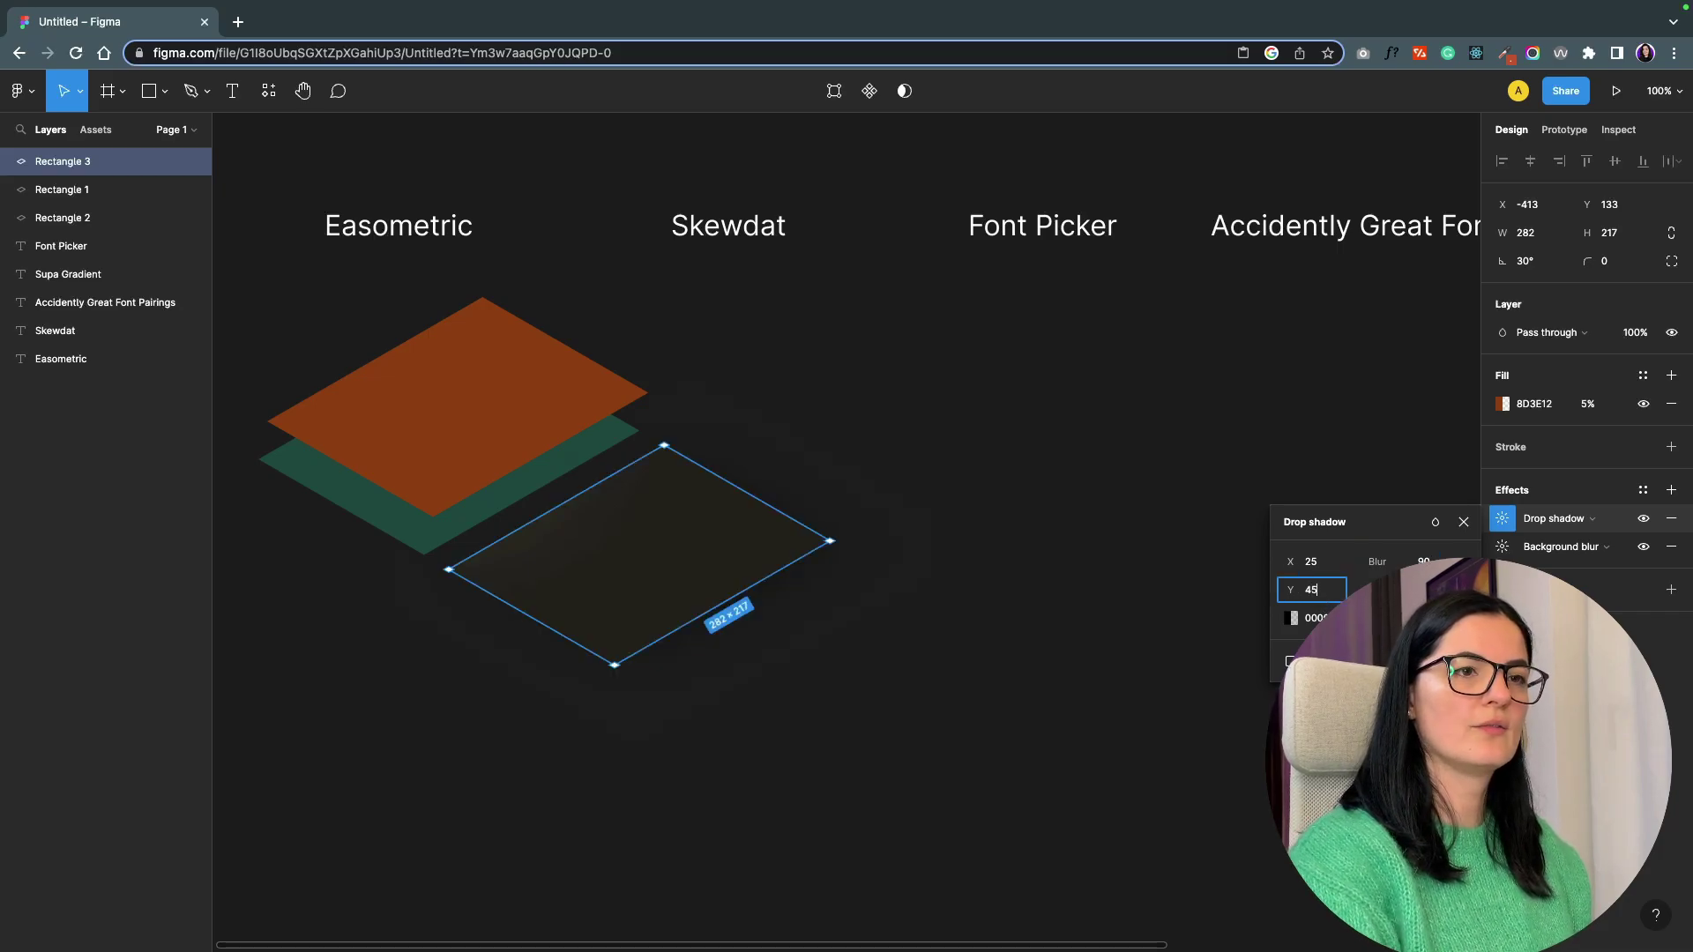
left_click(515, 426)
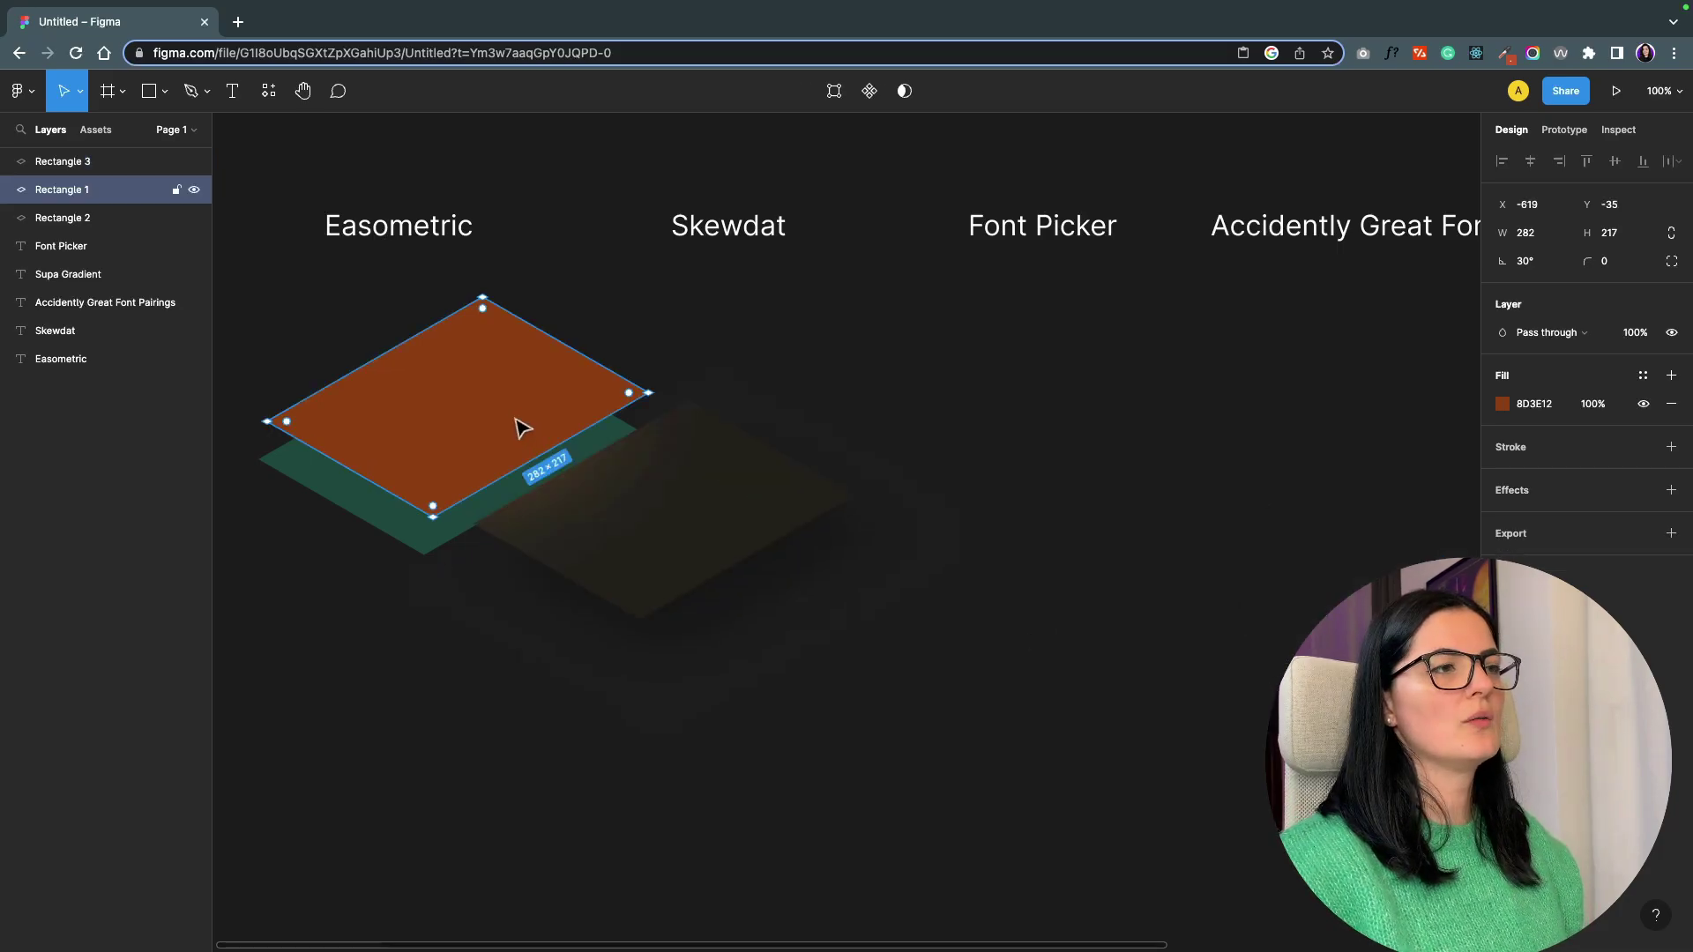
Bring the orange rectangle to the front and settle it atop the glass and green layers.
right_click(520, 418)
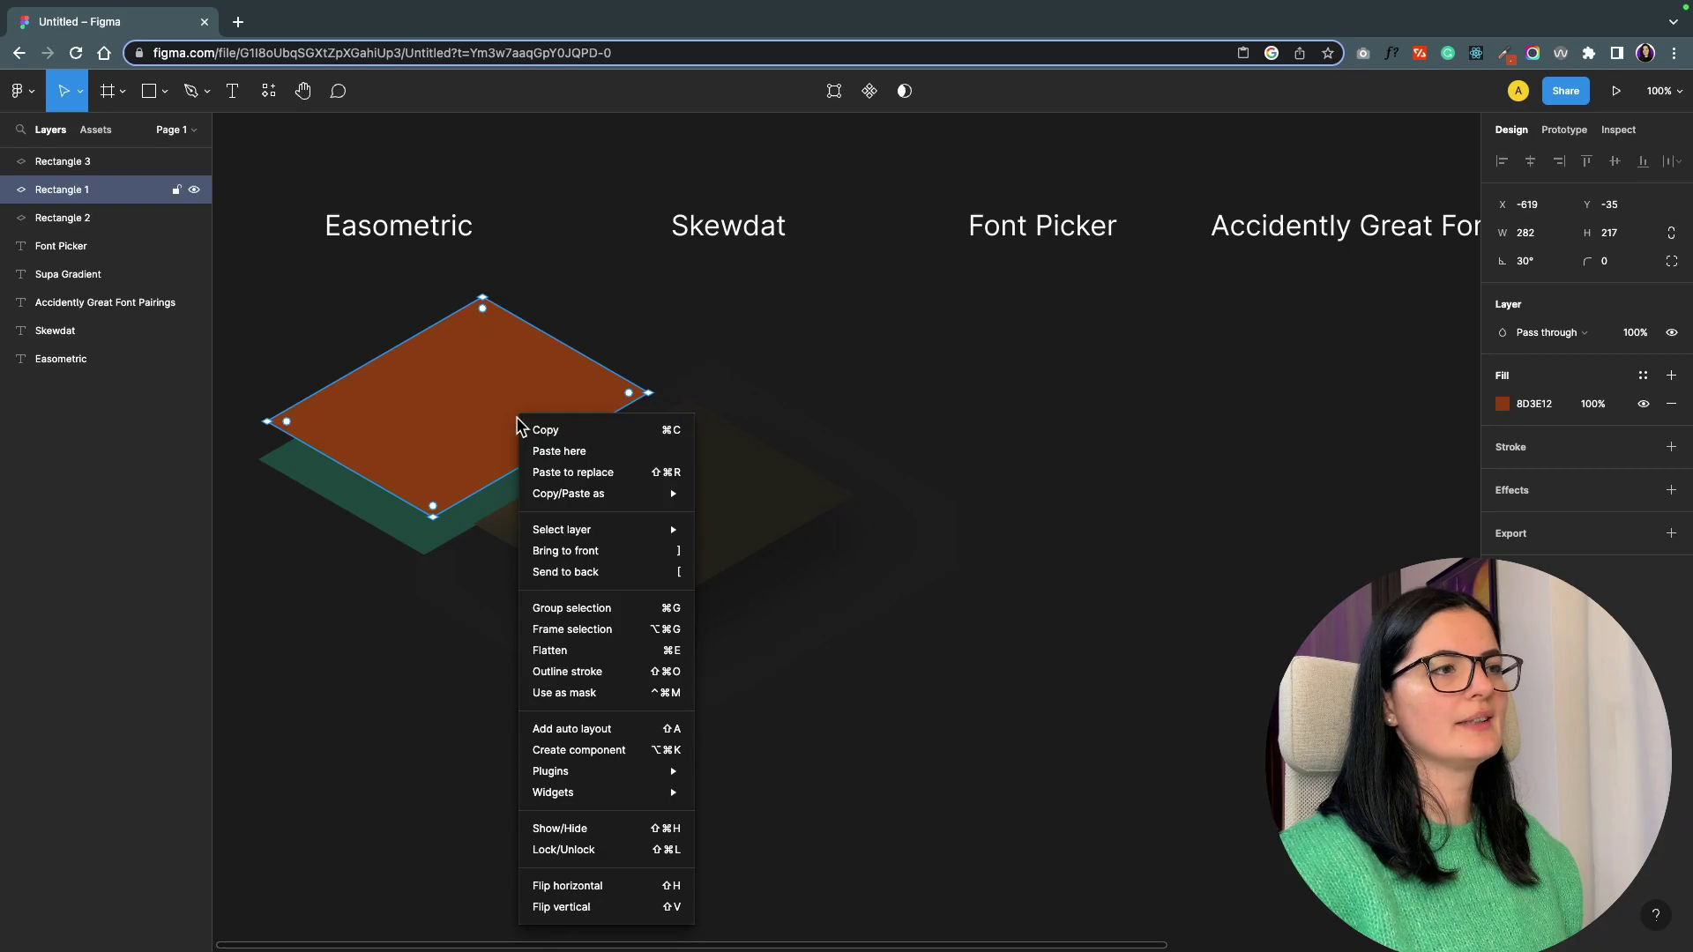
left_click(605, 556)
left_click_drag(665, 552, 515, 405)
left_click_drag(436, 474, 353, 451)
left_click(378, 446)
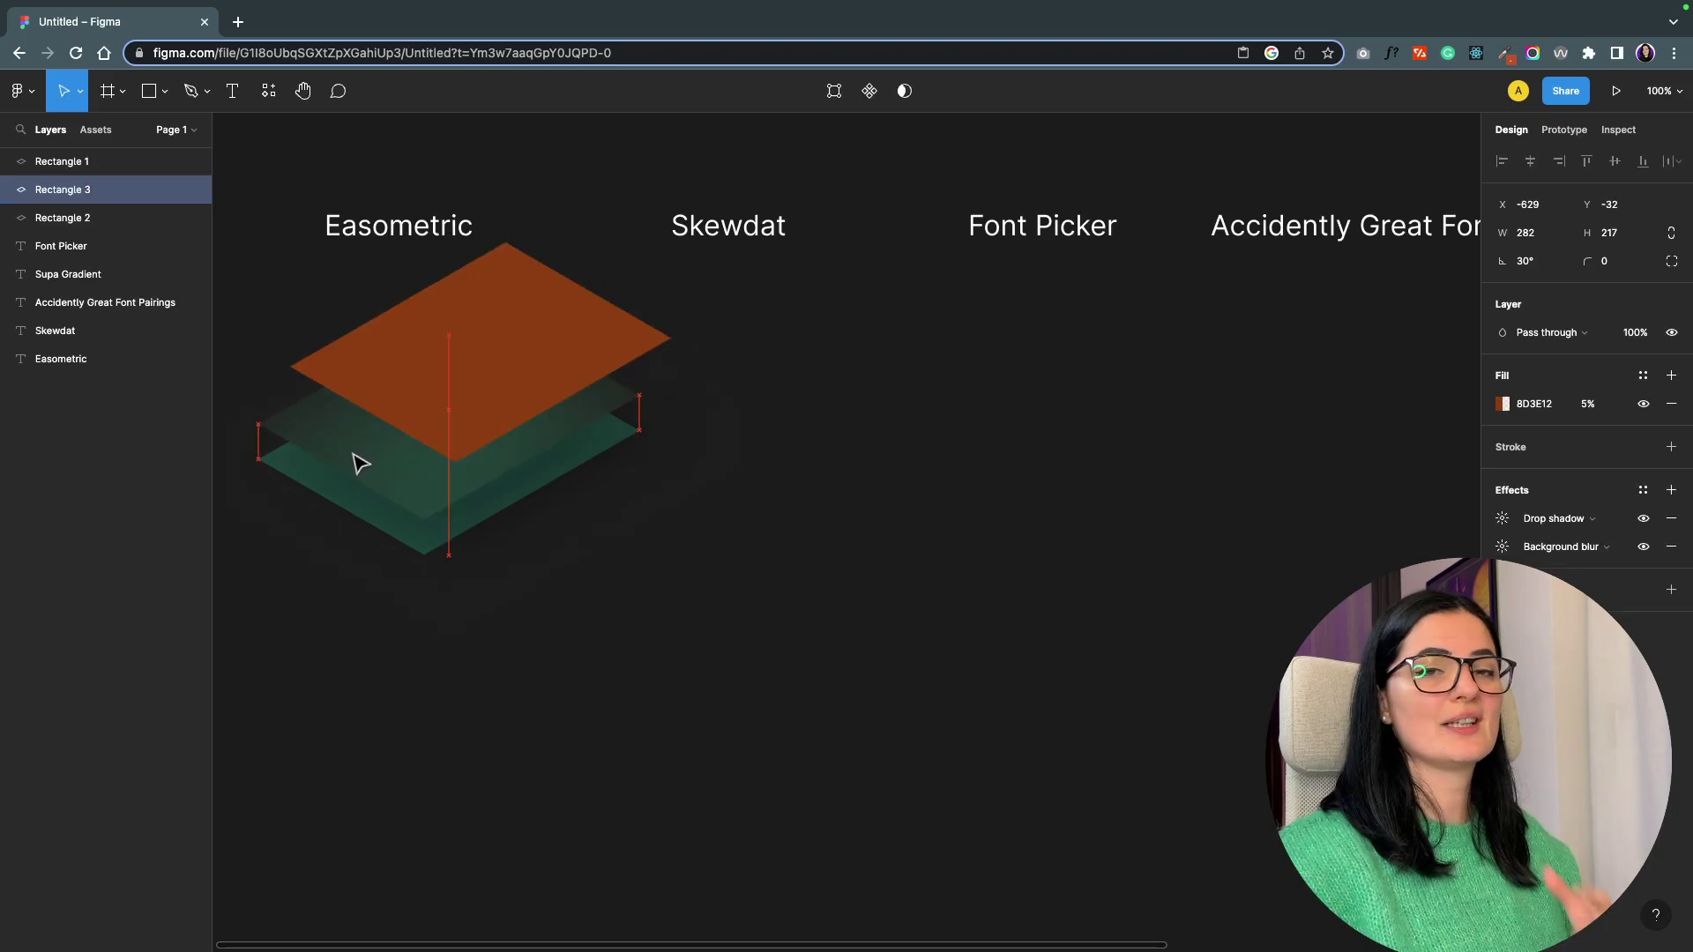
left_click(578, 333)
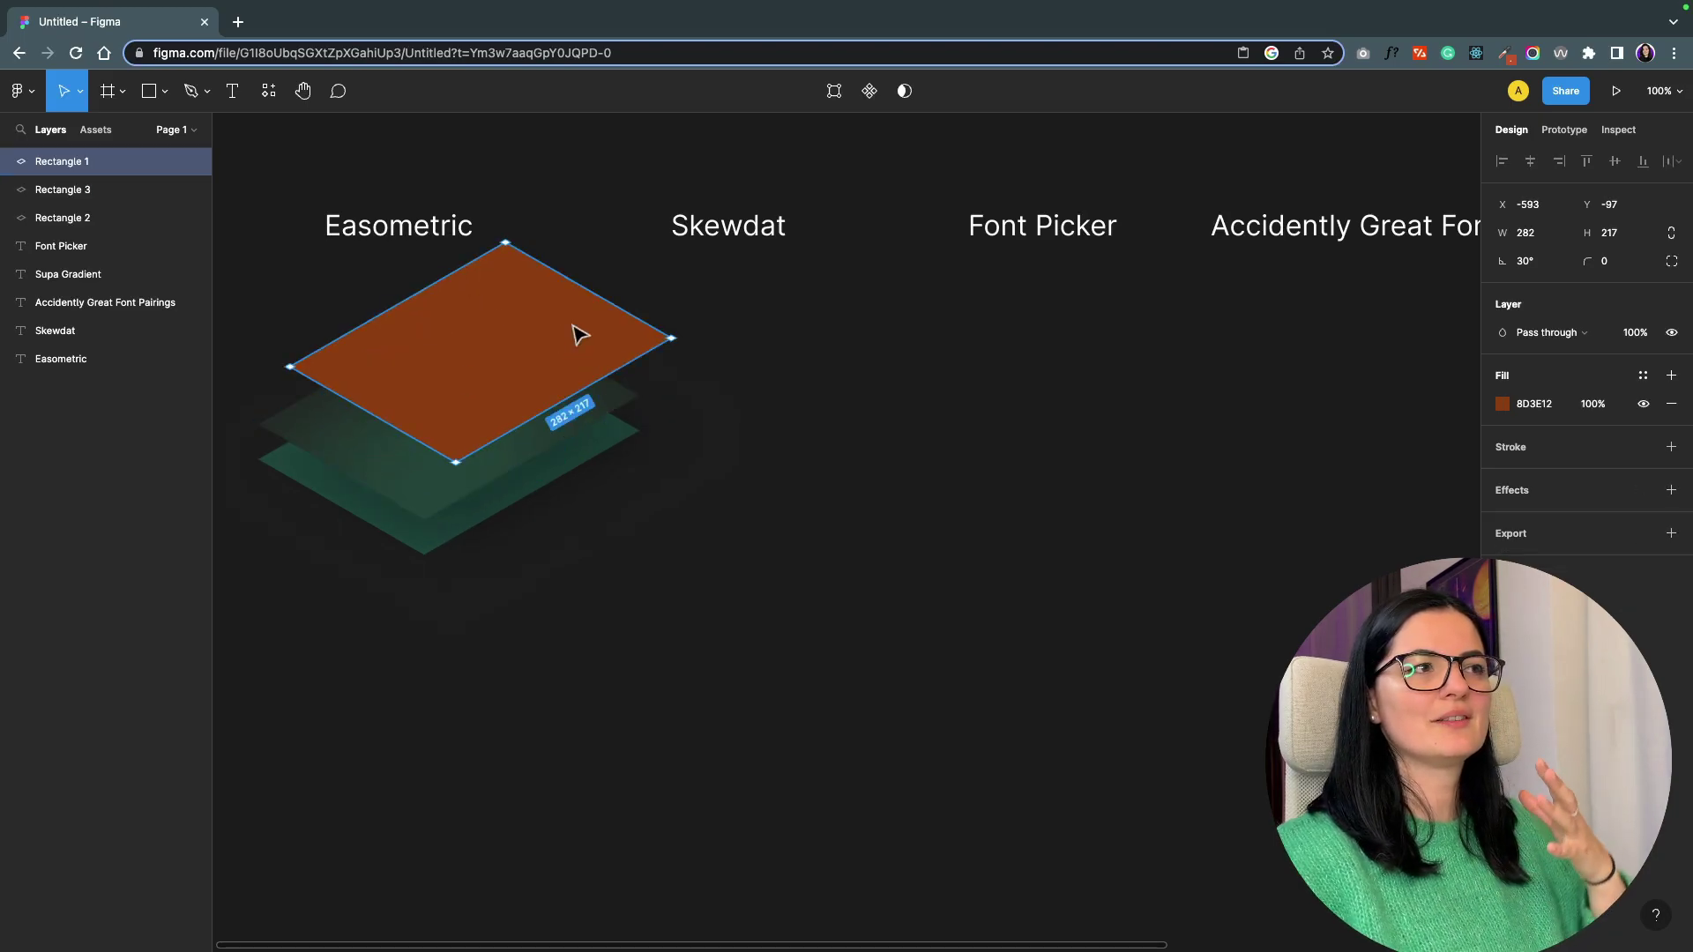
left_click_drag(574, 332, 543, 347)
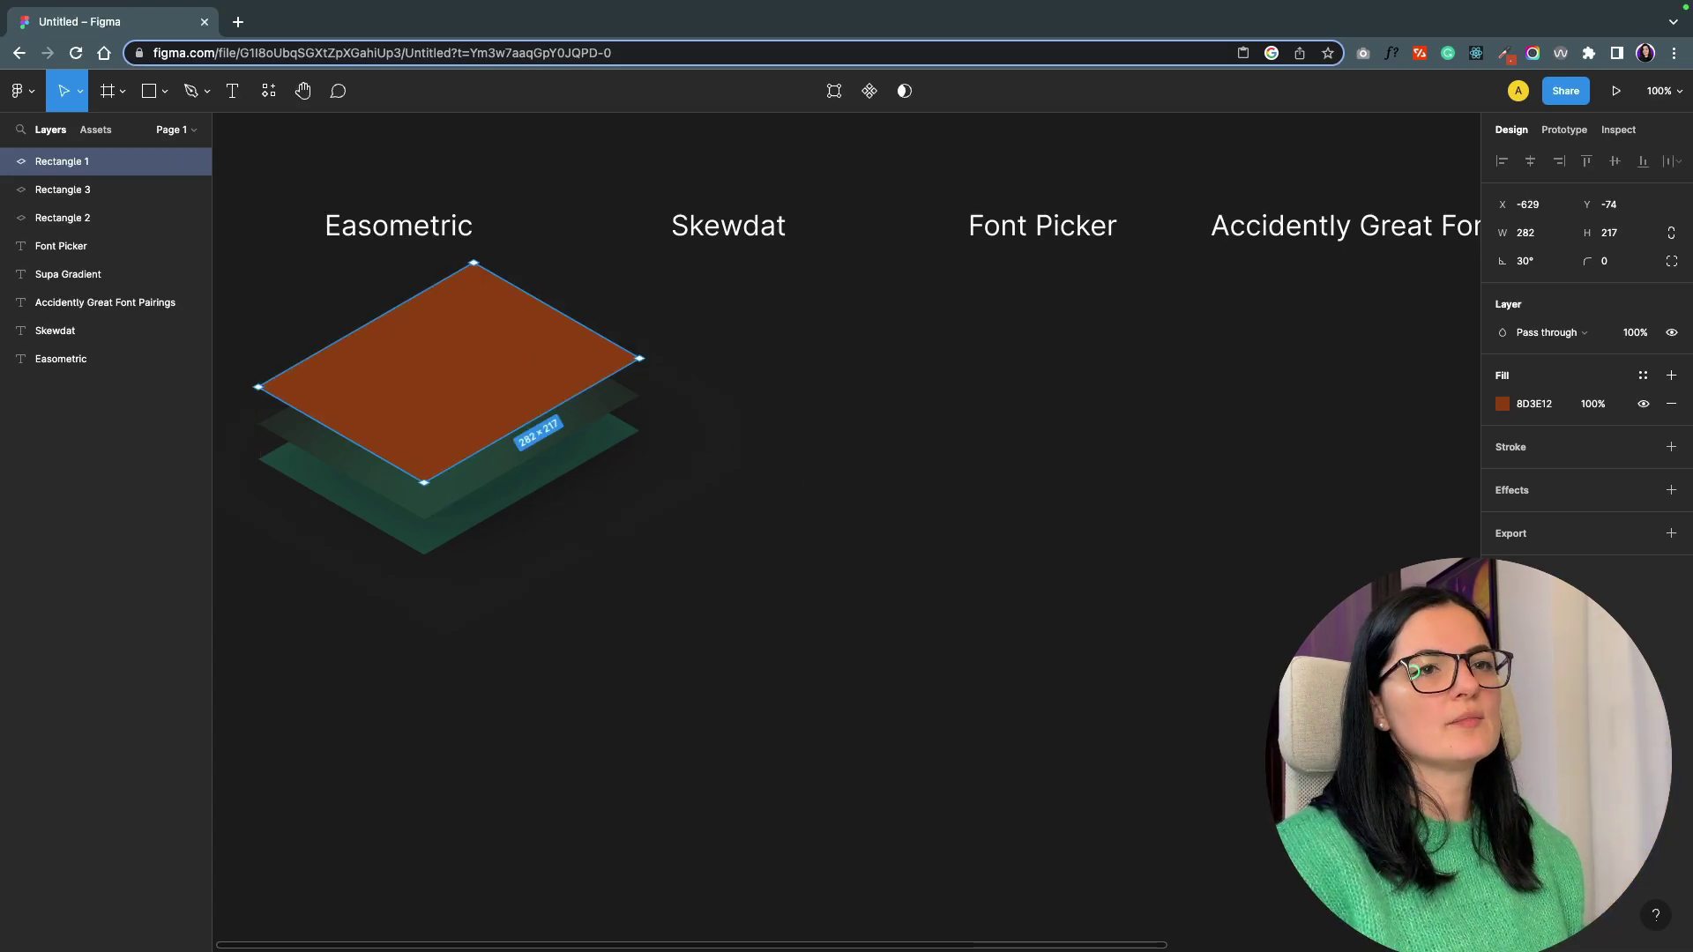
Add a drop shadow with X 25 and blur 90 to the orange rectangle.
left_click(1671, 490)
left_click(1502, 518)
left_click(1327, 564)
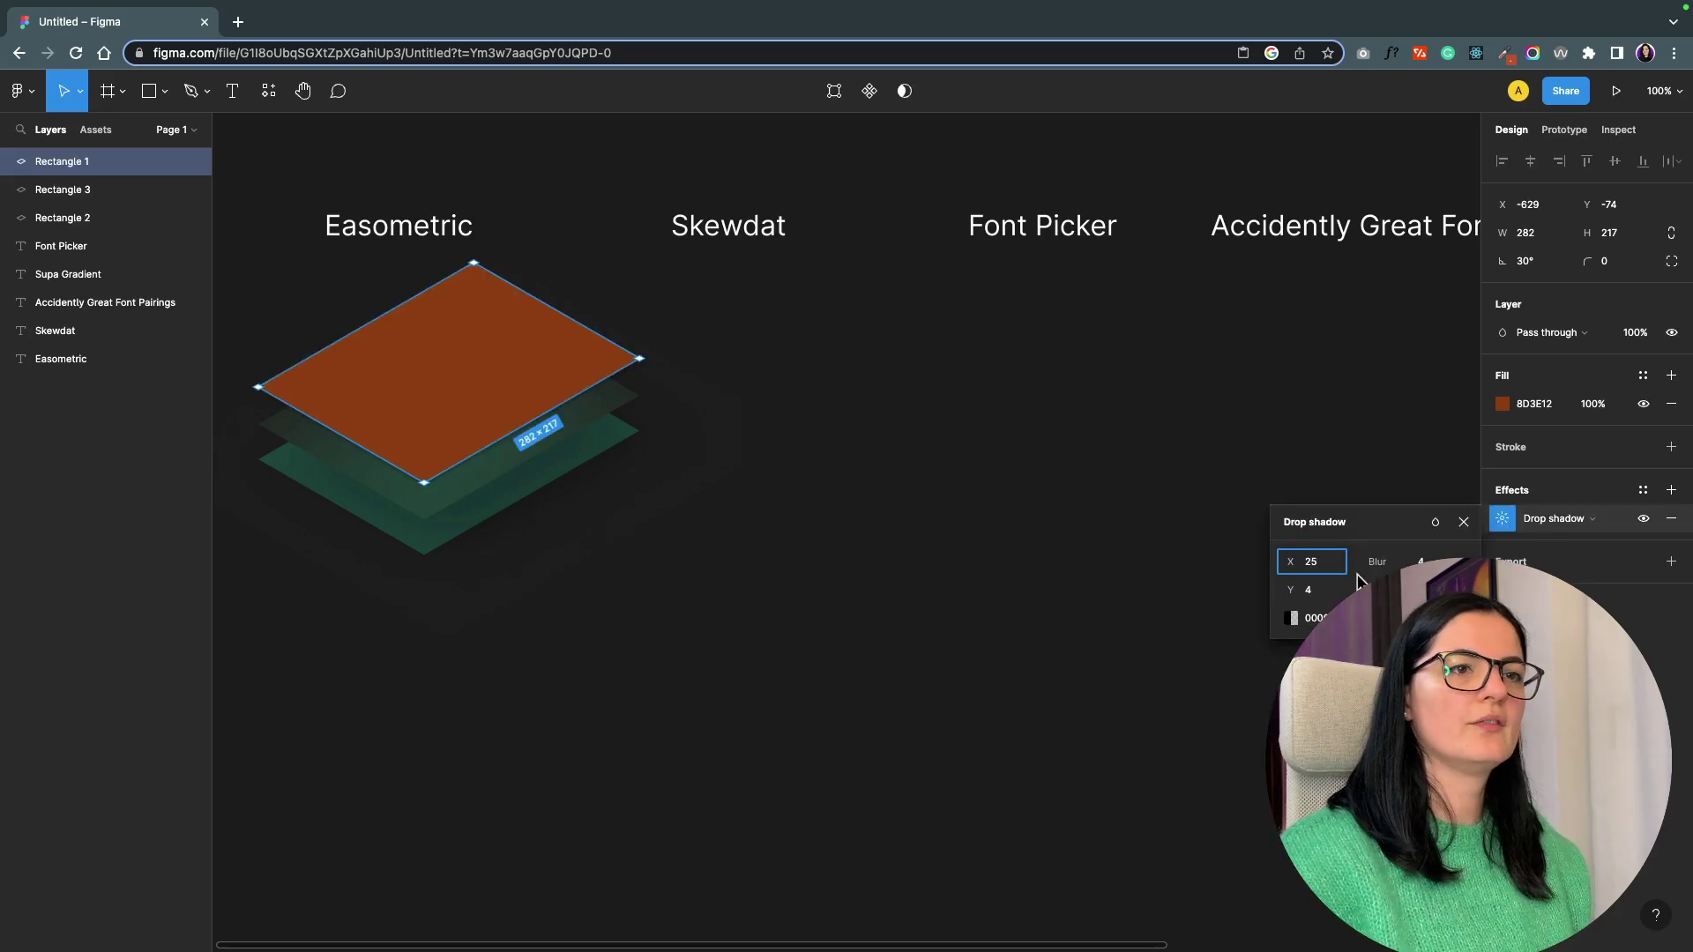
type("25")
key("Tab")
type("9")
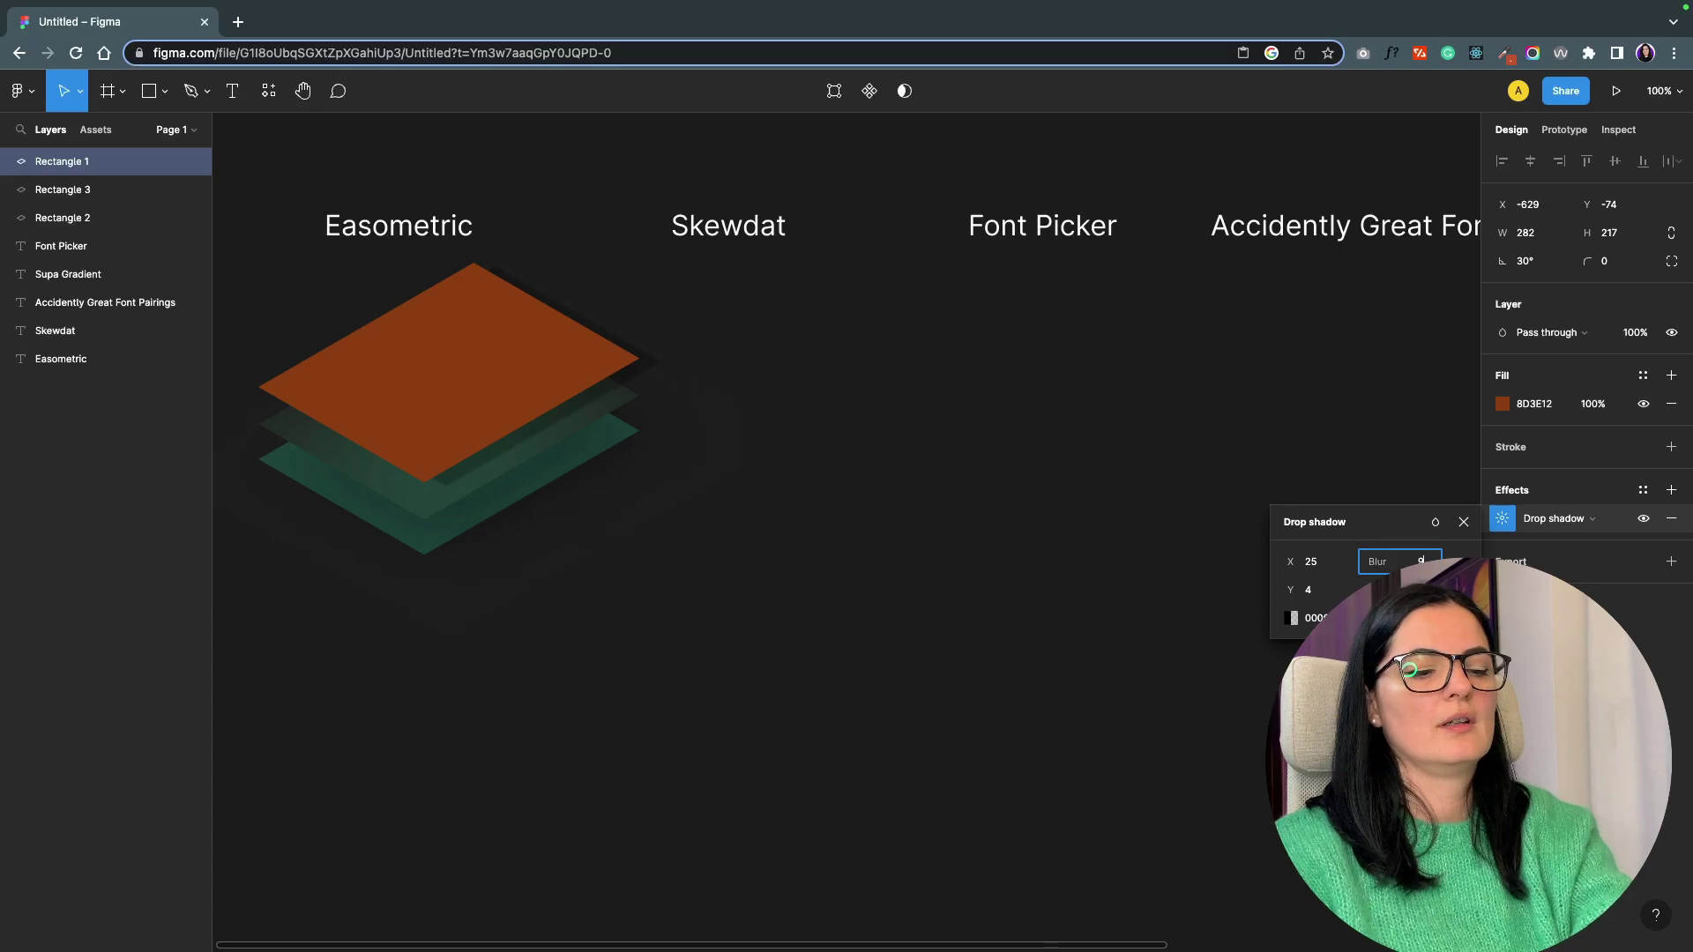
type("0")
left_click(1320, 597)
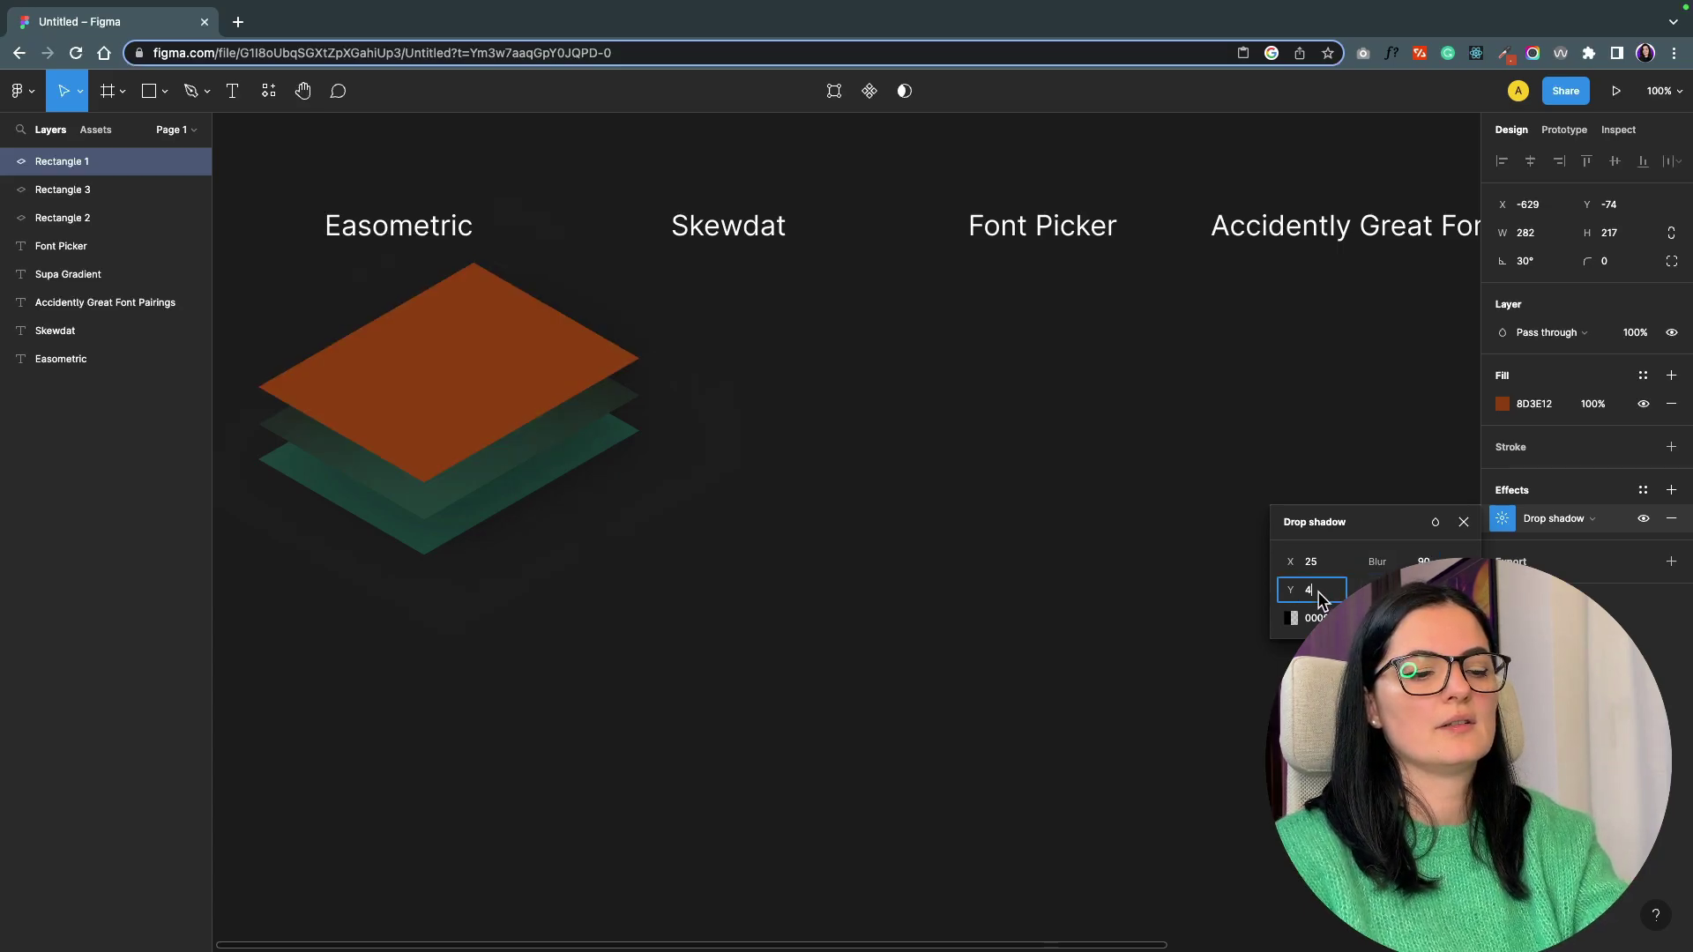
left_click(1036, 625)
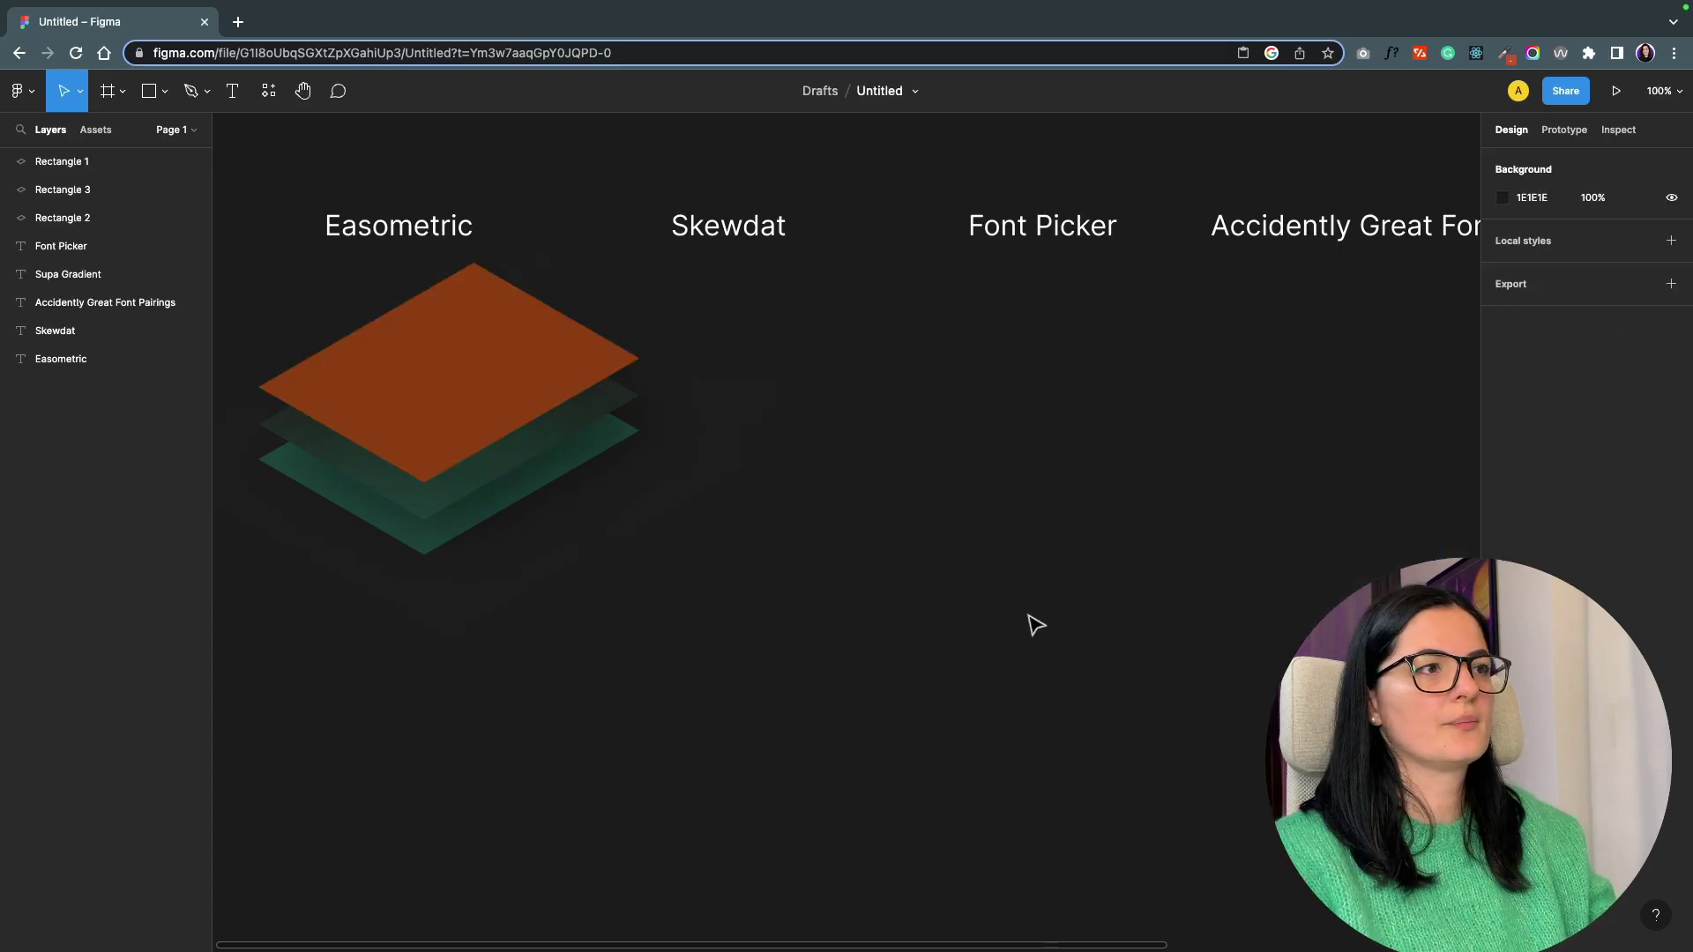
left_click(510, 382)
left_click_drag(510, 381, 519, 389)
left_click(819, 720)
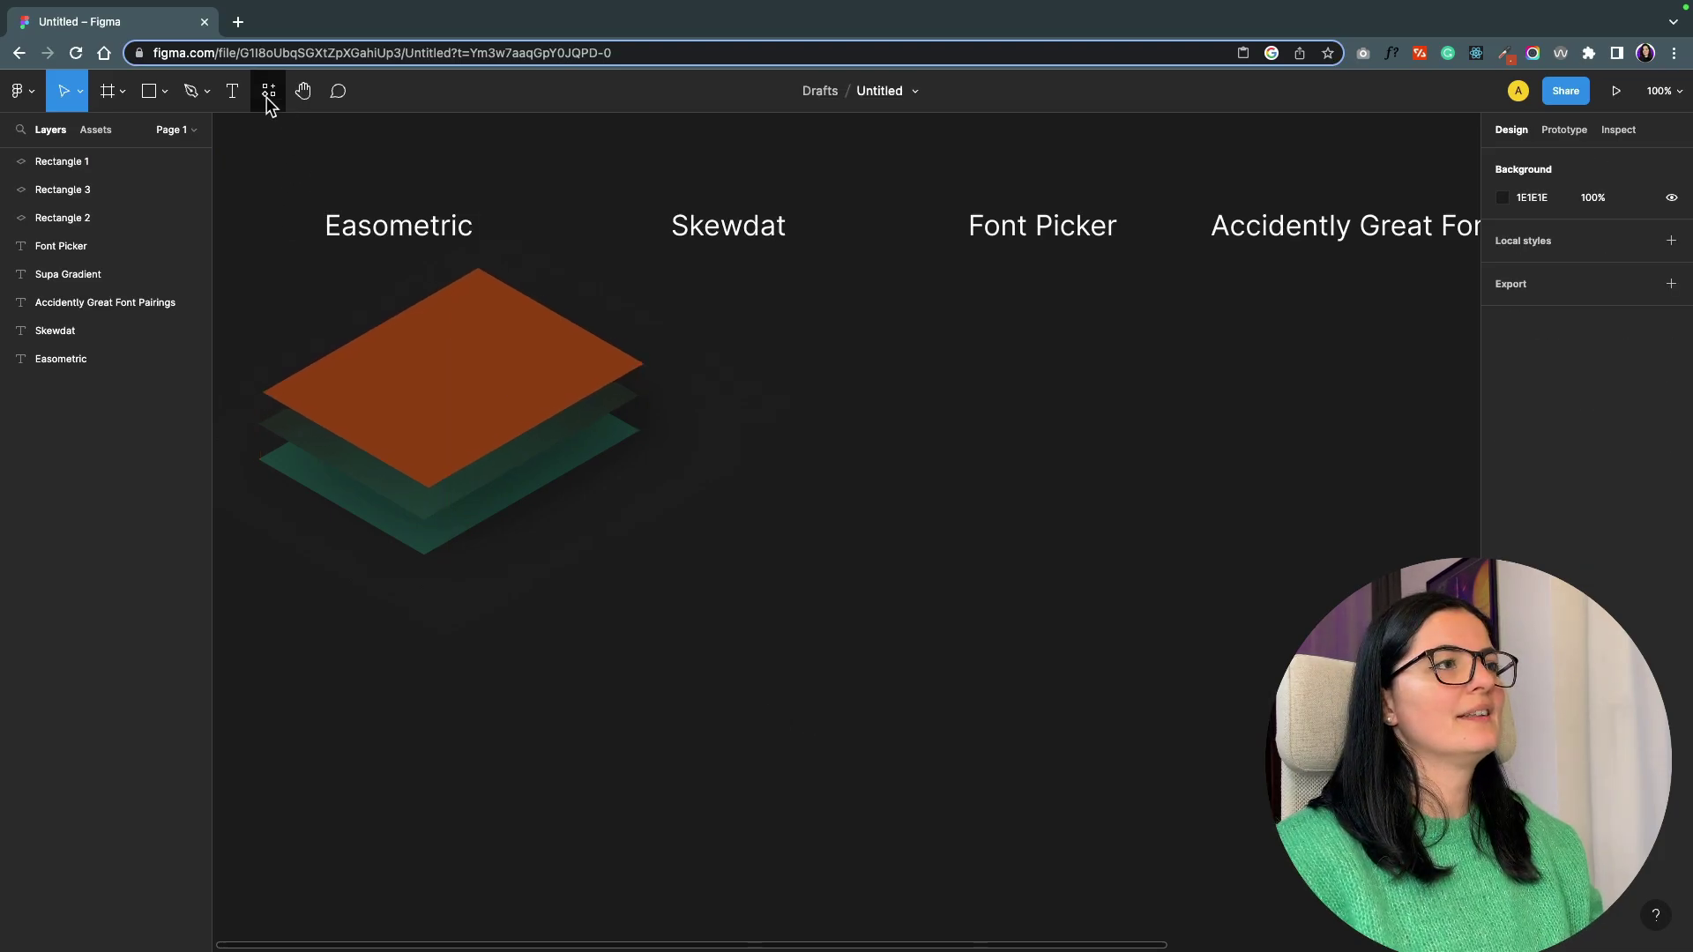
Place a 'hello' text layer on the orange rectangle.
left_click(238, 93)
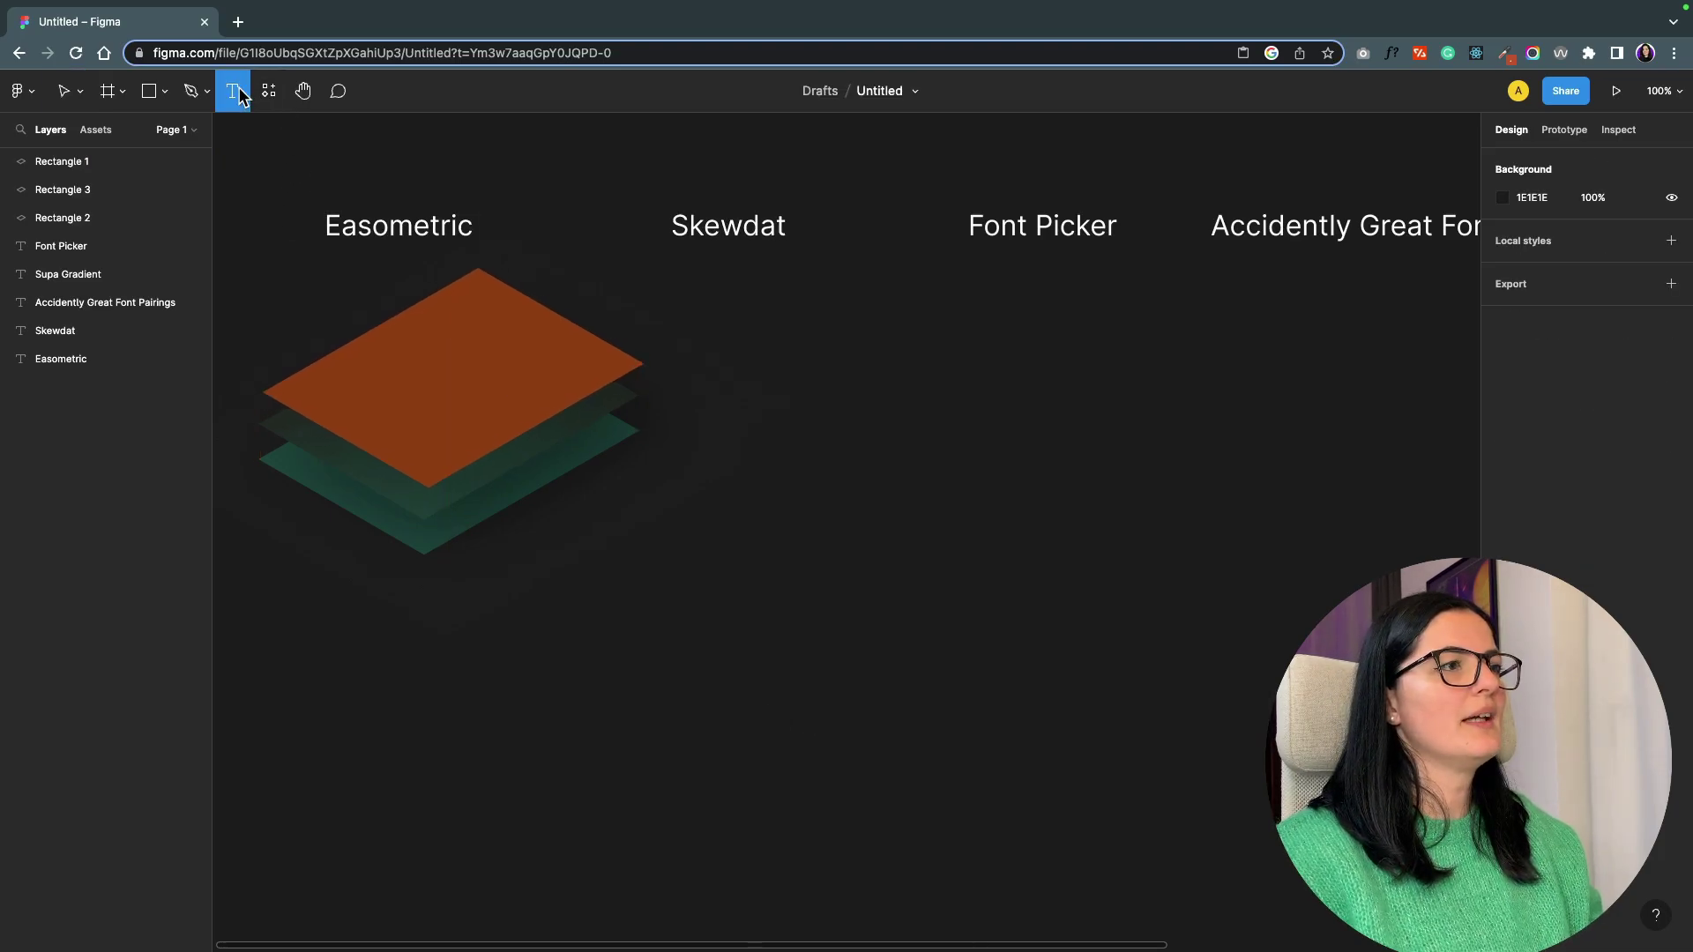
left_click(416, 357)
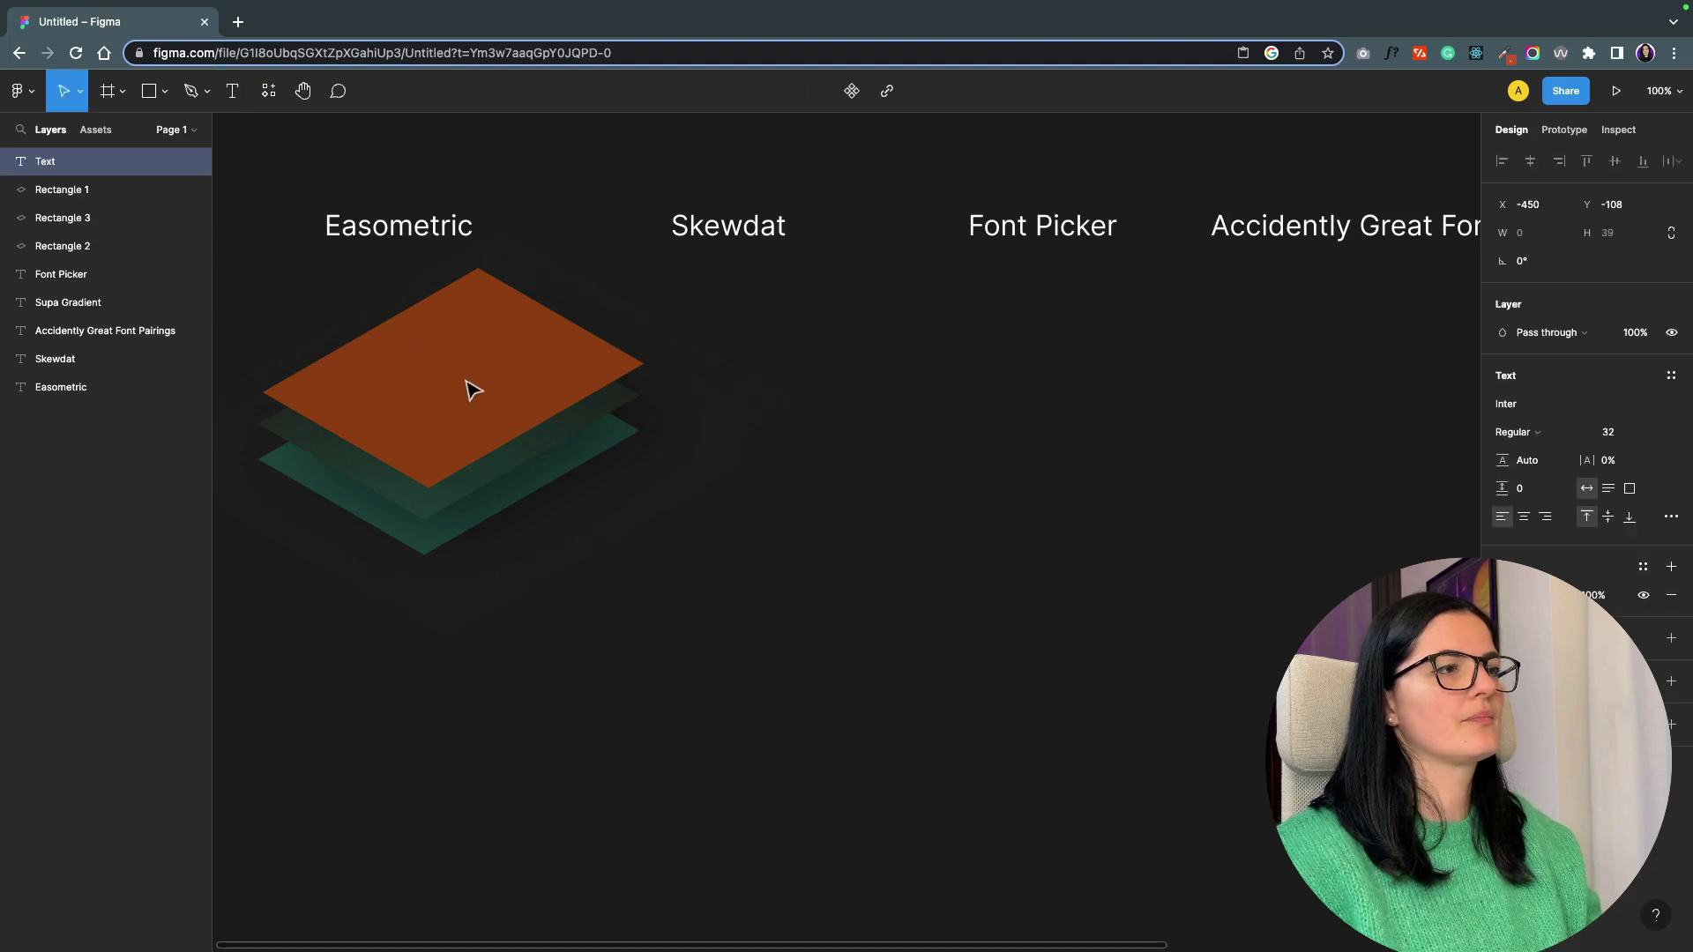
type("hello")
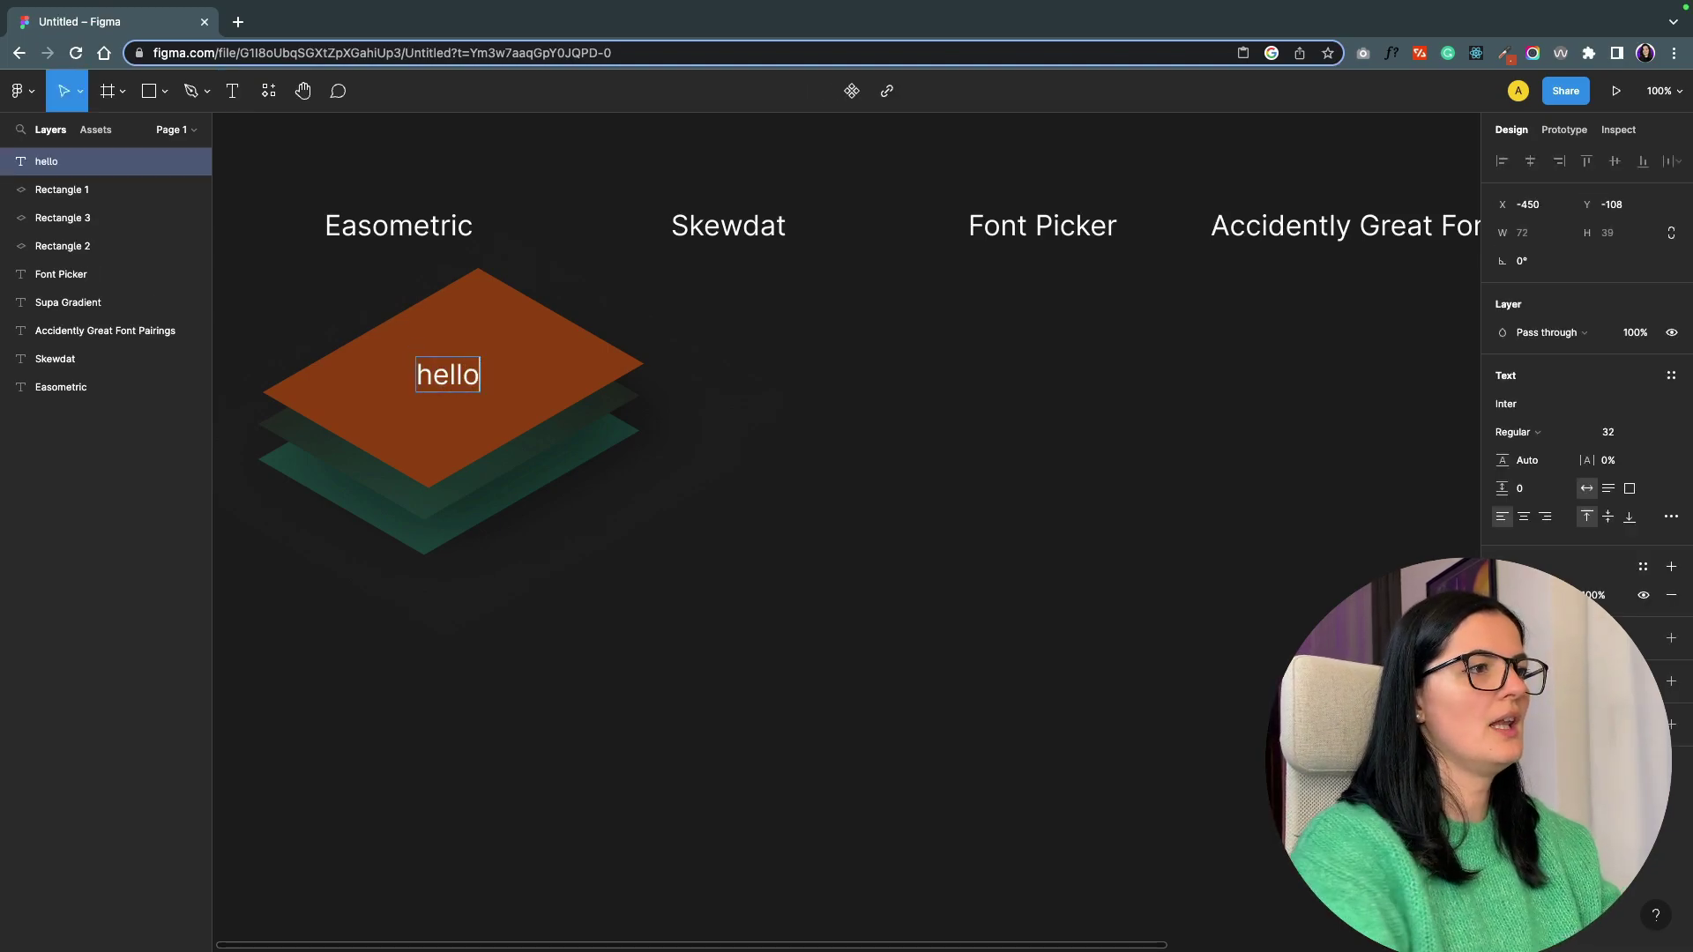
key("Escape")
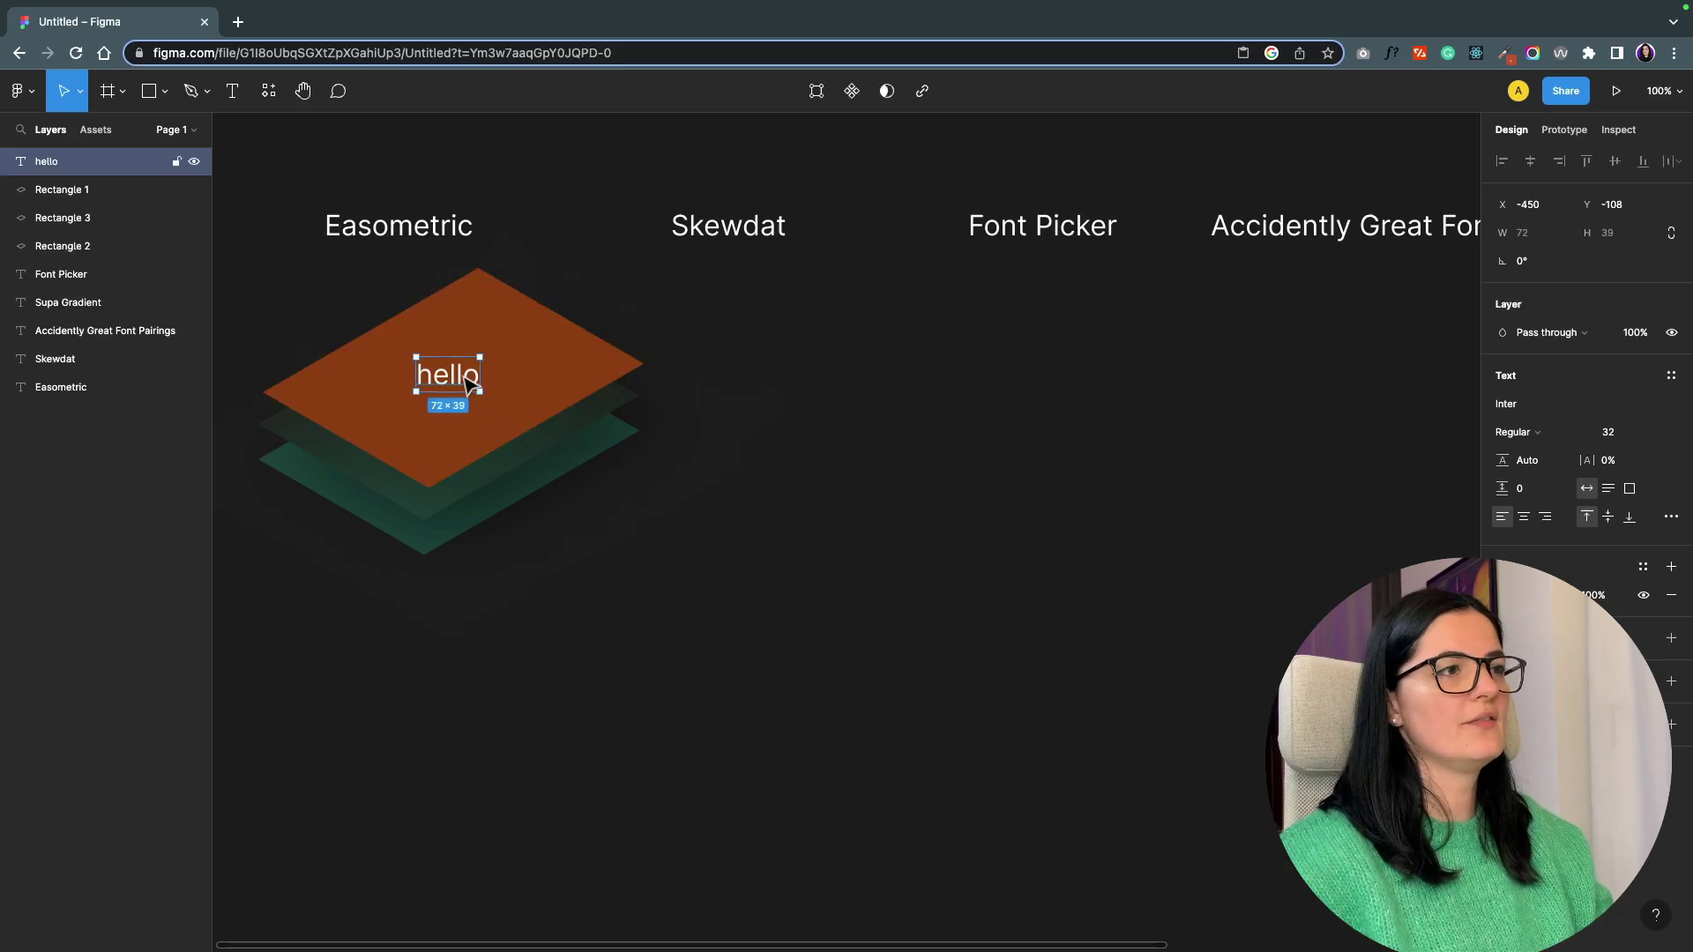
Skew the hello text with Easometric's Top L and move it to the rectangle's top corner.
left_click(268, 91)
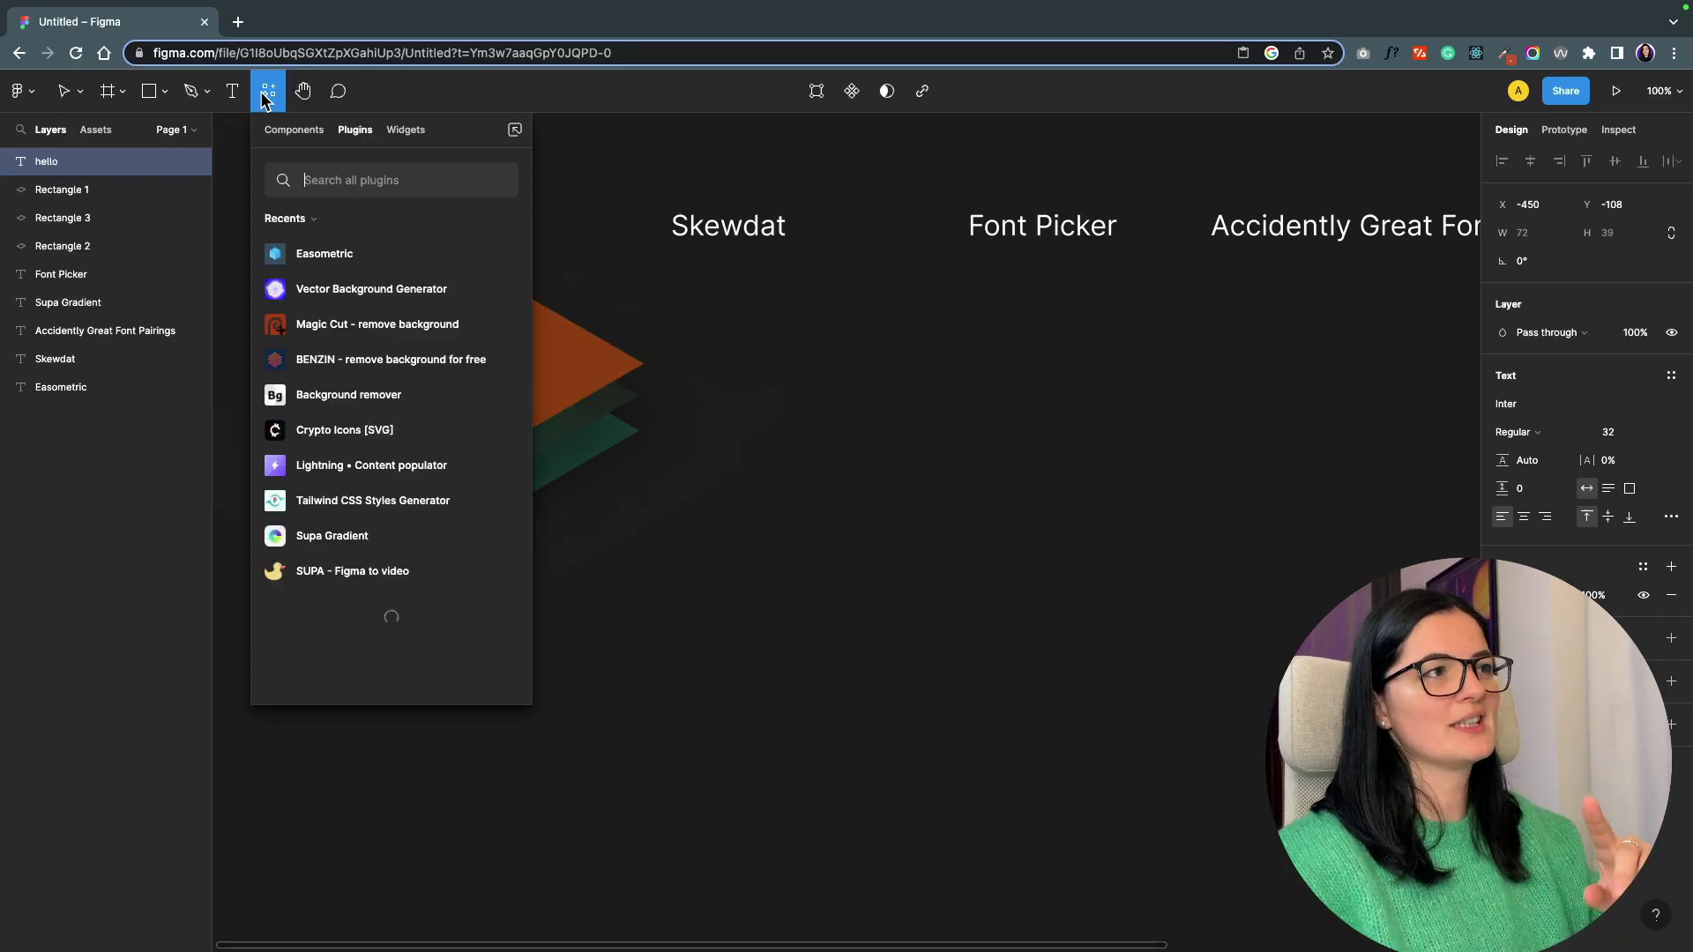
key("Escape")
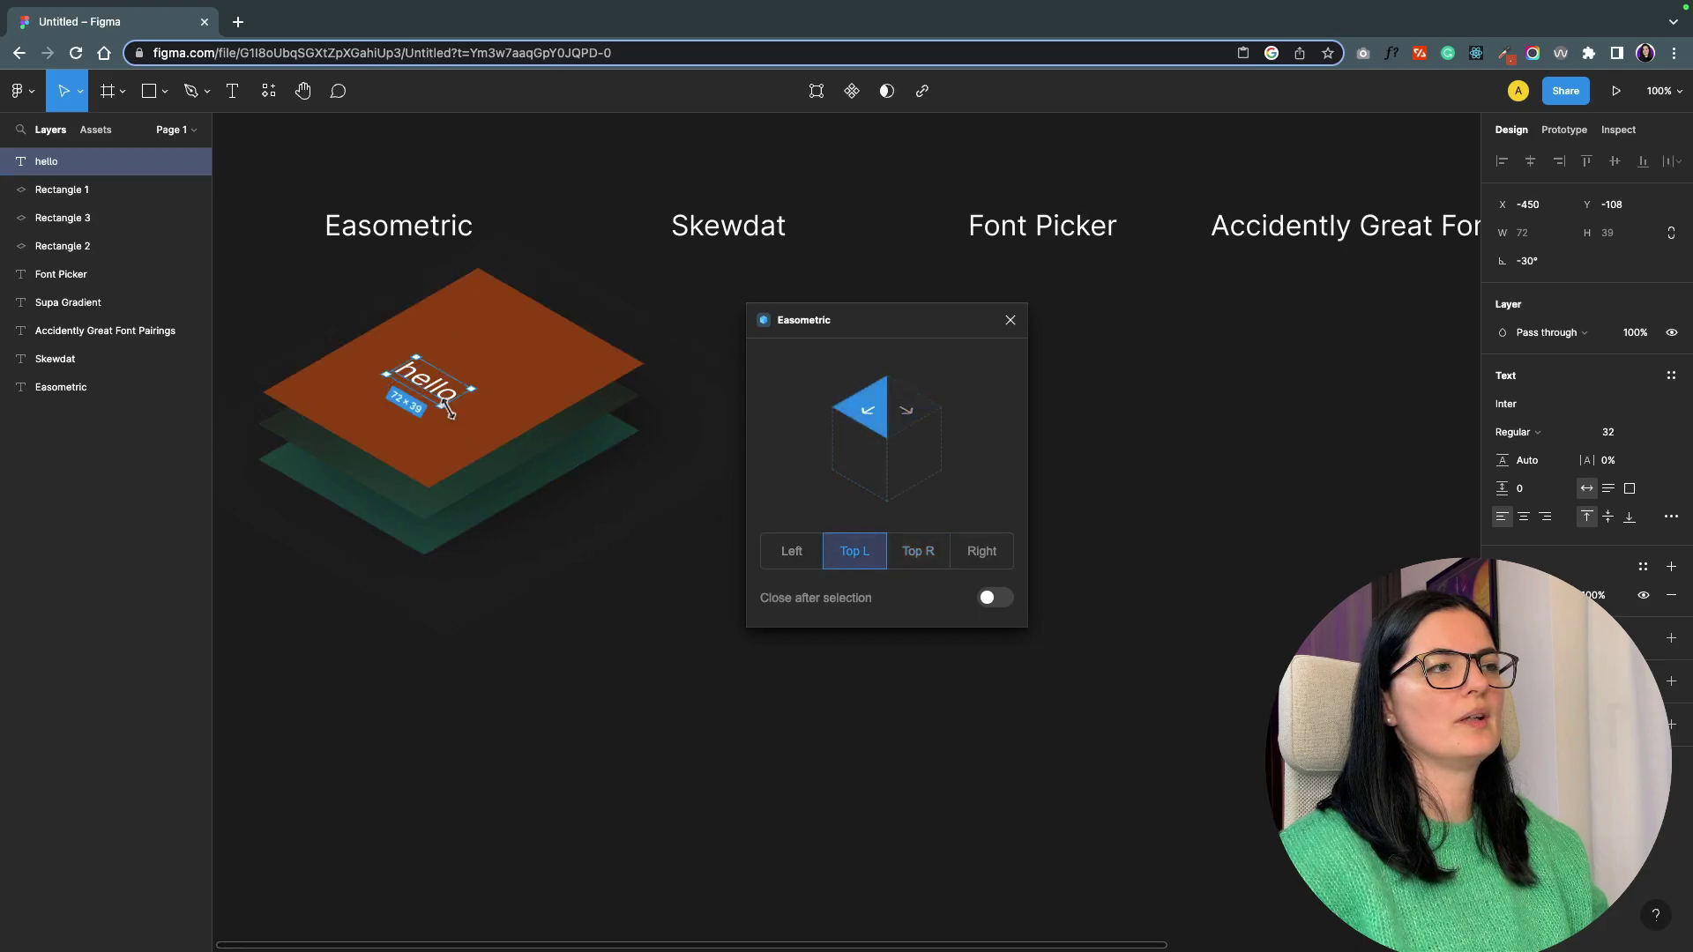
left_click(443, 396)
left_click_drag(423, 384, 491, 325)
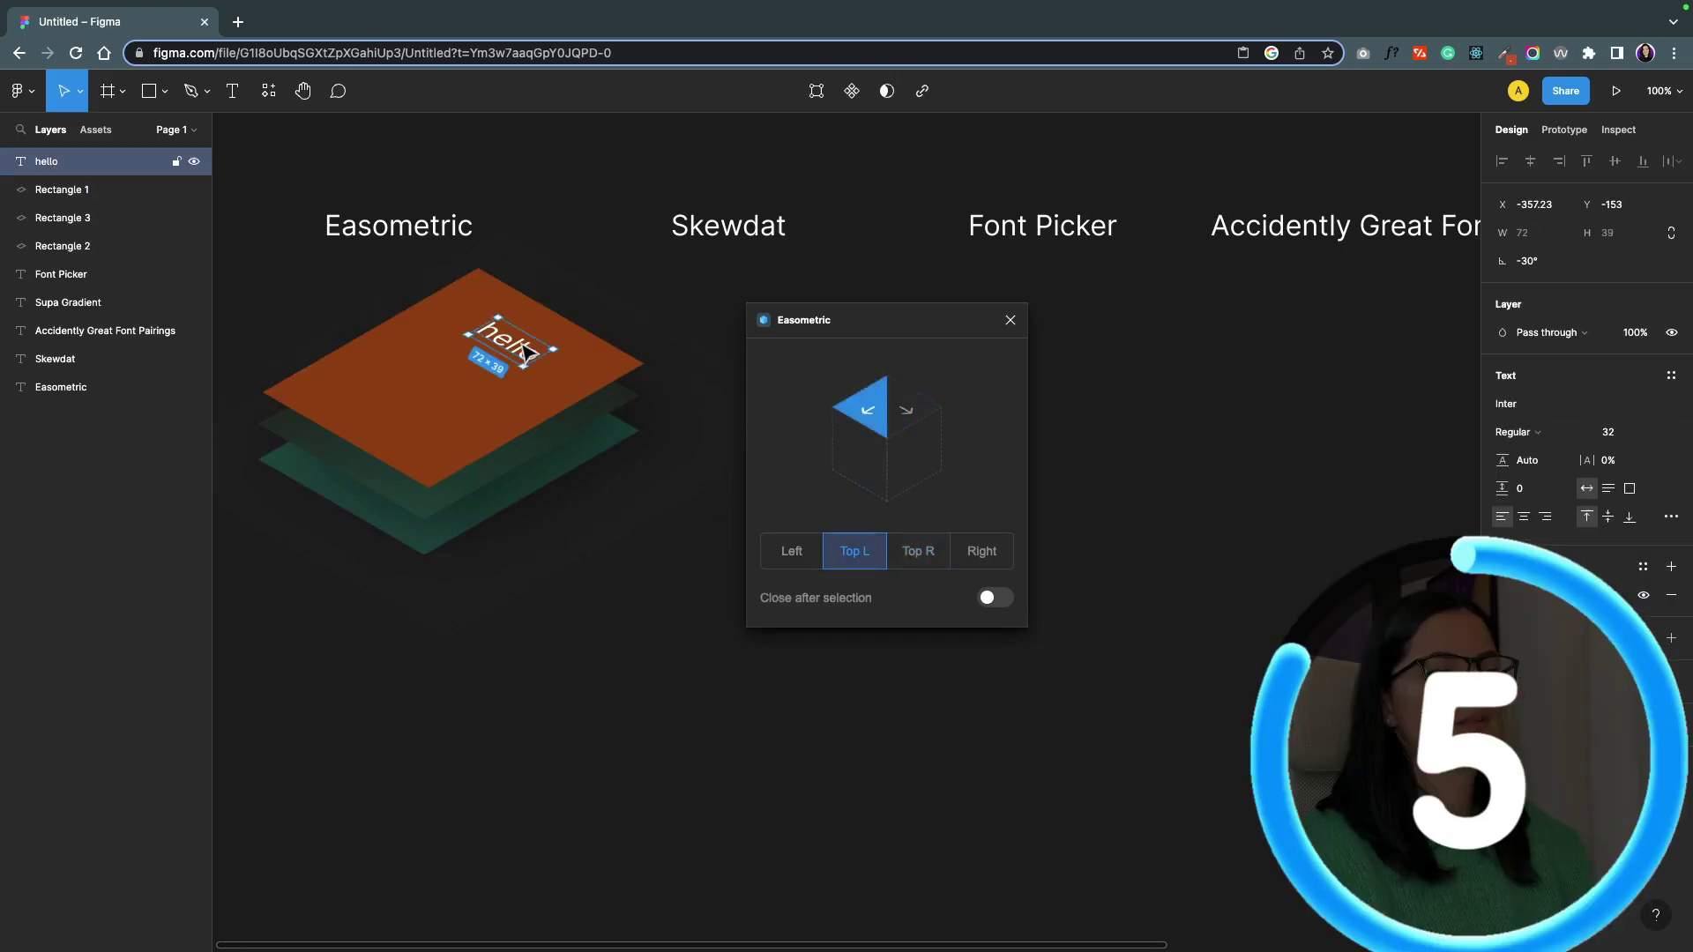
key("Escape")
left_click(507, 348)
Paste more hello copies, stacking them down-left into four lines on the orange plane.
key("Escape")
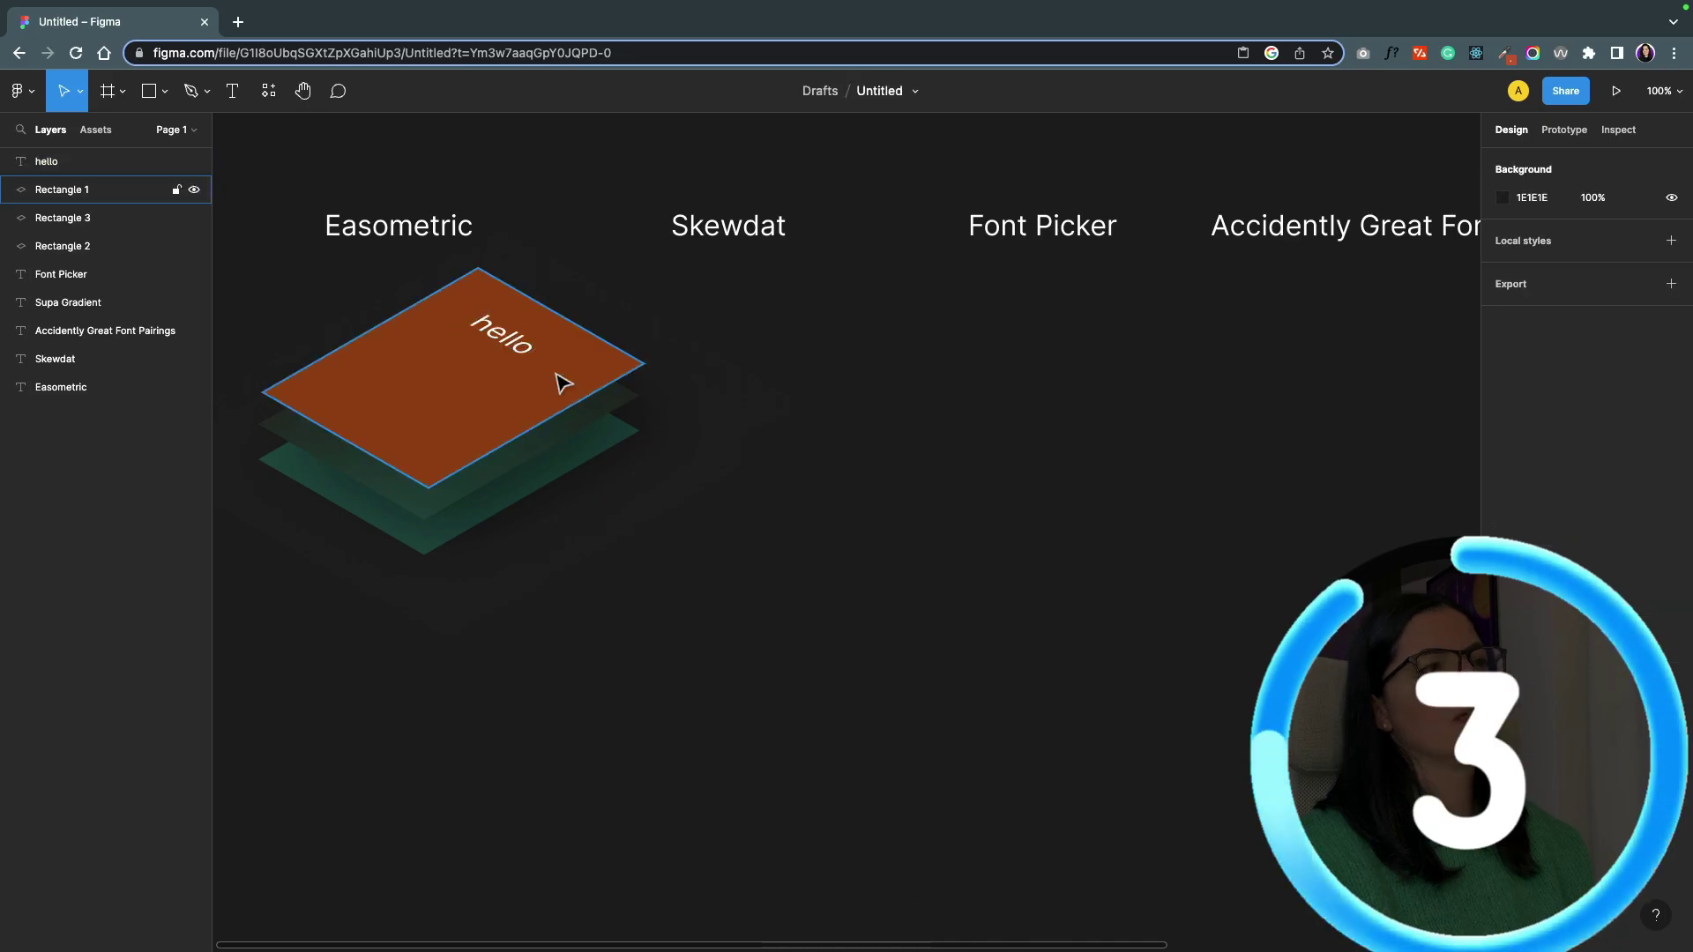
left_click(516, 350)
left_click(461, 389)
key("ctrl+v")
left_click_drag(481, 371, 394, 413)
left_click(427, 402)
key("ctrl+v")
key("ctrl+v")
left_click(612, 542)
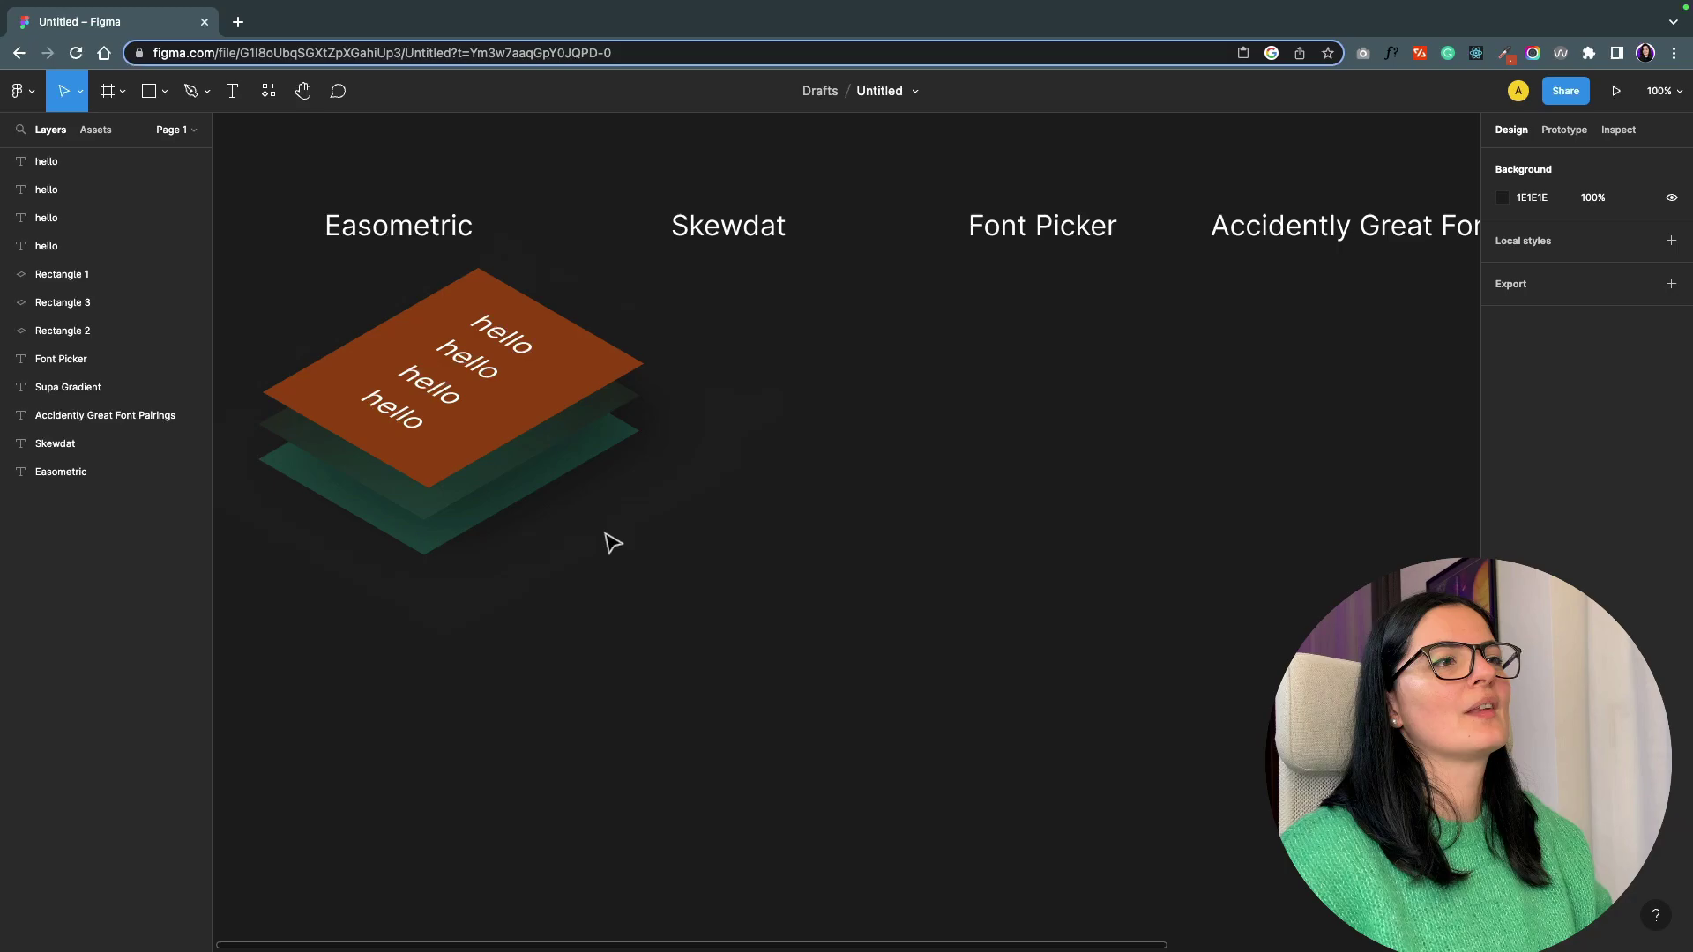
Draw a 345×214 rectangle below the Skewdat heading and fill it violet 49339E.
left_click(764, 234)
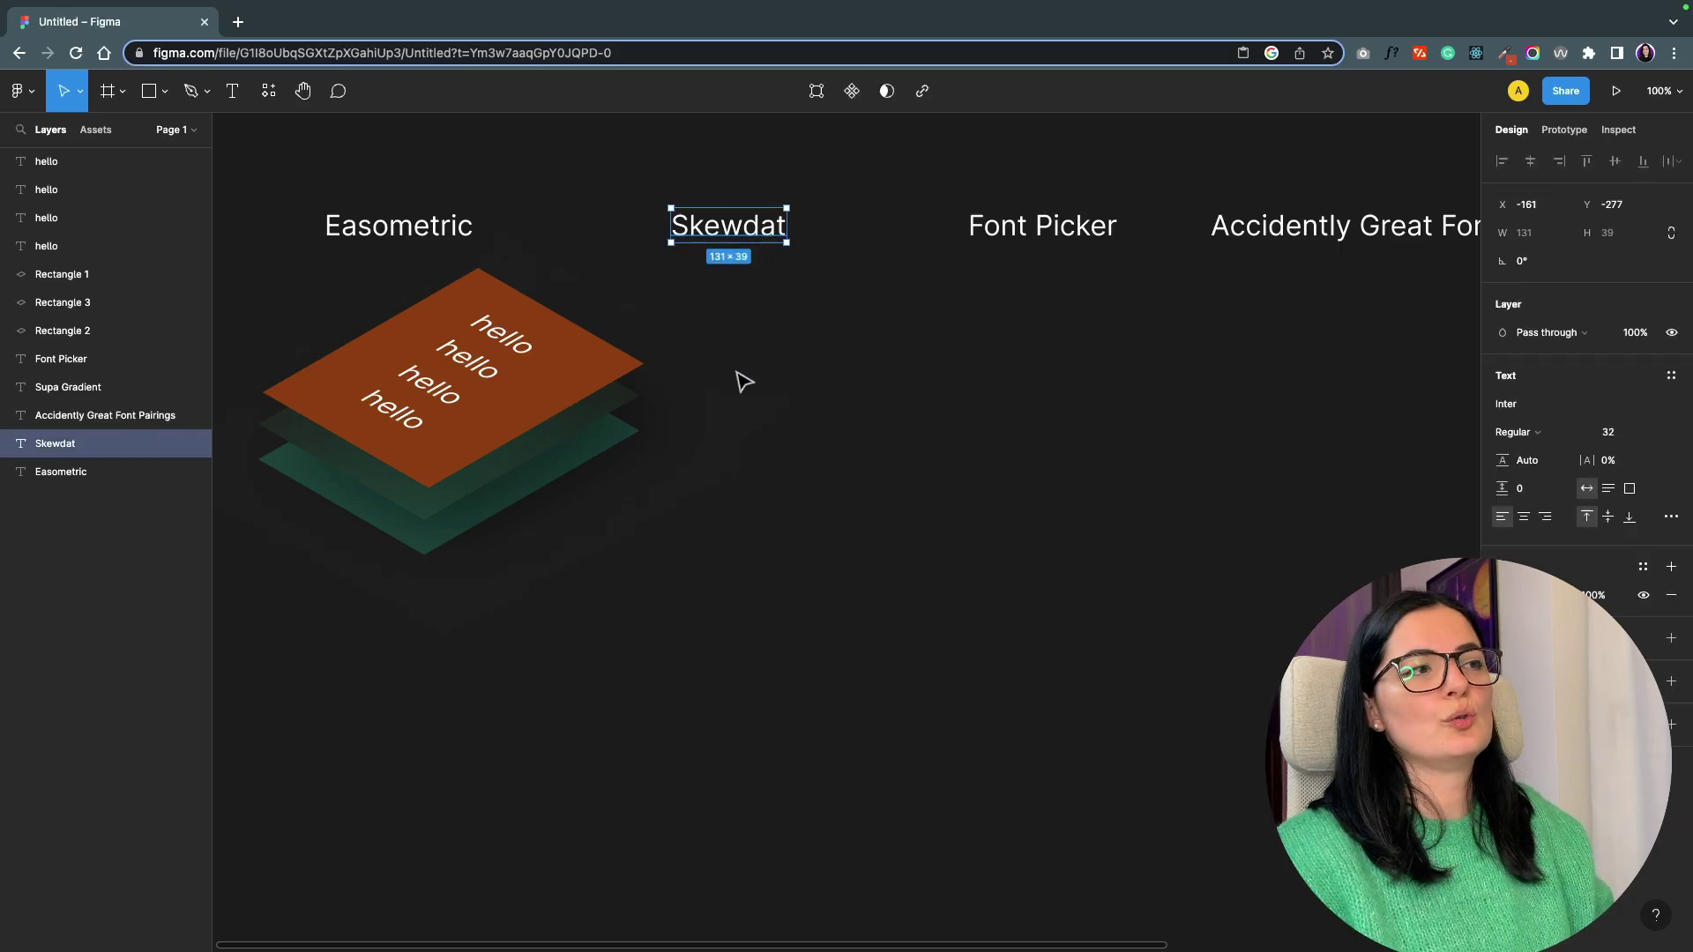
left_click(723, 500)
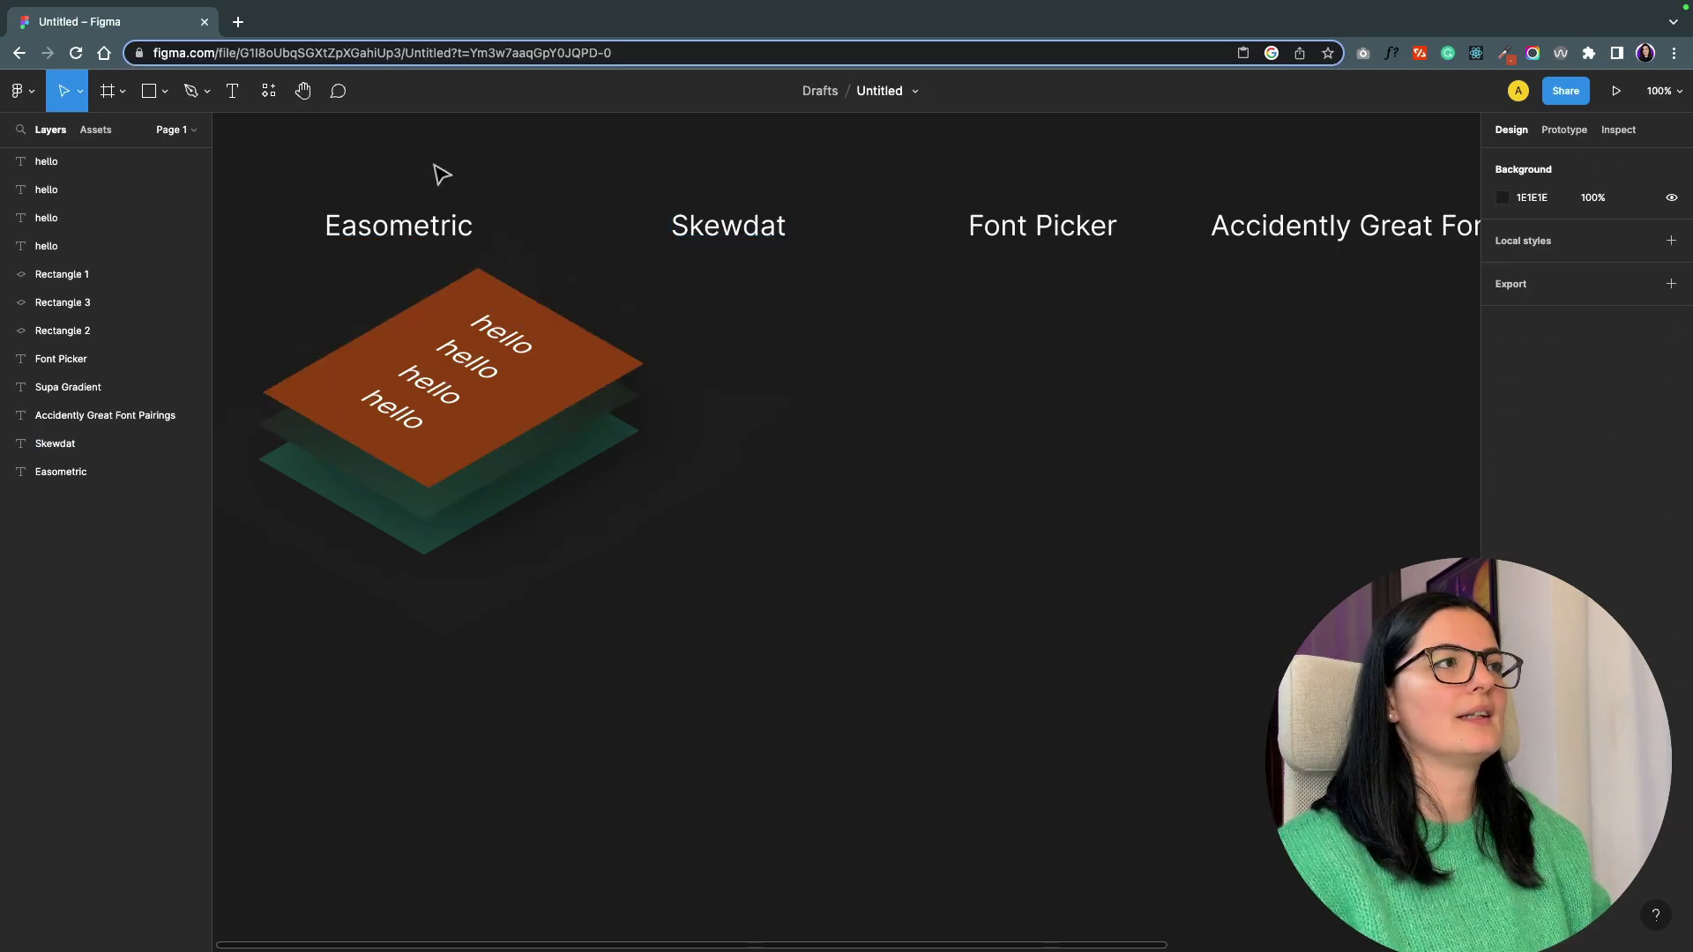
left_click(164, 92)
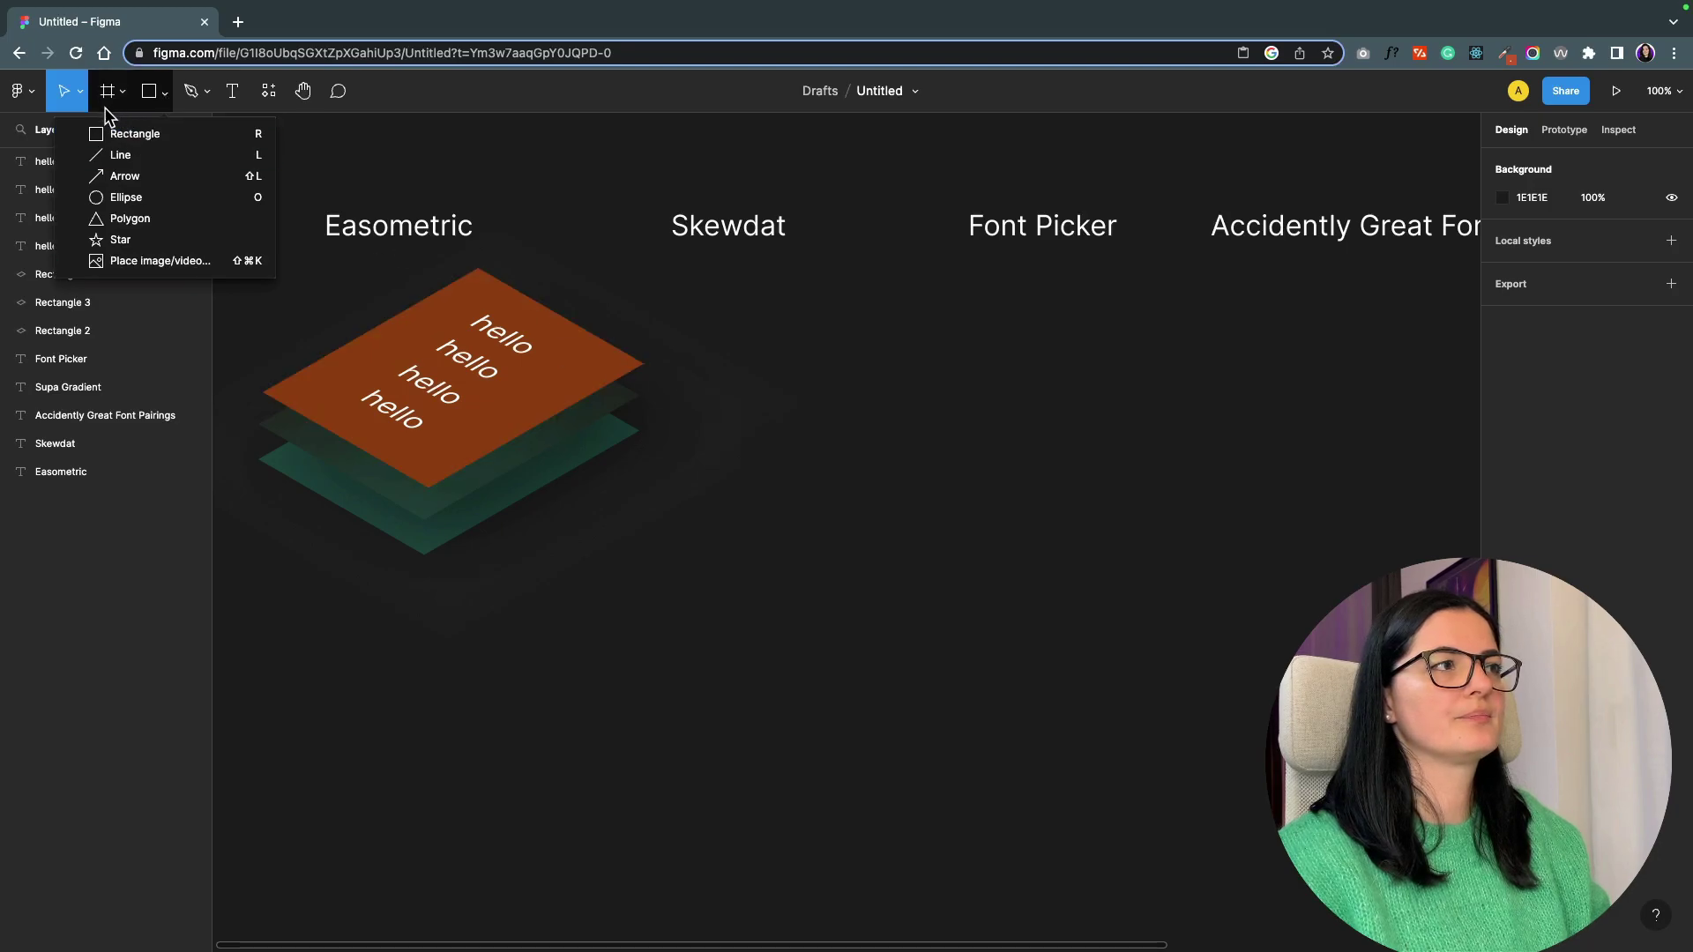
left_click(135, 134)
mouse_move(652, 477)
left_mouse_down()
mouse_move(825, 590)
mouse_move(924, 685)
mouse_move(957, 665)
left_mouse_up()
left_click(1501, 405)
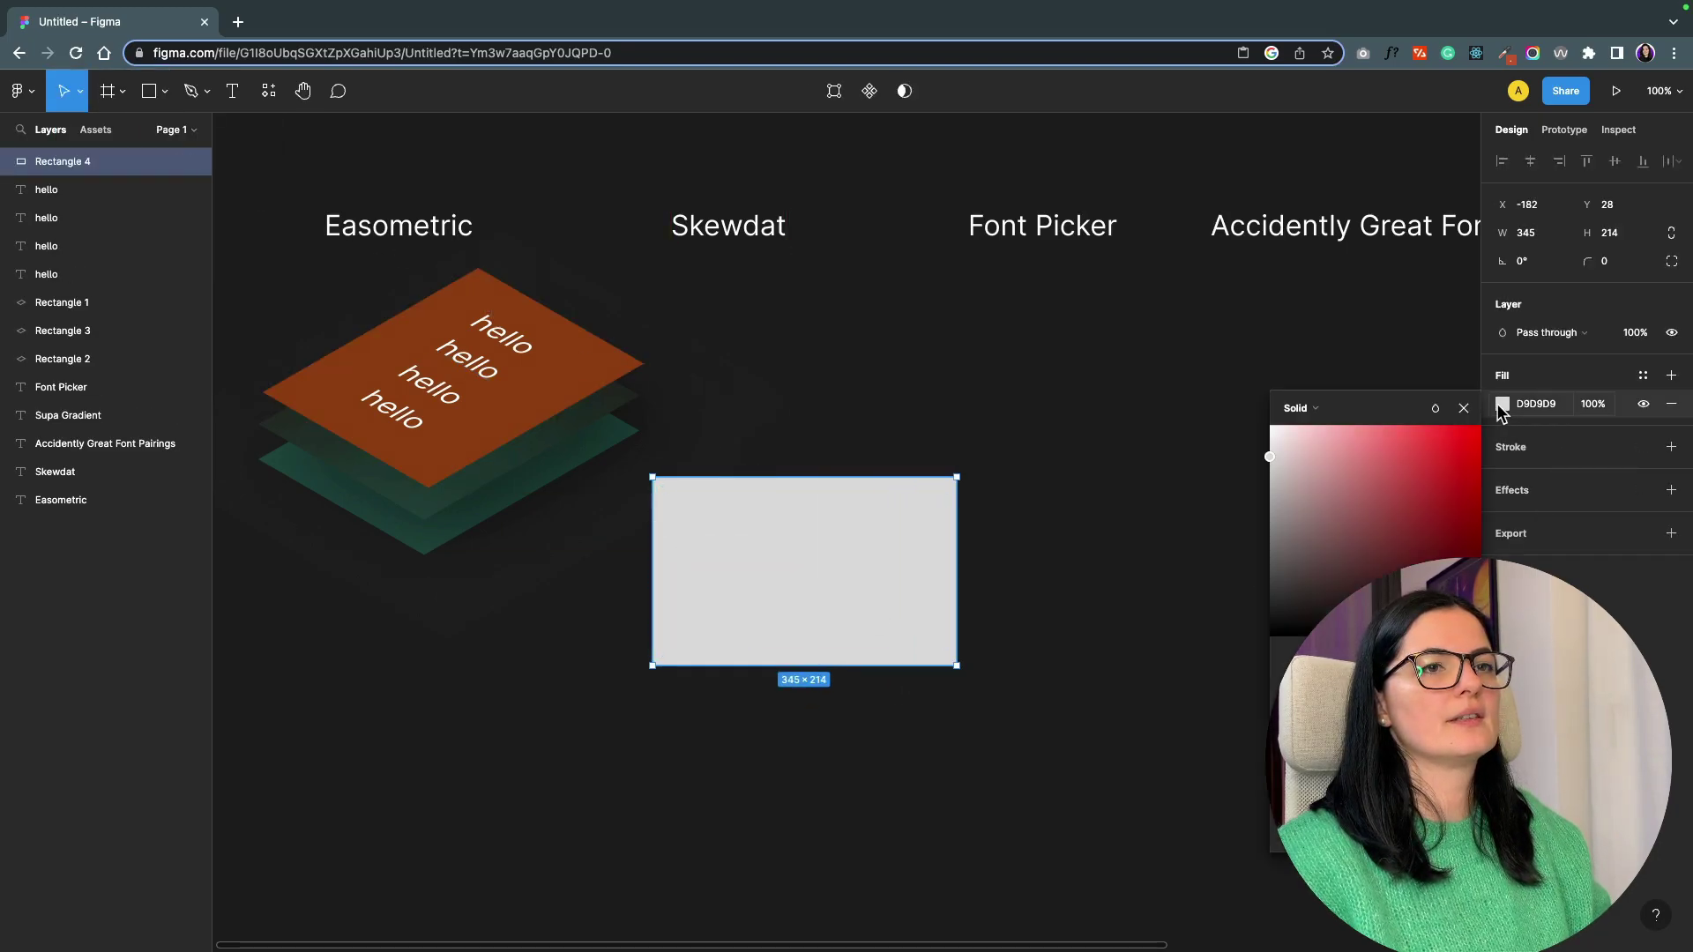
left_click_drag(1442, 488, 1443, 525)
left_click(1419, 650)
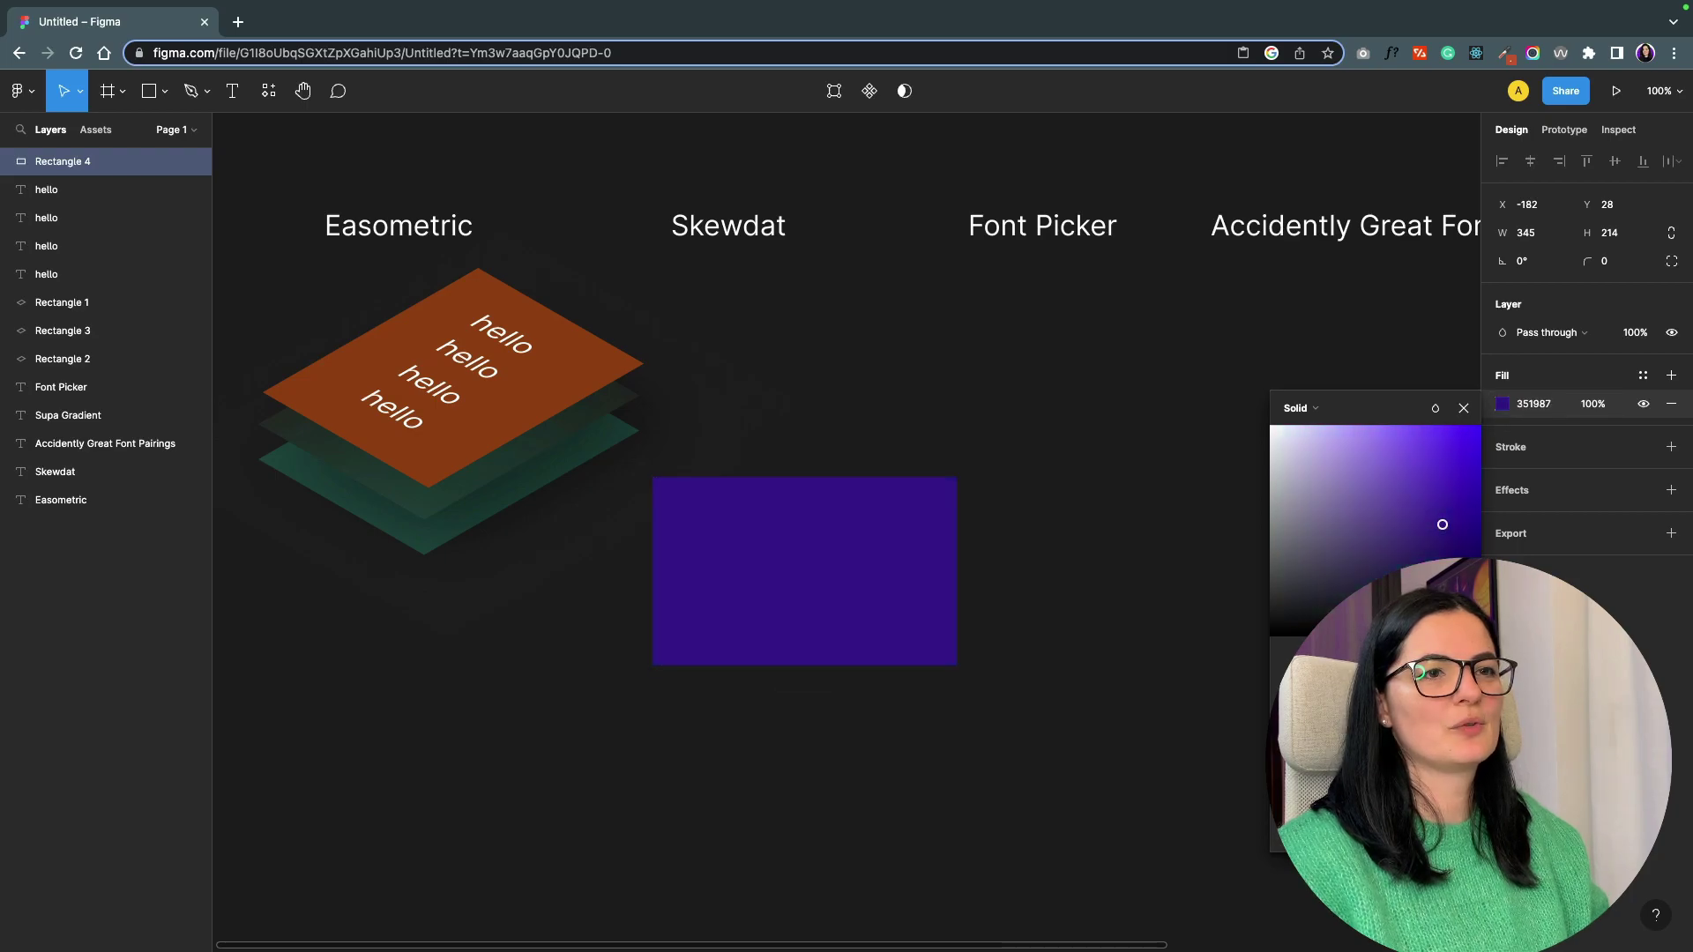
left_click_drag(1420, 650, 1416, 650)
left_click(1081, 726)
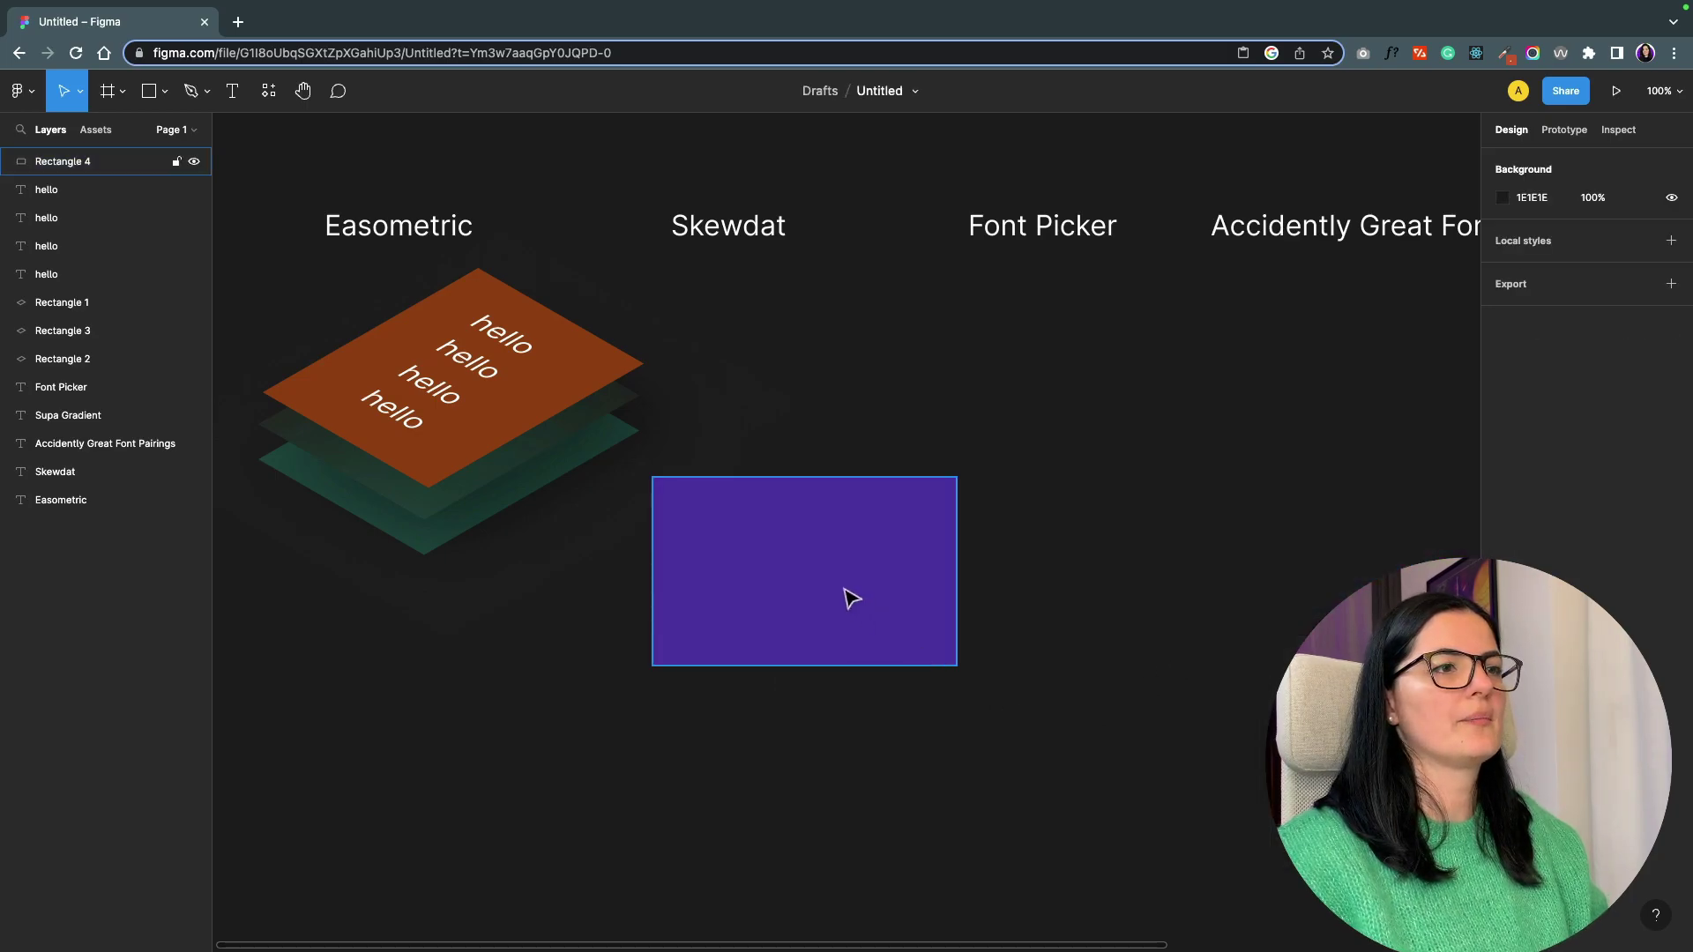
left_click(851, 599)
Run the SkewDat plugin on the purple rectangle and apply an initial skew.
left_click(275, 85)
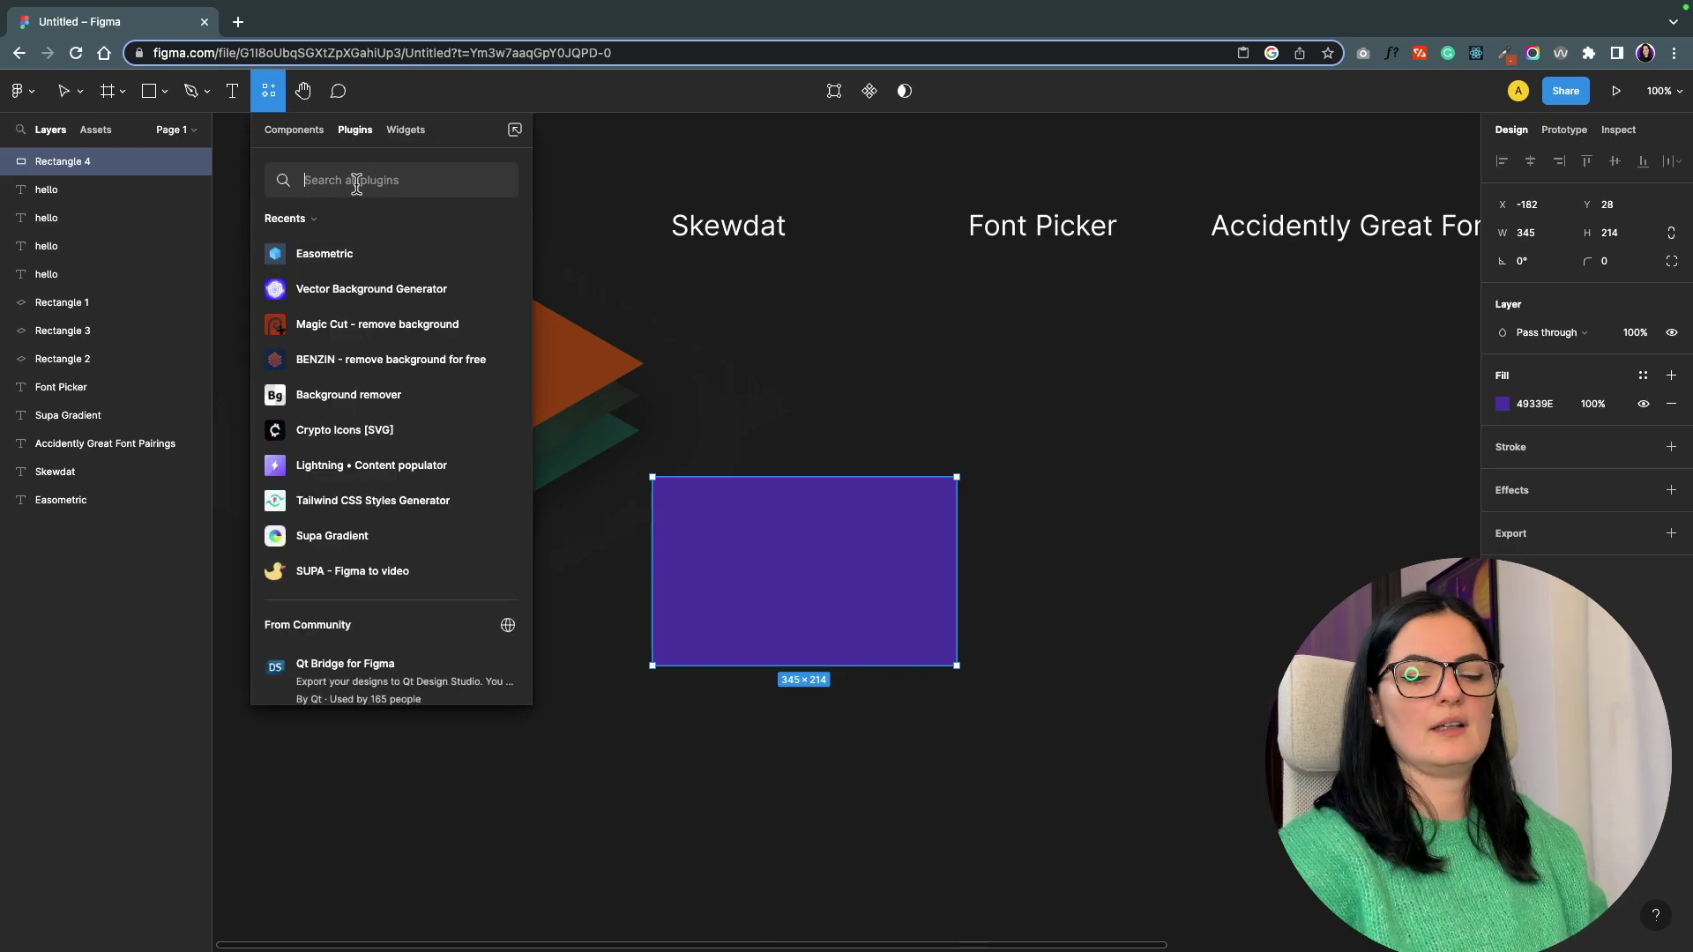
type("skew")
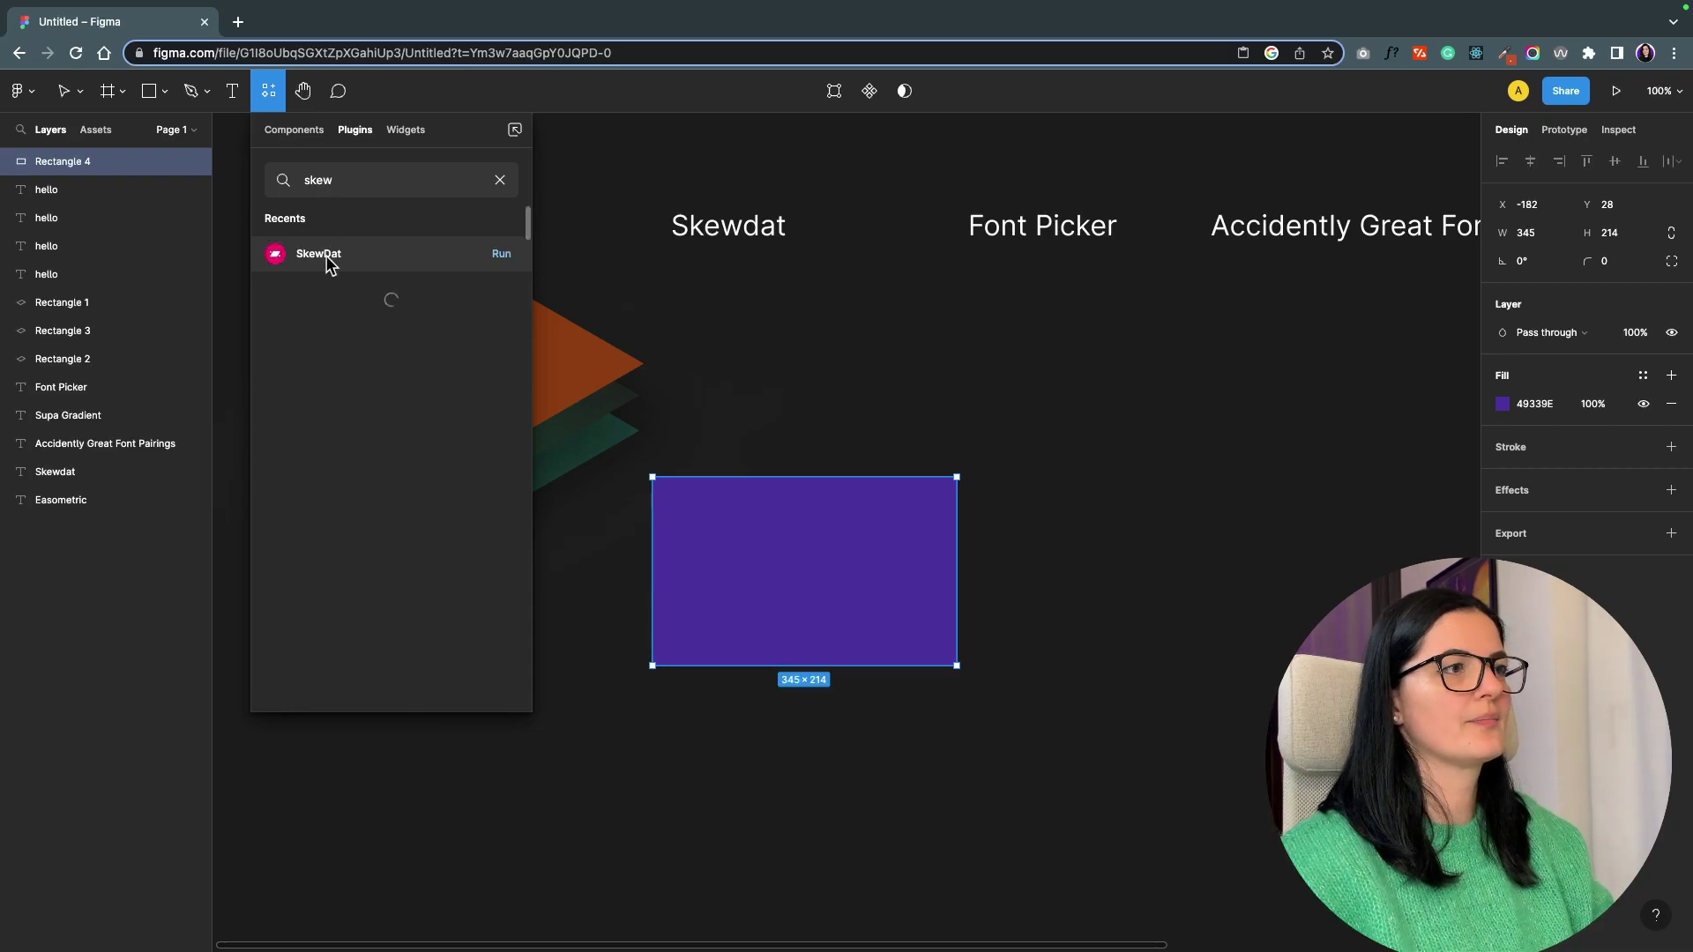
left_click(327, 256)
left_click(362, 364)
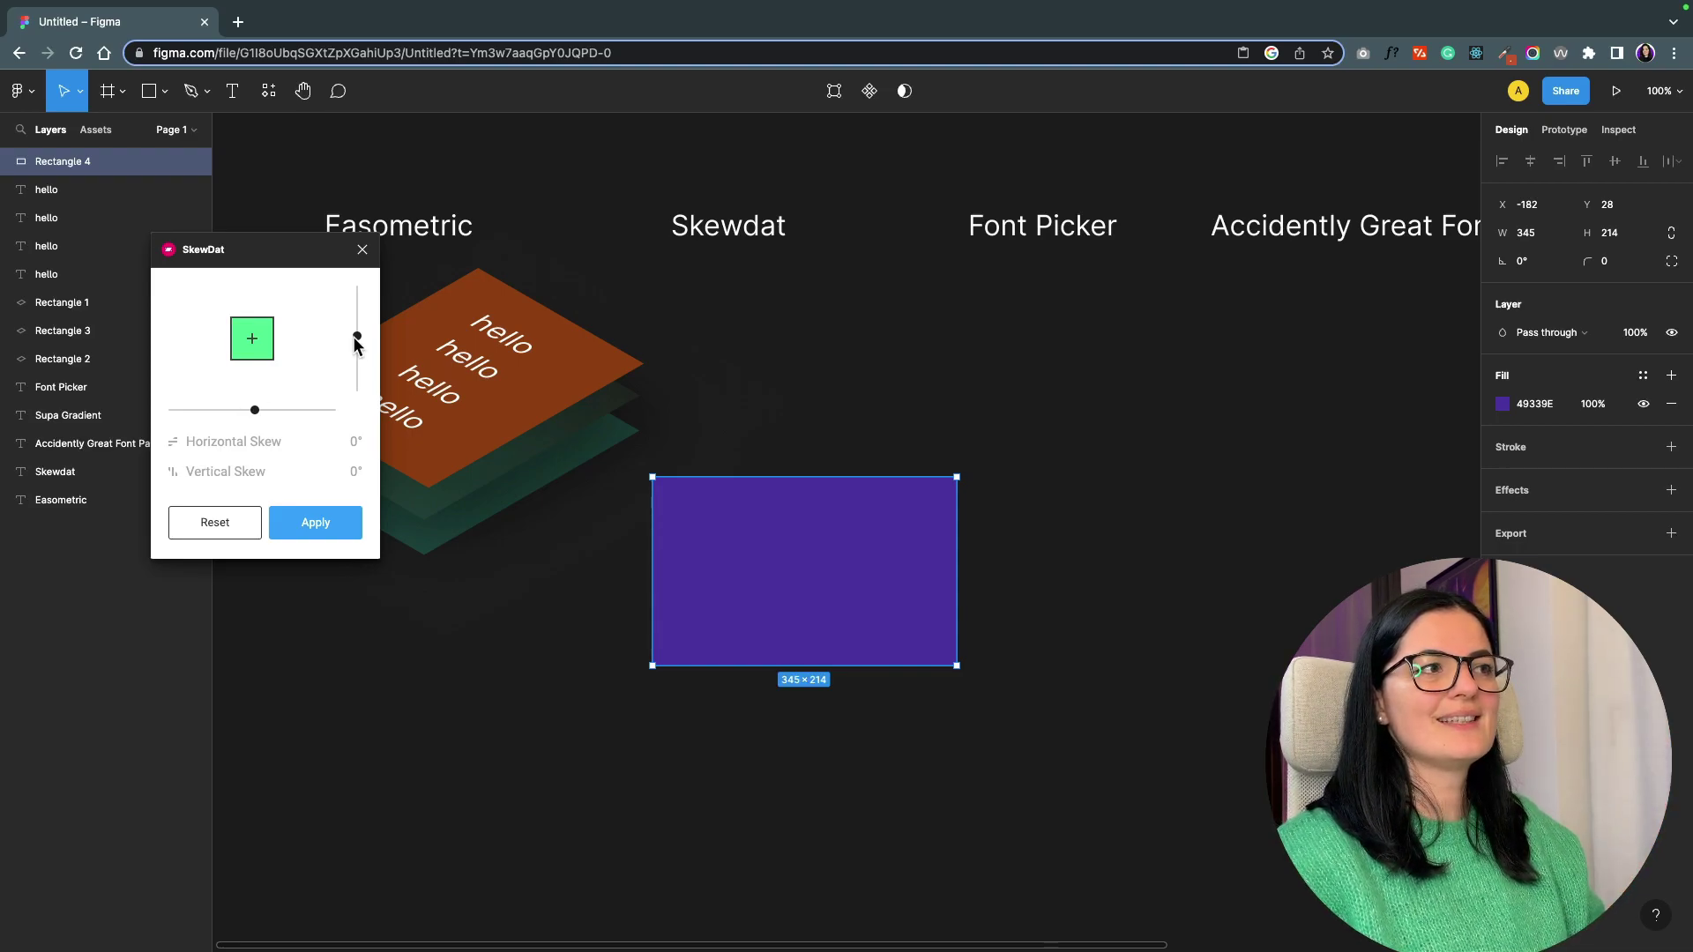
left_click_drag(355, 342, 355, 356)
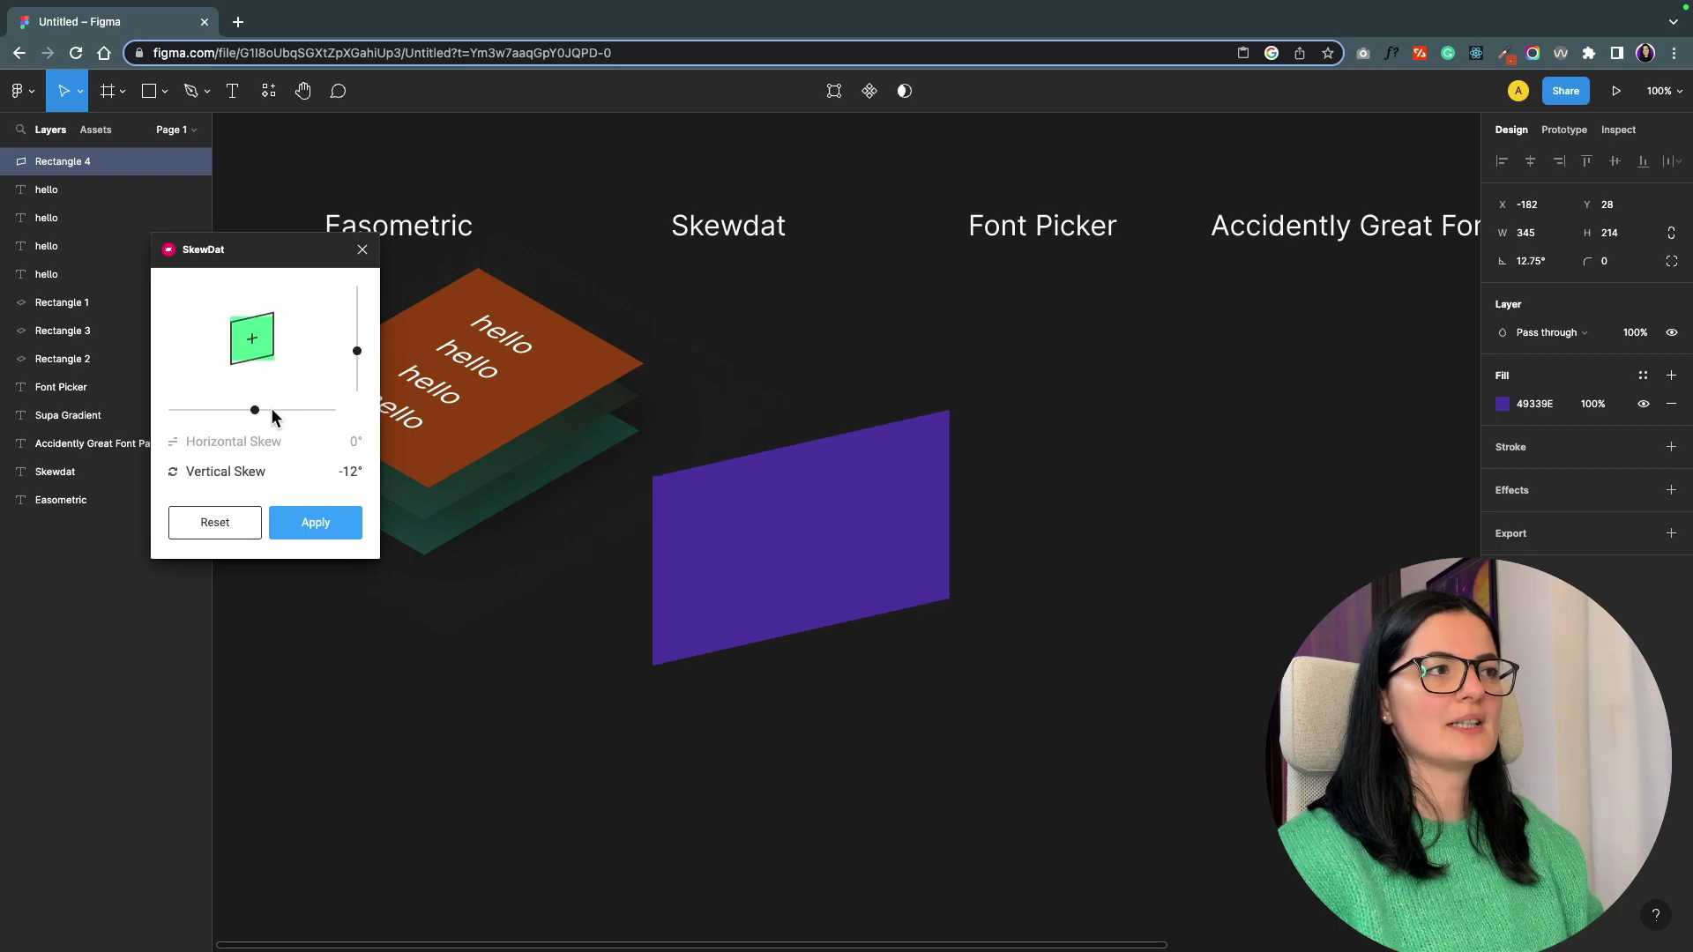
left_click_drag(255, 410, 319, 408)
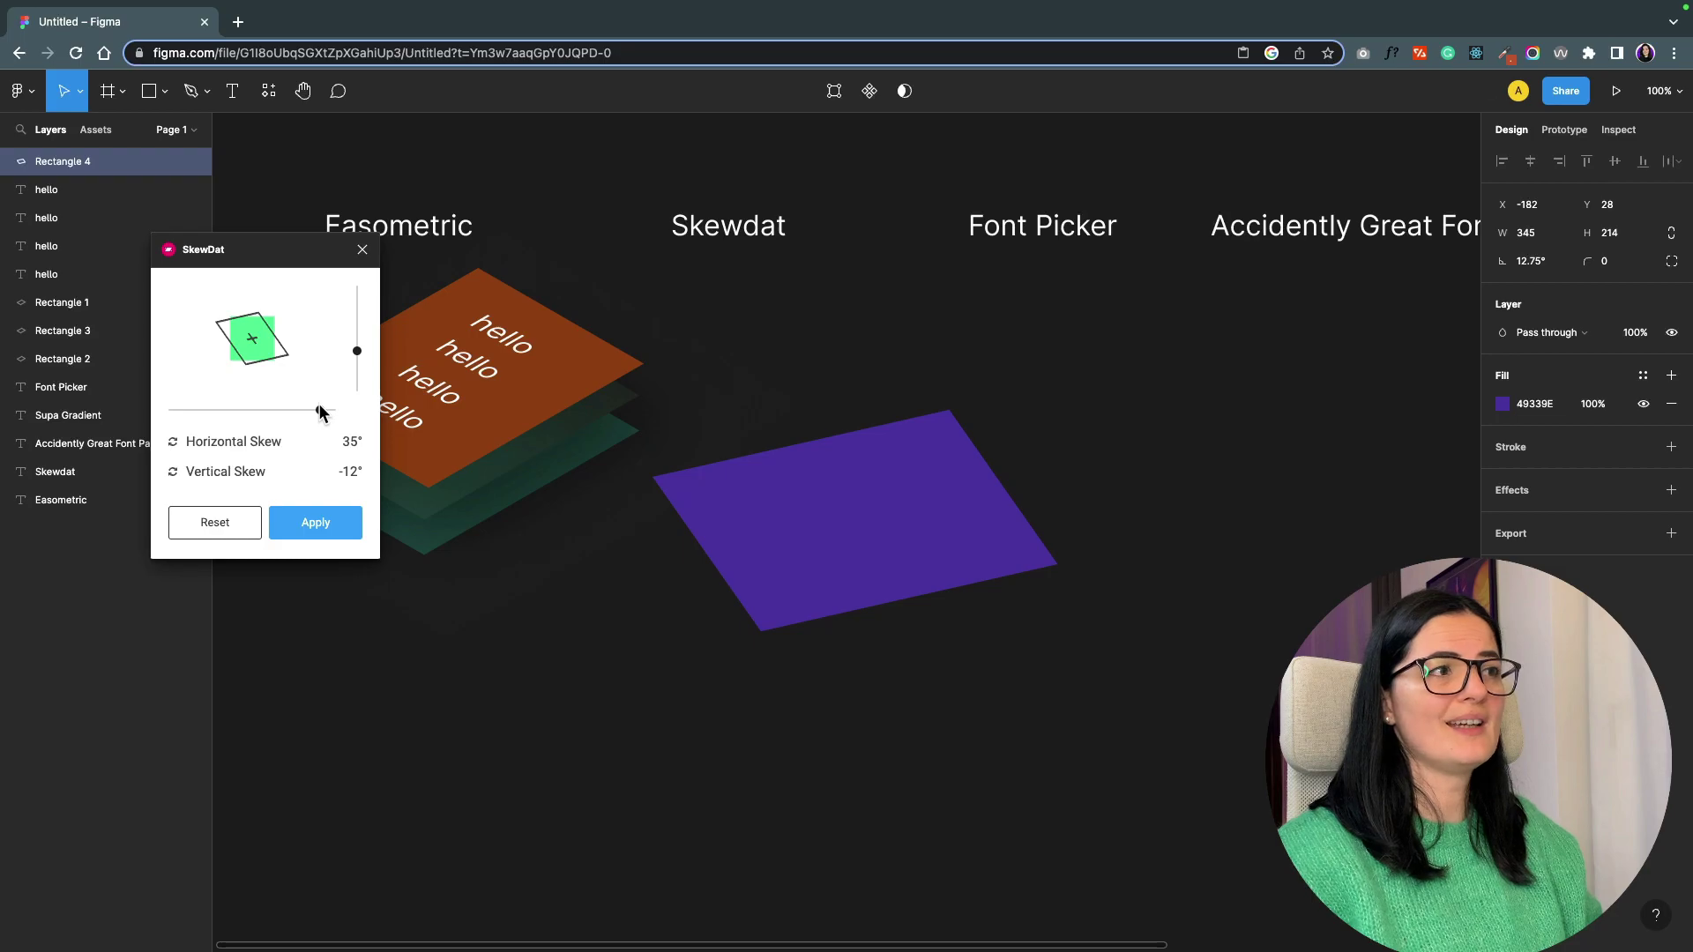
left_click_drag(357, 351, 356, 353)
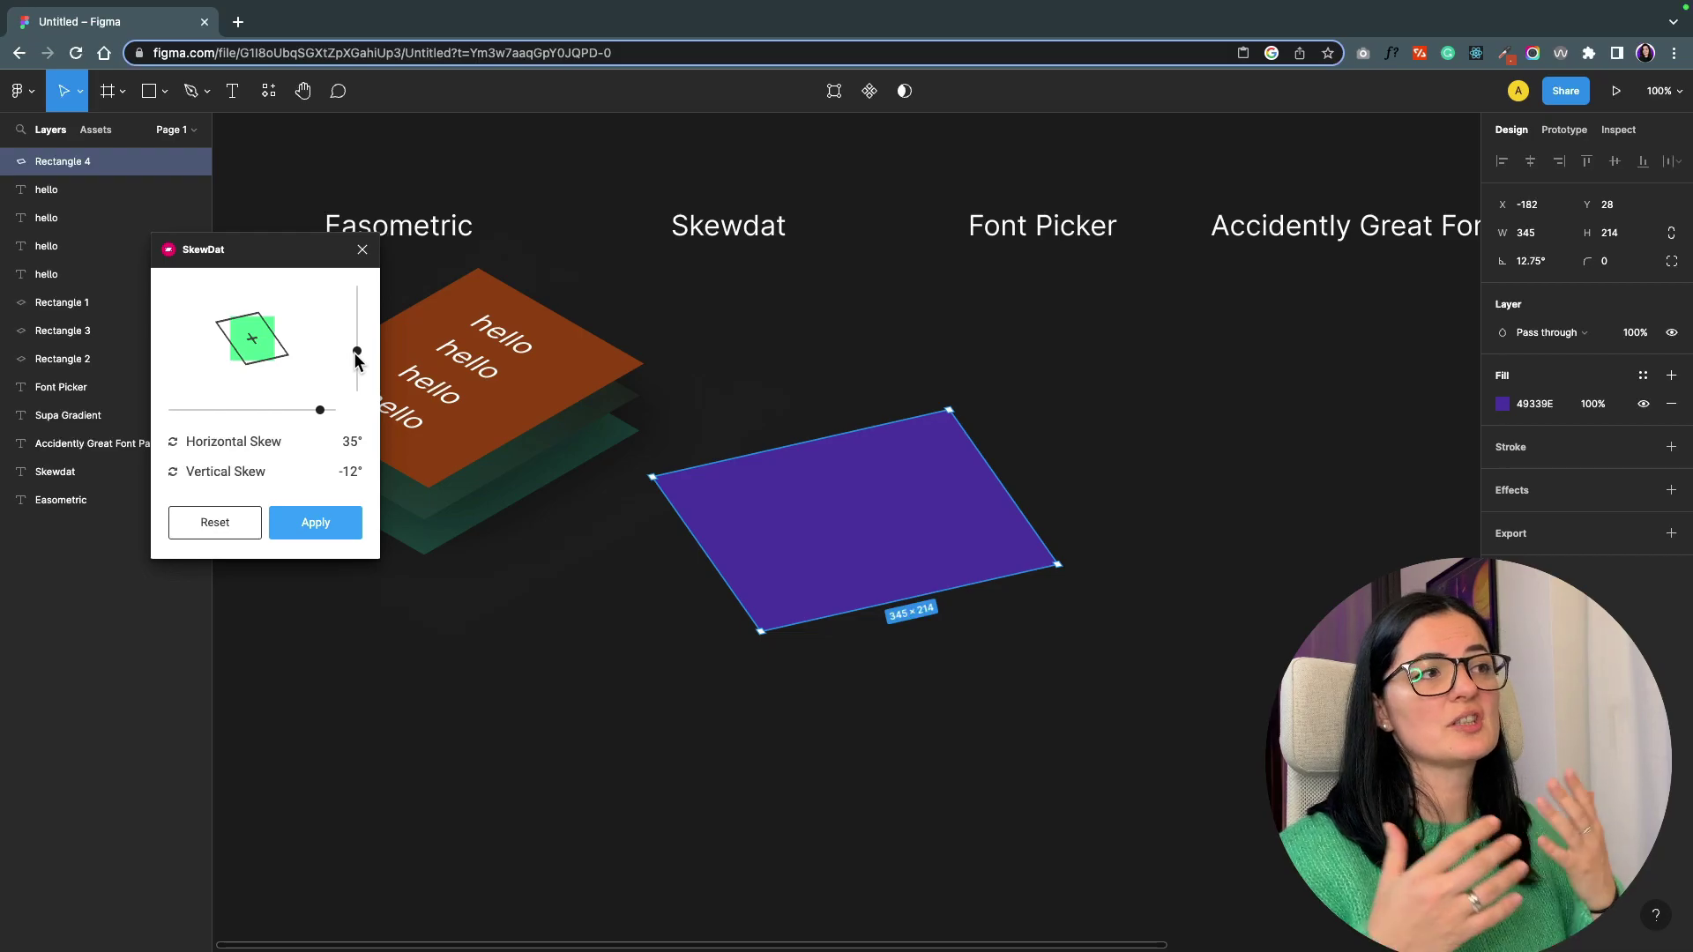
left_click(343, 523)
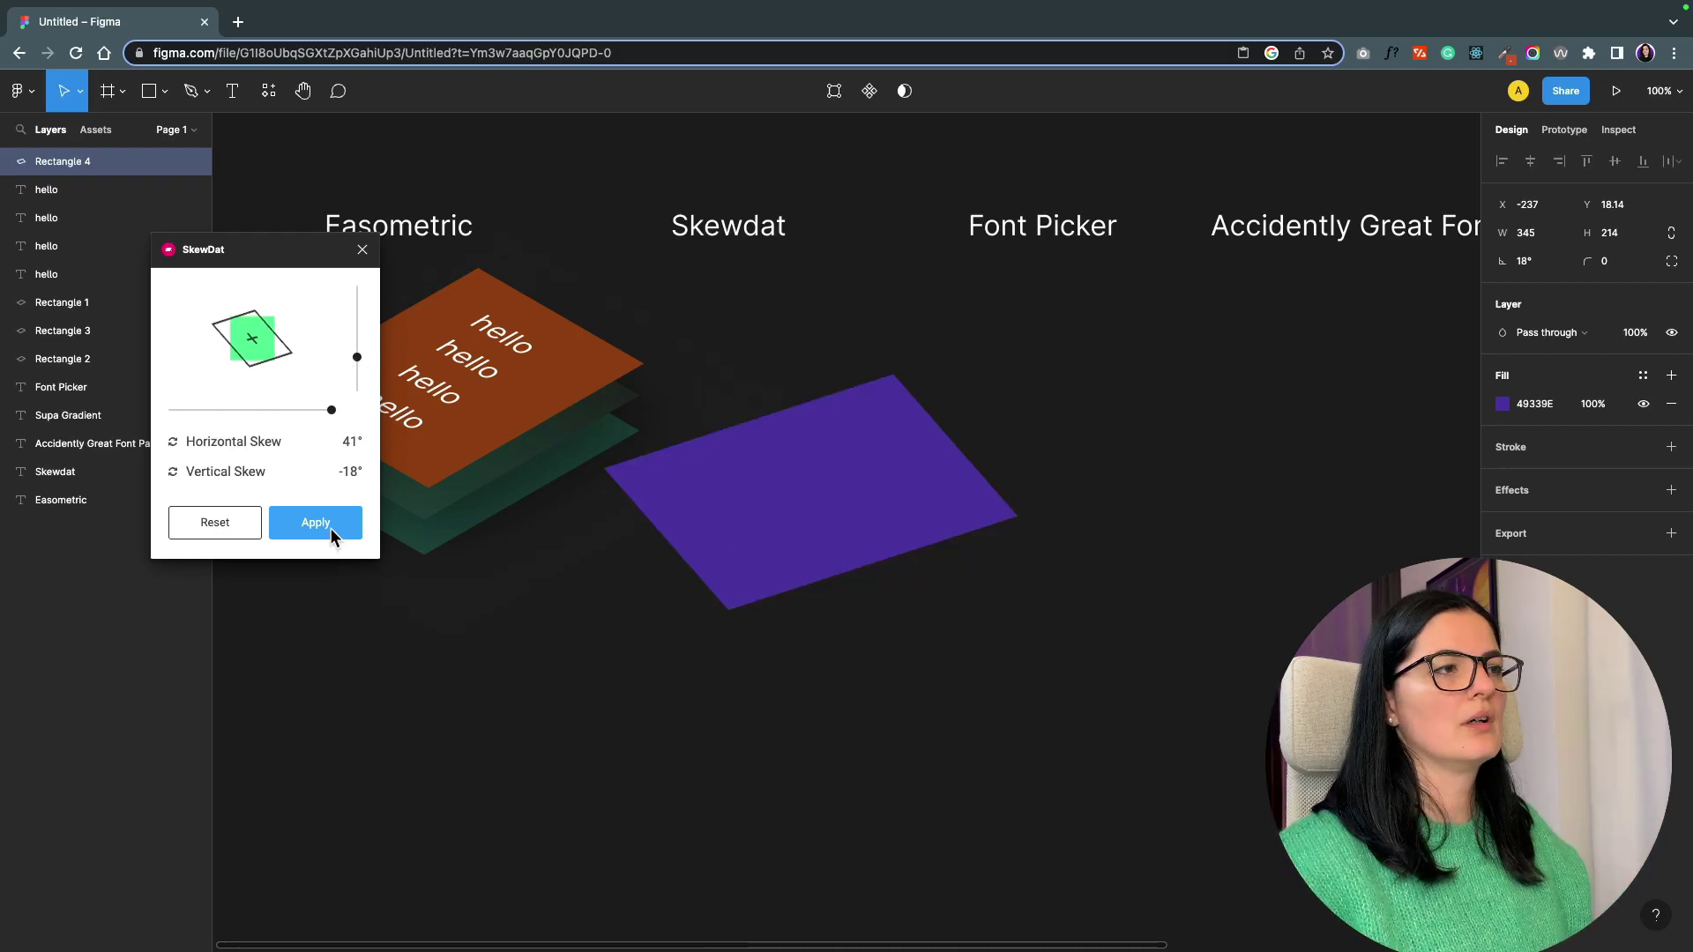
Fine-tune the skew to 40° horizontal and -15° vertical.
left_click_drag(358, 359, 360, 356)
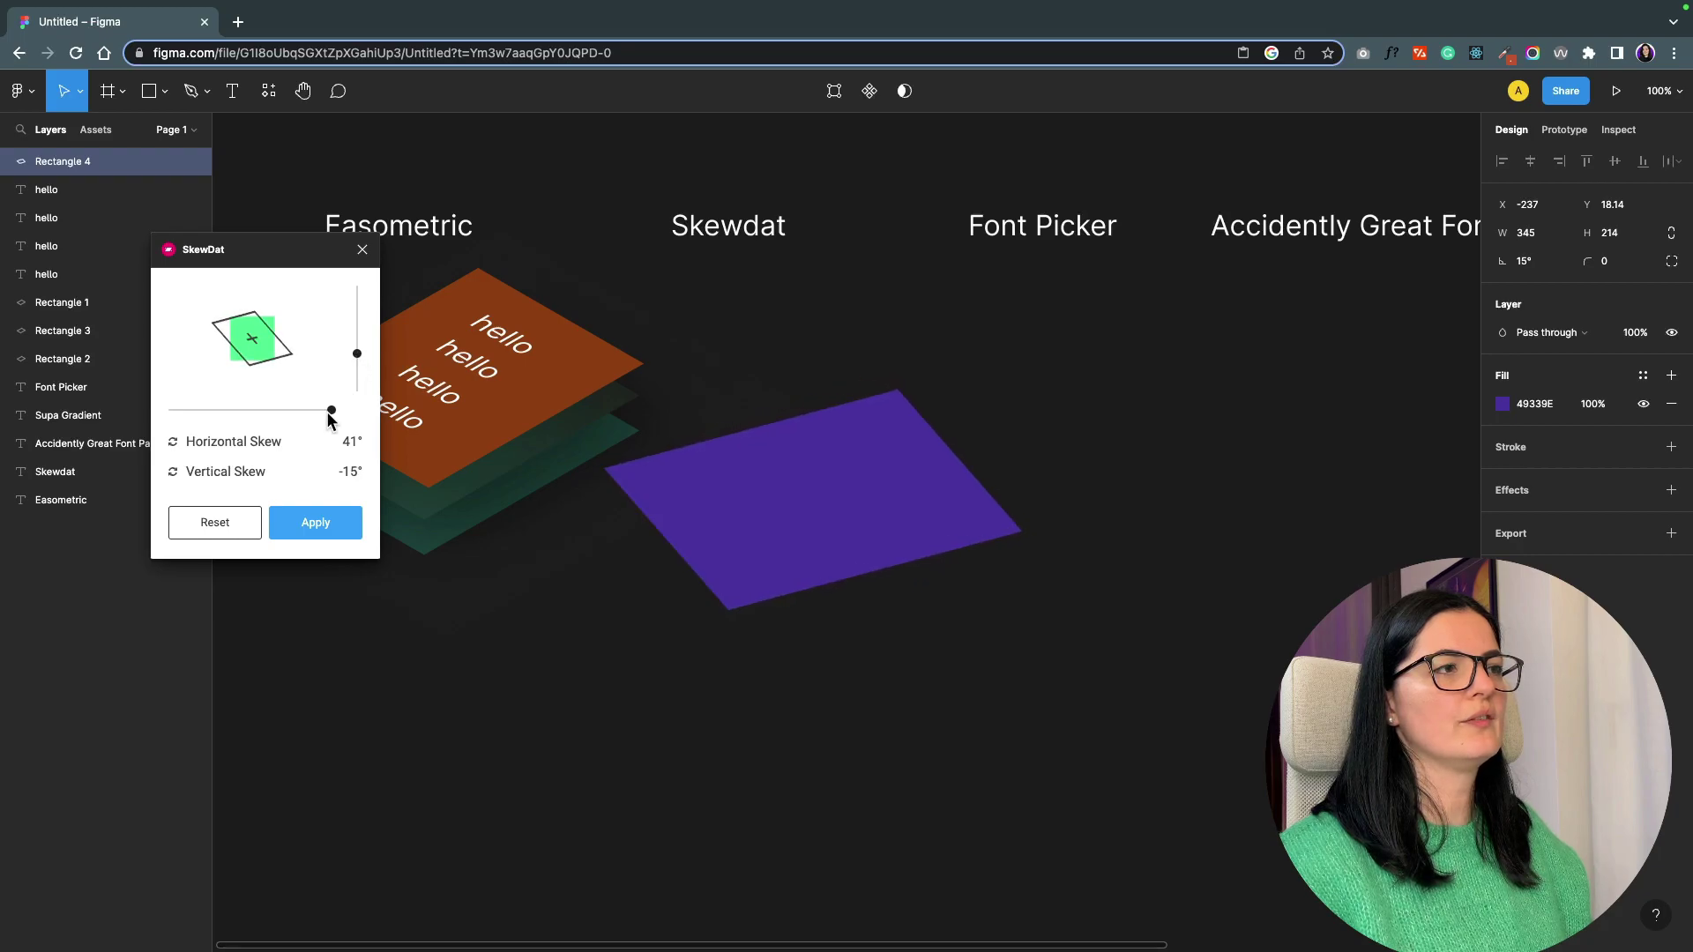
left_click_drag(328, 412, 324, 408)
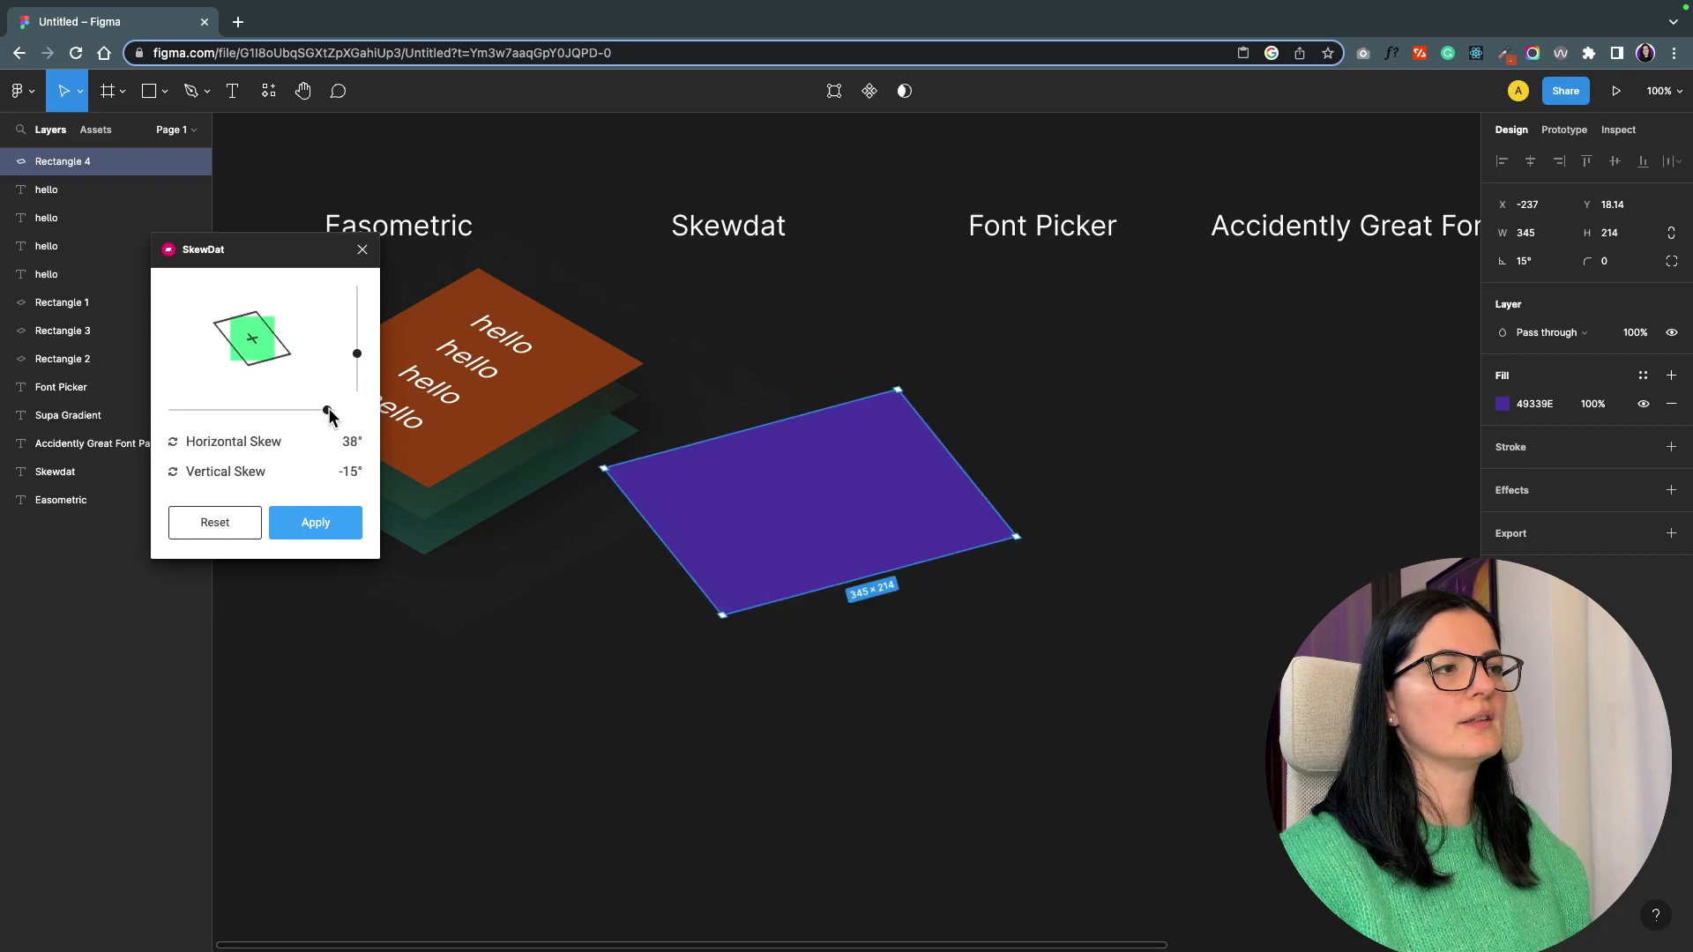
left_click_drag(330, 412, 335, 410)
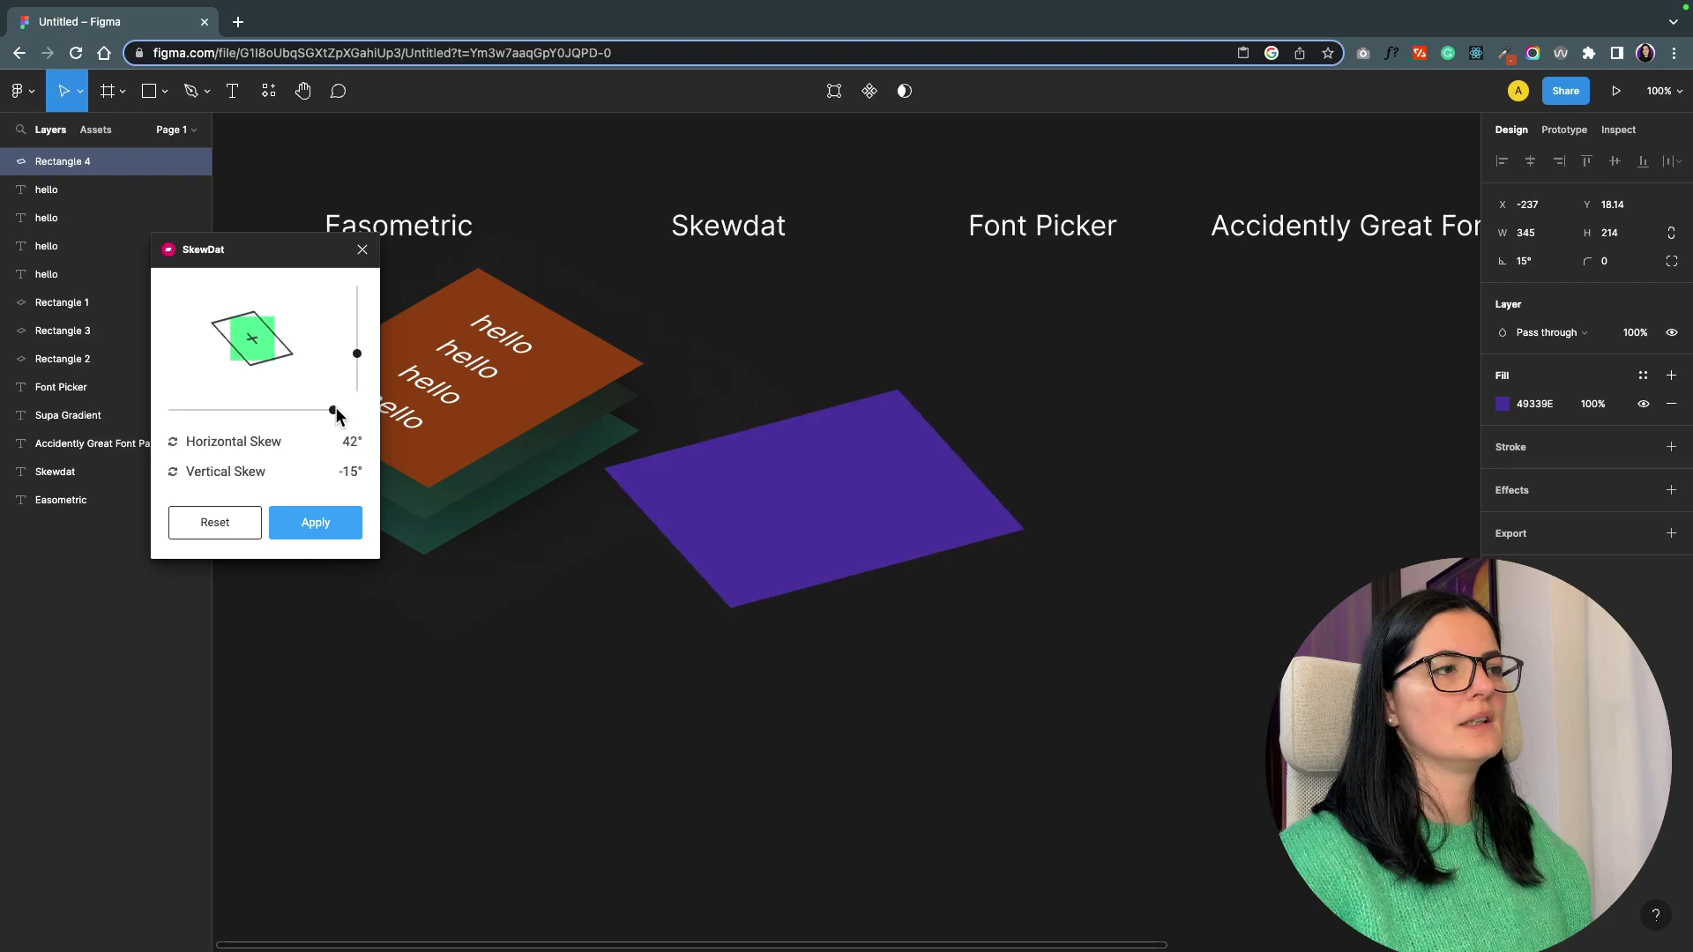
left_click(598, 691)
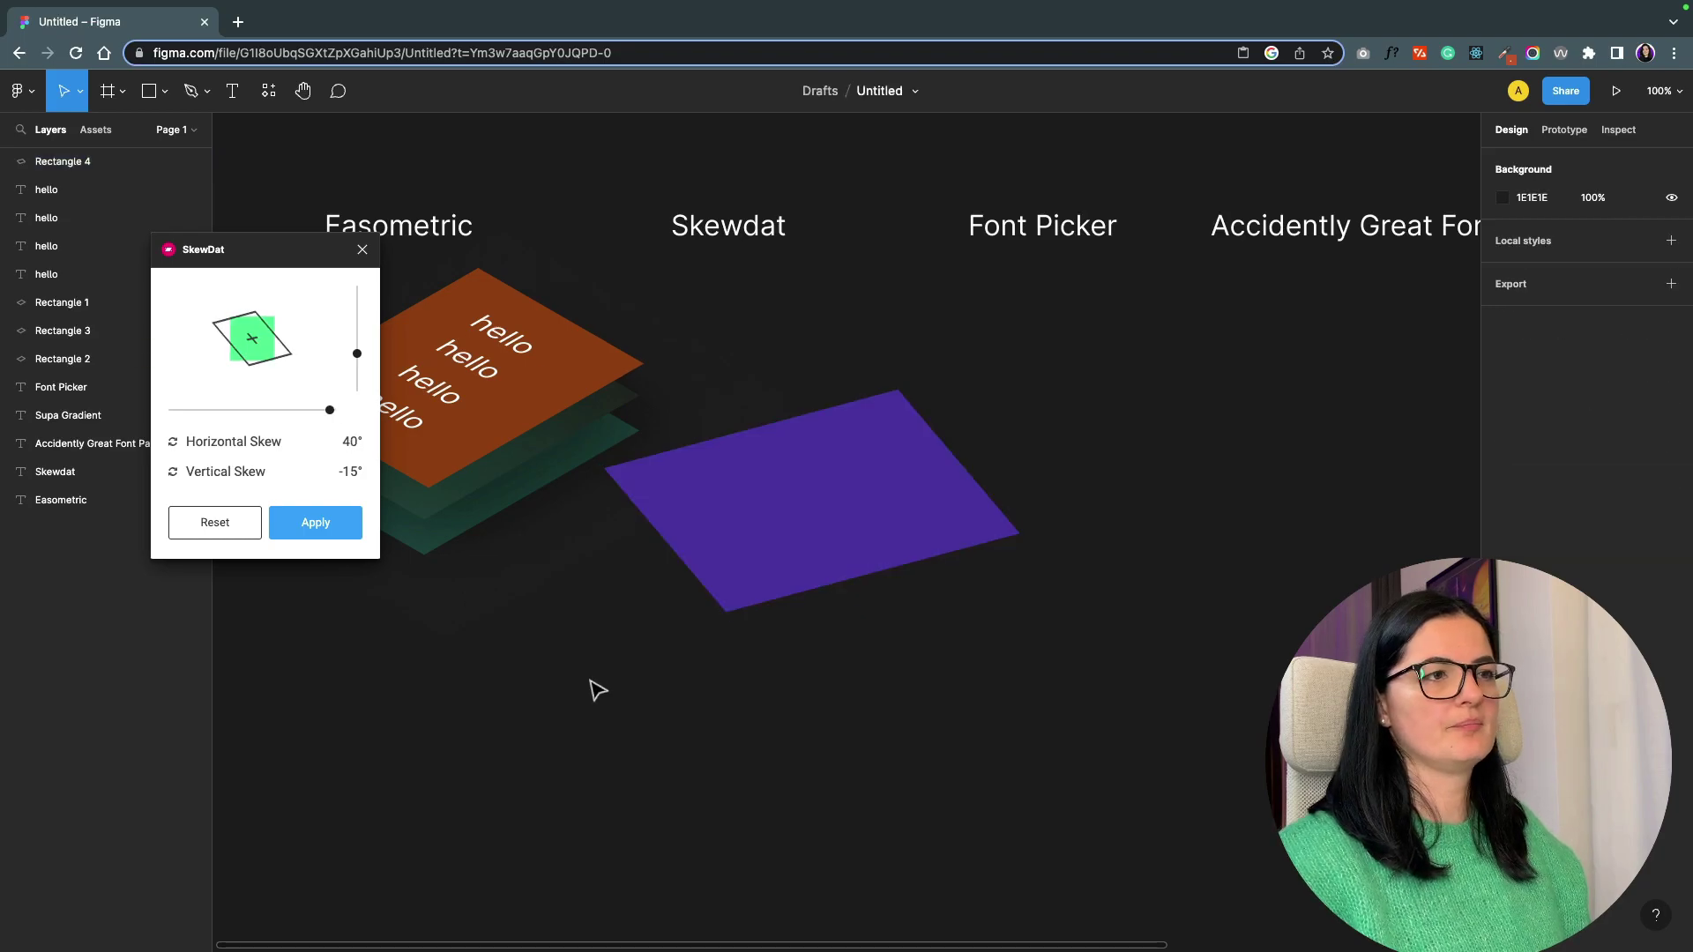
left_click(748, 552)
Duplicate the purple rectangle and move the copy below it.
left_click(733, 657)
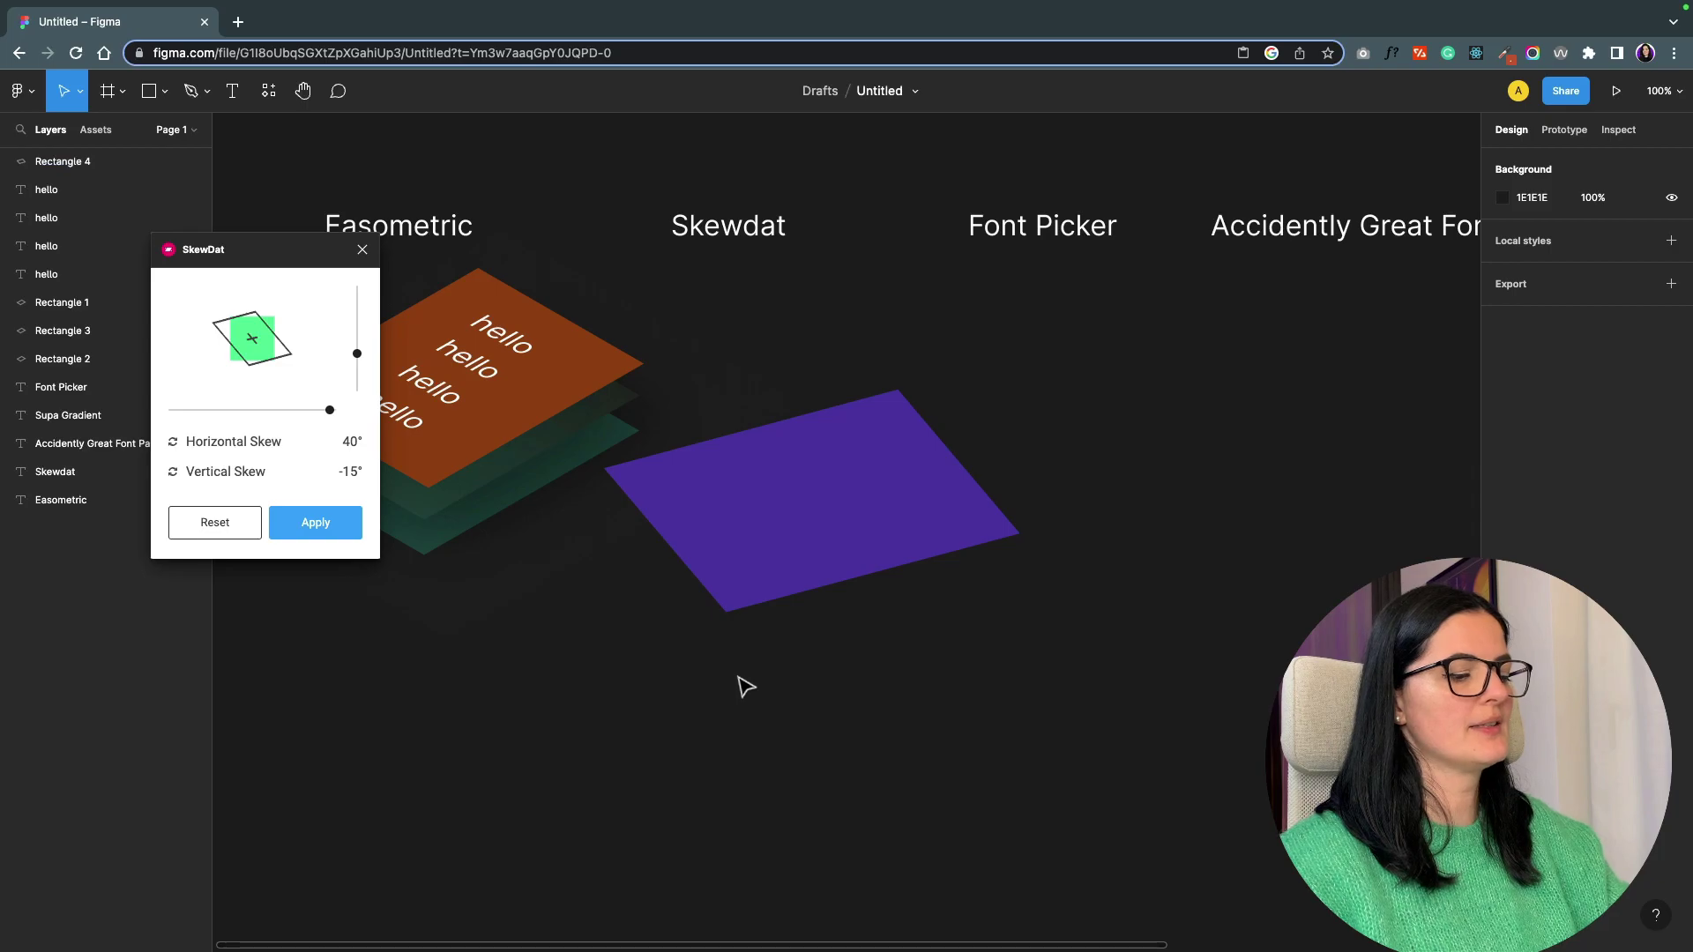
left_click(802, 547)
key("ctrl+c")
key("ctrl+v")
left_click_drag(801, 547, 783, 701)
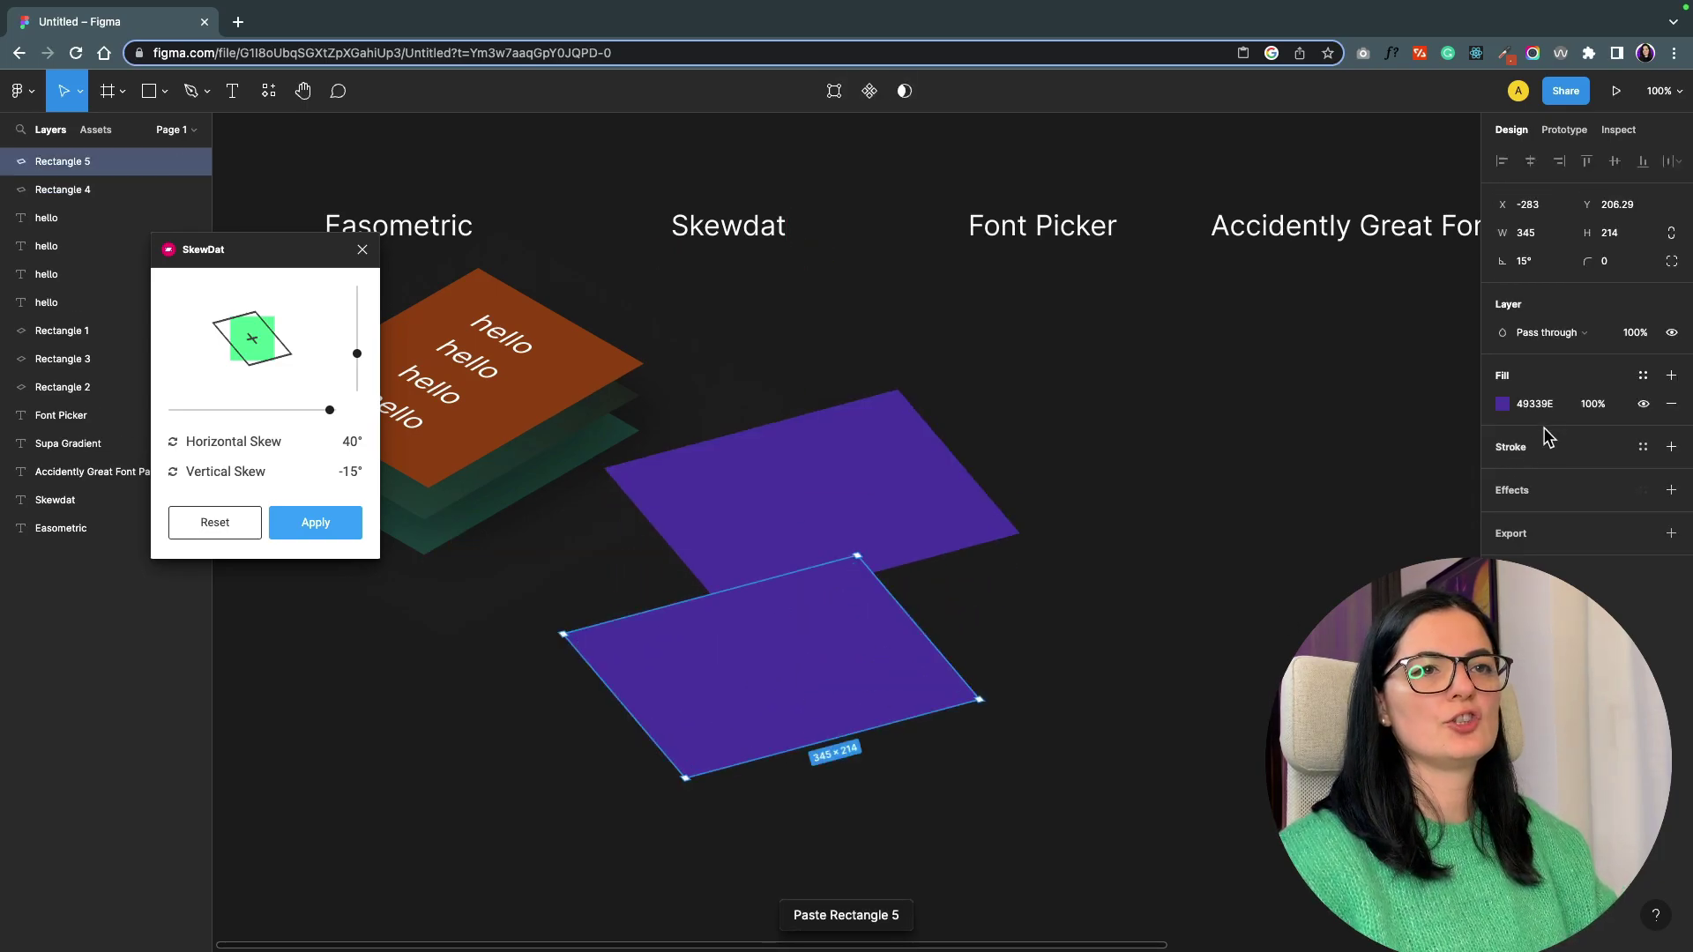
Recolour the copy pale yellow and stack it just above the purple rectangle.
left_click(1502, 404)
left_click_drag(1465, 480, 1440, 493)
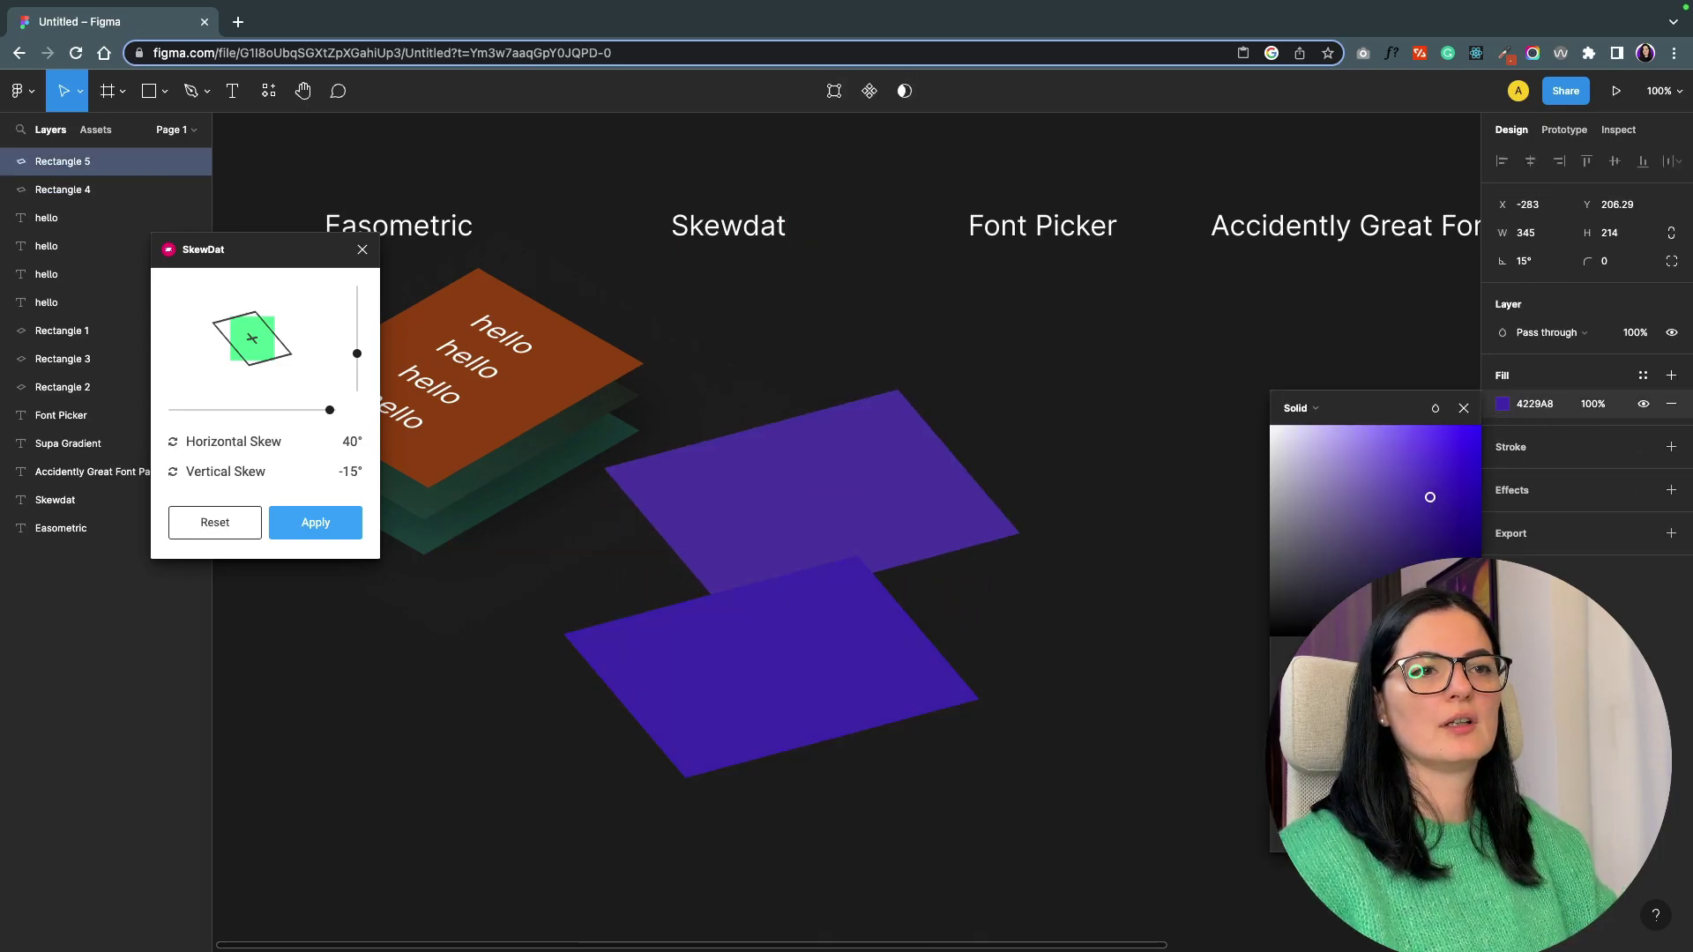
left_click_drag(1411, 653, 1321, 652)
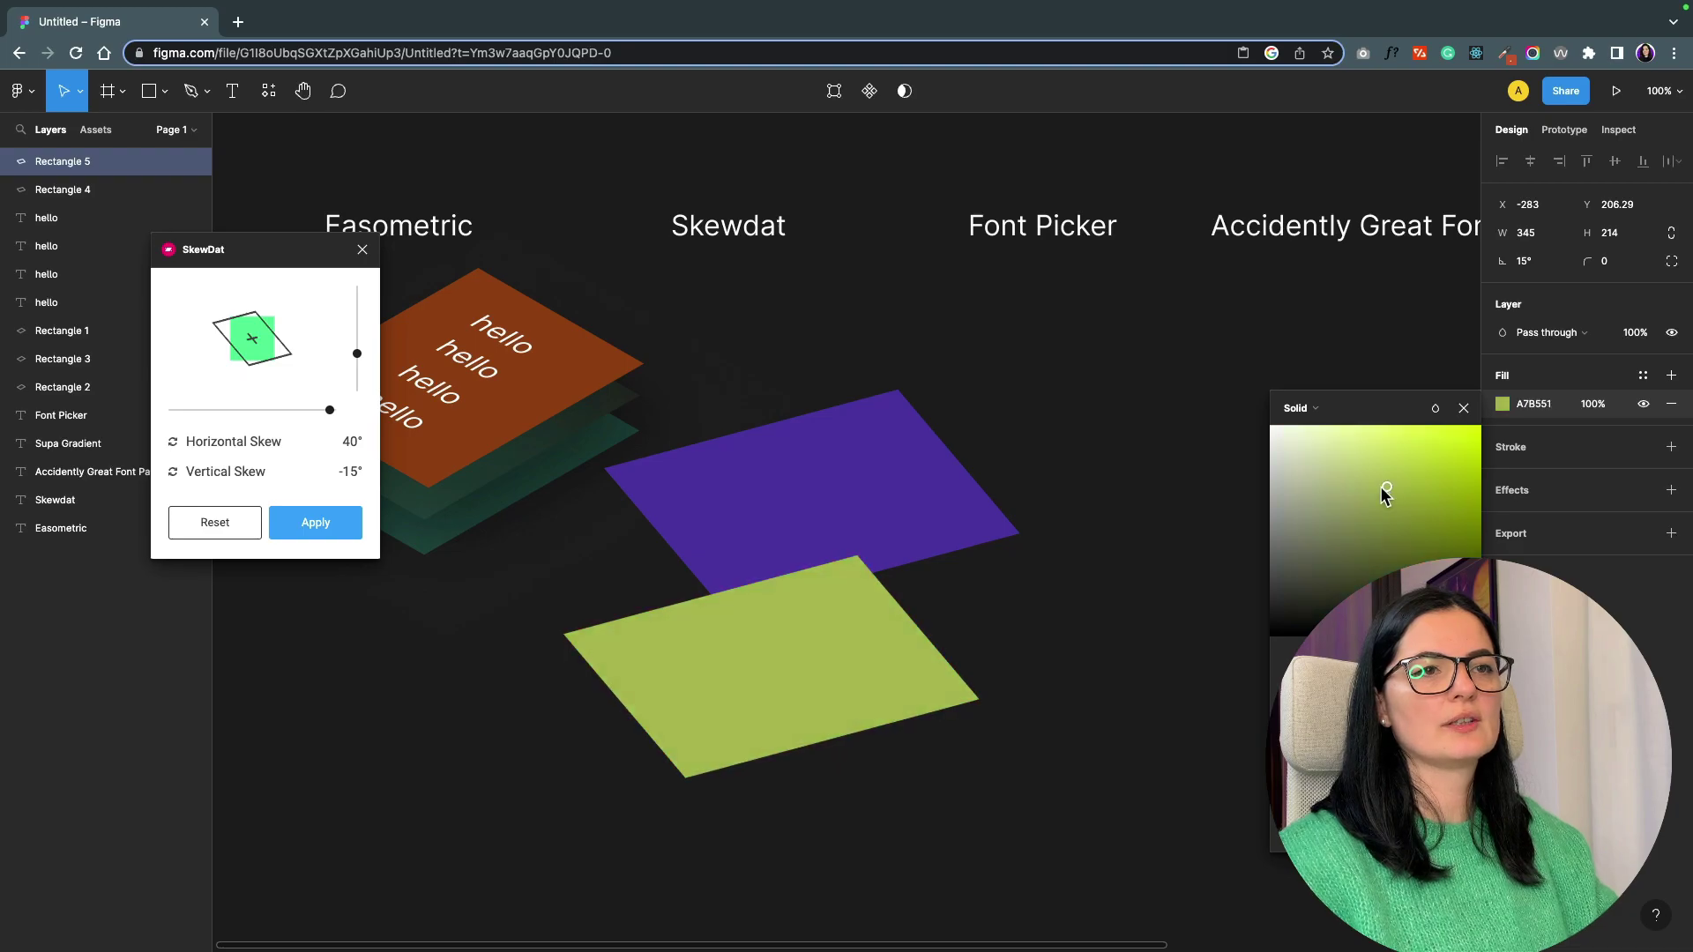
left_click(1340, 441)
left_click_drag(1344, 444, 1357, 438)
left_click_drag(698, 692, 763, 483)
left_click_drag(718, 574, 725, 618)
mouse_move(763, 532)
left_mouse_down()
mouse_move(779, 574)
mouse_move(767, 541)
left_mouse_up()
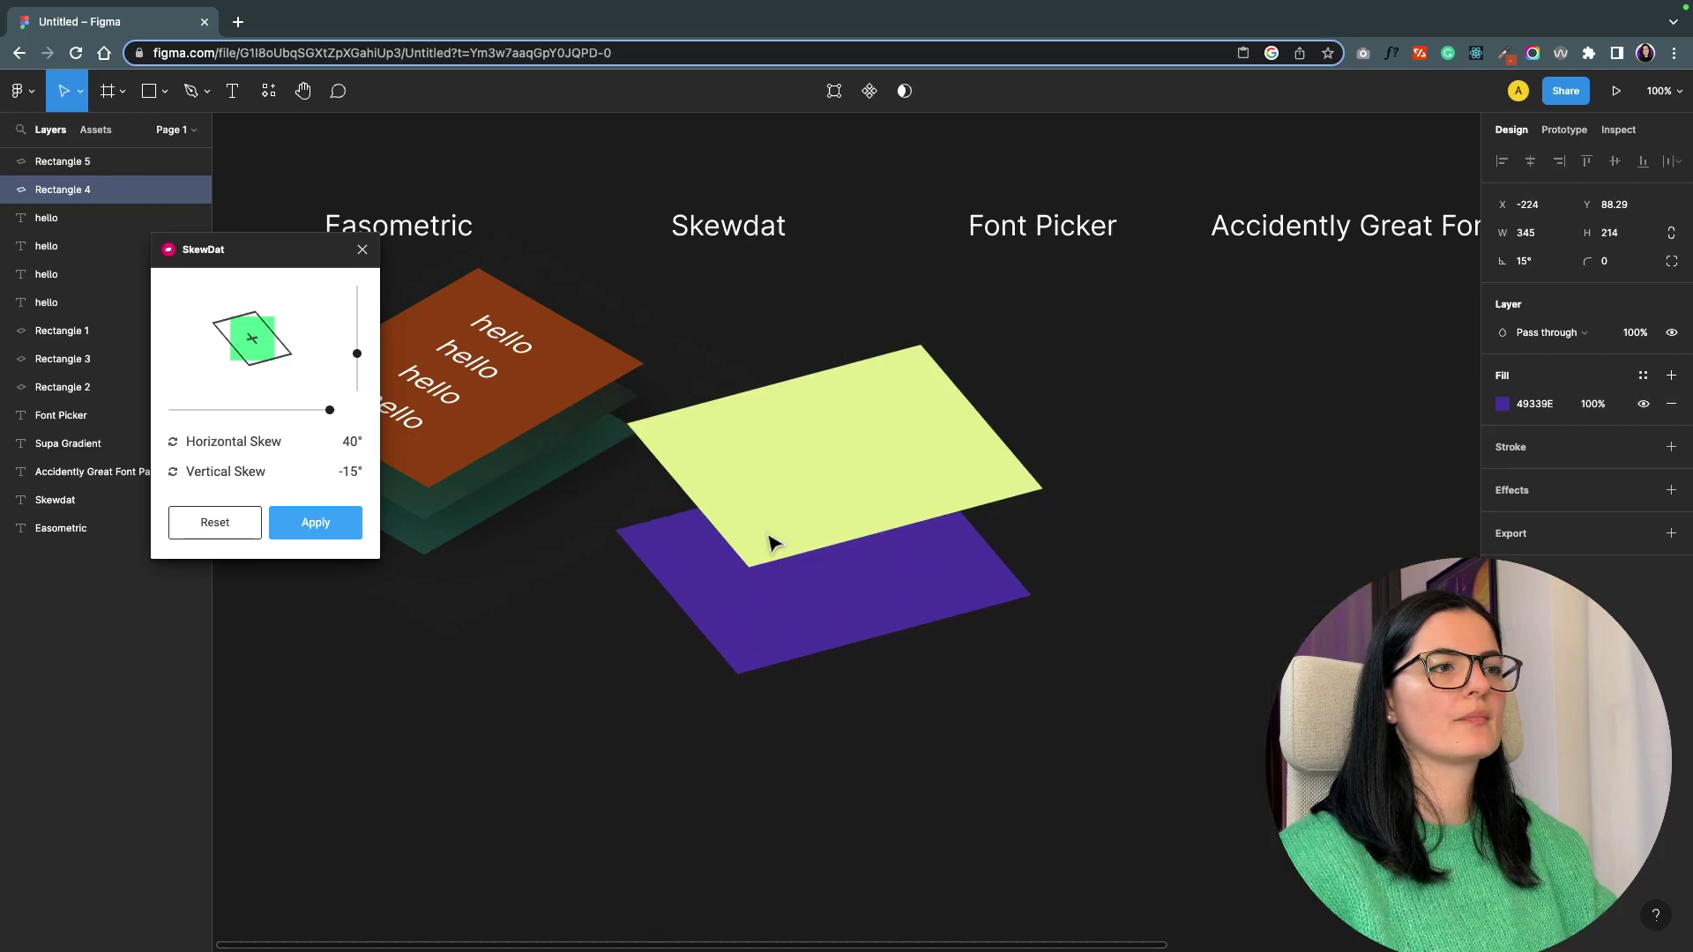
left_click_drag(770, 446, 776, 506)
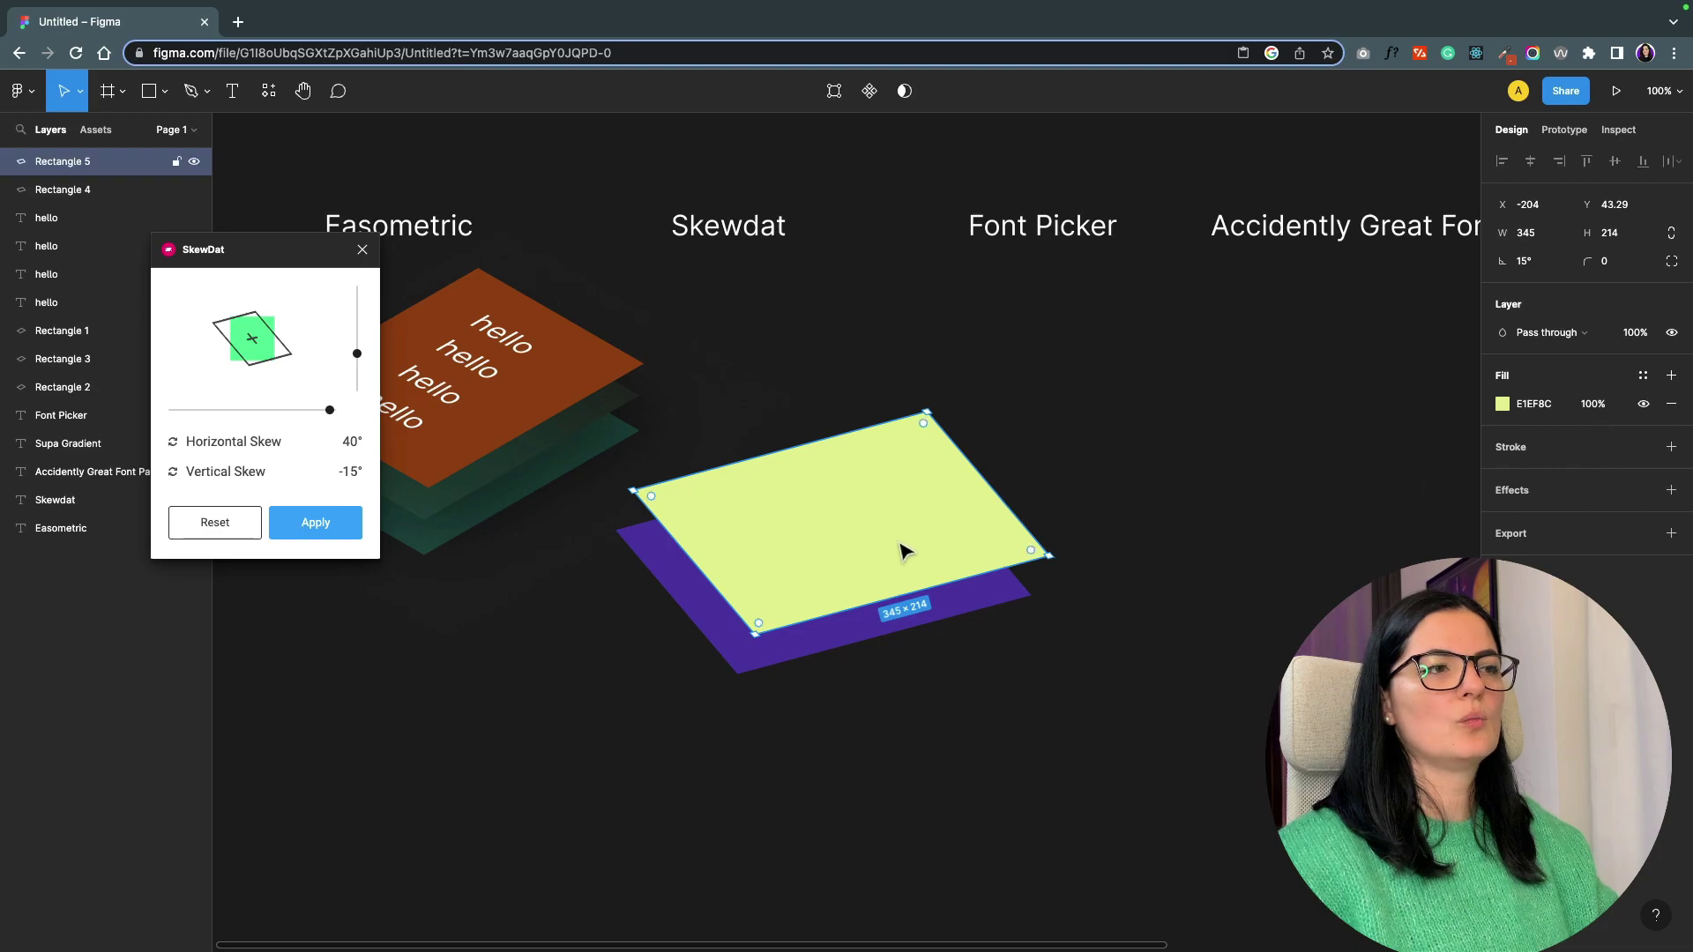
Give the top rectangle a drop shadow with X 25, Y 45 and blur 90.
left_click(1513, 491)
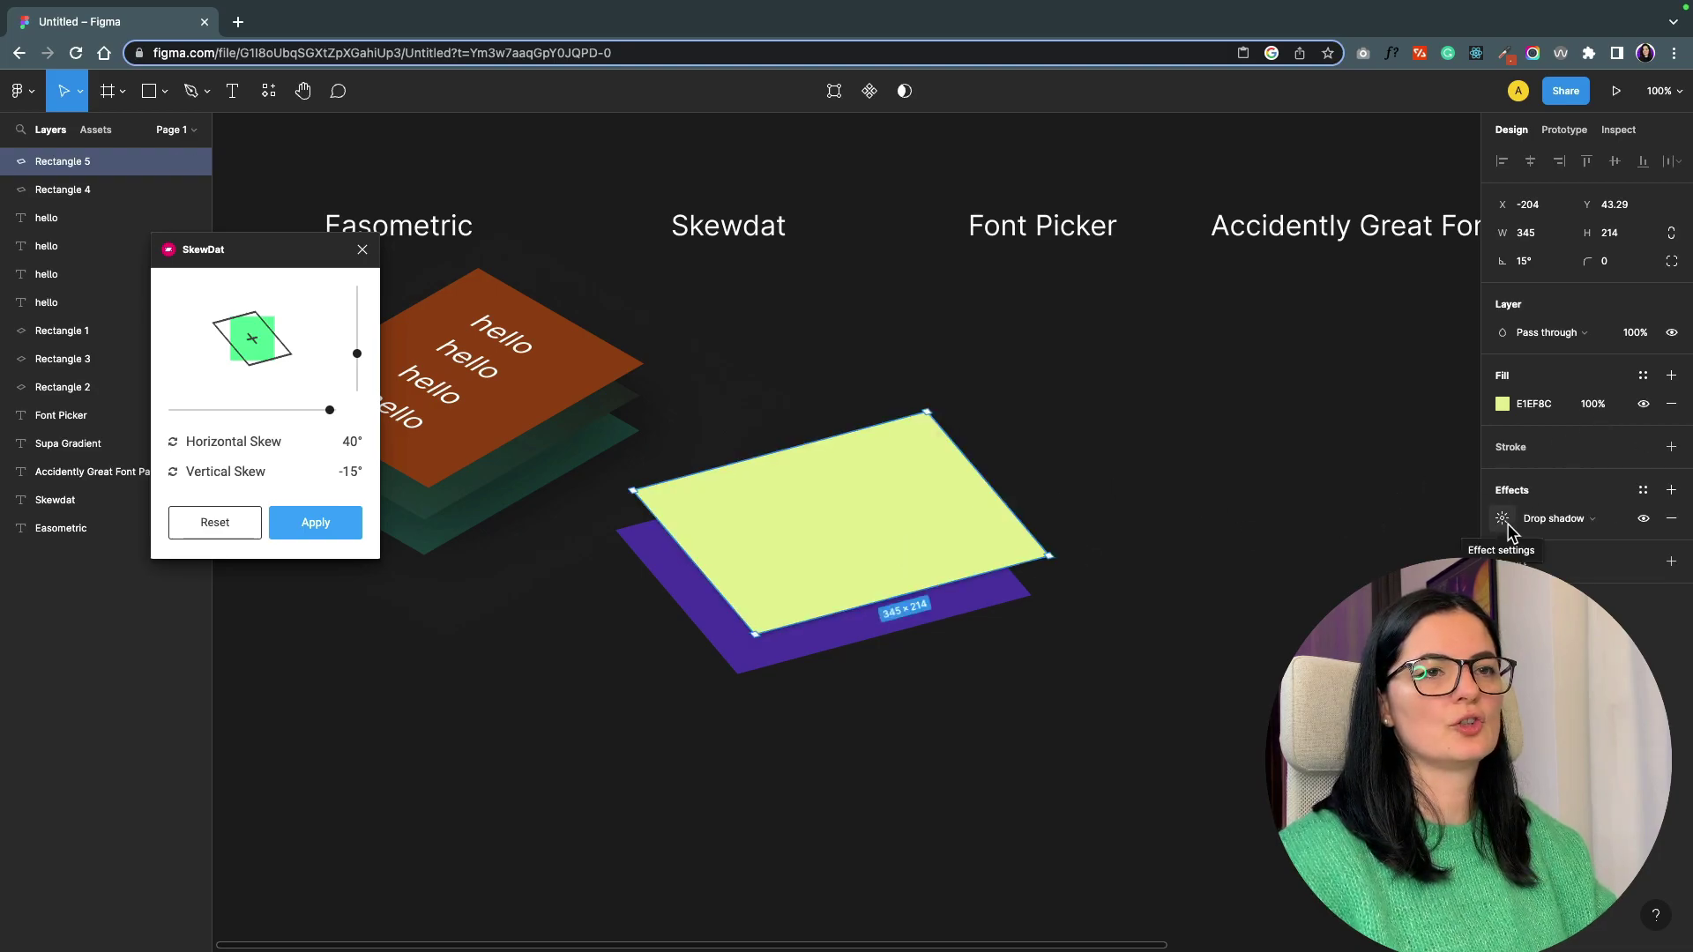
left_click(1501, 518)
left_click(1336, 565)
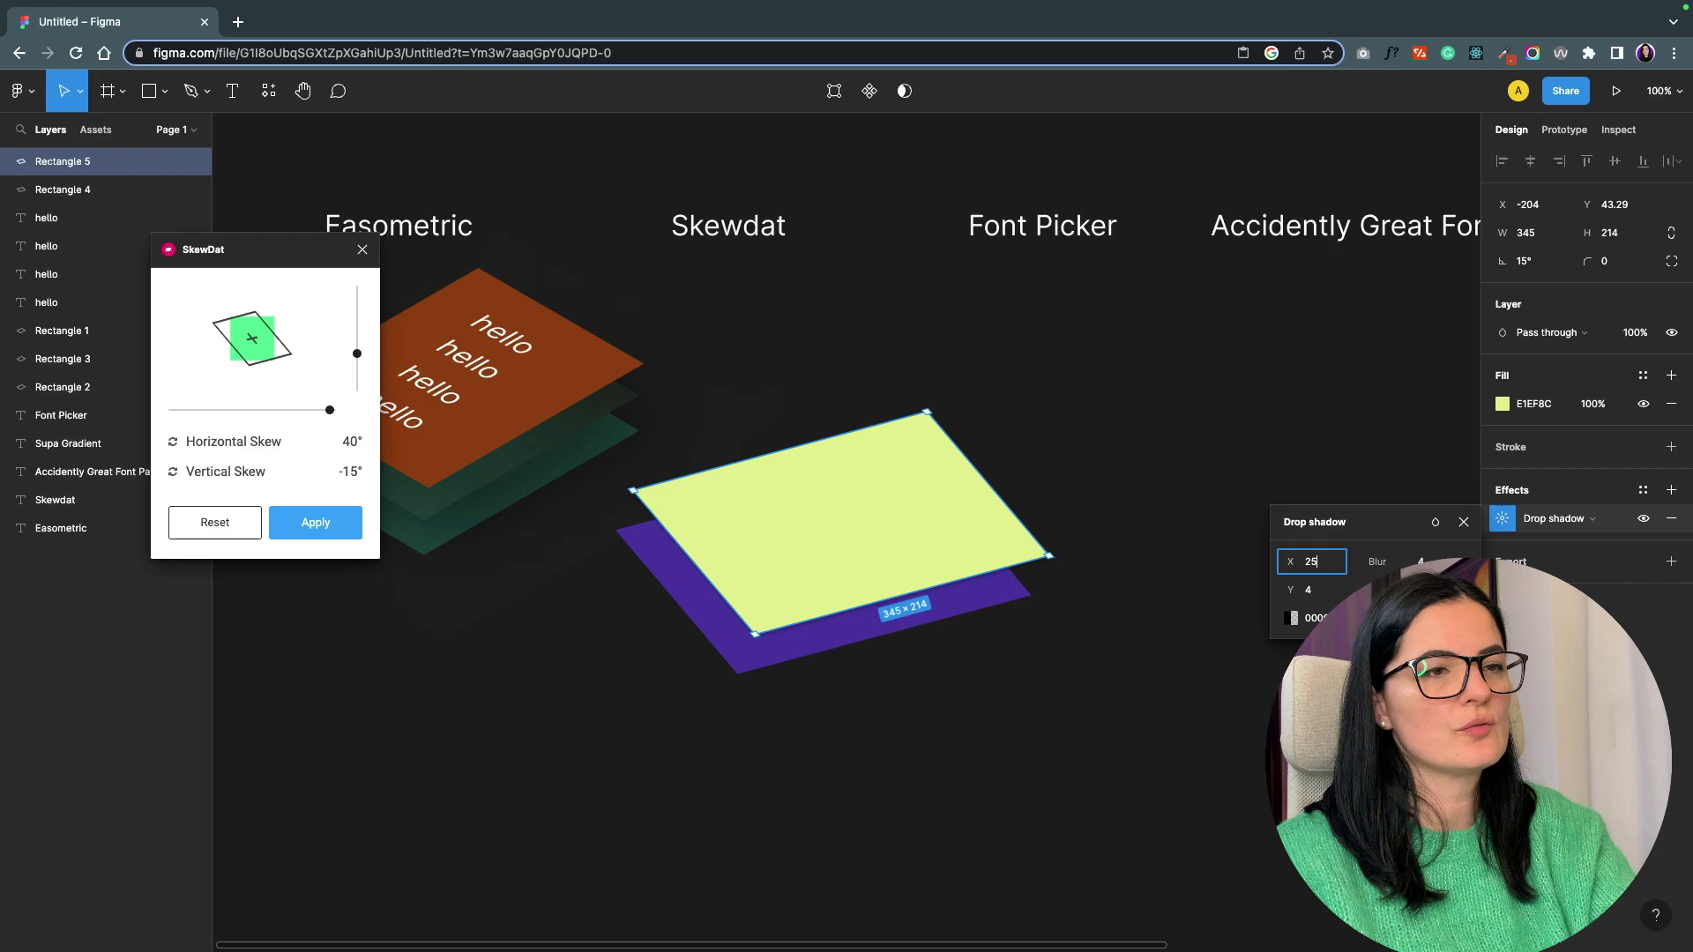
left_click(1421, 562)
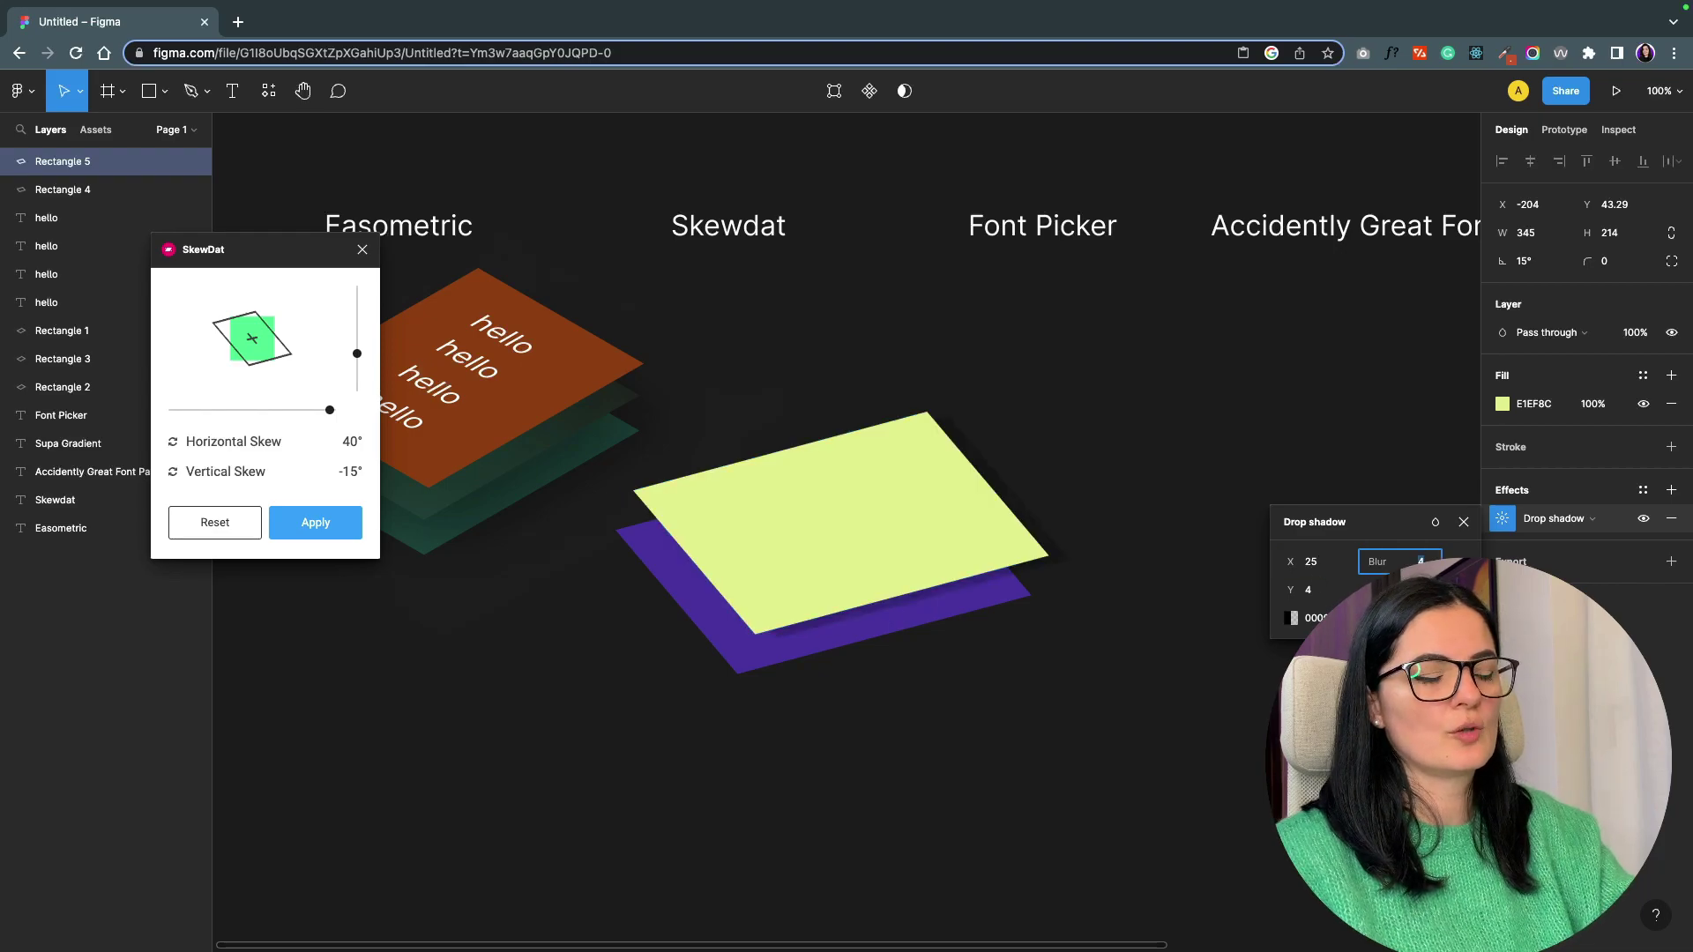
type("90")
key("Tab")
type("45")
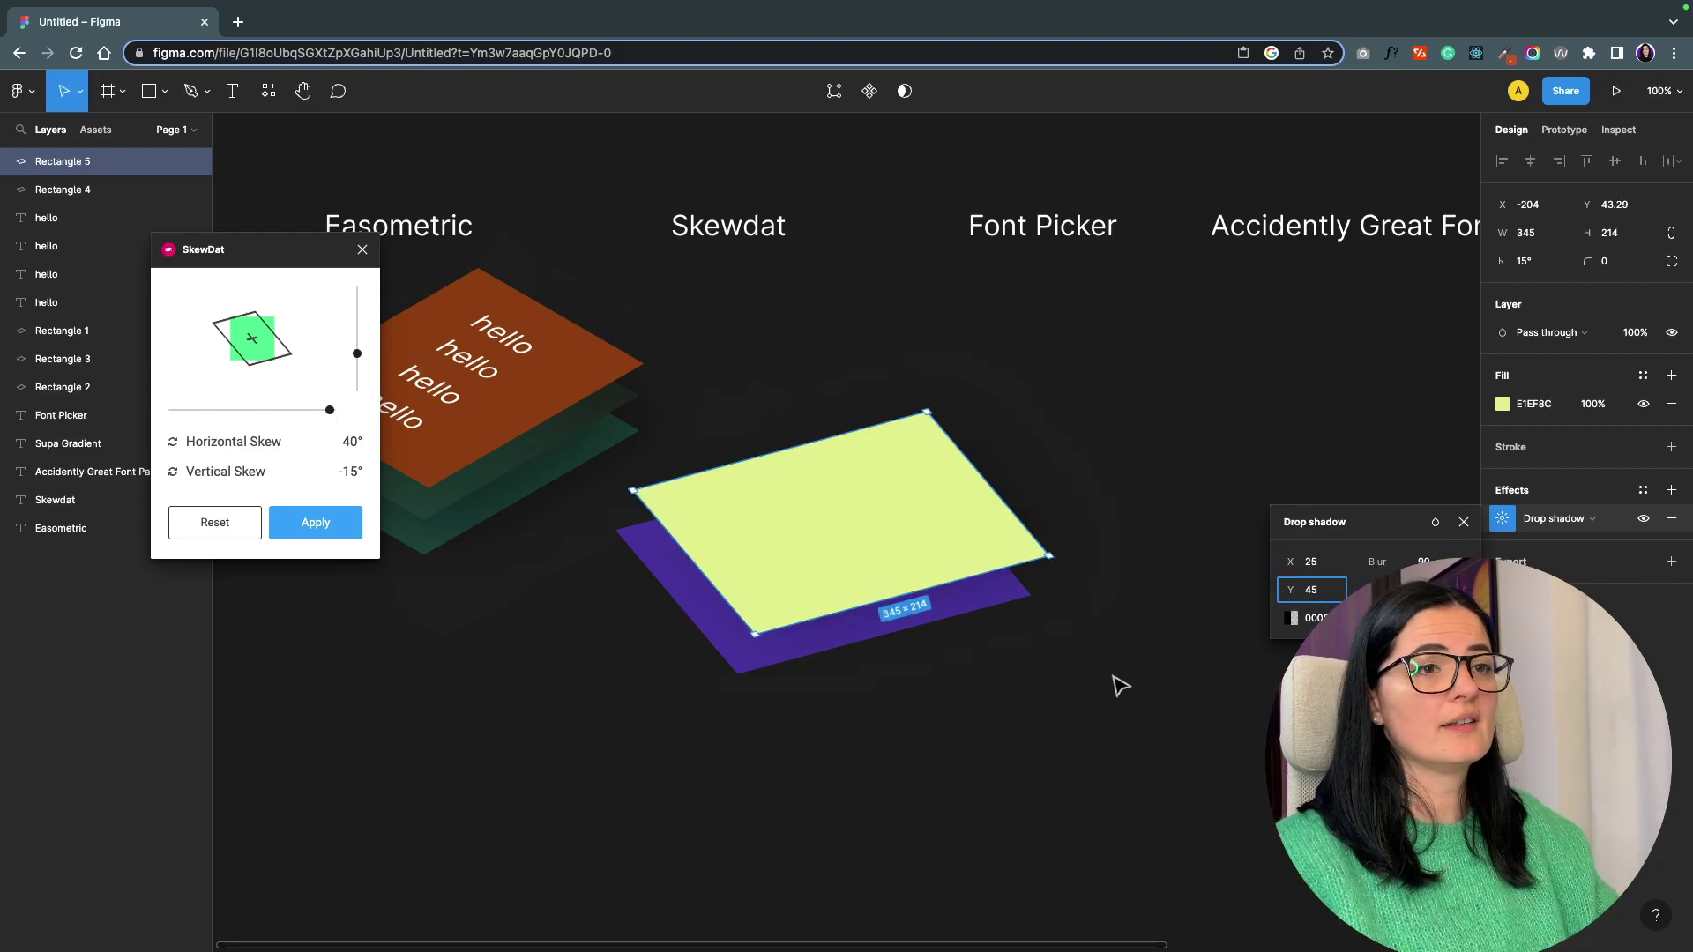
key("Escape")
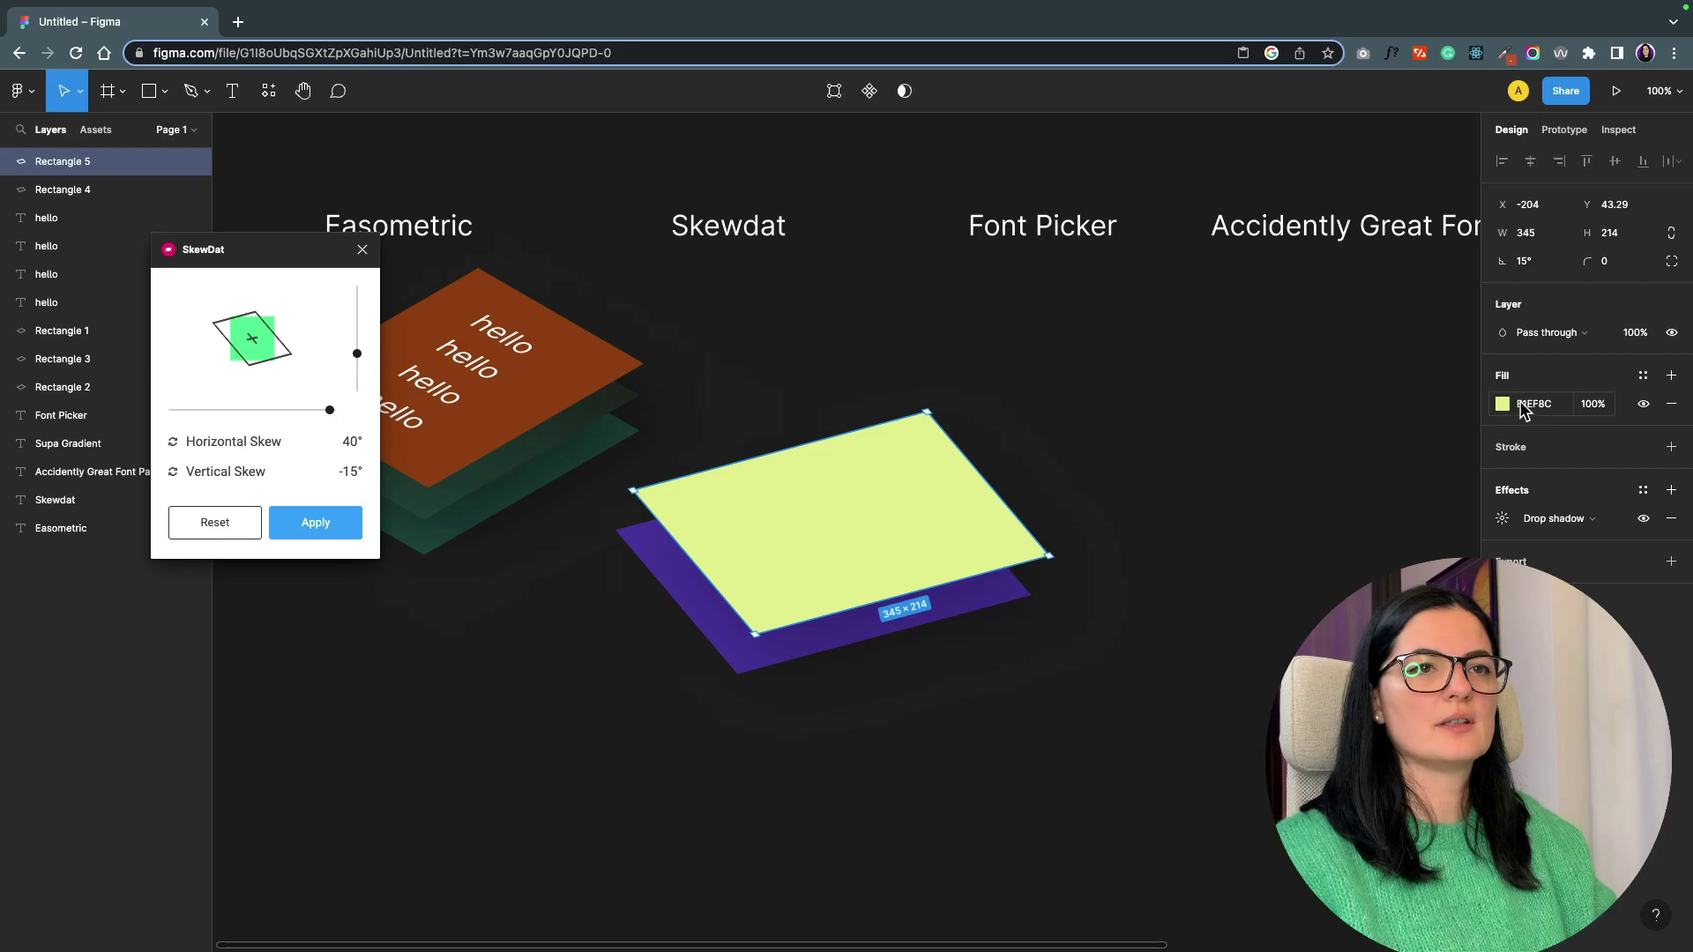
Change its fill to olive green 7F8943 and nudge it down over the purple plane.
left_click(1502, 404)
left_click(1441, 513)
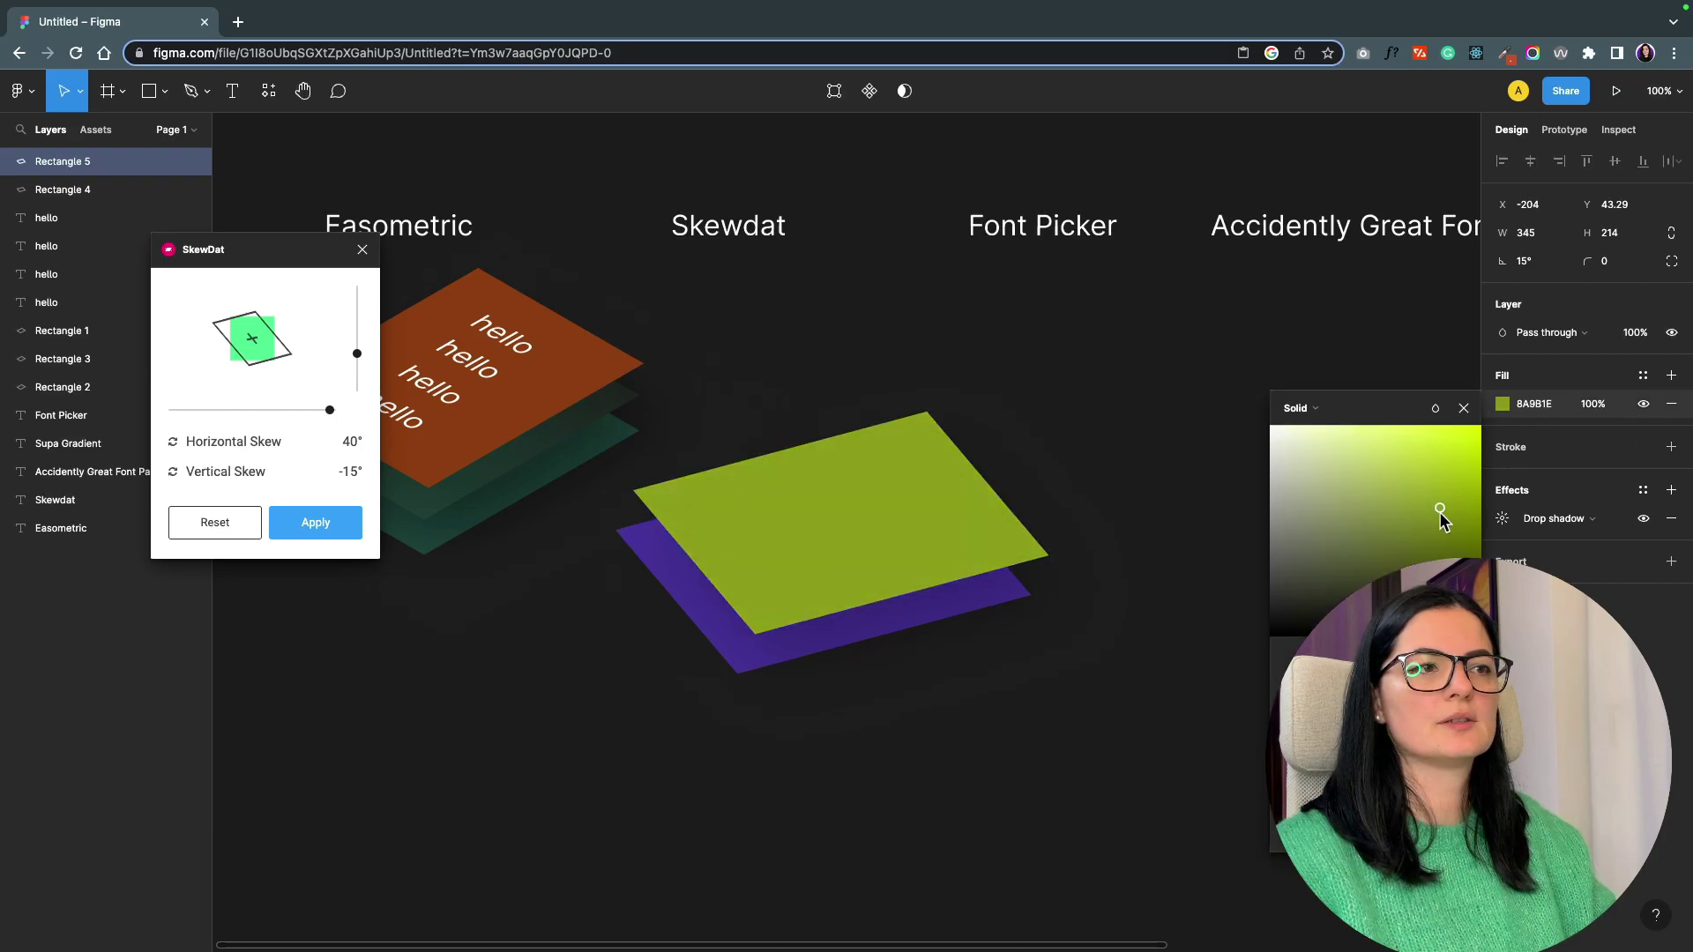
left_click_drag(1439, 520, 1435, 534)
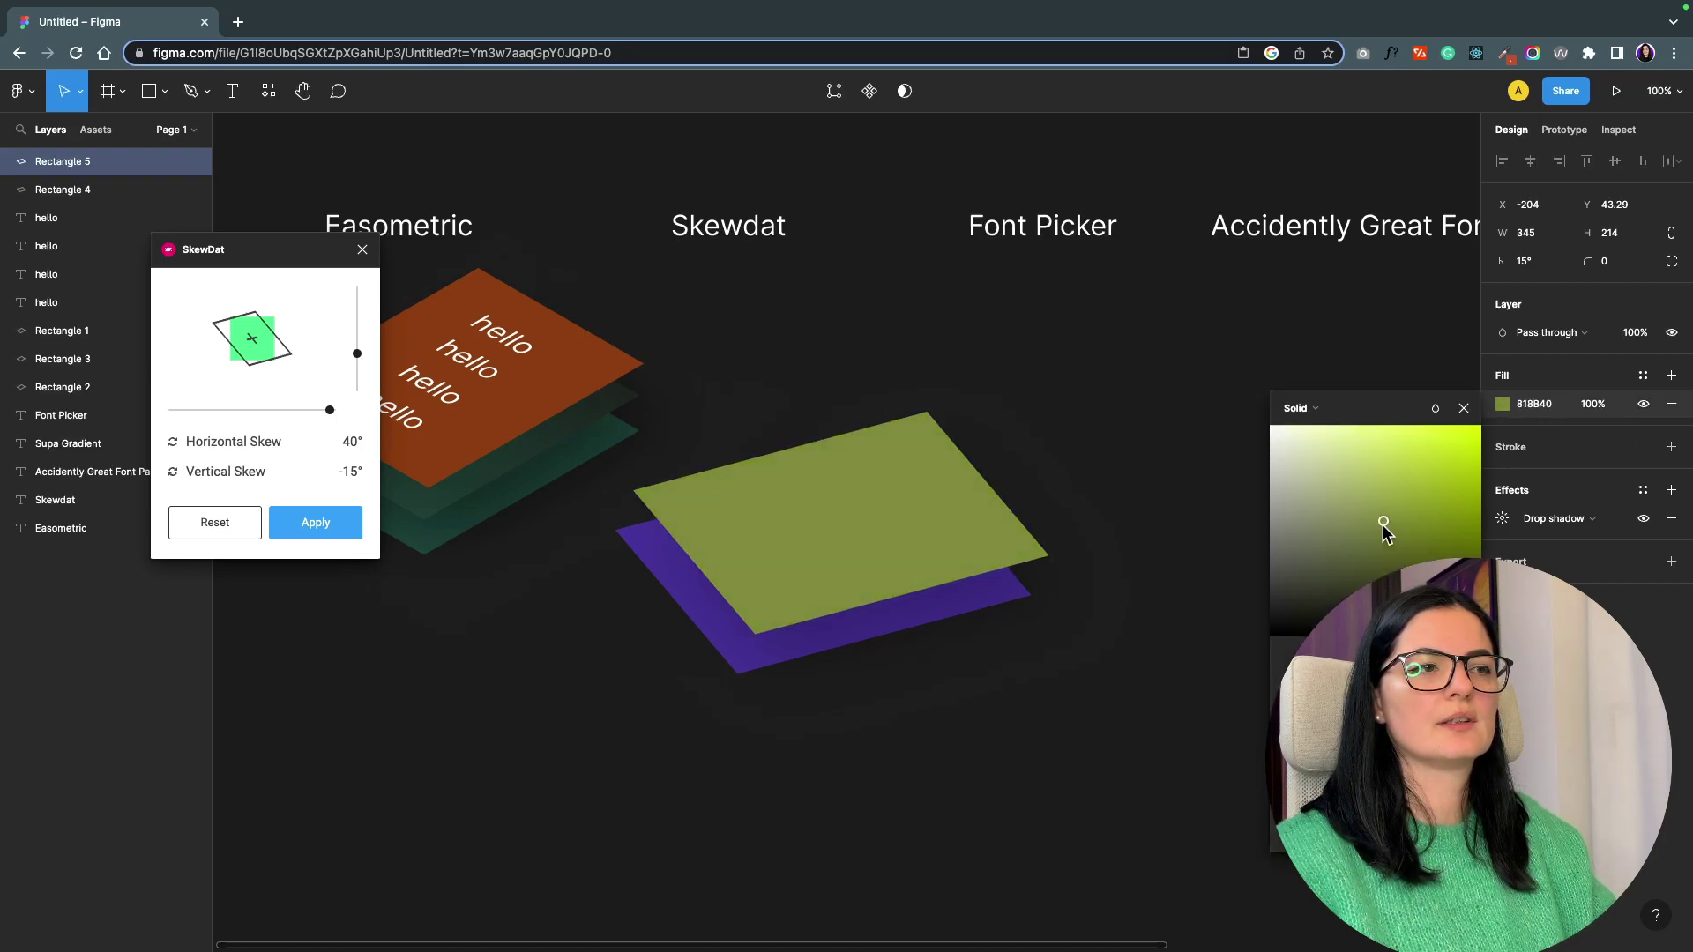
left_click(976, 697)
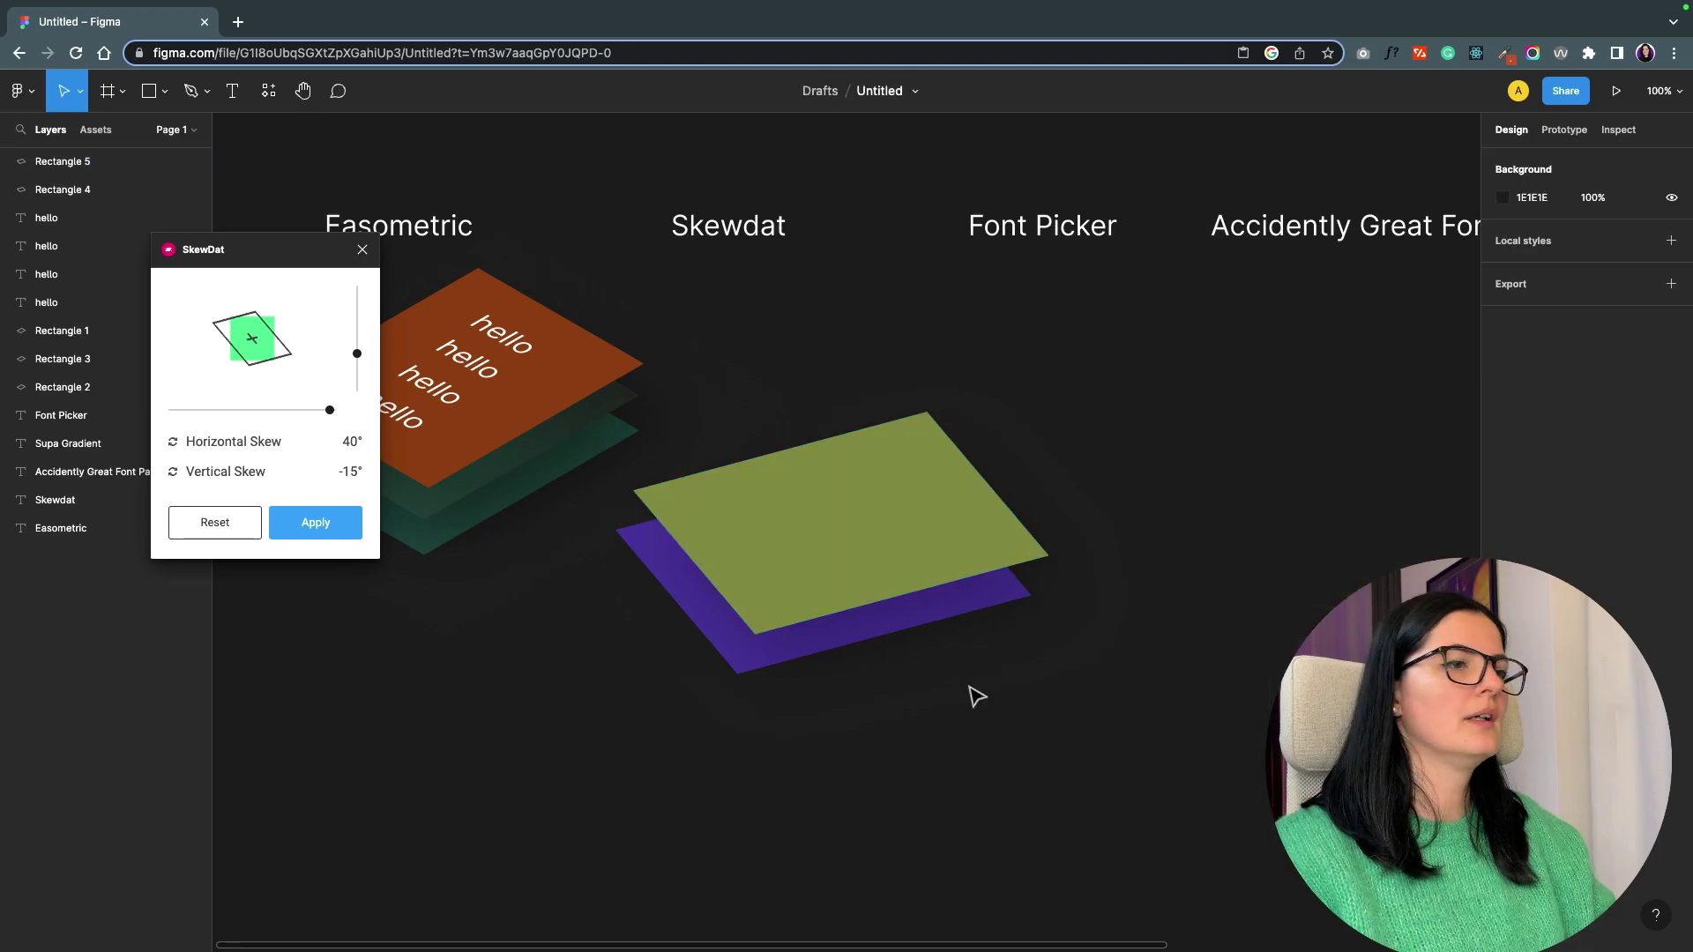
left_click_drag(775, 494, 767, 521)
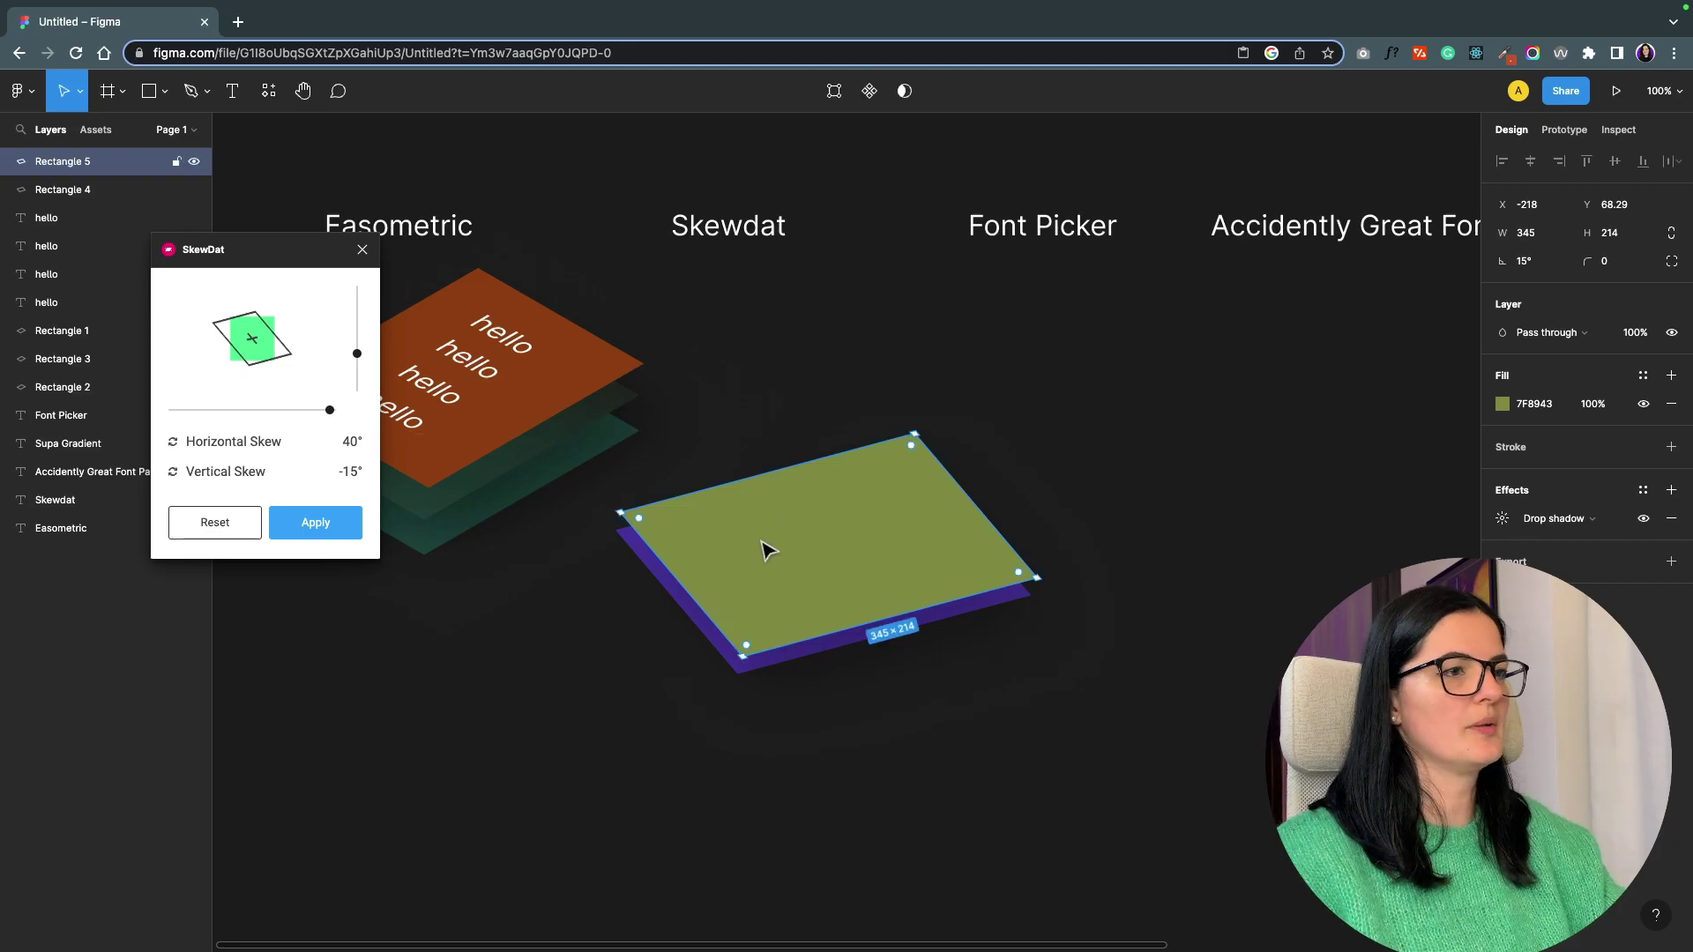
Paste a copy of the rectangle above the stack and give it a slightly lightened dark olive fill.
key("ctrl+v")
mouse_move(790, 518)
left_mouse_down()
mouse_move(802, 494)
mouse_move(801, 511)
left_mouse_up()
left_click(1502, 404)
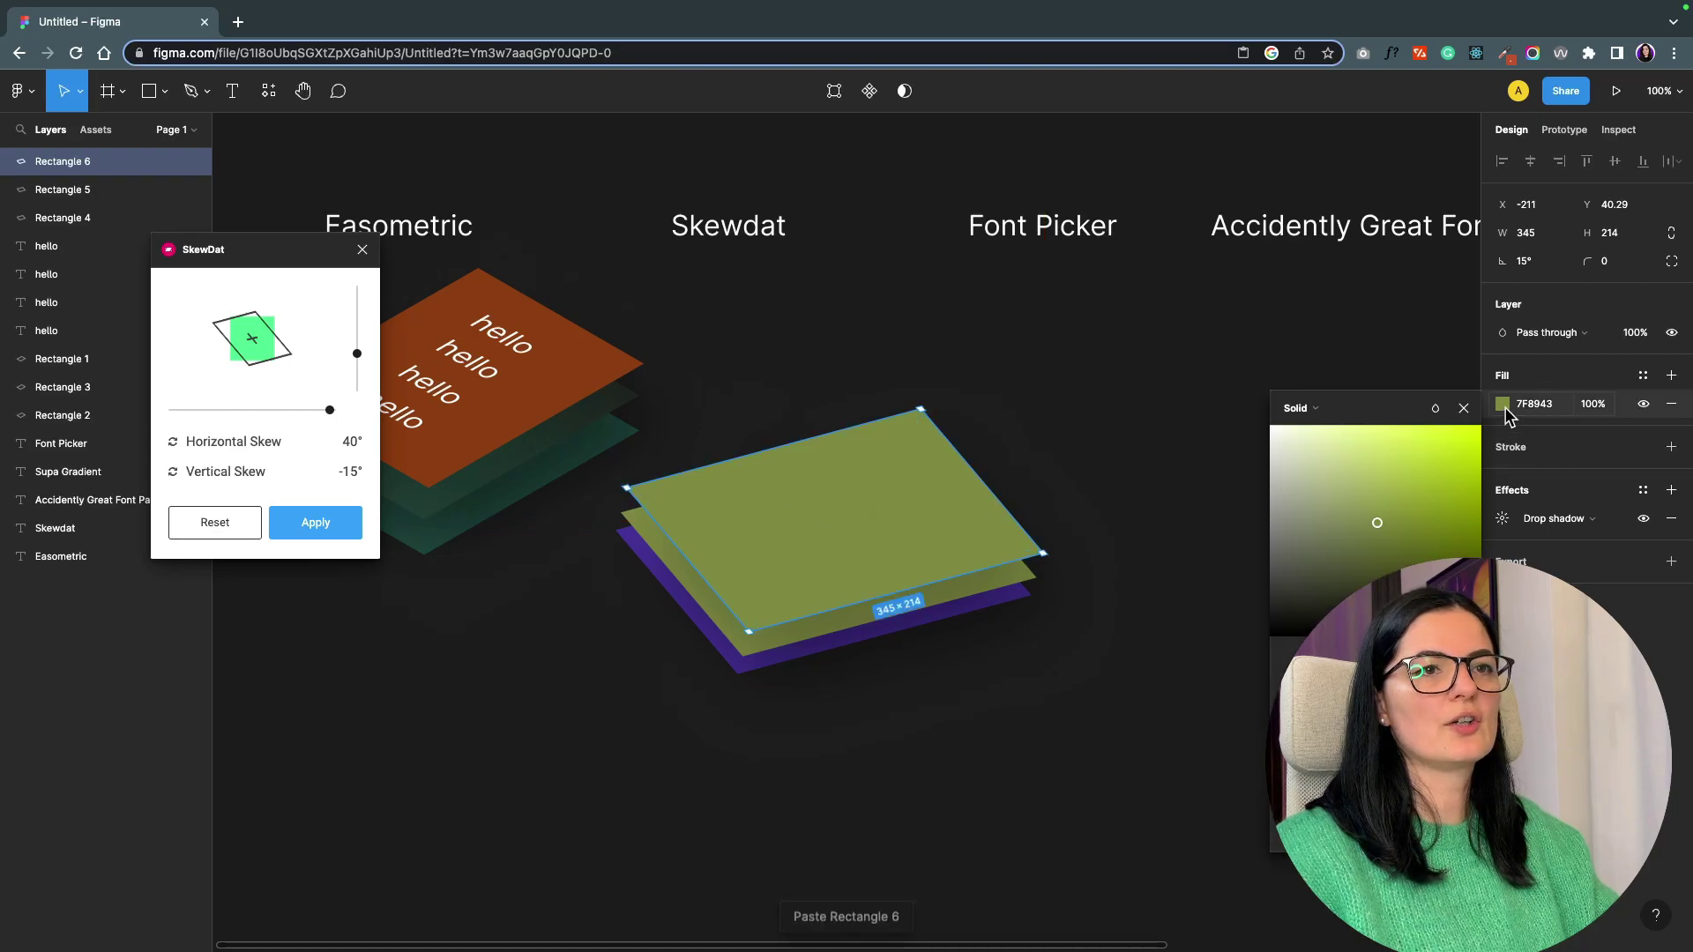
left_click(1373, 605)
left_click_drag(1373, 605, 1377, 596)
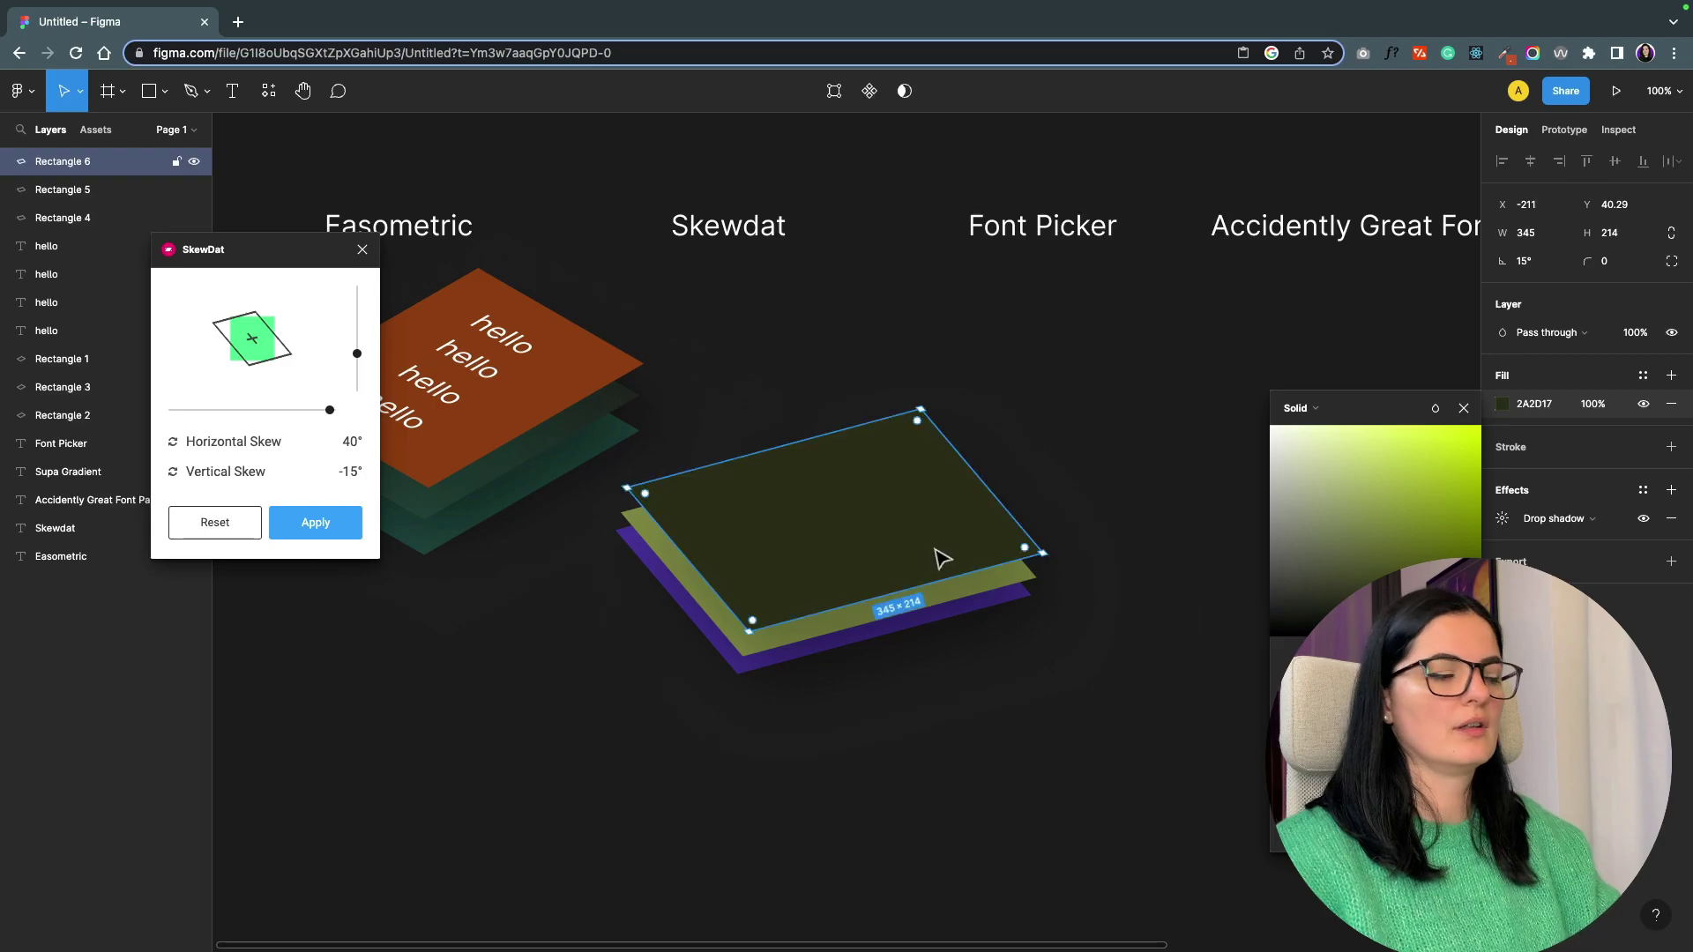
Paste a third copy onto the stack and bring it to front.
key("ctrl+v")
left_click_drag(873, 552, 891, 500)
right_click(1032, 511)
left_click(1134, 533)
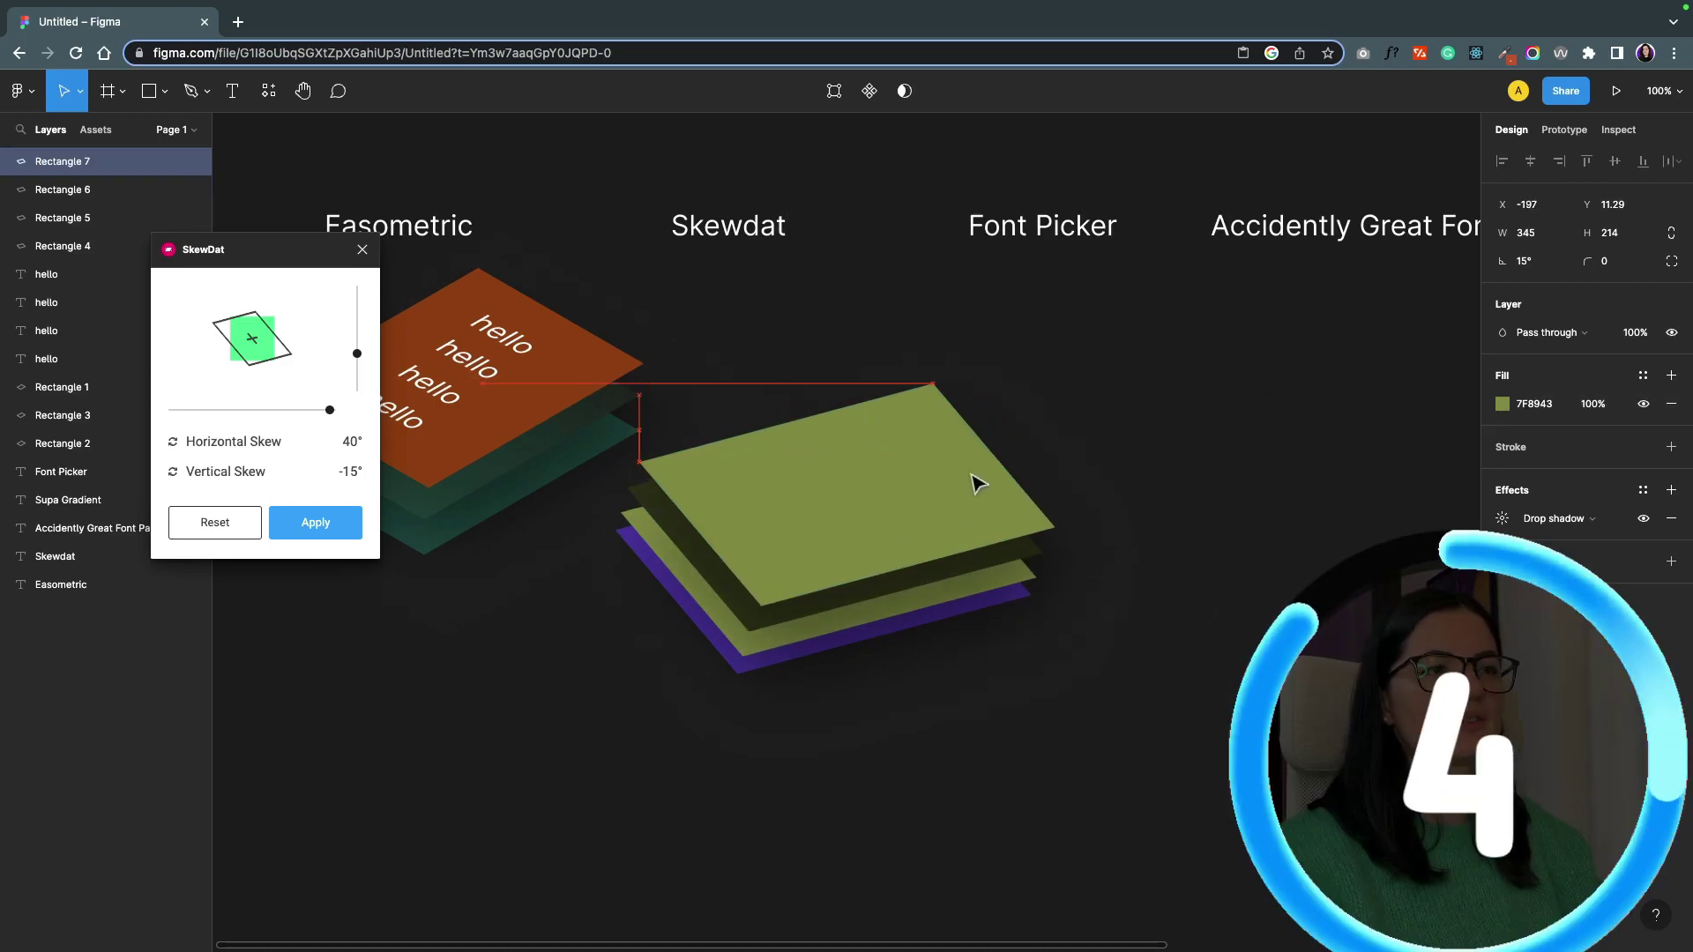
Recolour the middle layer dark green, then check the top olive and bottom purple layers.
left_click(855, 624)
left_click(1501, 404)
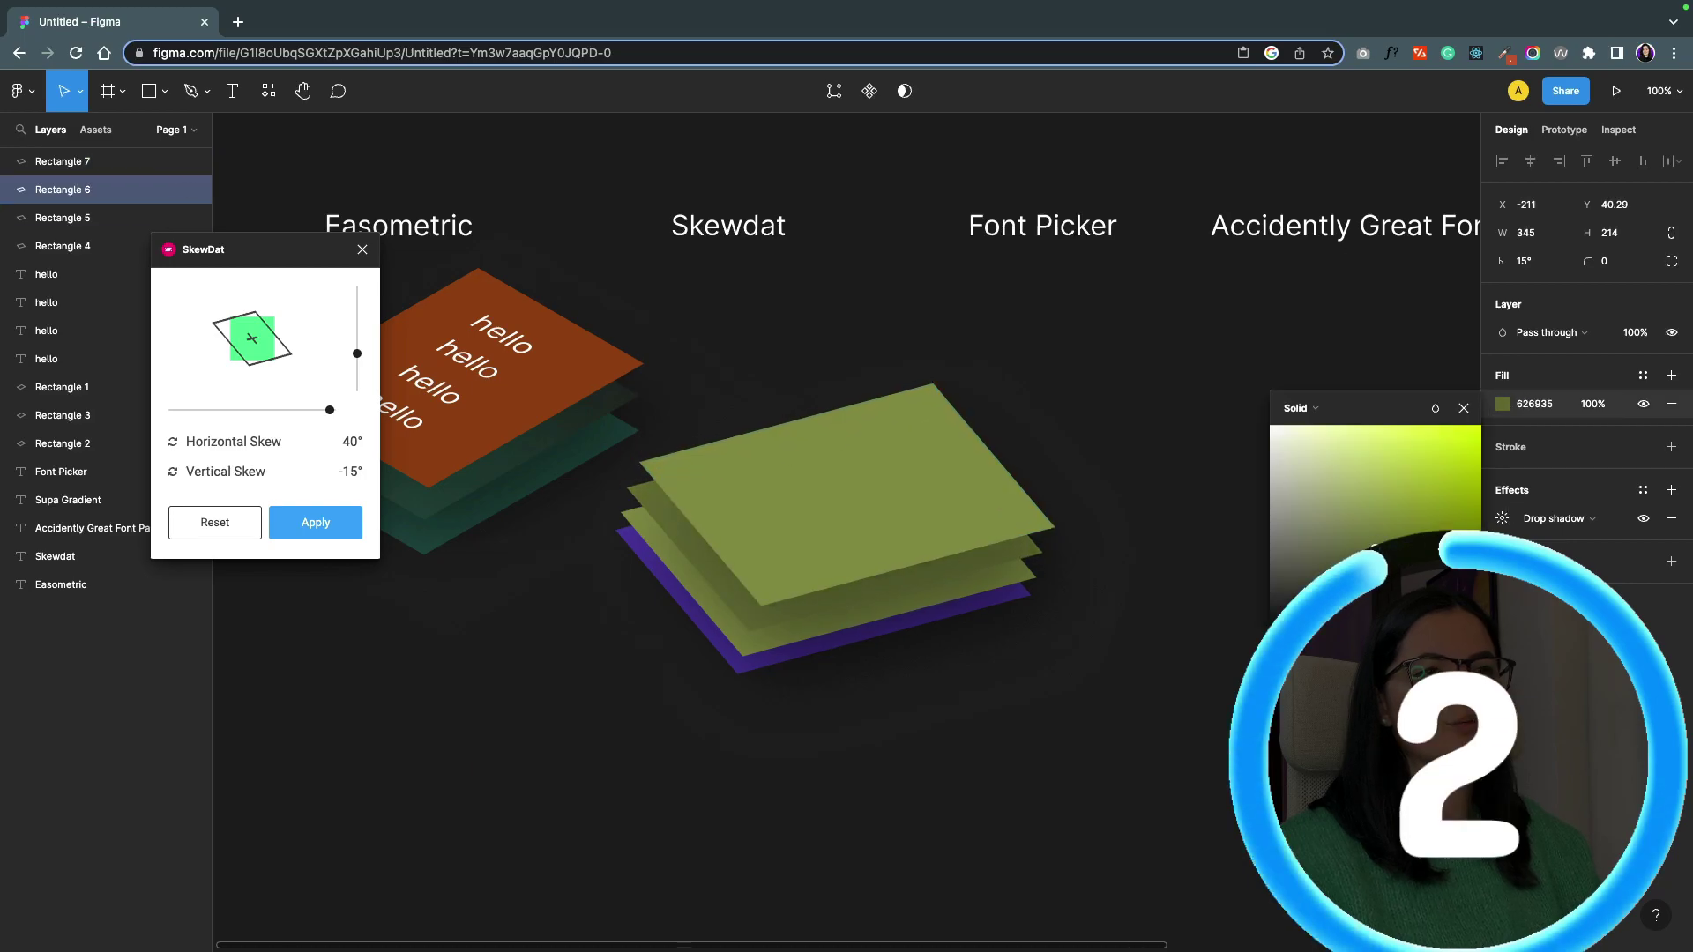
left_click(1340, 578)
left_click(1022, 741)
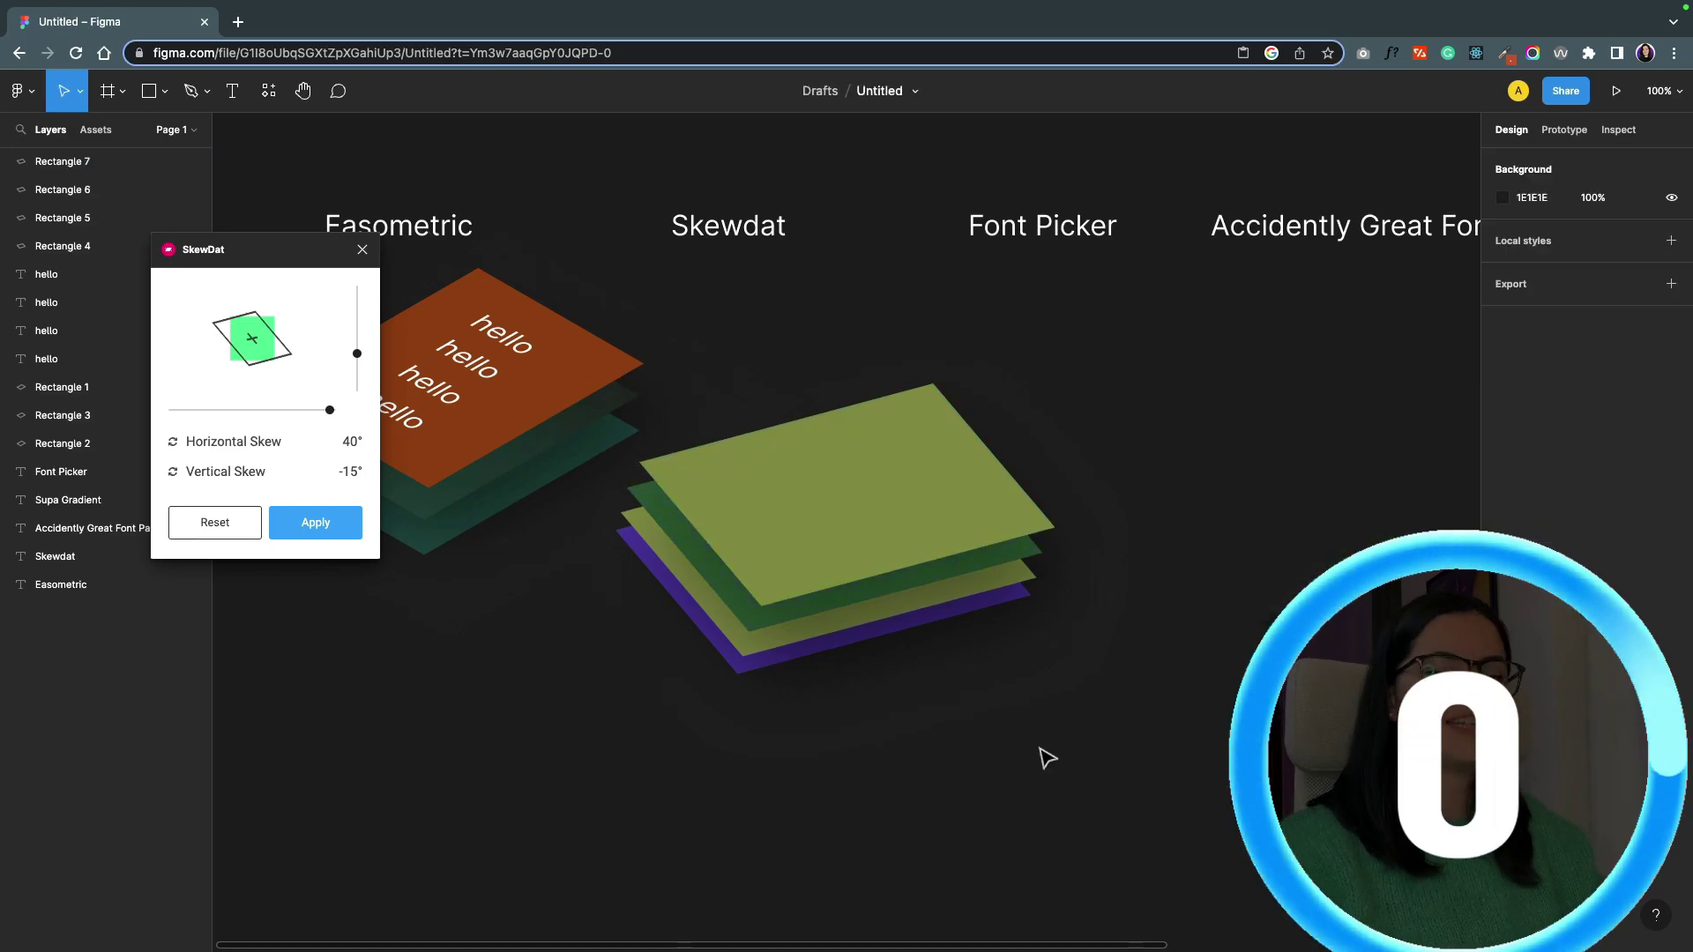
left_click(886, 471)
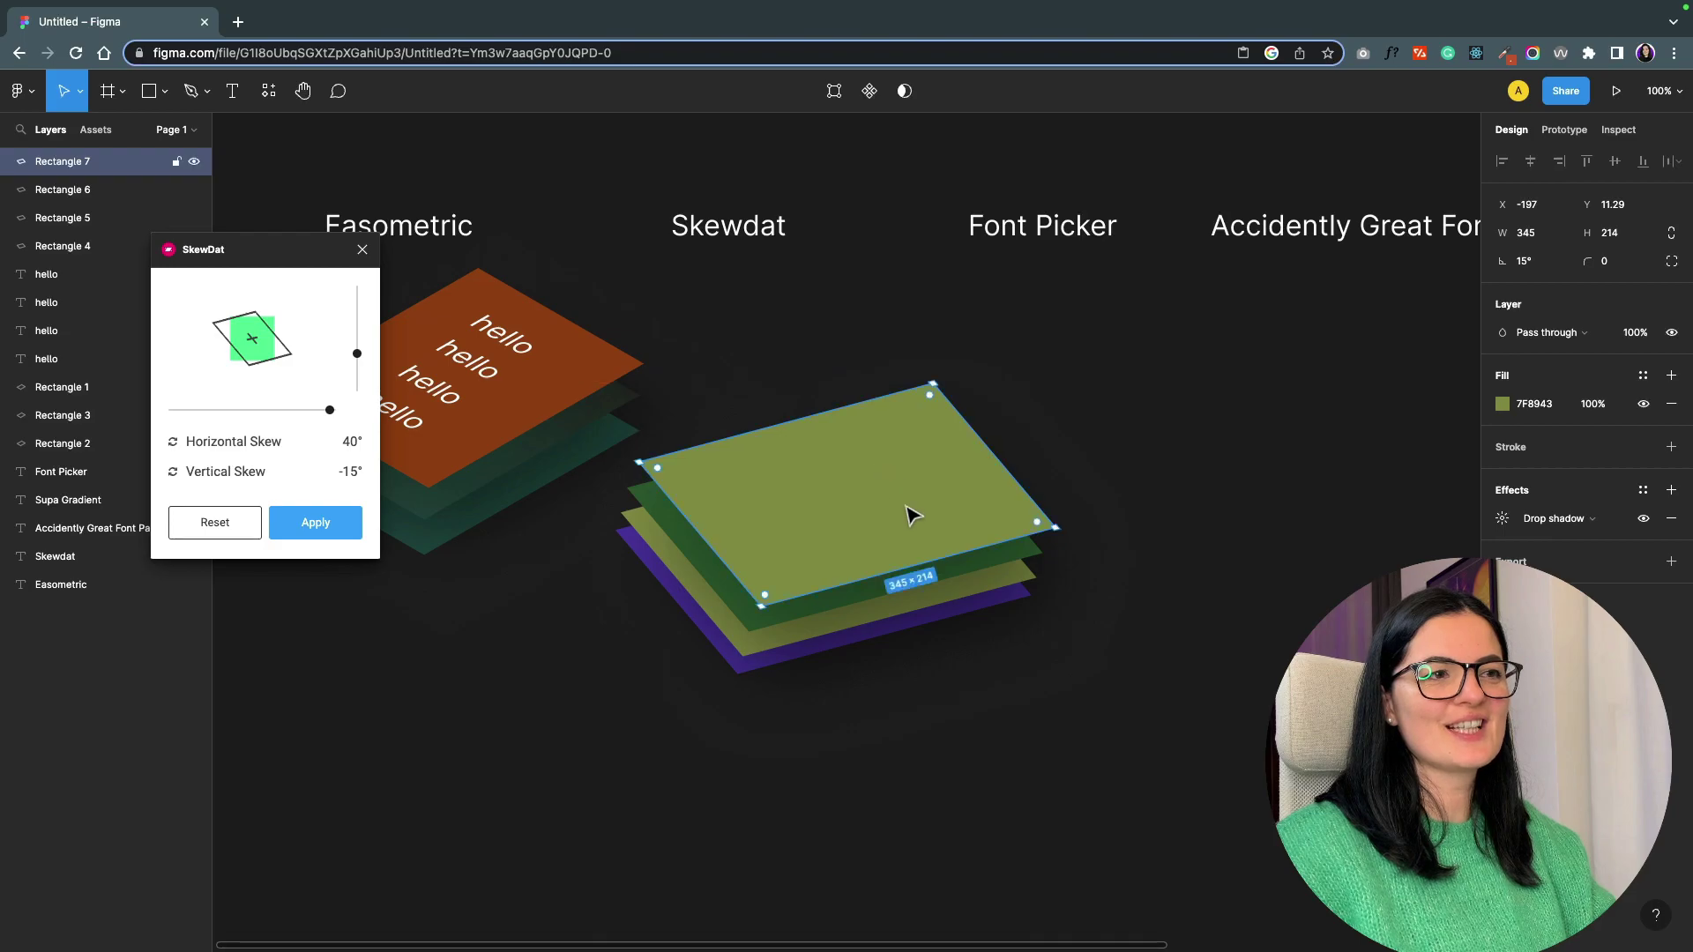
left_click(1093, 741)
left_click(737, 670)
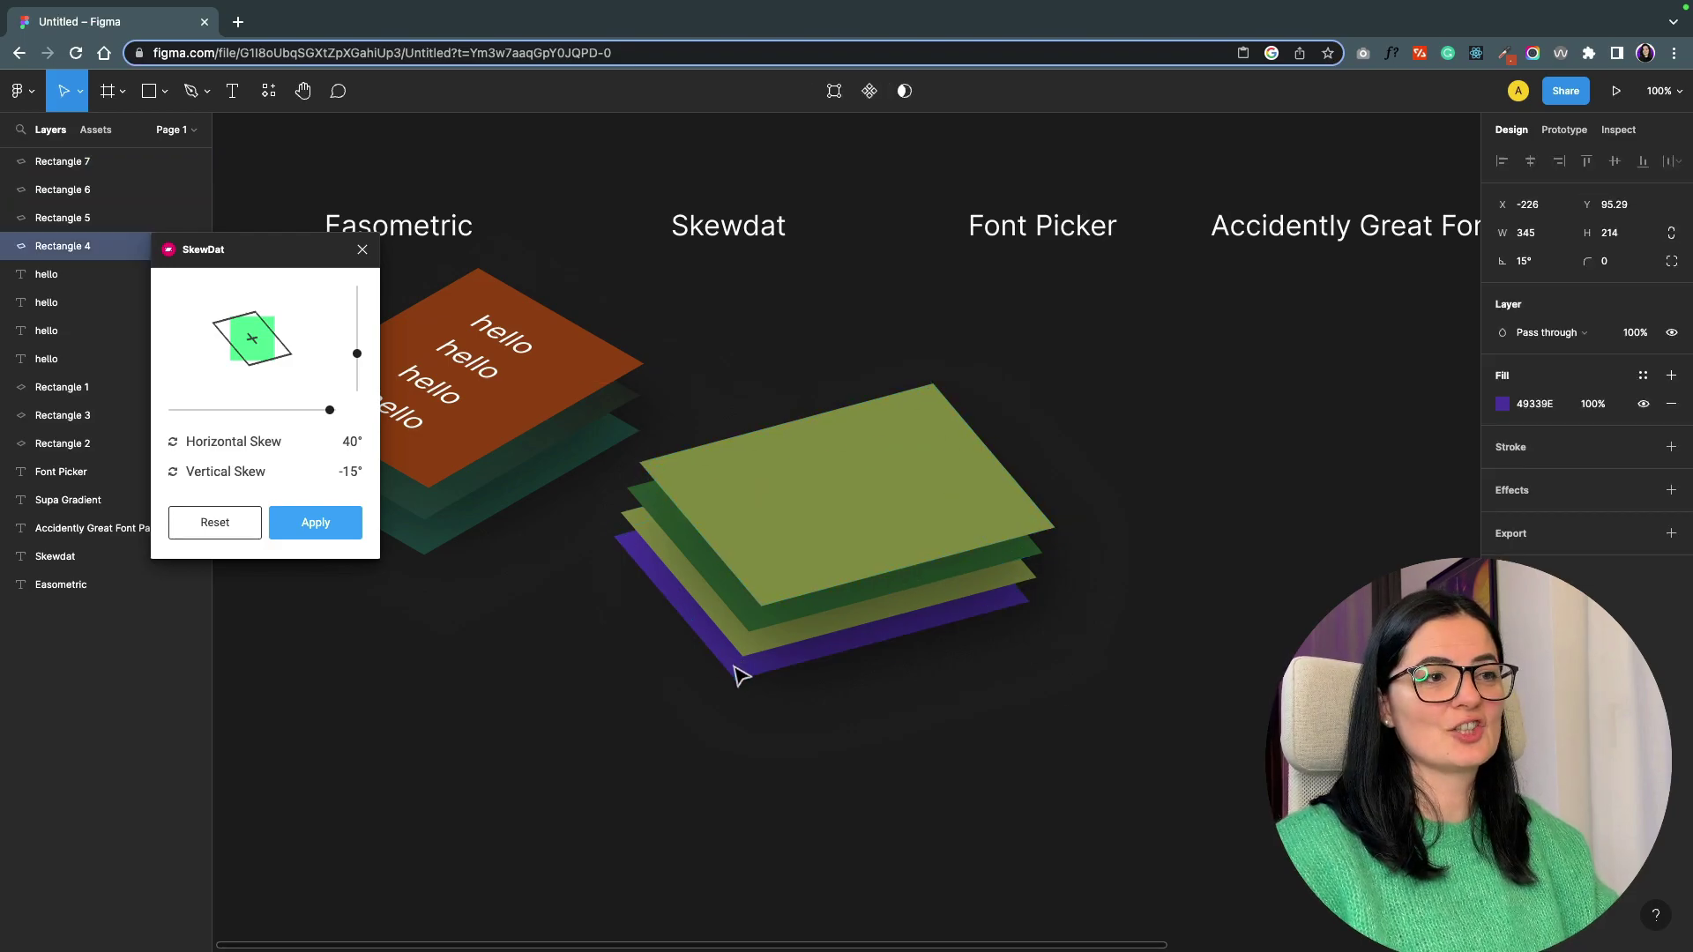
left_click(868, 755)
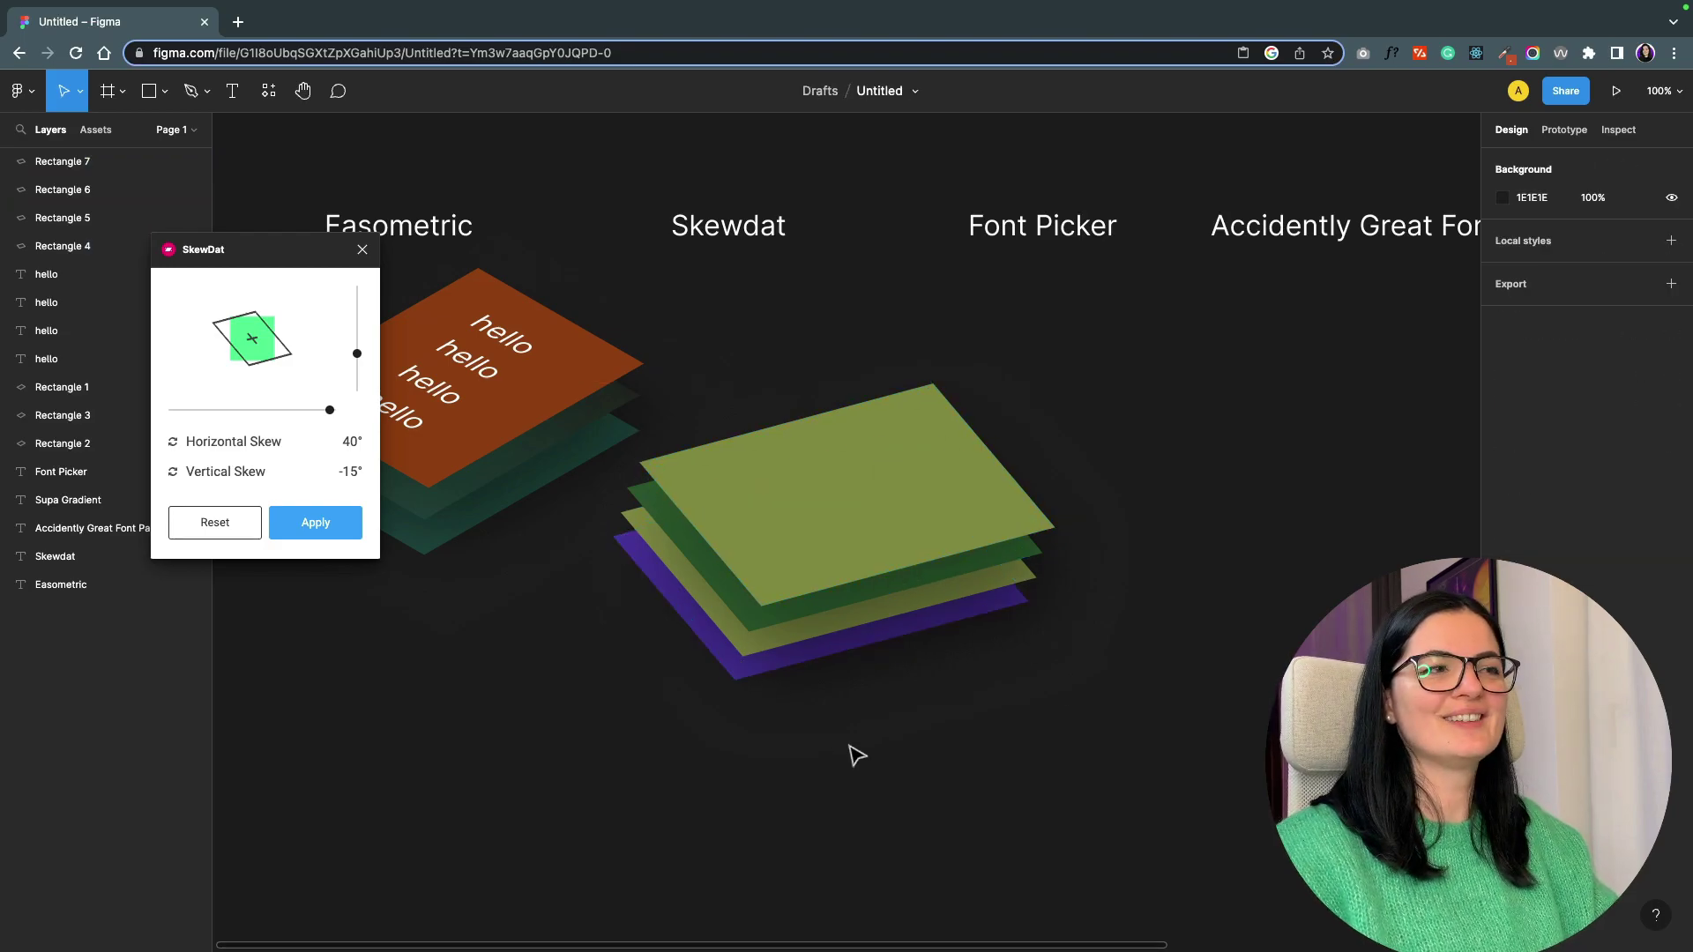
Select Rectangles 4–7 and skew them together to 45° horizontal and 15° vertical.
left_click_drag(687, 416, 782, 662)
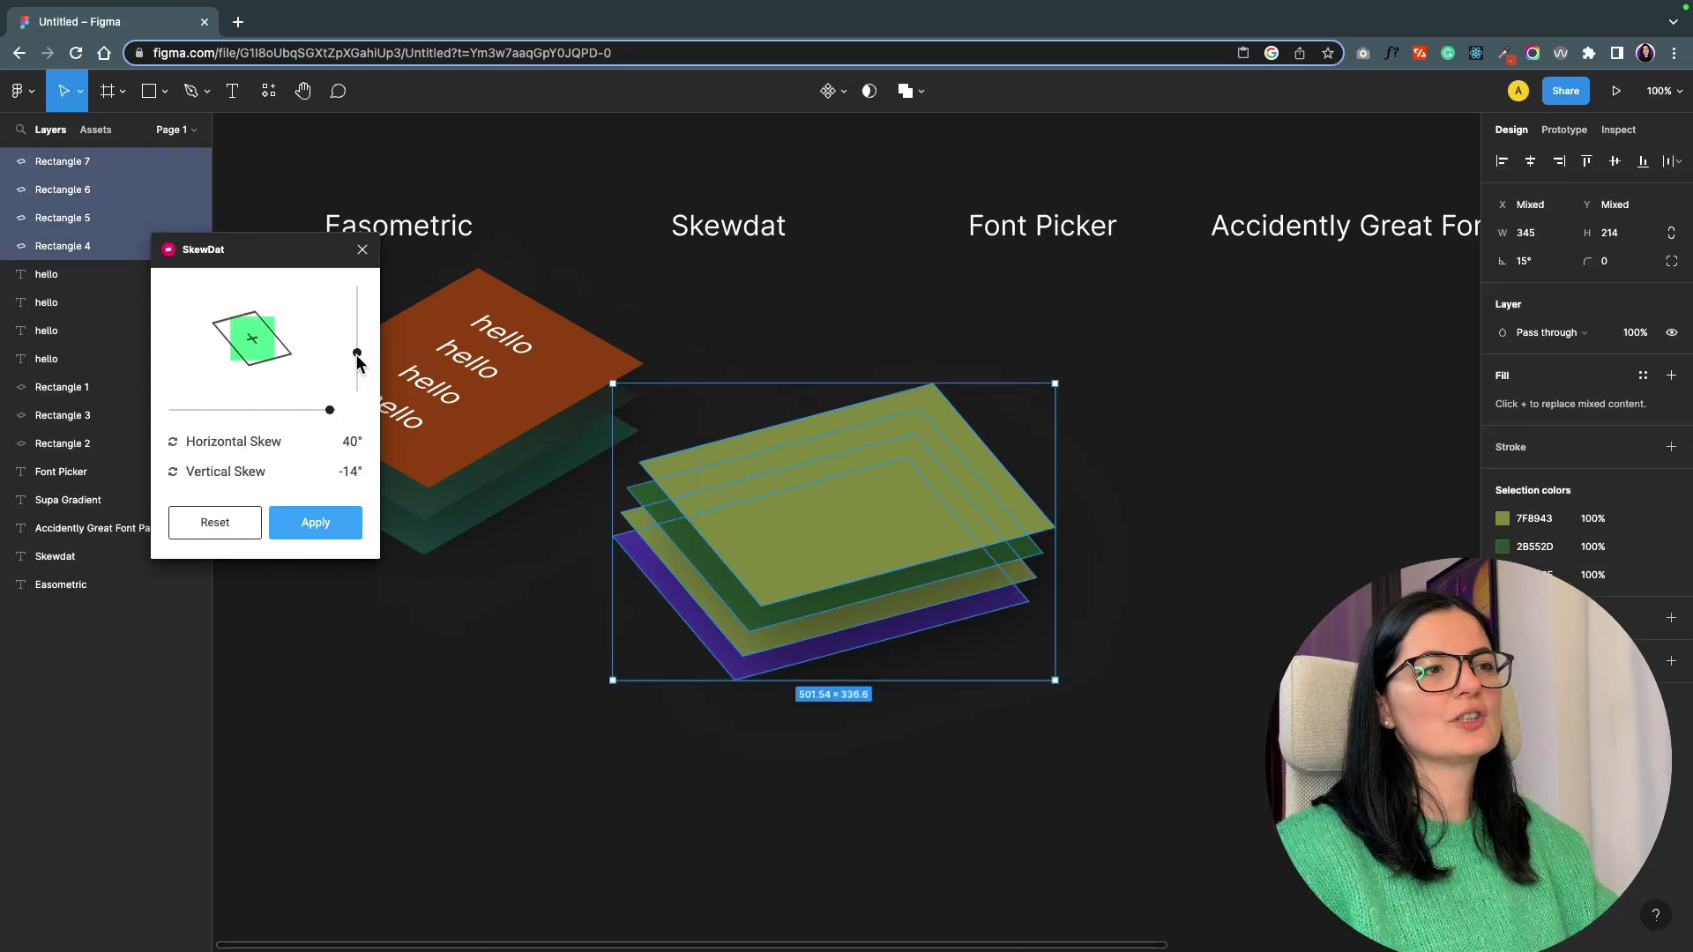
left_click_drag(357, 353, 357, 354)
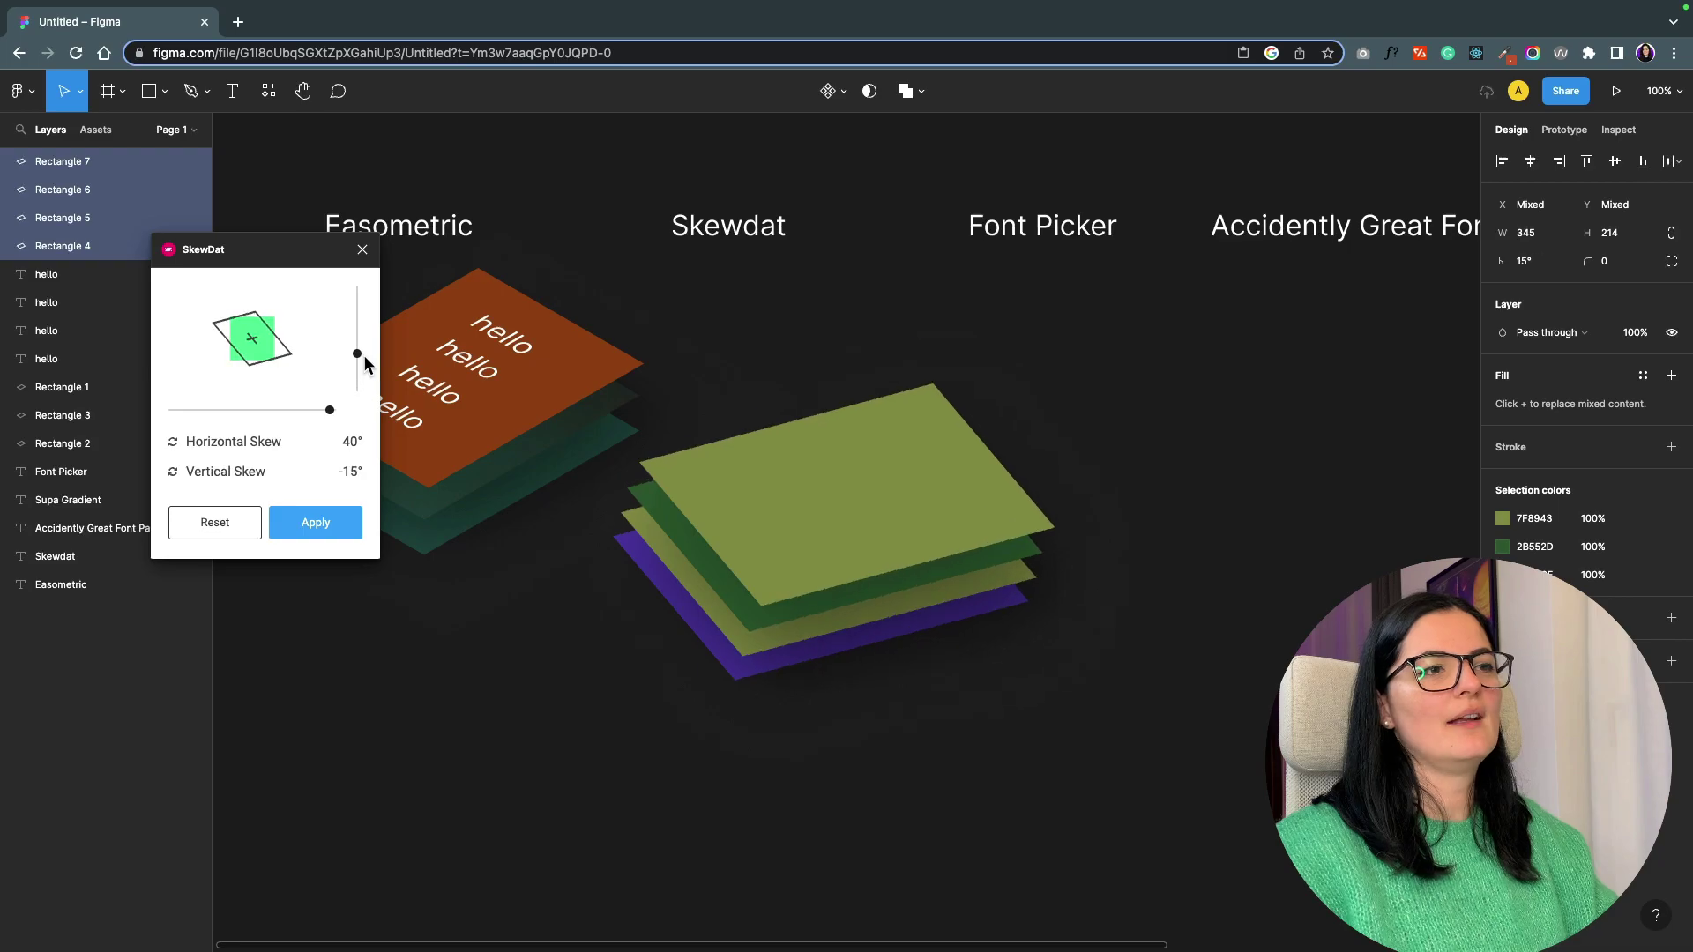
left_click_drag(332, 410, 354, 350)
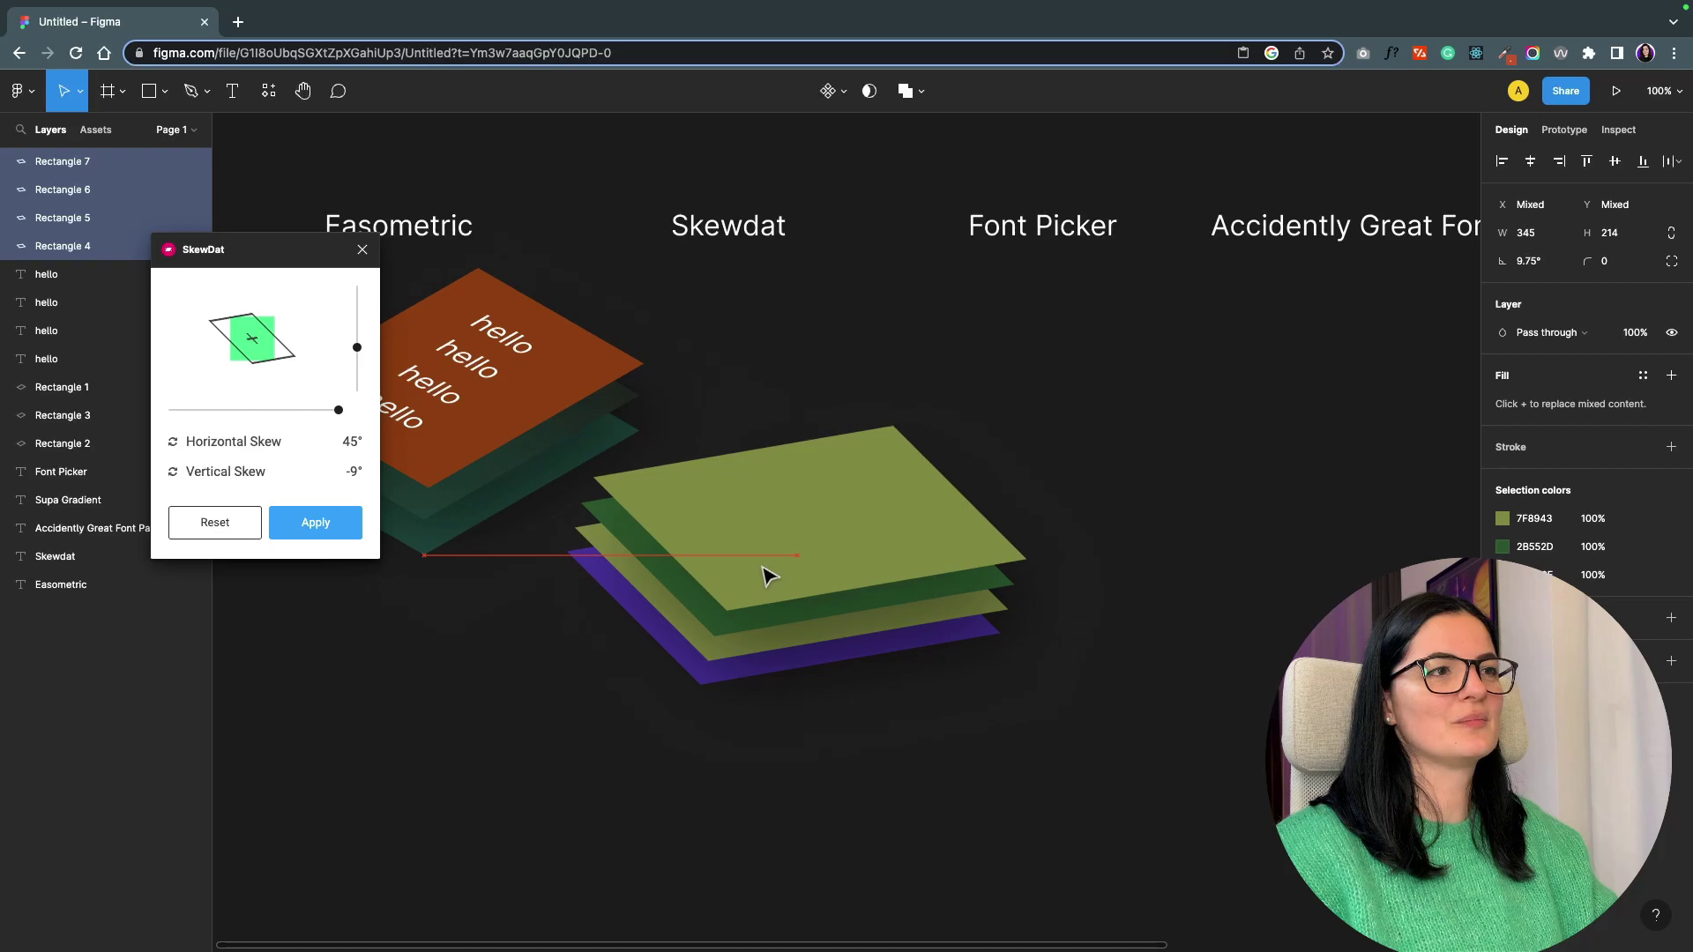
Close SkewDat, nudge the orange hello stack left, and scale the four-layer stack to about 304×187.
key("Escape")
left_click_drag(322, 281, 421, 434)
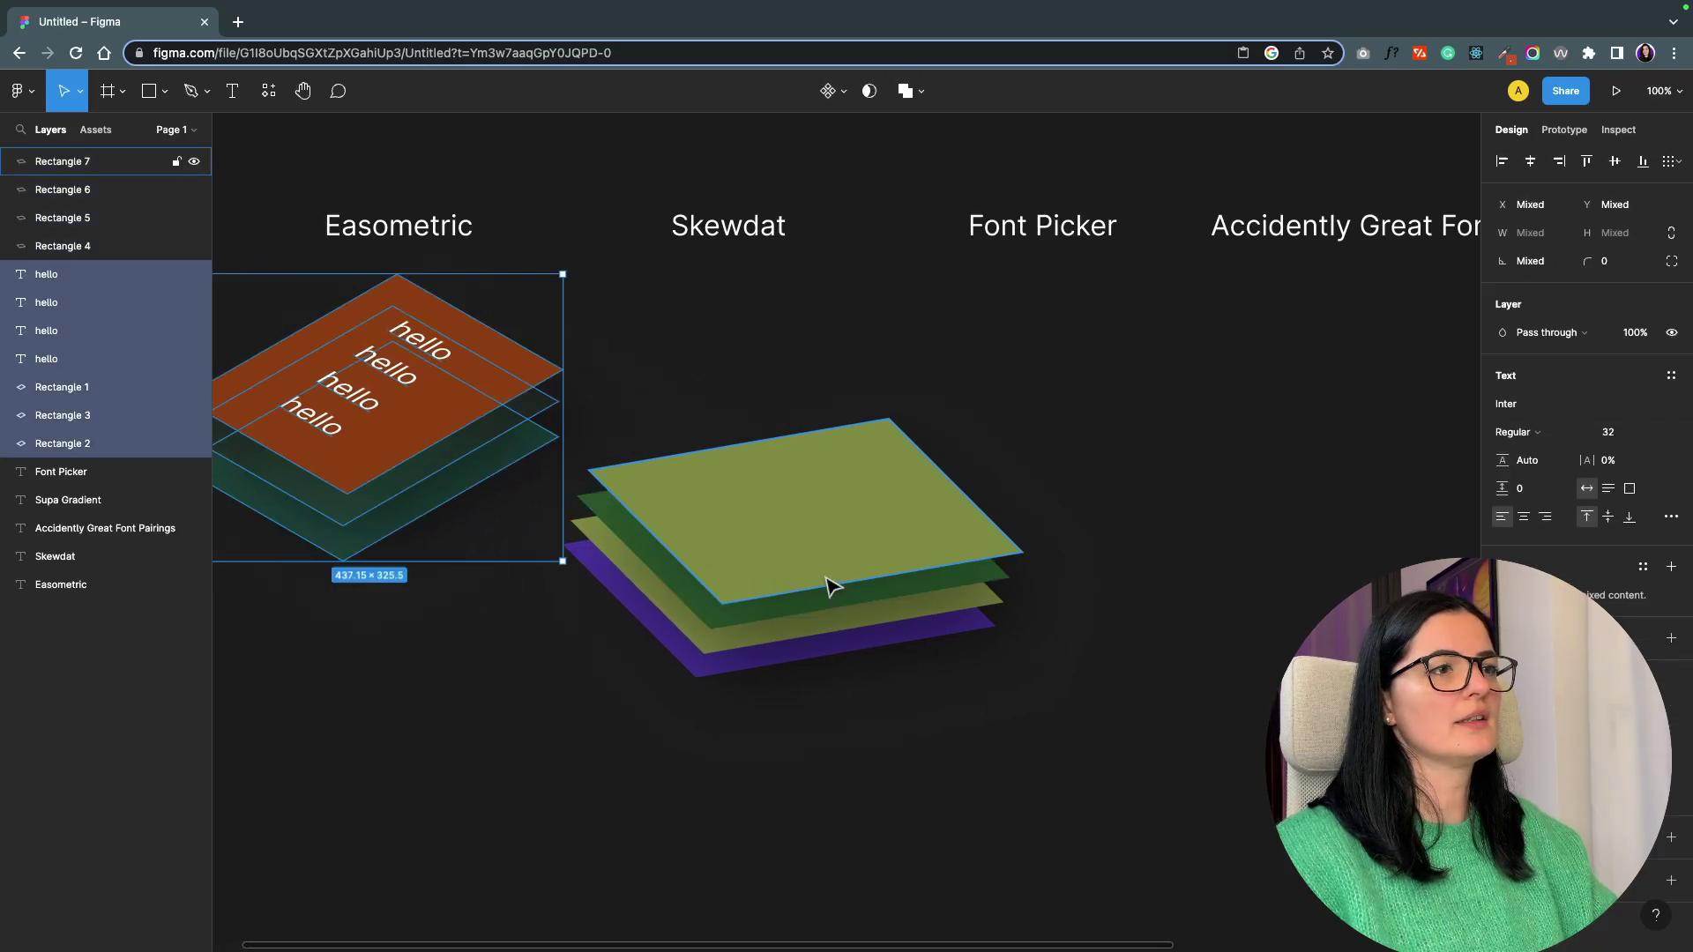
left_click(924, 564)
mouse_move(635, 427)
left_mouse_down()
mouse_move(846, 642)
mouse_move(873, 575)
left_mouse_up()
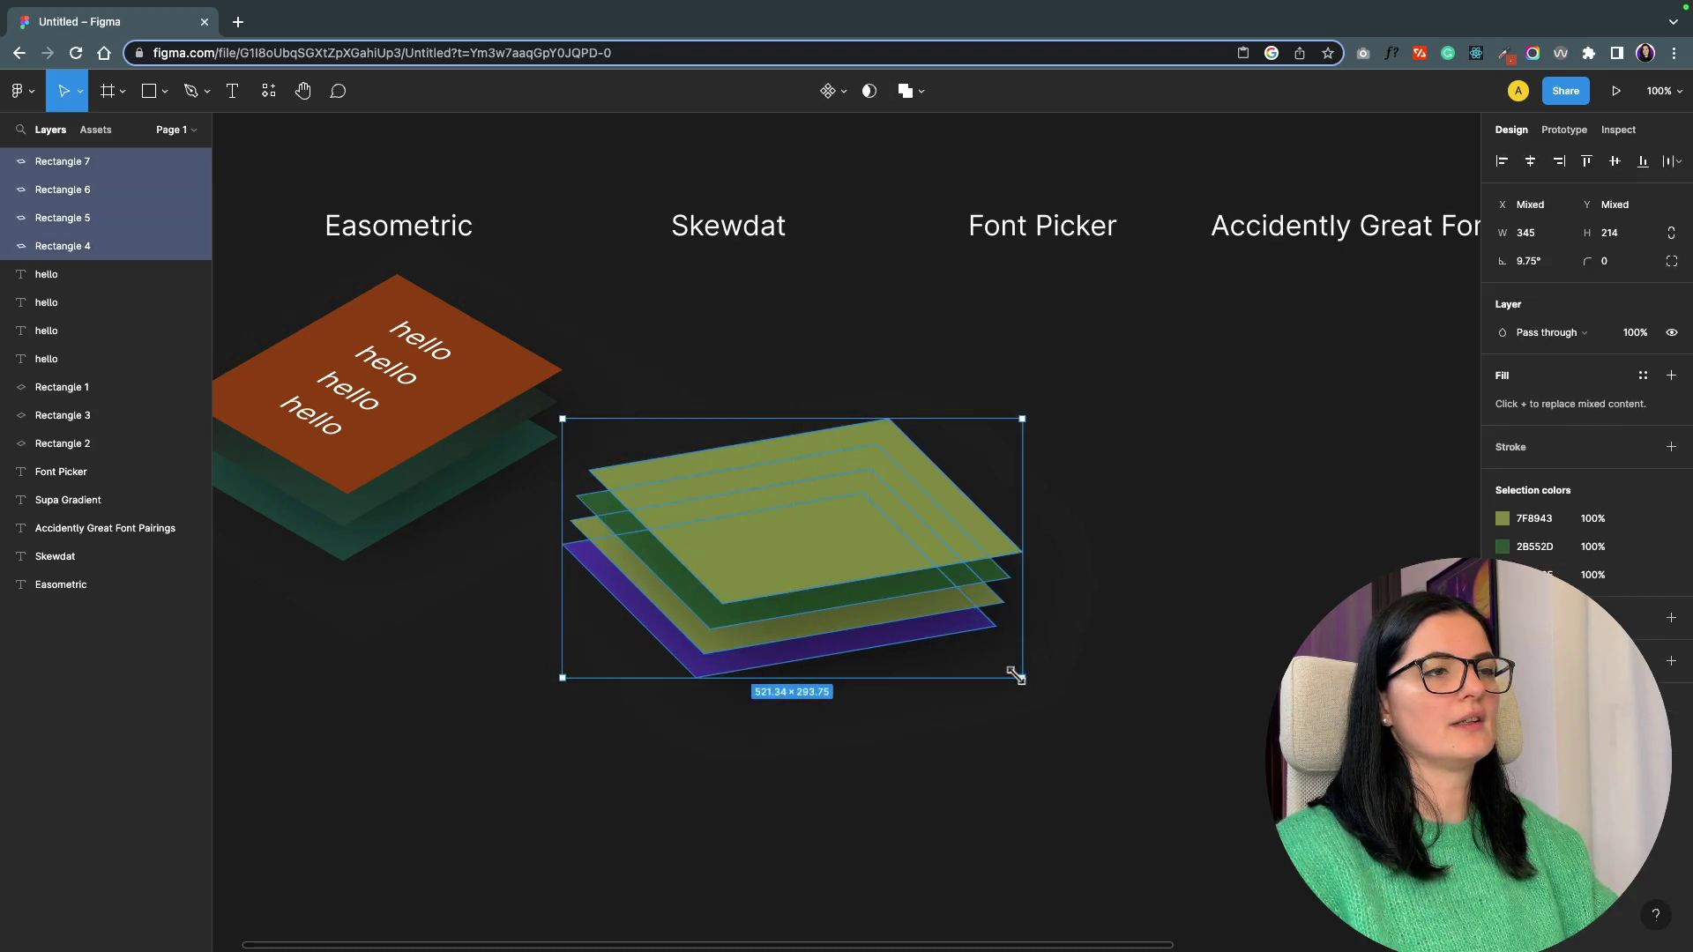
left_click_drag(1016, 675, 967, 643)
left_click(949, 726)
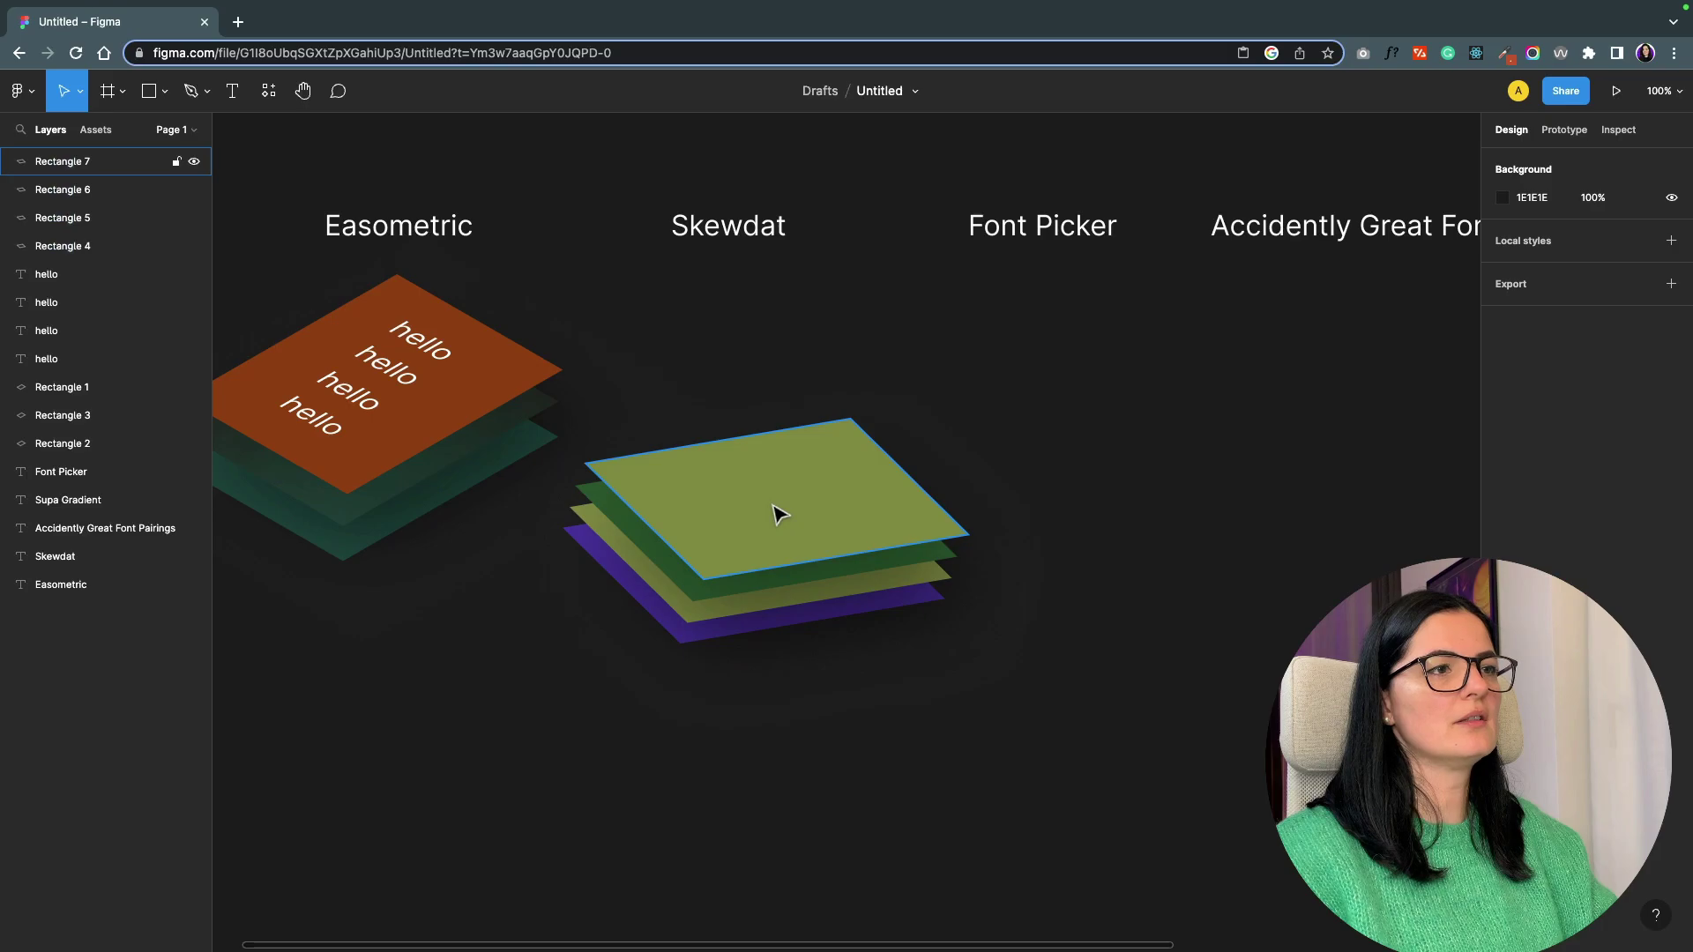
Move the whole four-layer stack up, level with the orange Easometric stack.
left_click_drag(780, 516, 756, 423)
key("ctrl+z")
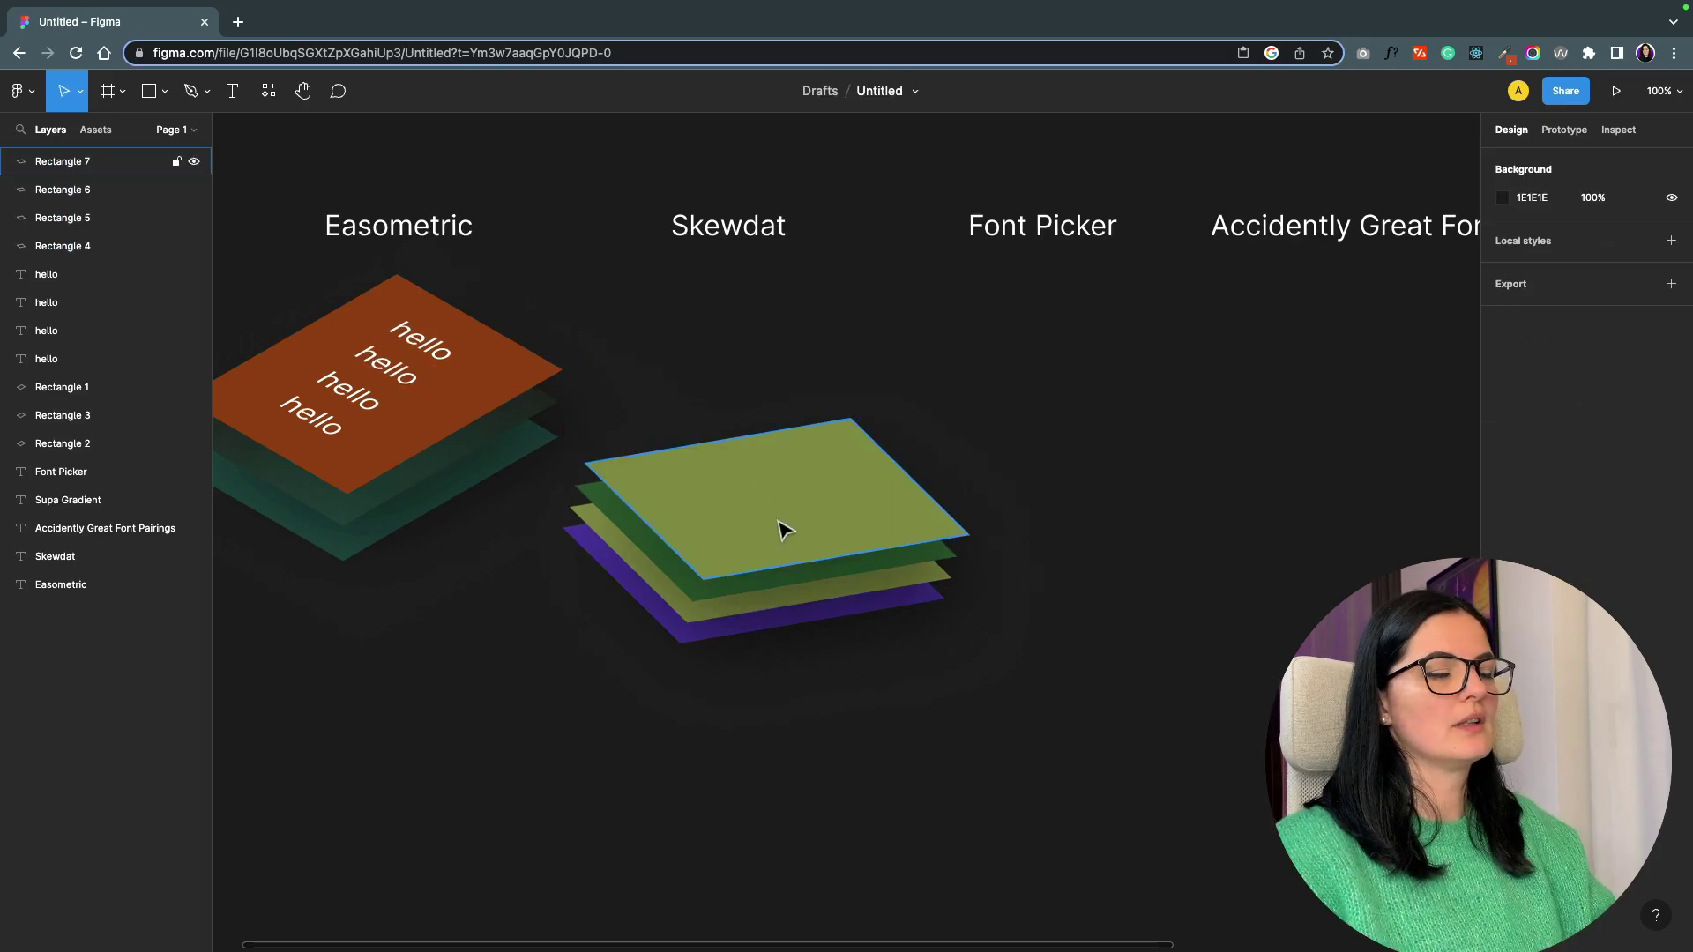
left_click_drag(672, 378, 824, 635)
left_click_drag(805, 533, 822, 419)
left_click(931, 666)
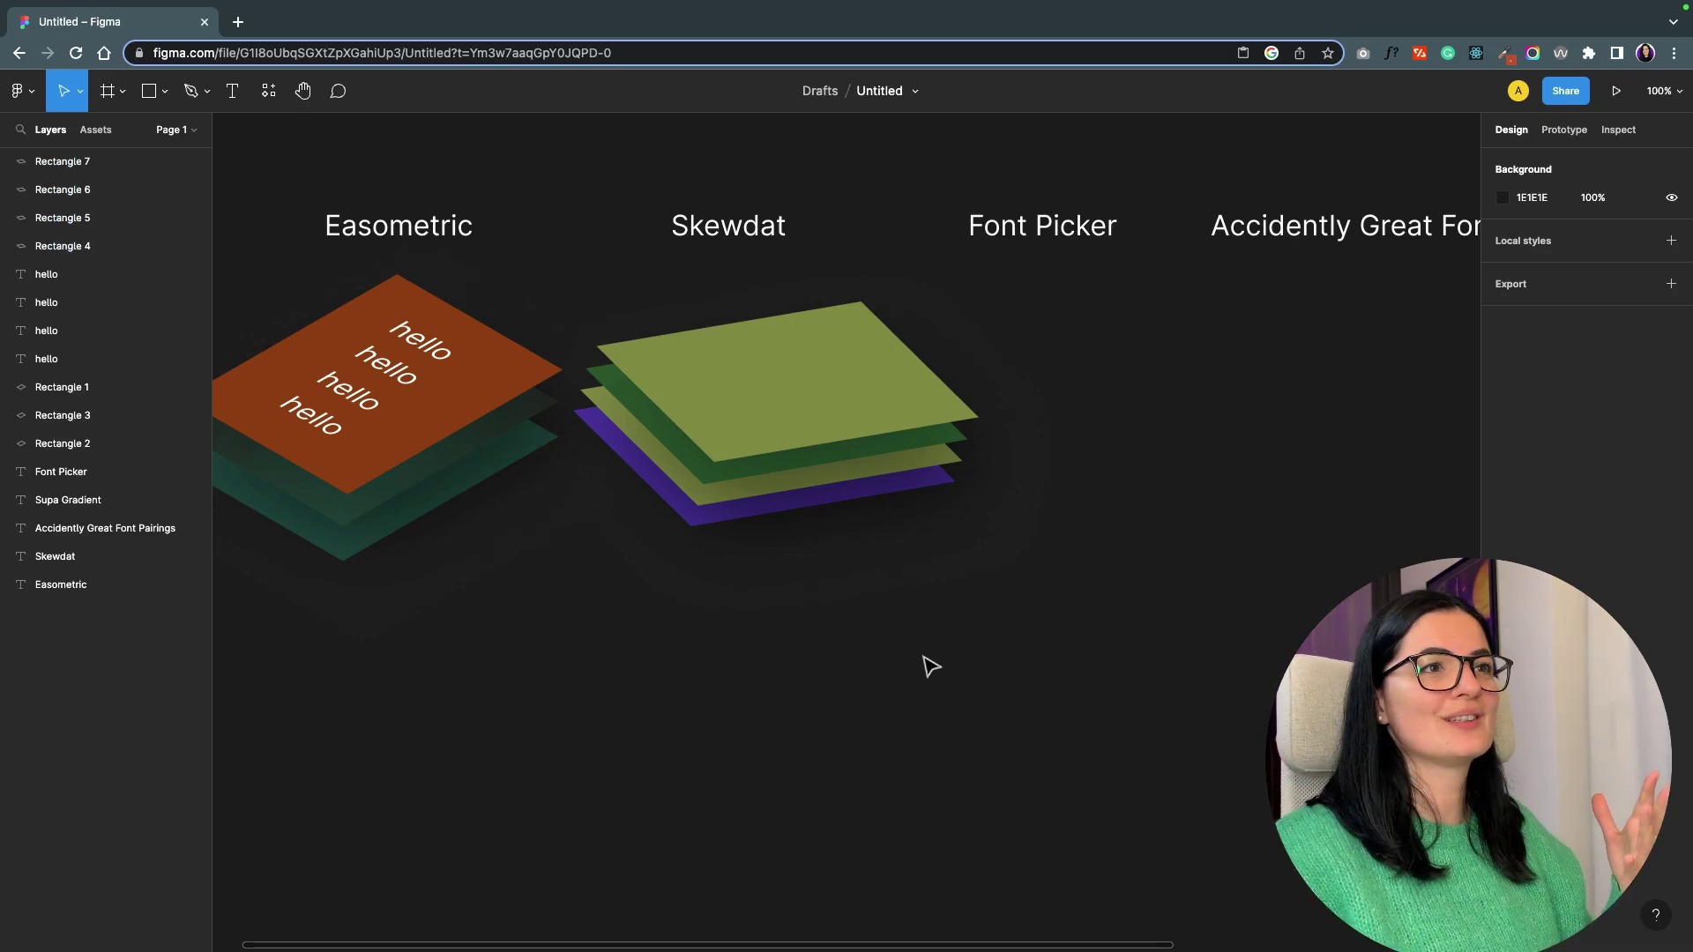
Select the top hello text and launch the Font Picker plugin.
scroll(930, 666, "up", 1)
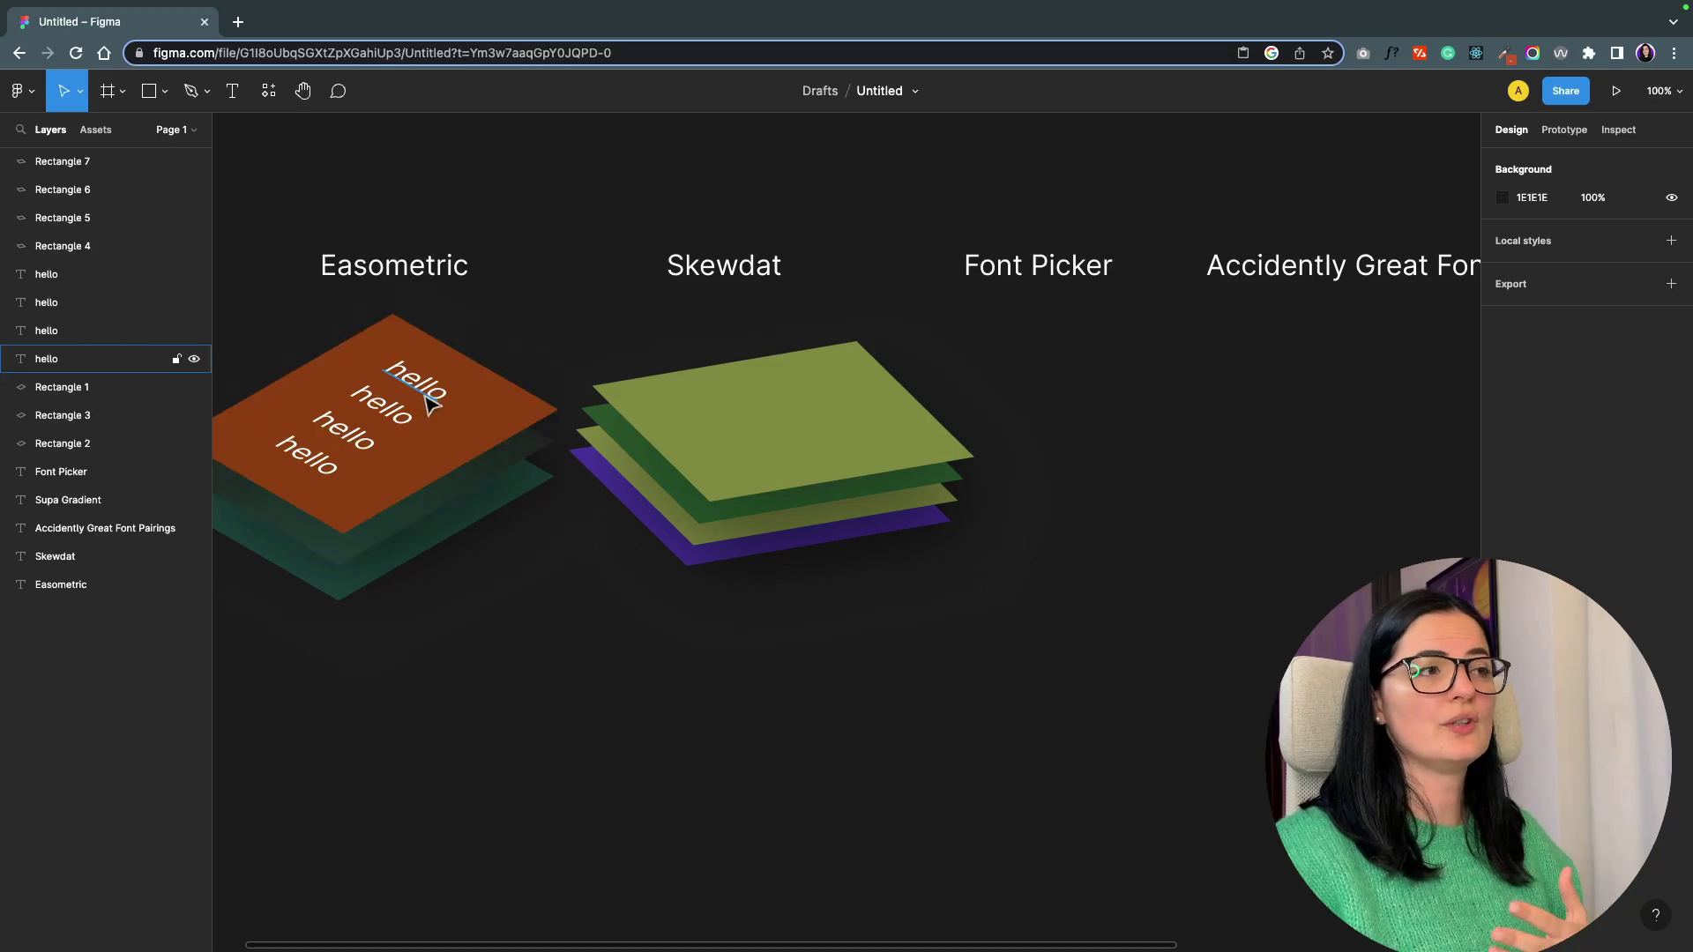
left_click(432, 401)
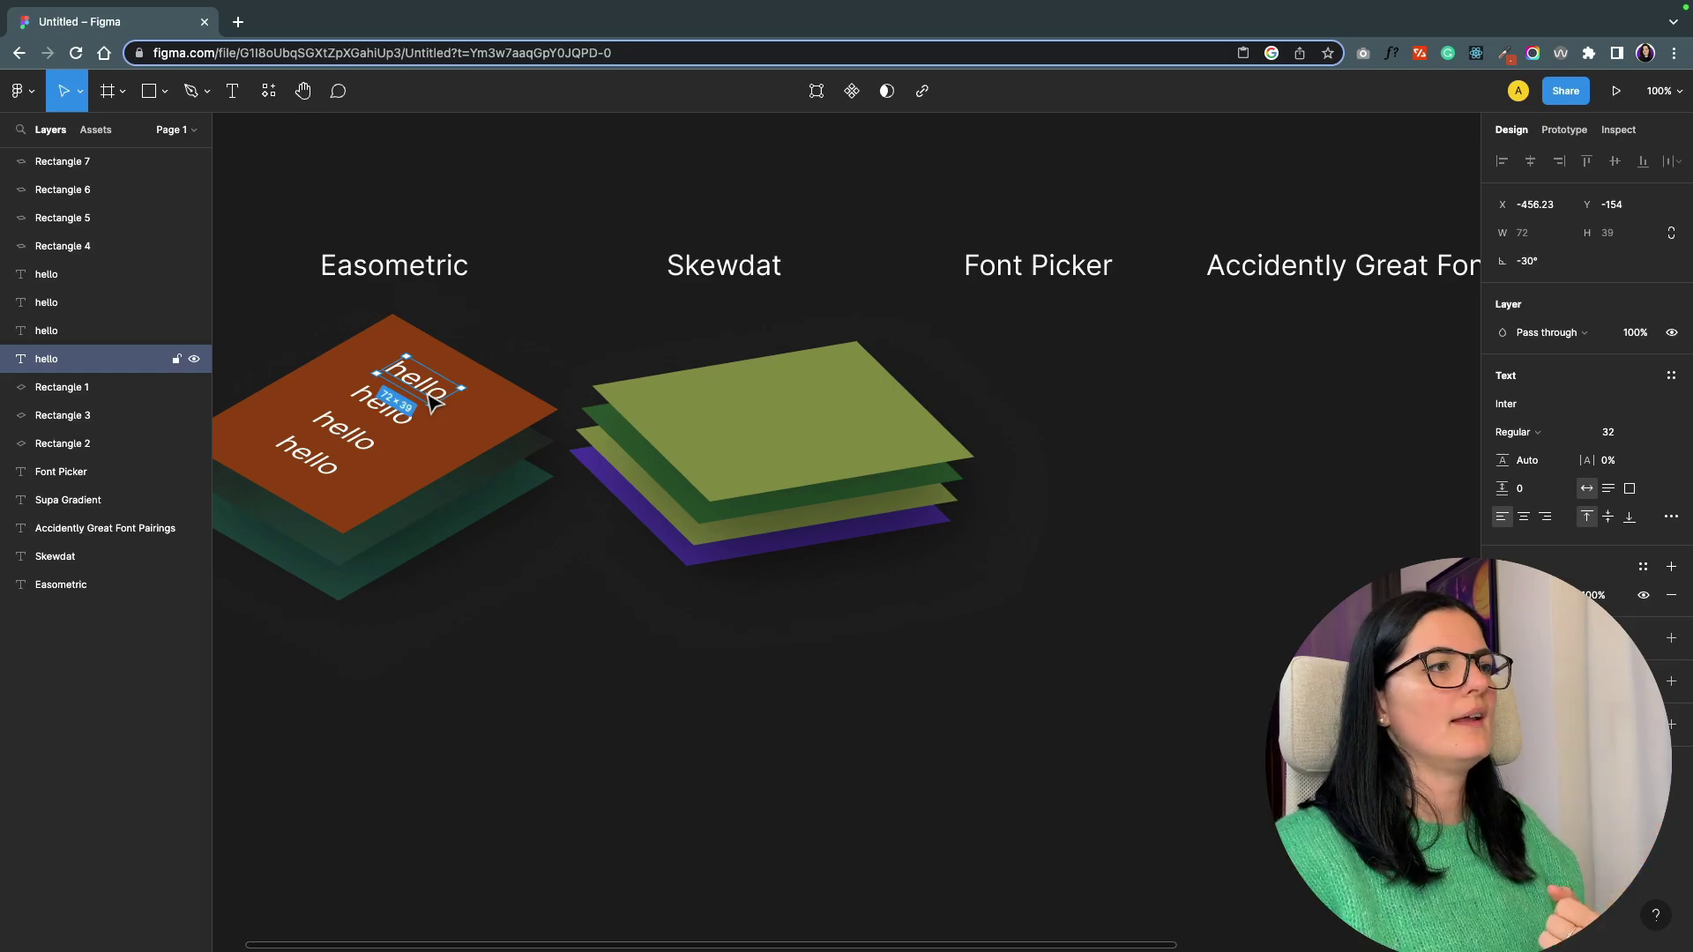
key("shift+i")
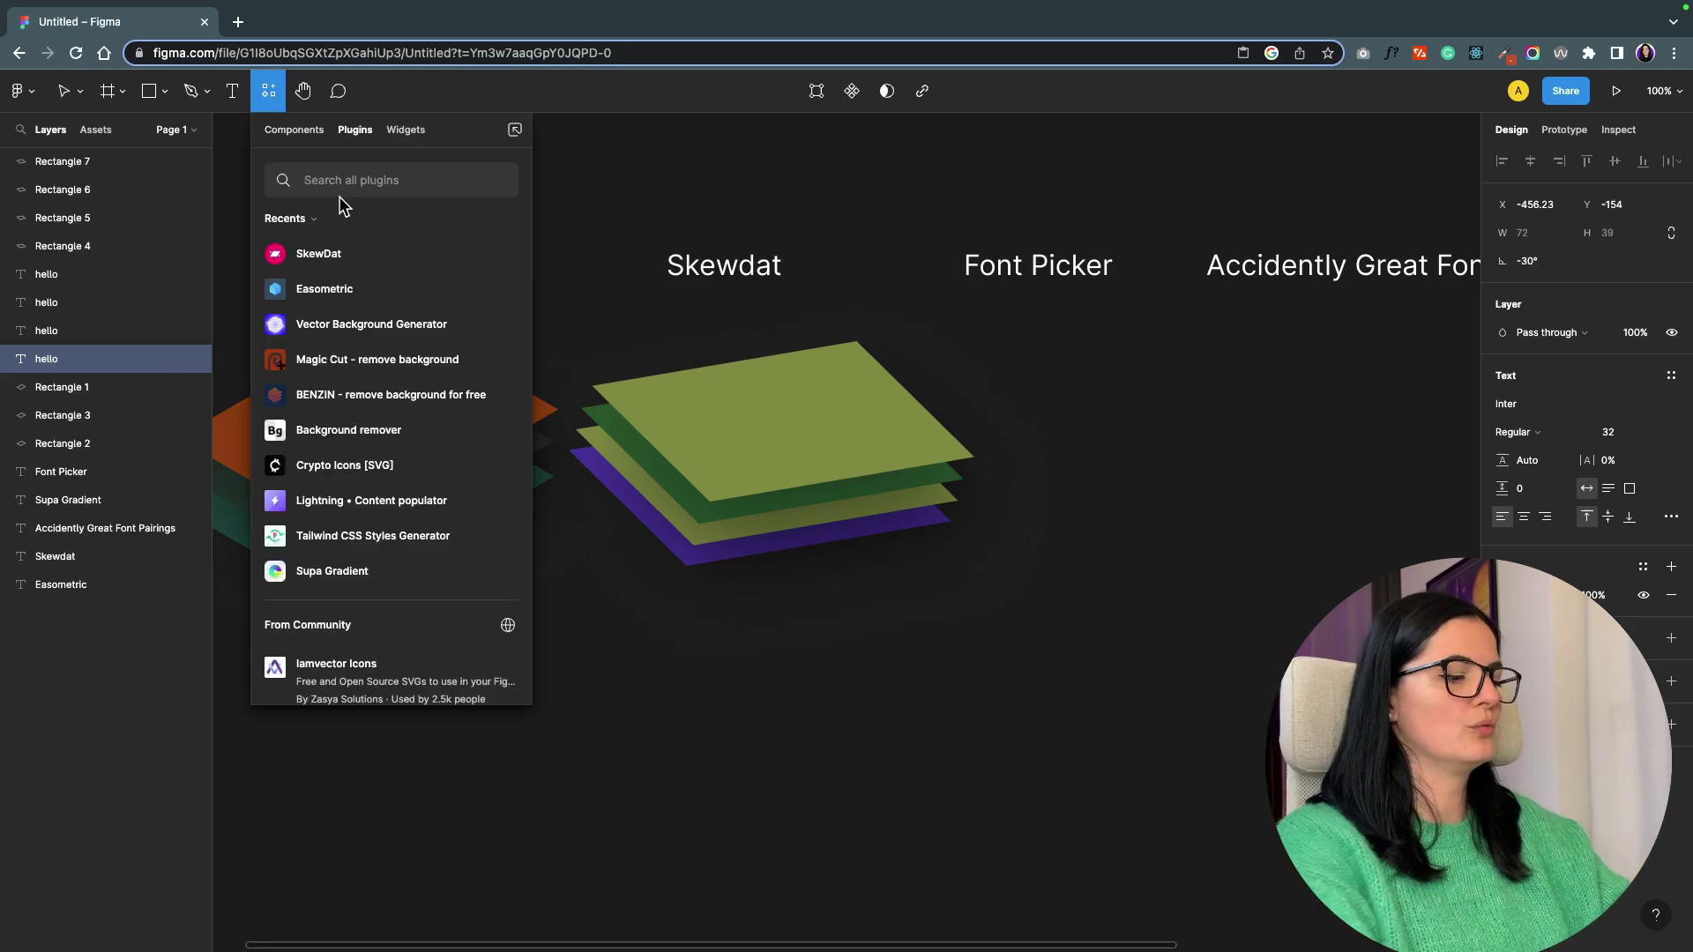
key("f")
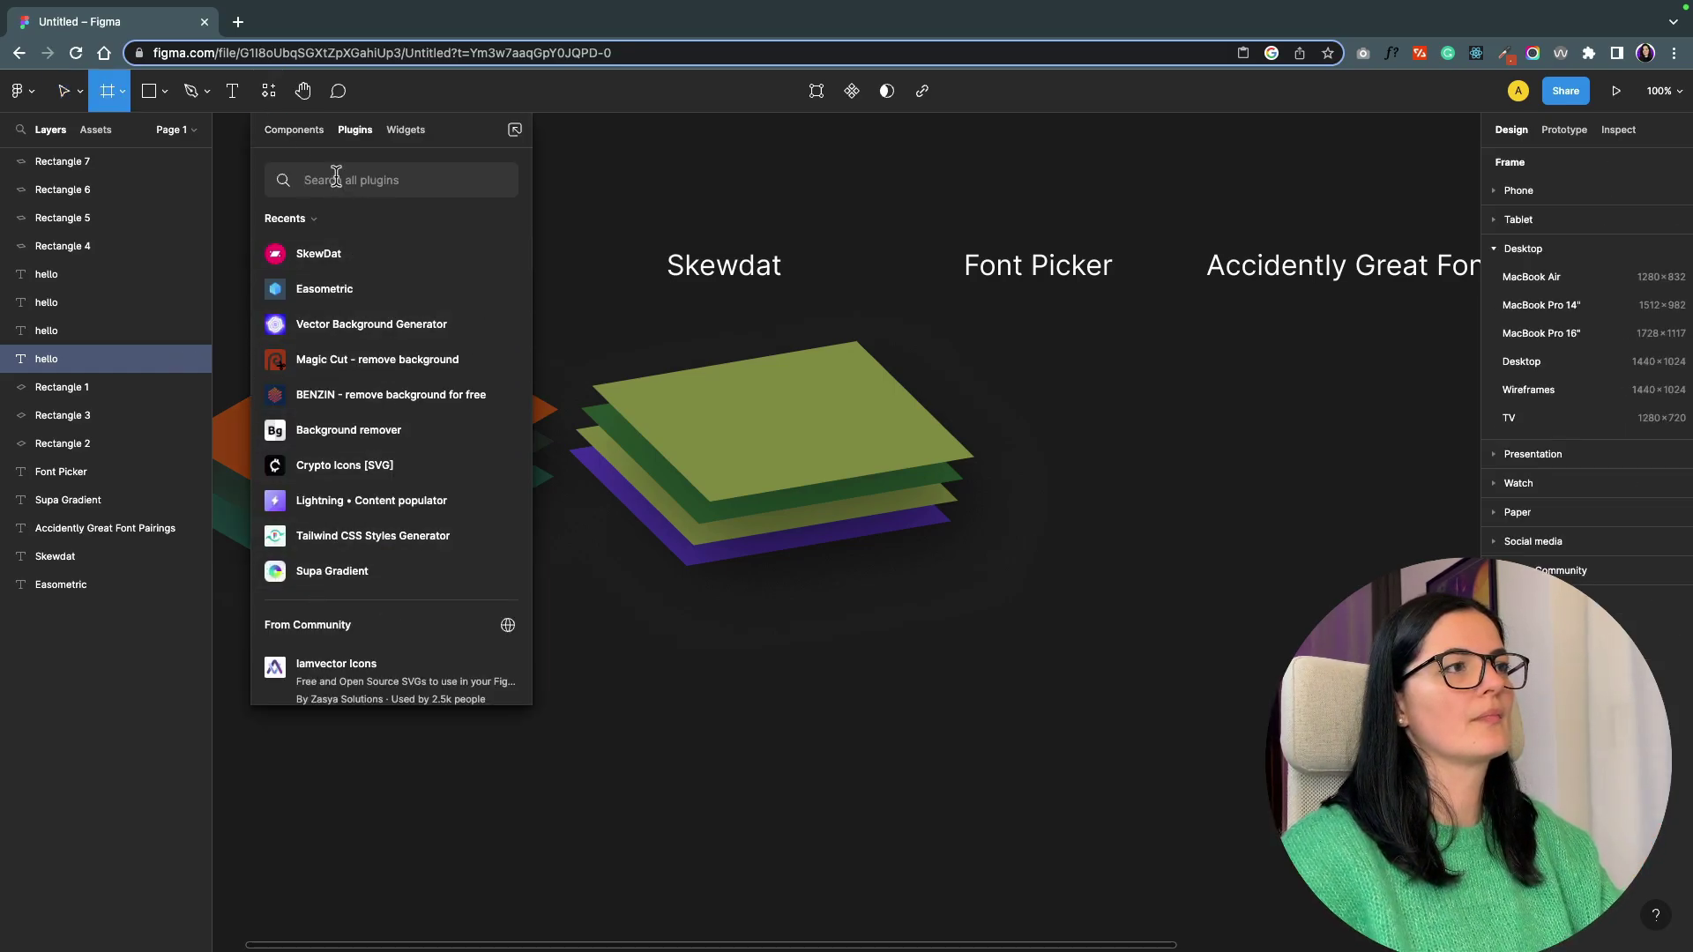
type("font")
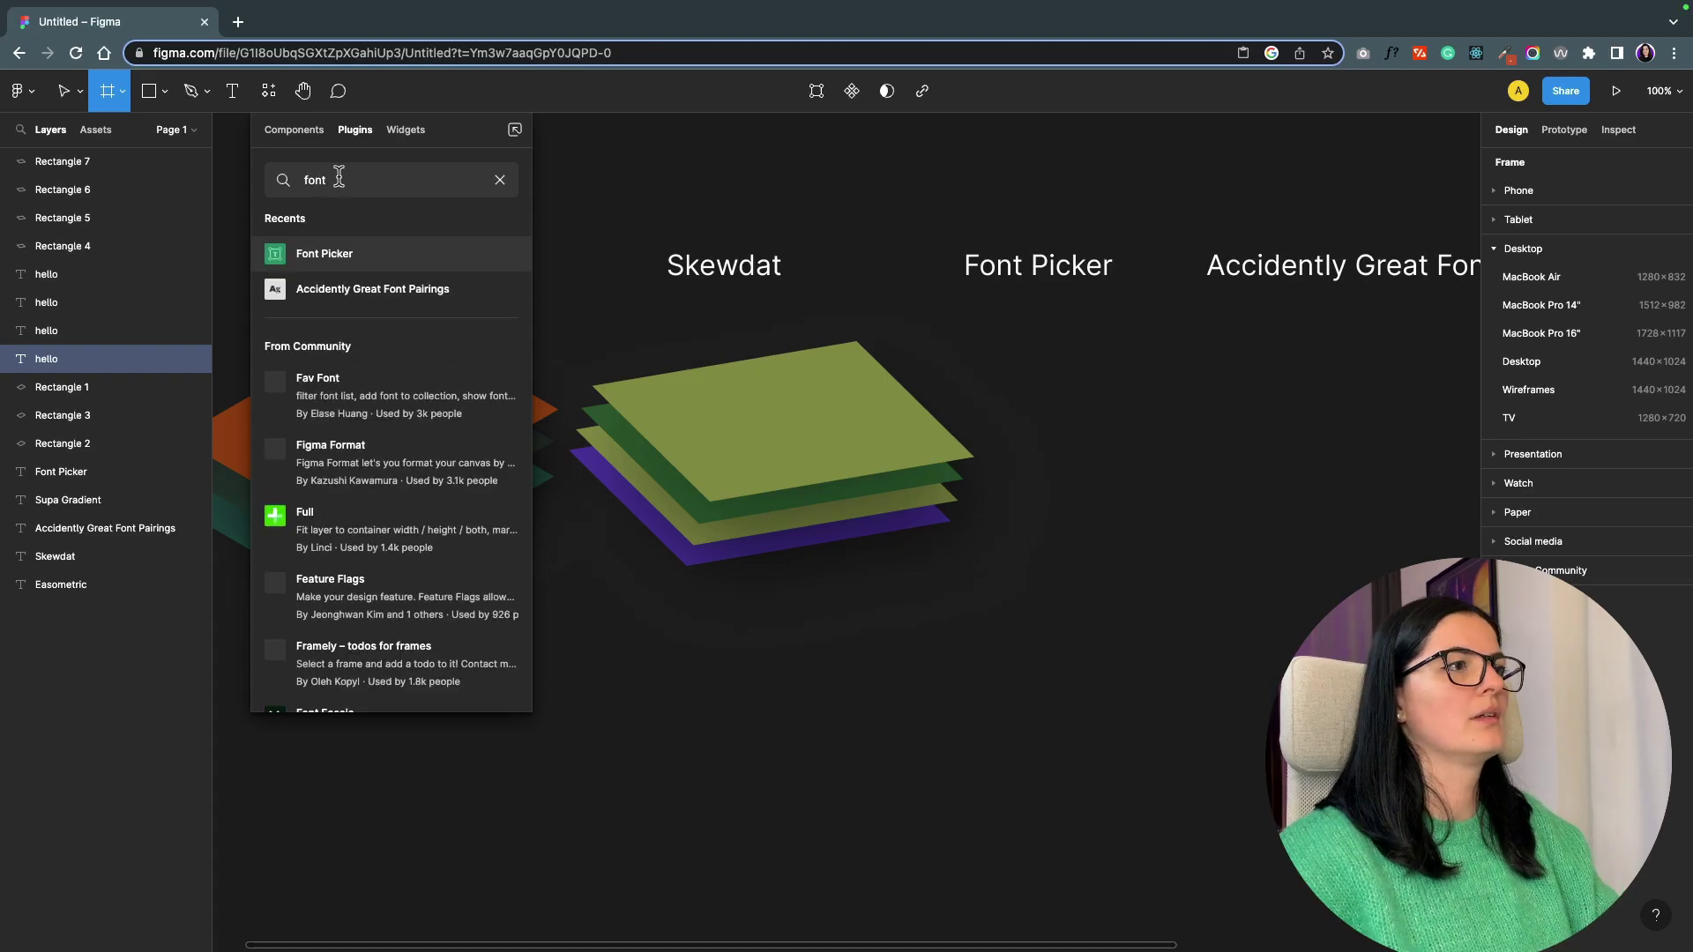
left_click(377, 262)
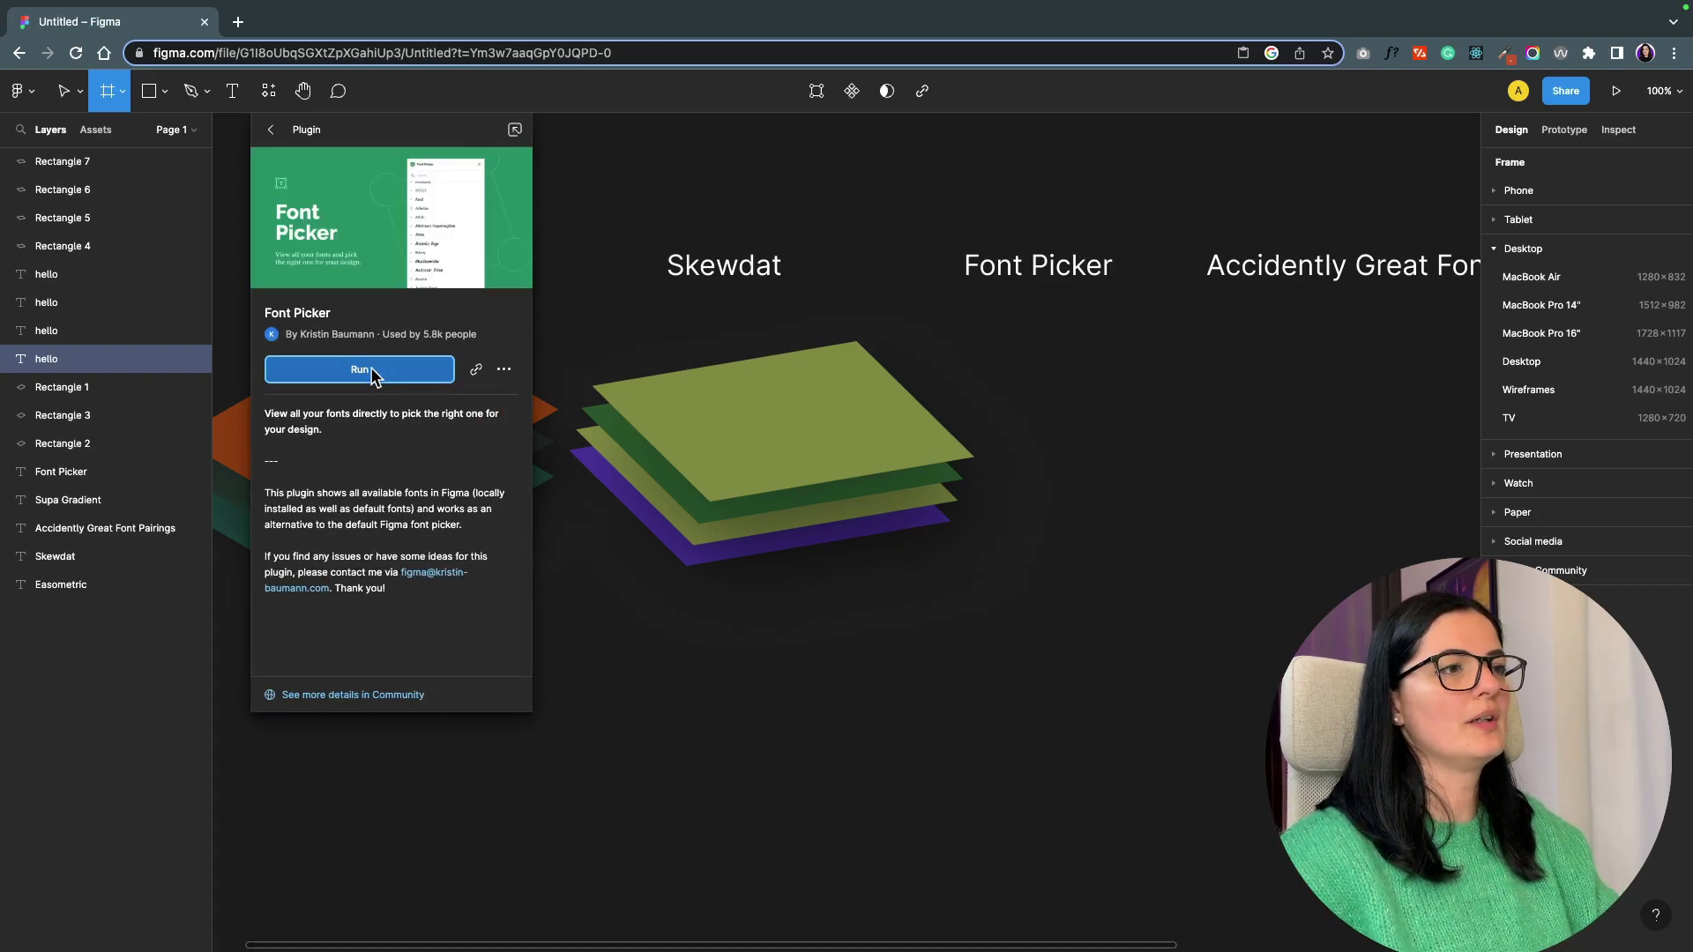
left_click(370, 367)
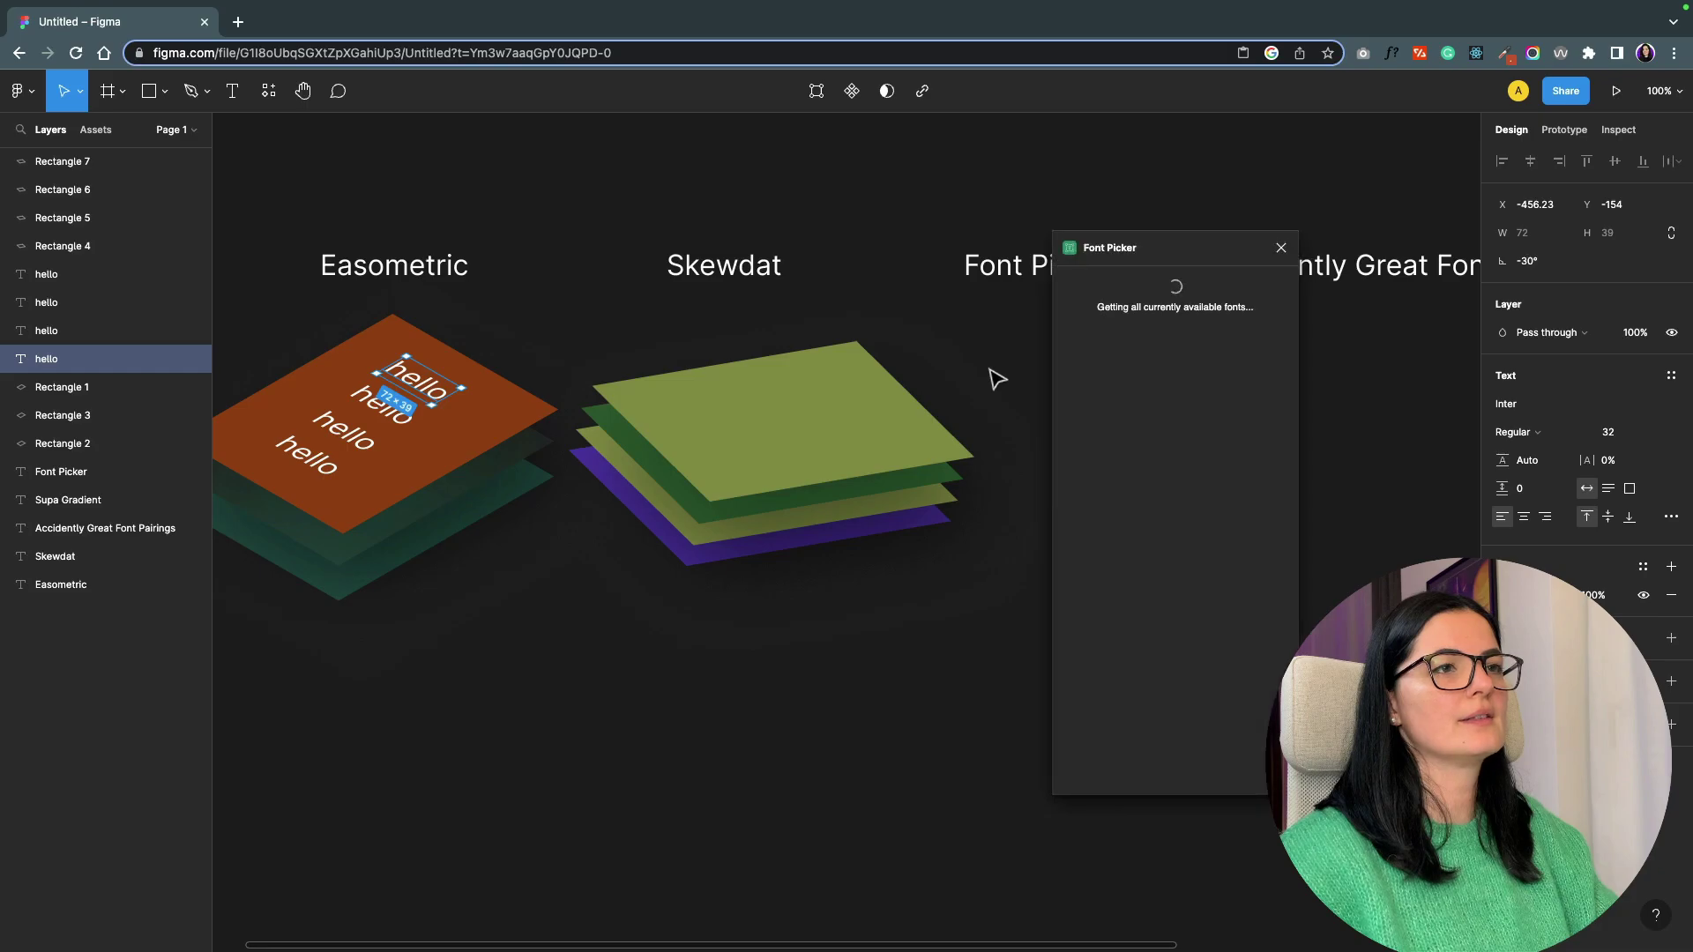
Set the top hello to BioRhyme Expanded and the second to Baloo Bhaijaan.
scroll(1184, 567, "down", 20)
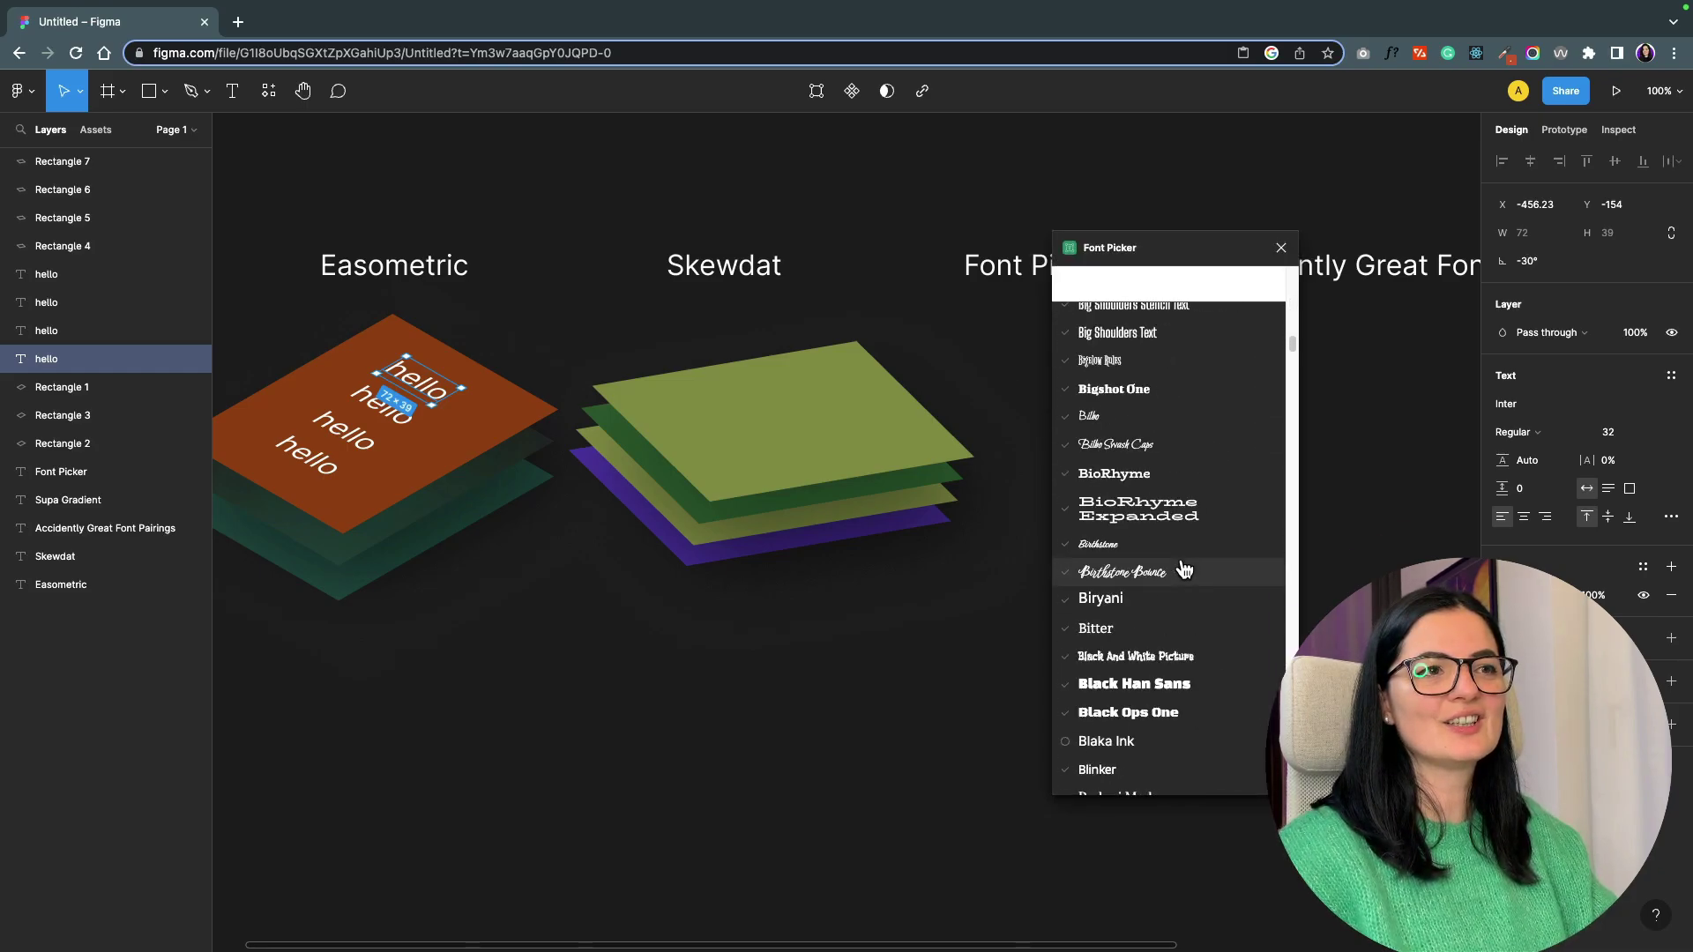
left_click(1149, 511)
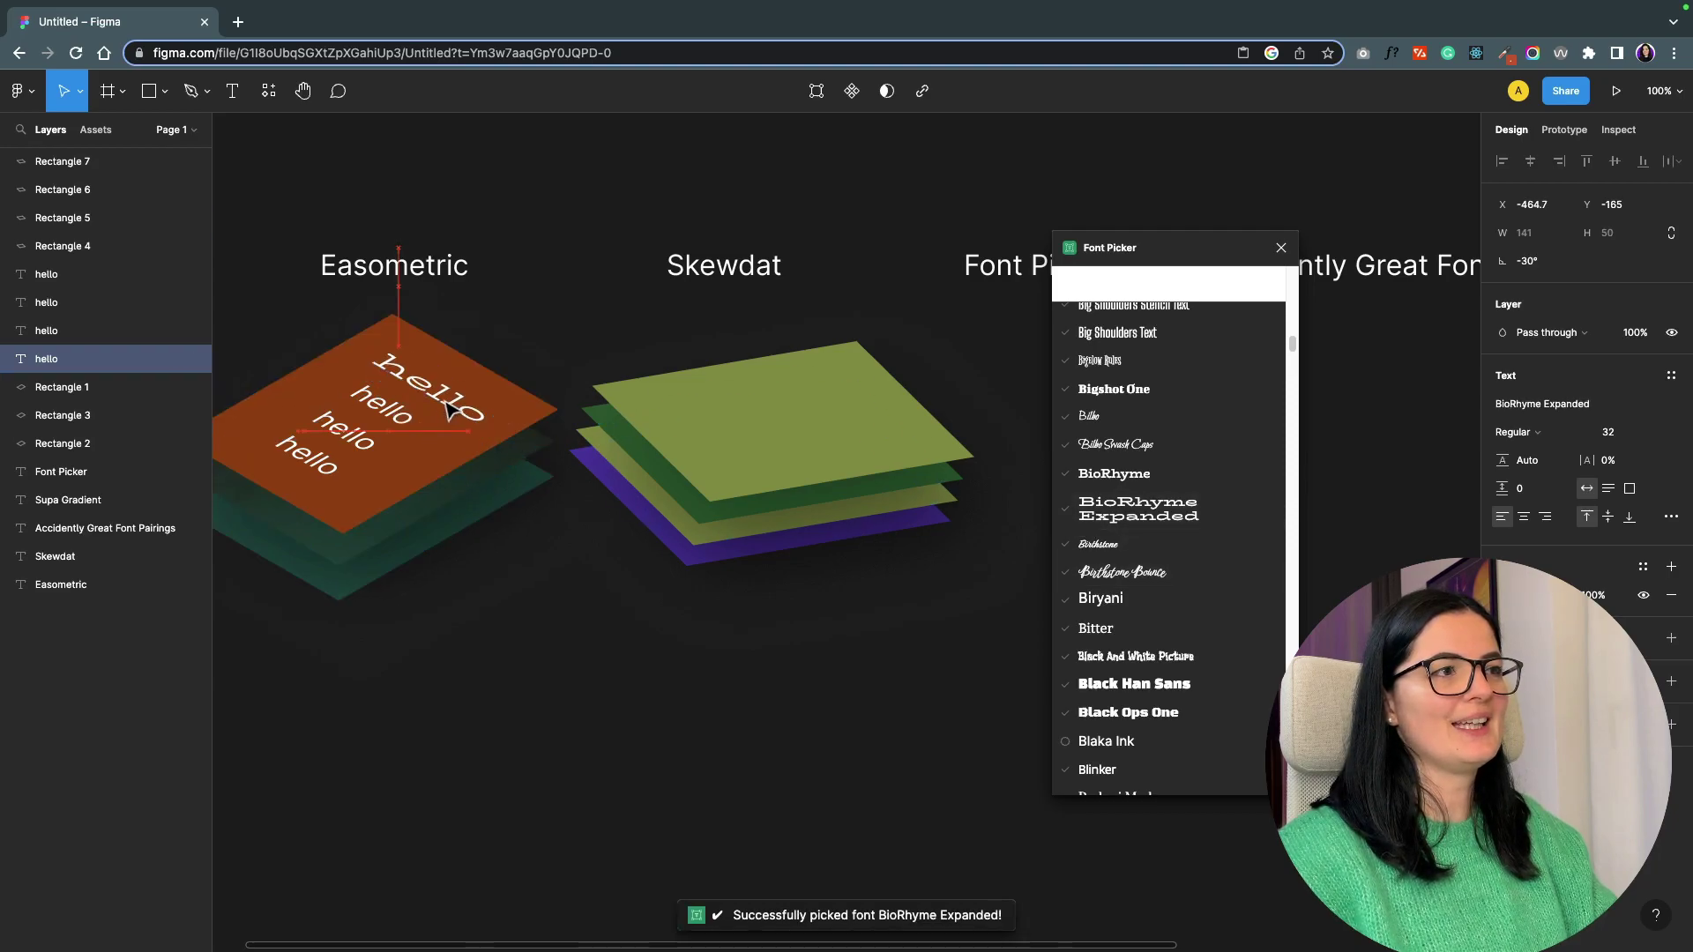
left_click(391, 423)
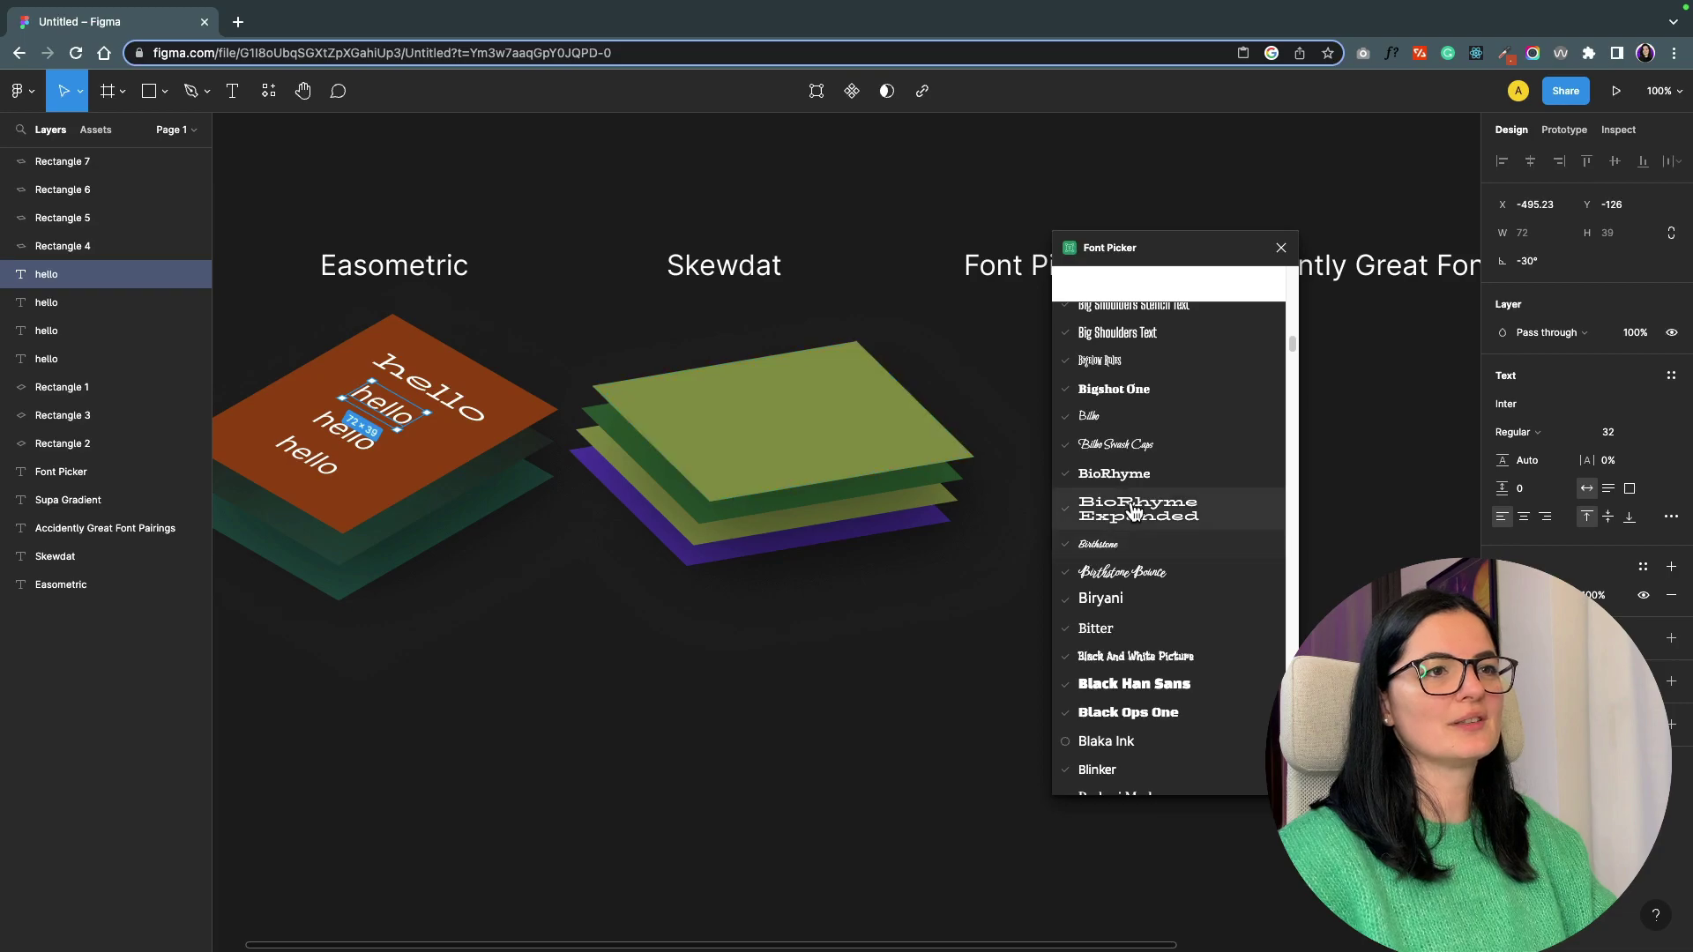
scroll(1128, 661, "up", 10)
left_click(1110, 364)
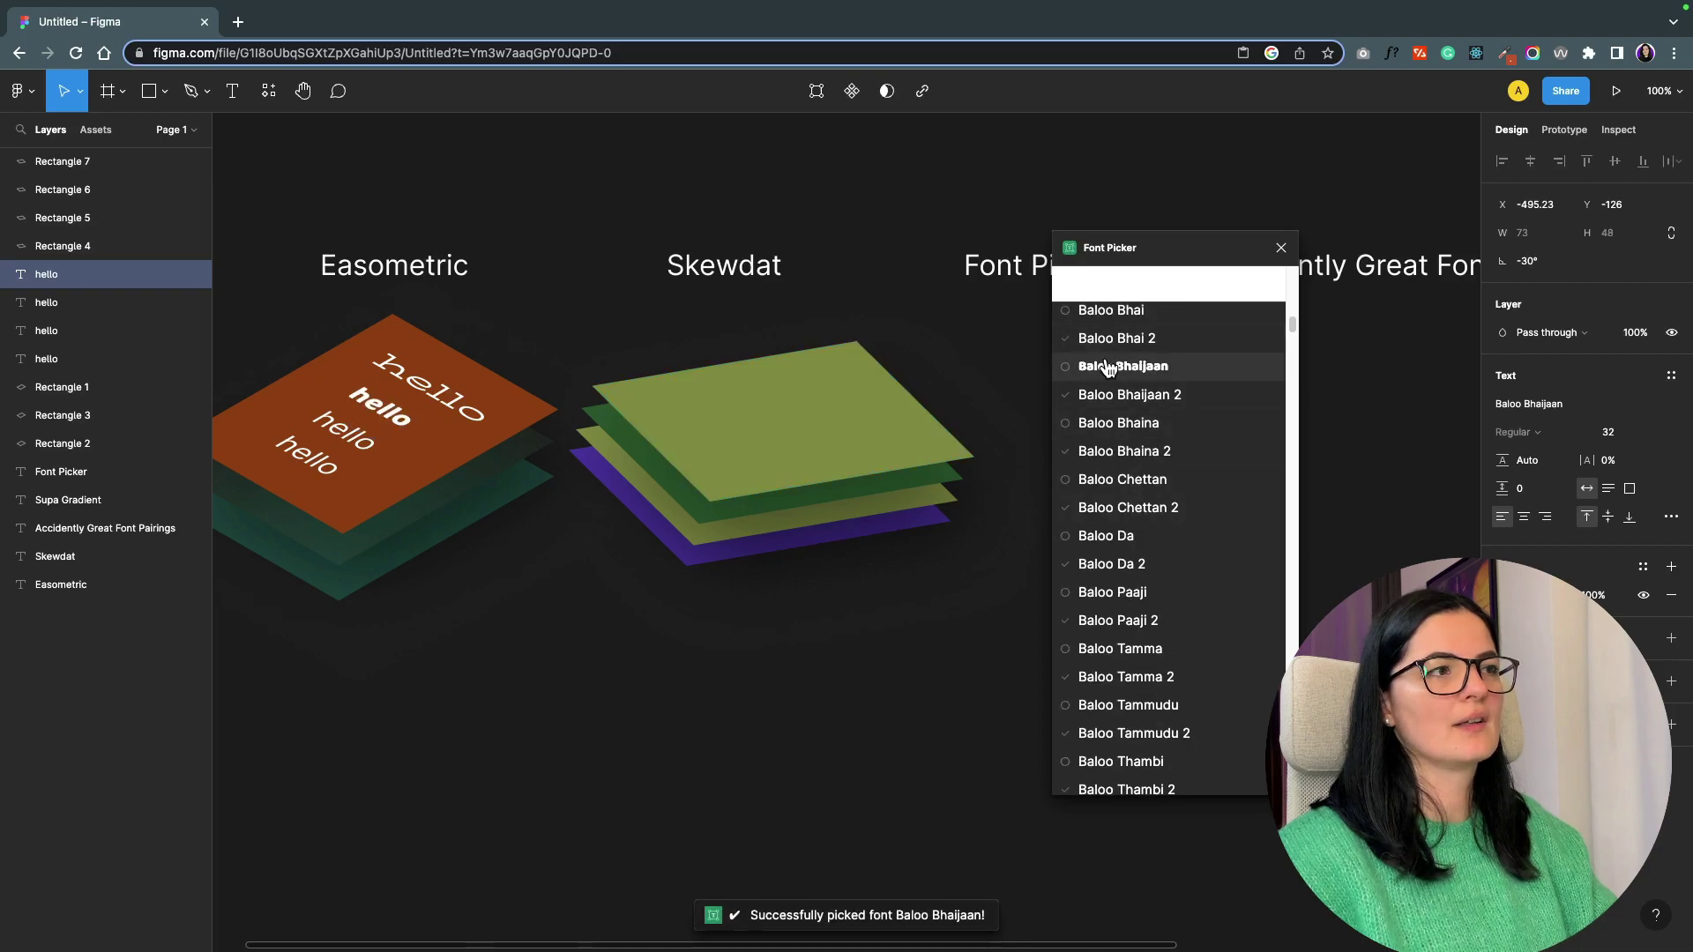
Set the third hello to Bahiana and the bottom hello to Audiowide.
left_click(327, 429)
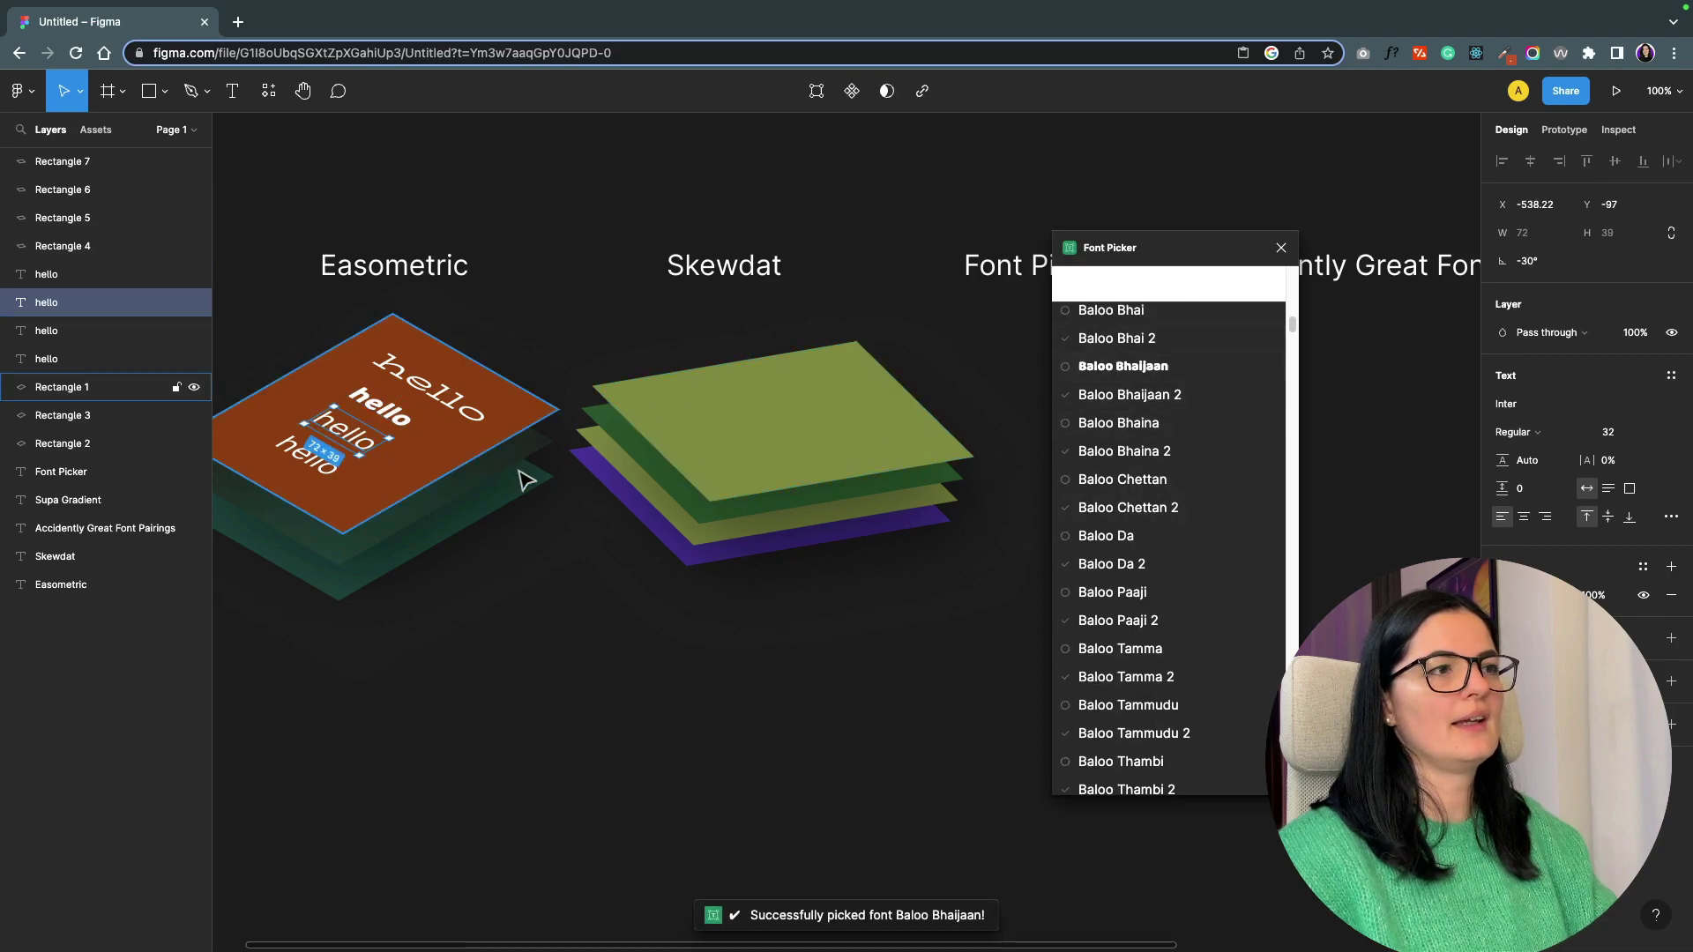
scroll(1160, 583, "up", 6)
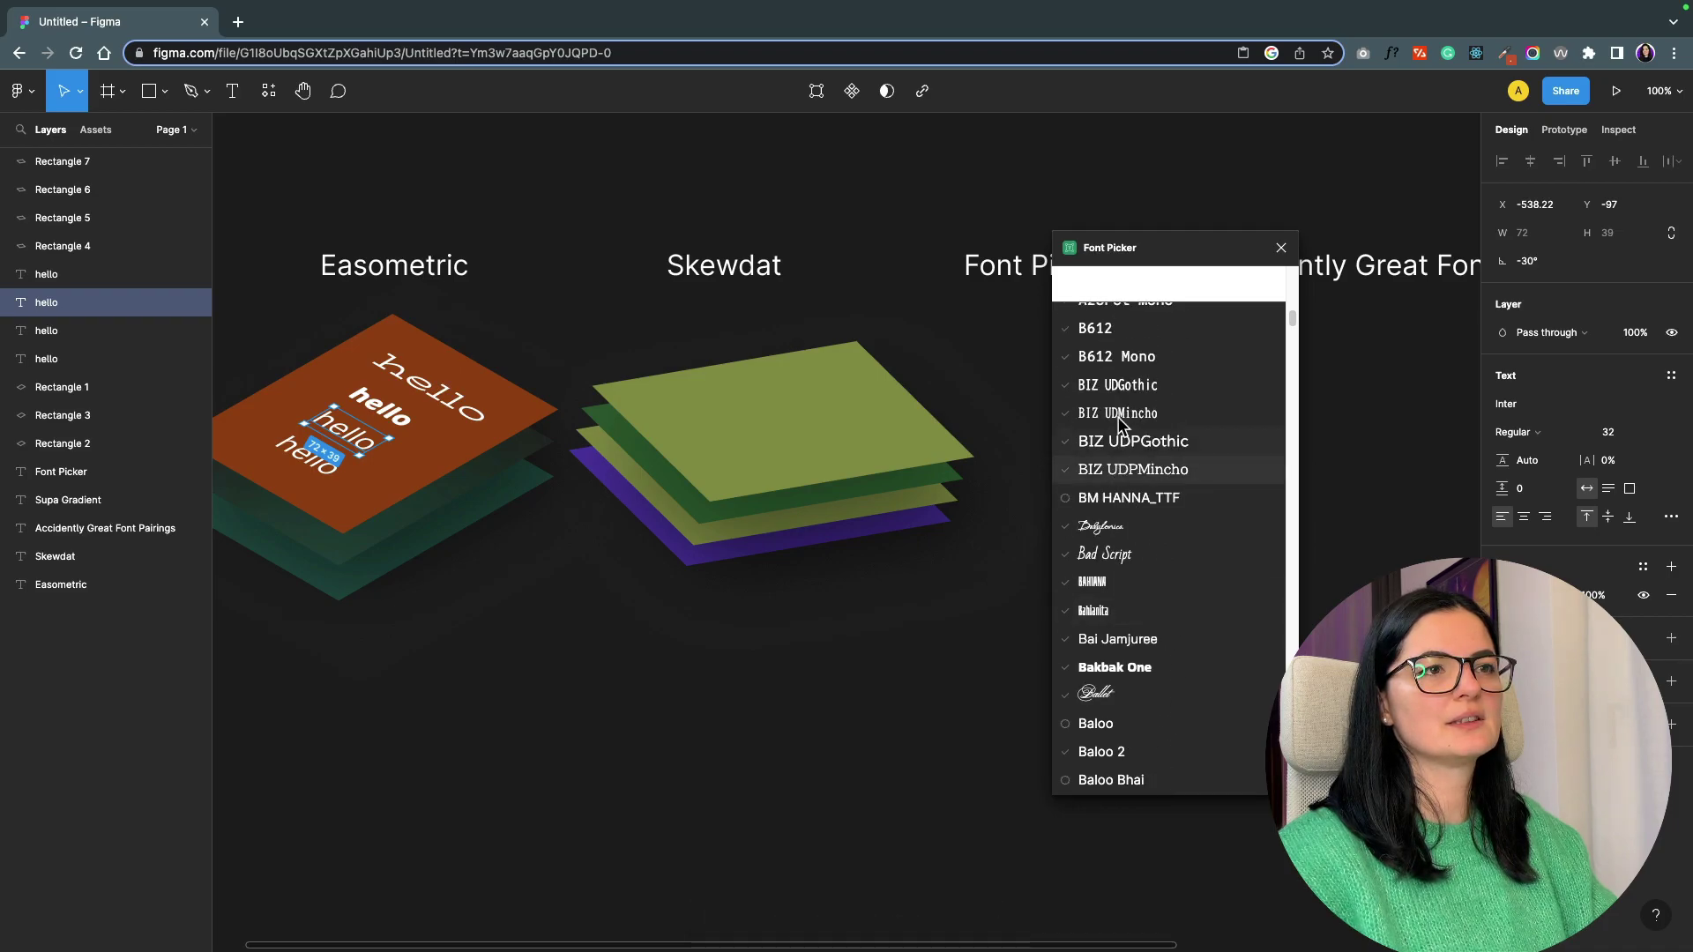
left_click(1094, 584)
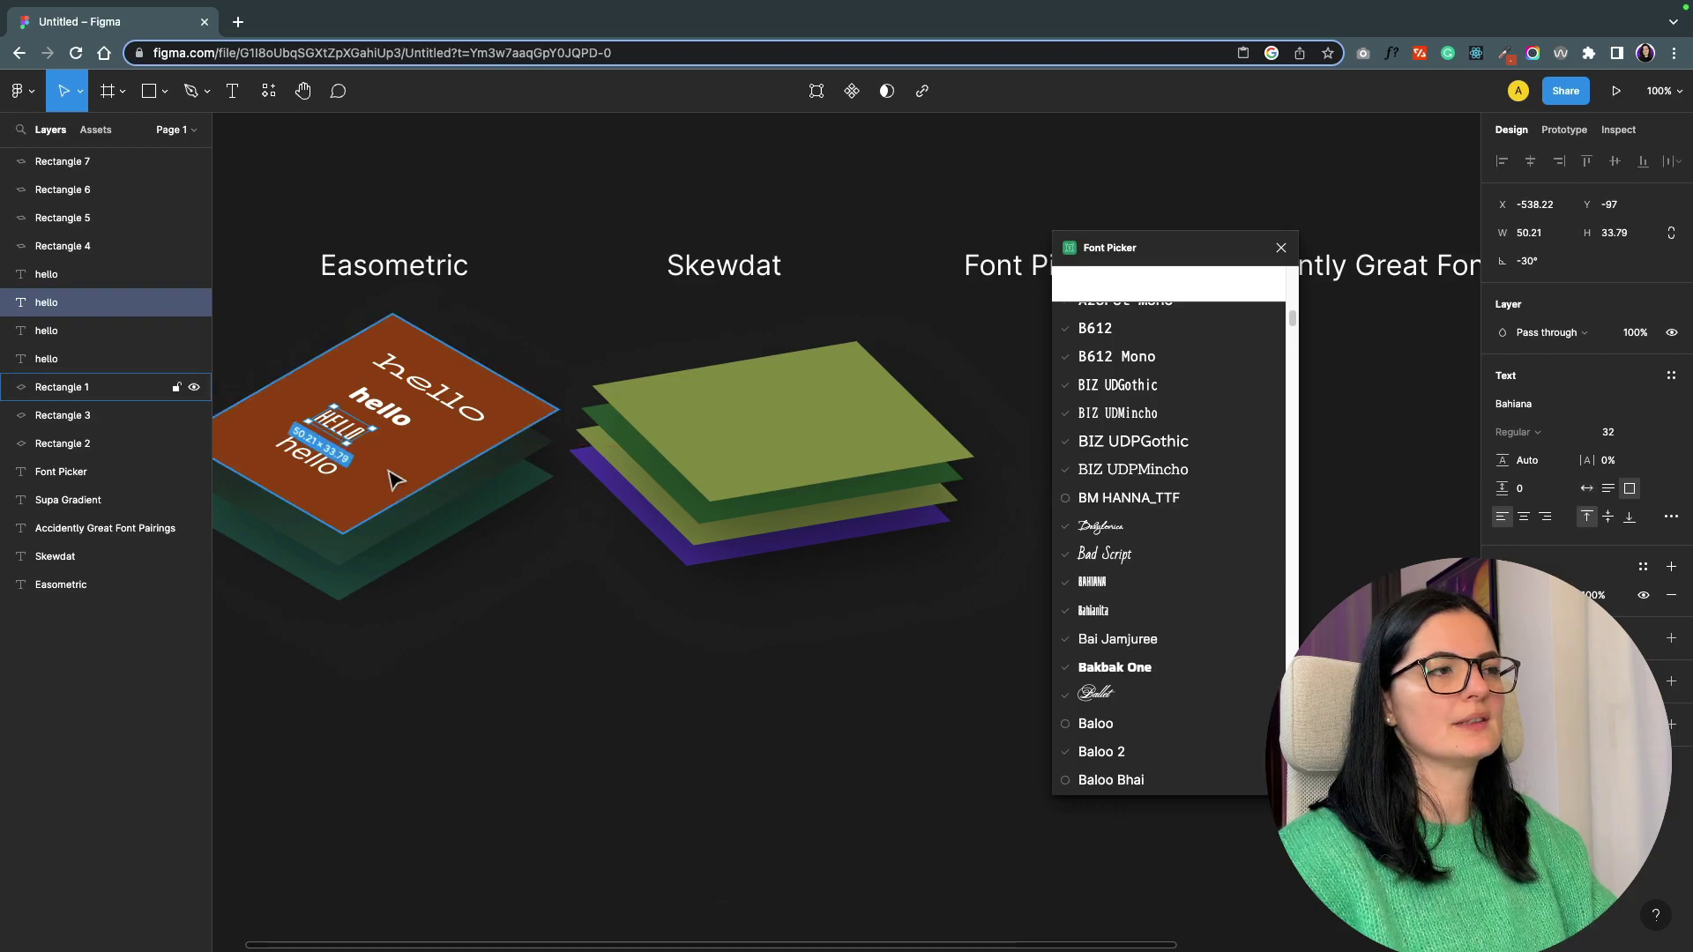
left_click(309, 460)
scroll(1155, 467, "up", 5)
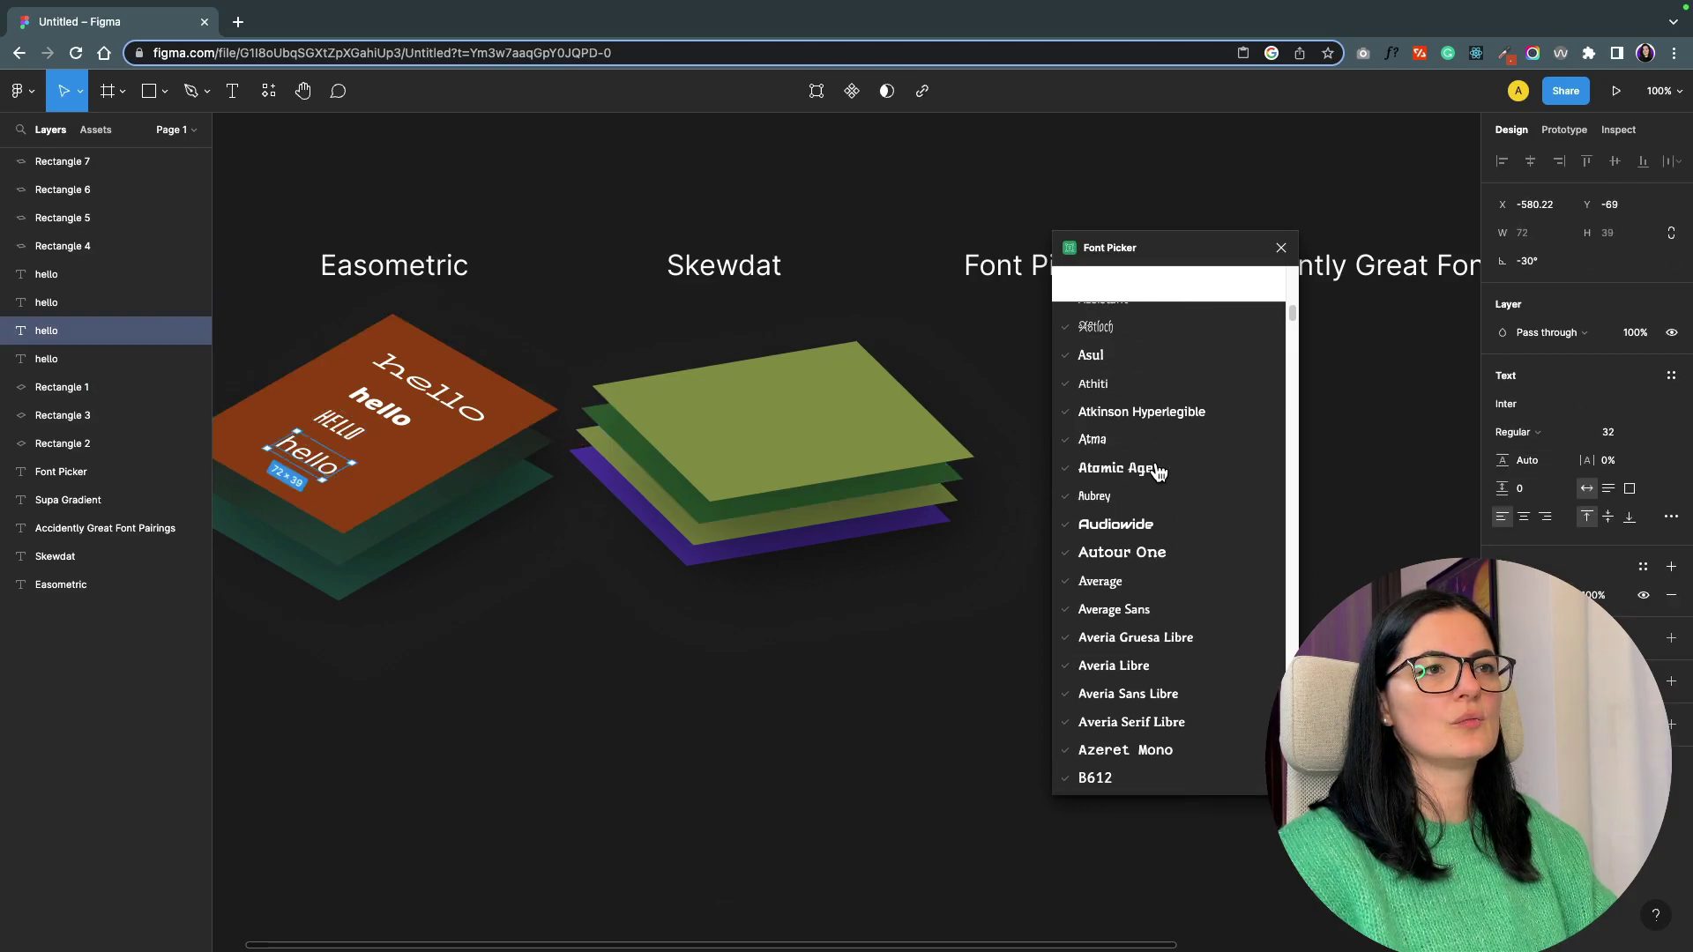
left_click(1147, 565)
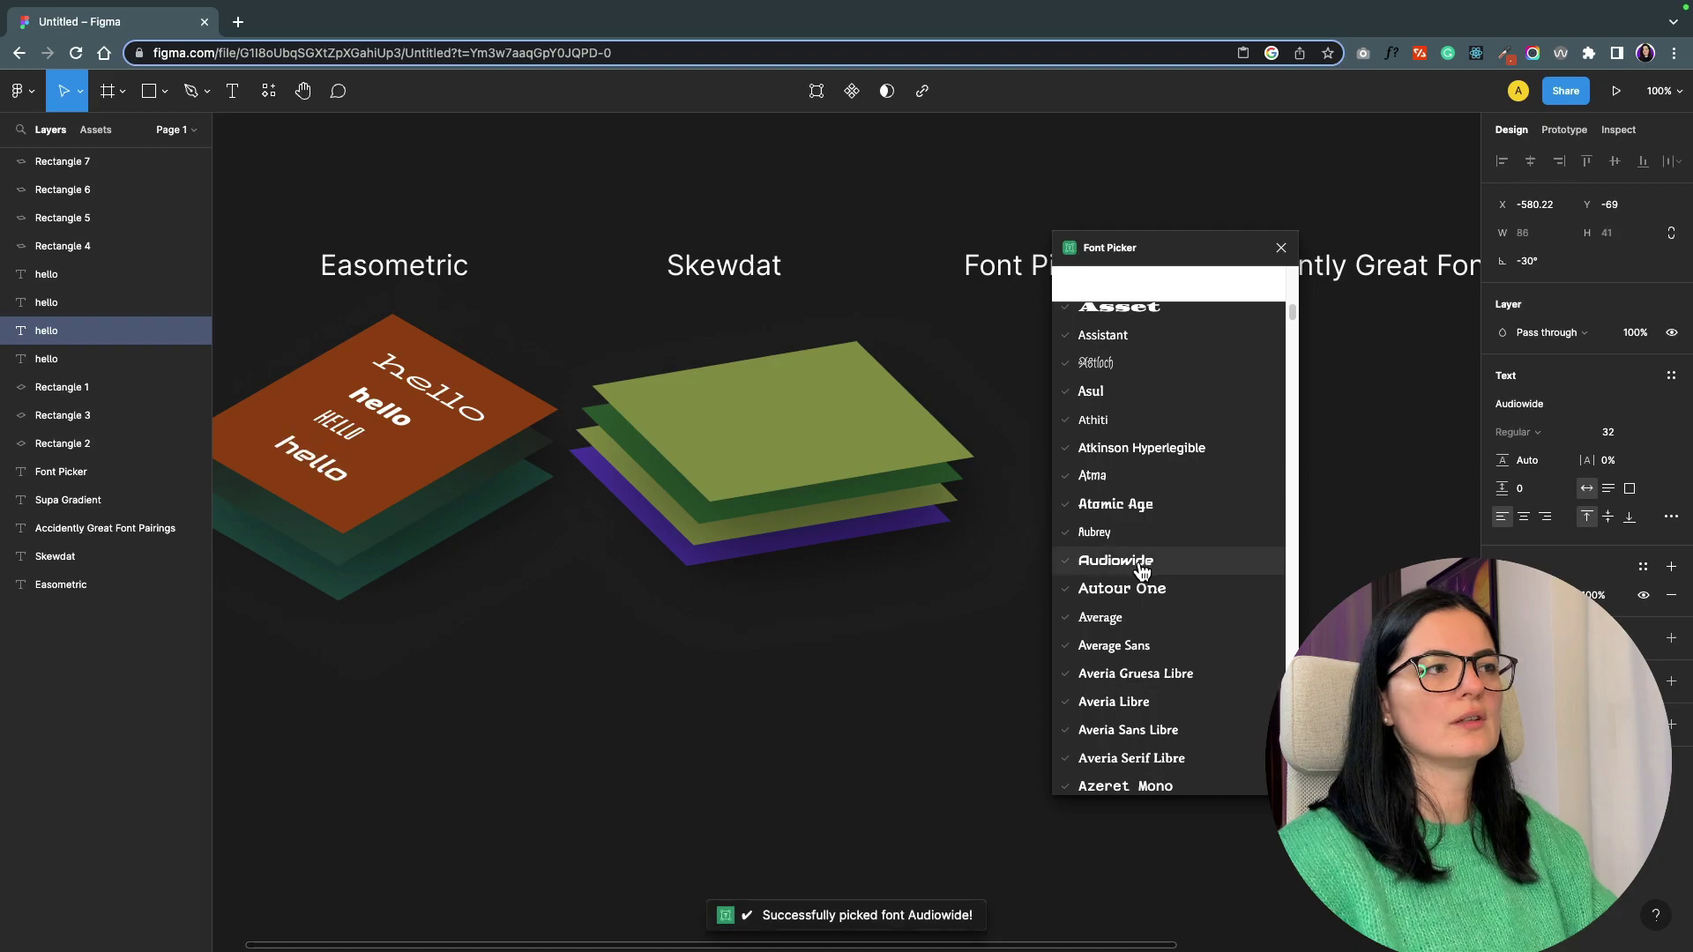
Nudge the Bahiana HELLO text slightly lower.
left_click(450, 617)
left_click(335, 485)
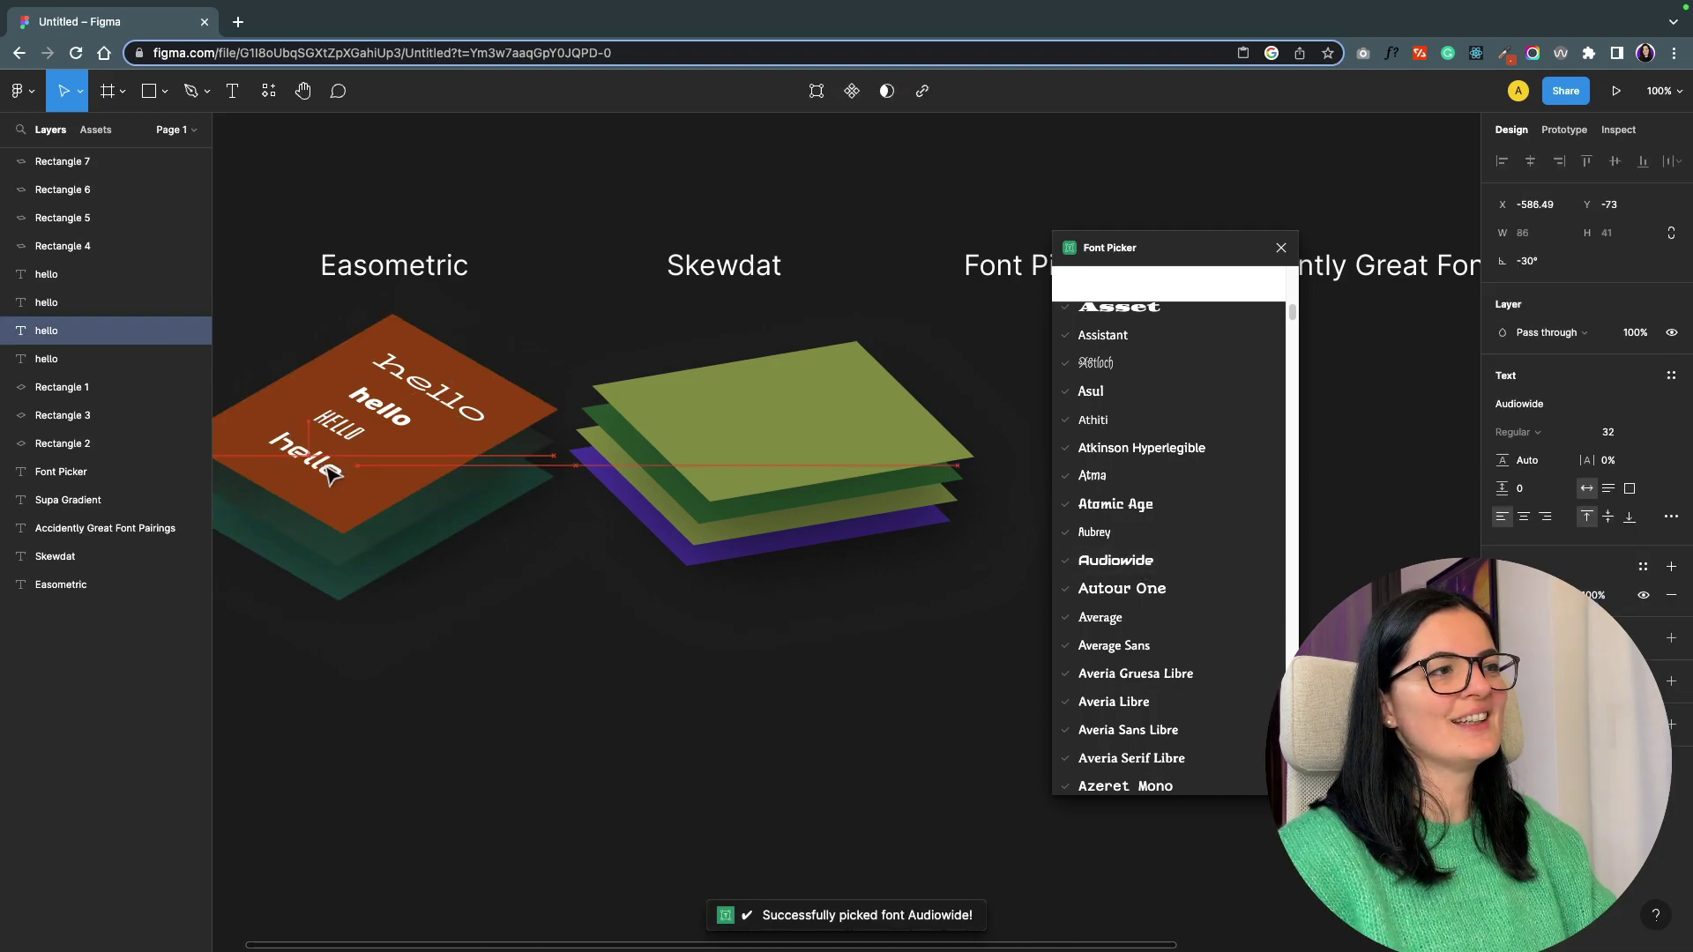
left_click(348, 430)
double_click(351, 431)
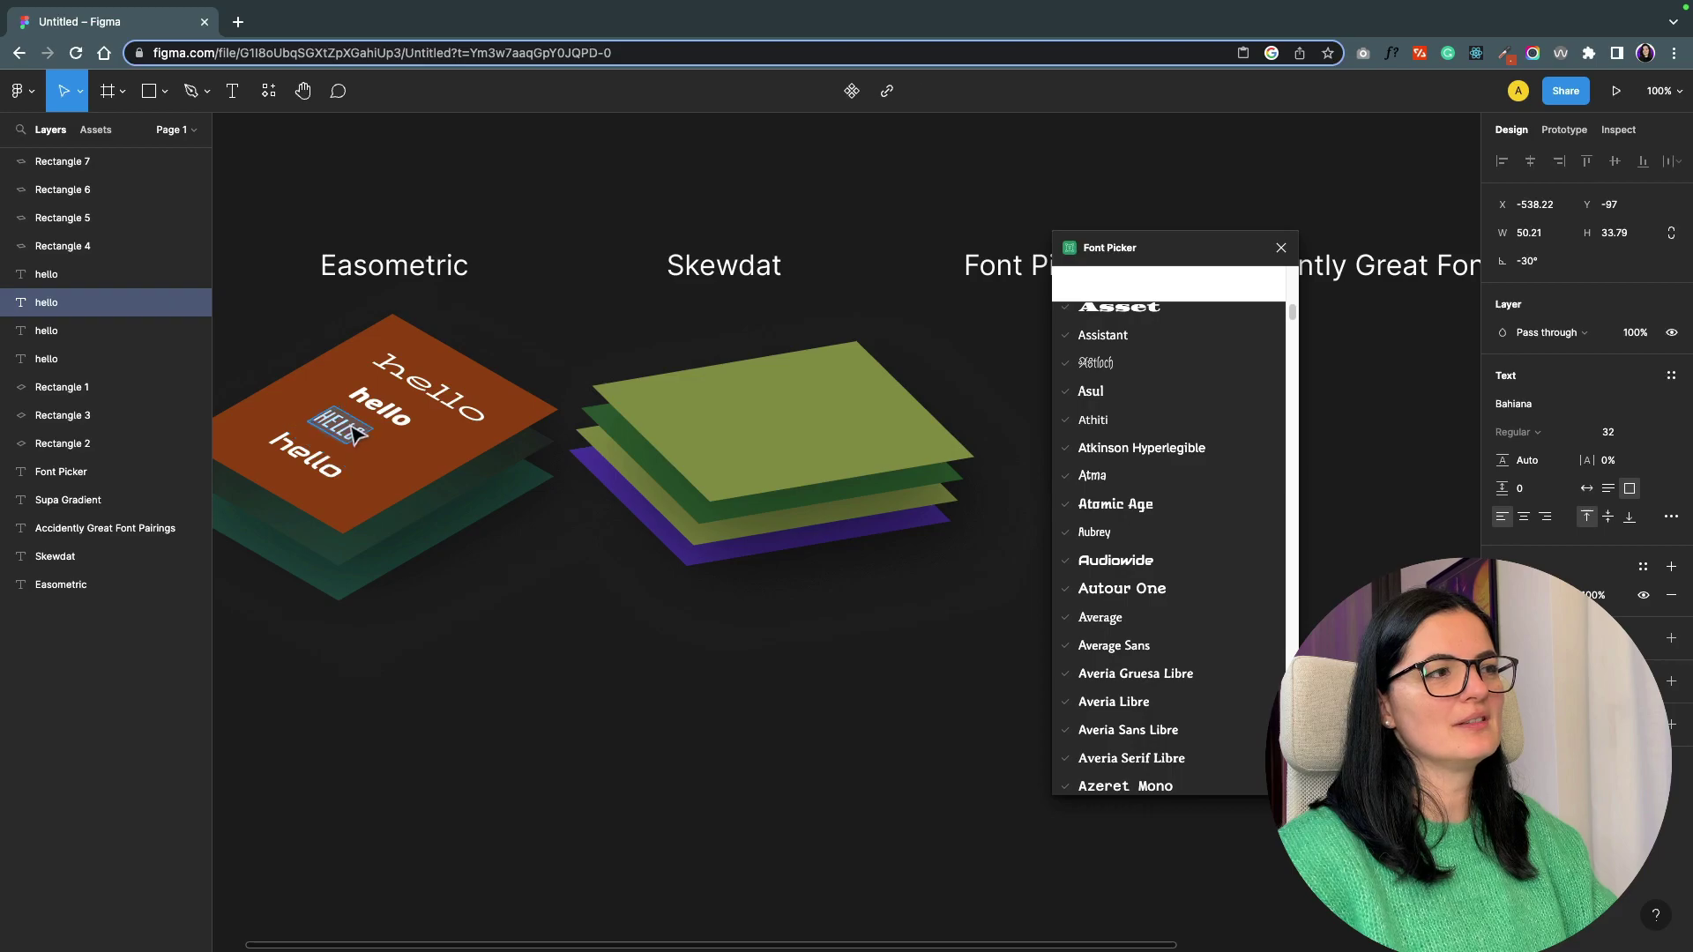
key("Escape")
left_click_drag(355, 439, 353, 441)
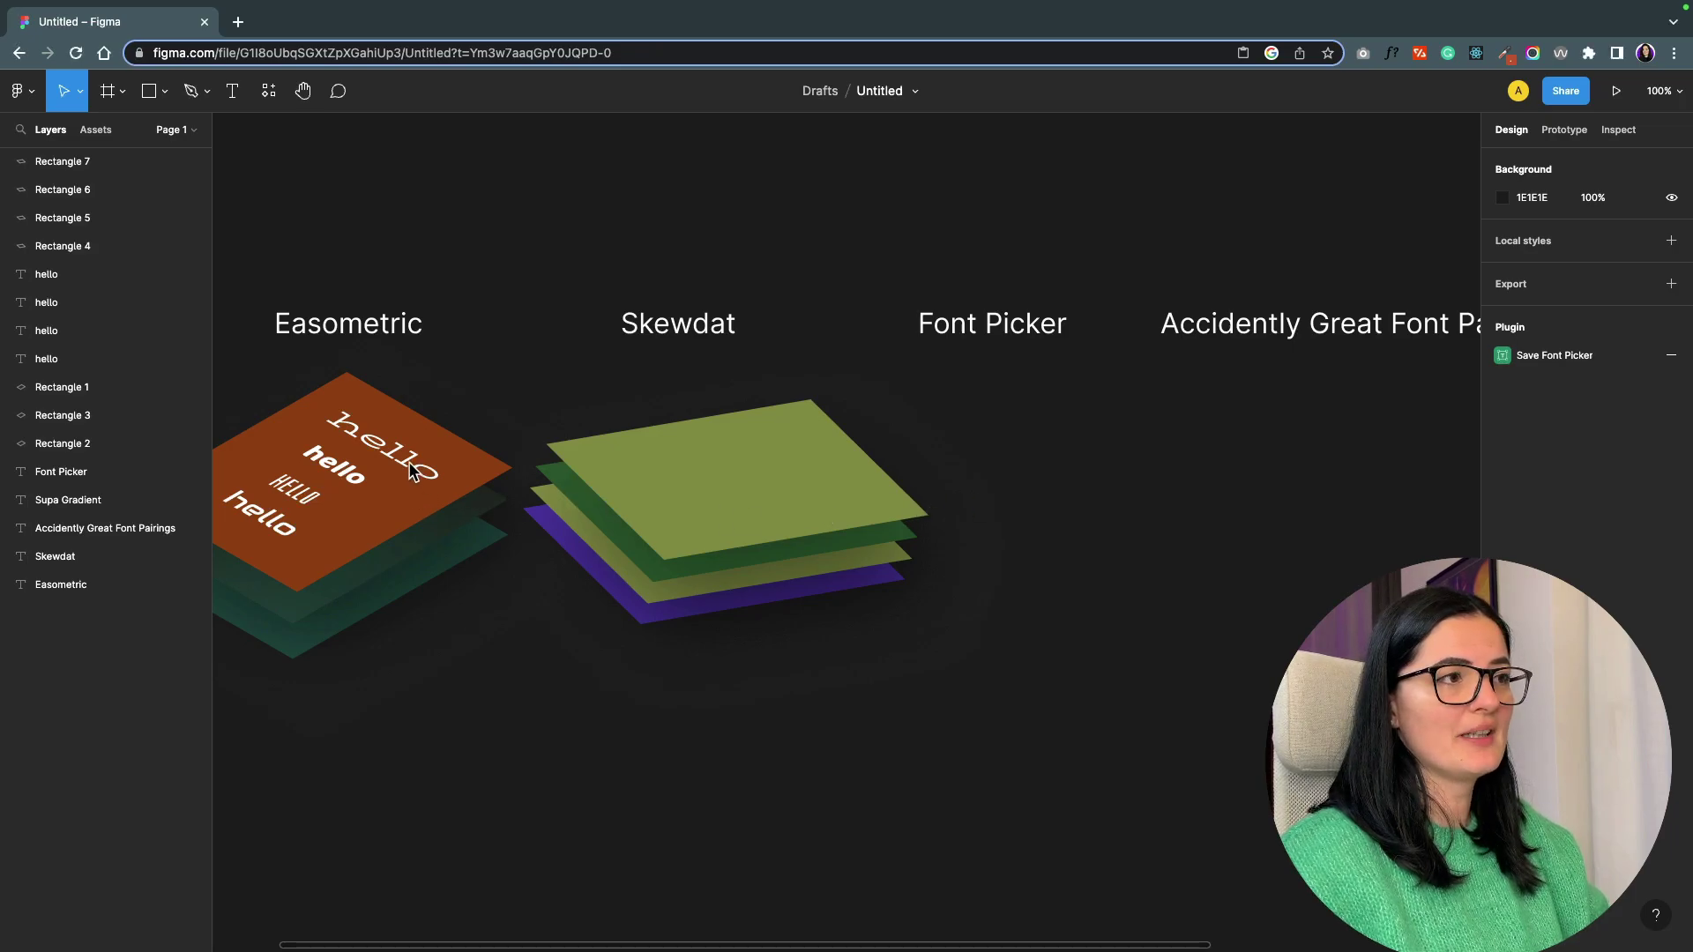
Confirm the top hello's font and move the BioRhyme Expanded hello off the orange card.
left_click(375, 453)
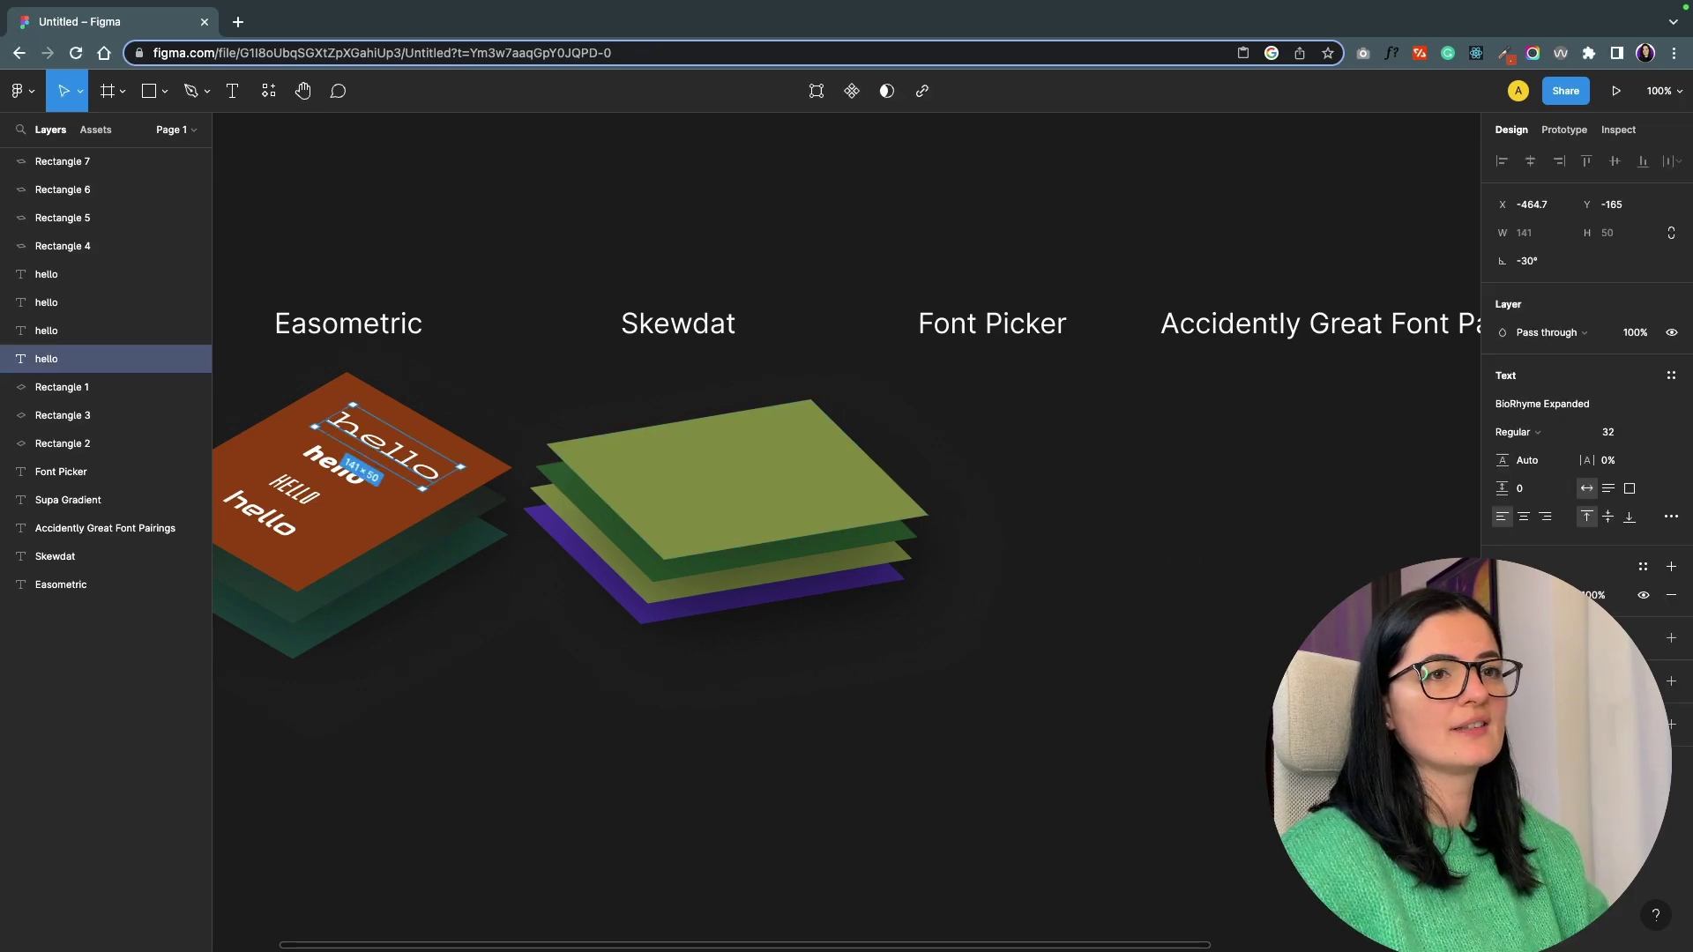
left_click(1675, 409)
scroll(1625, 542, "down", 5)
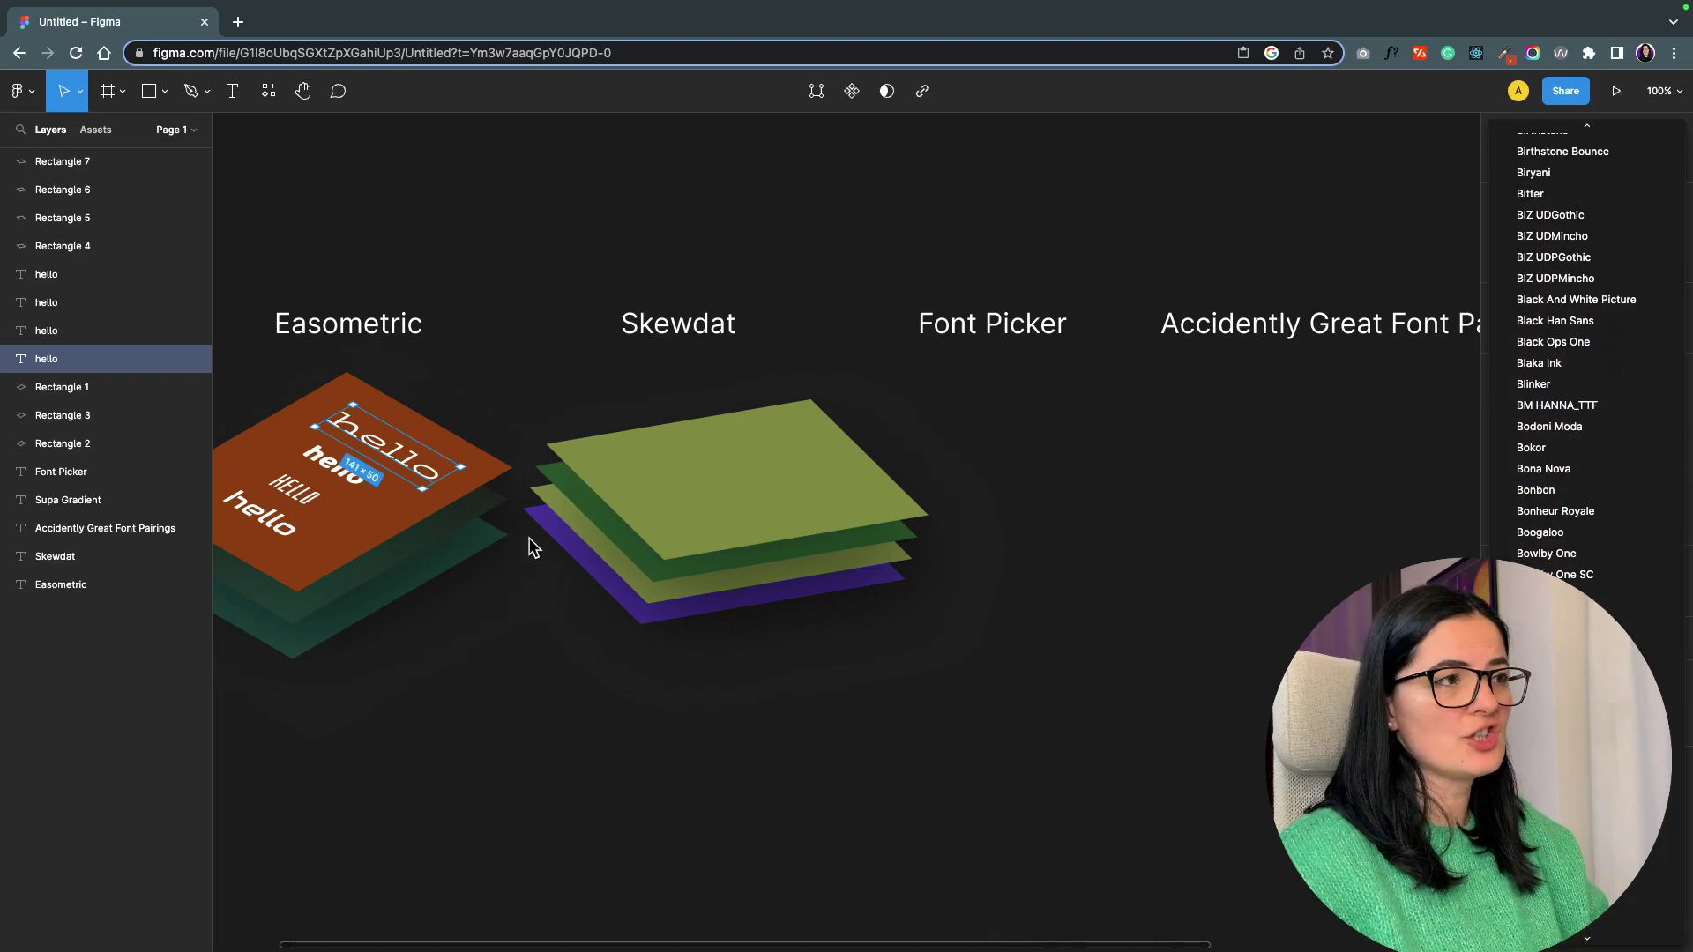
left_click(538, 688)
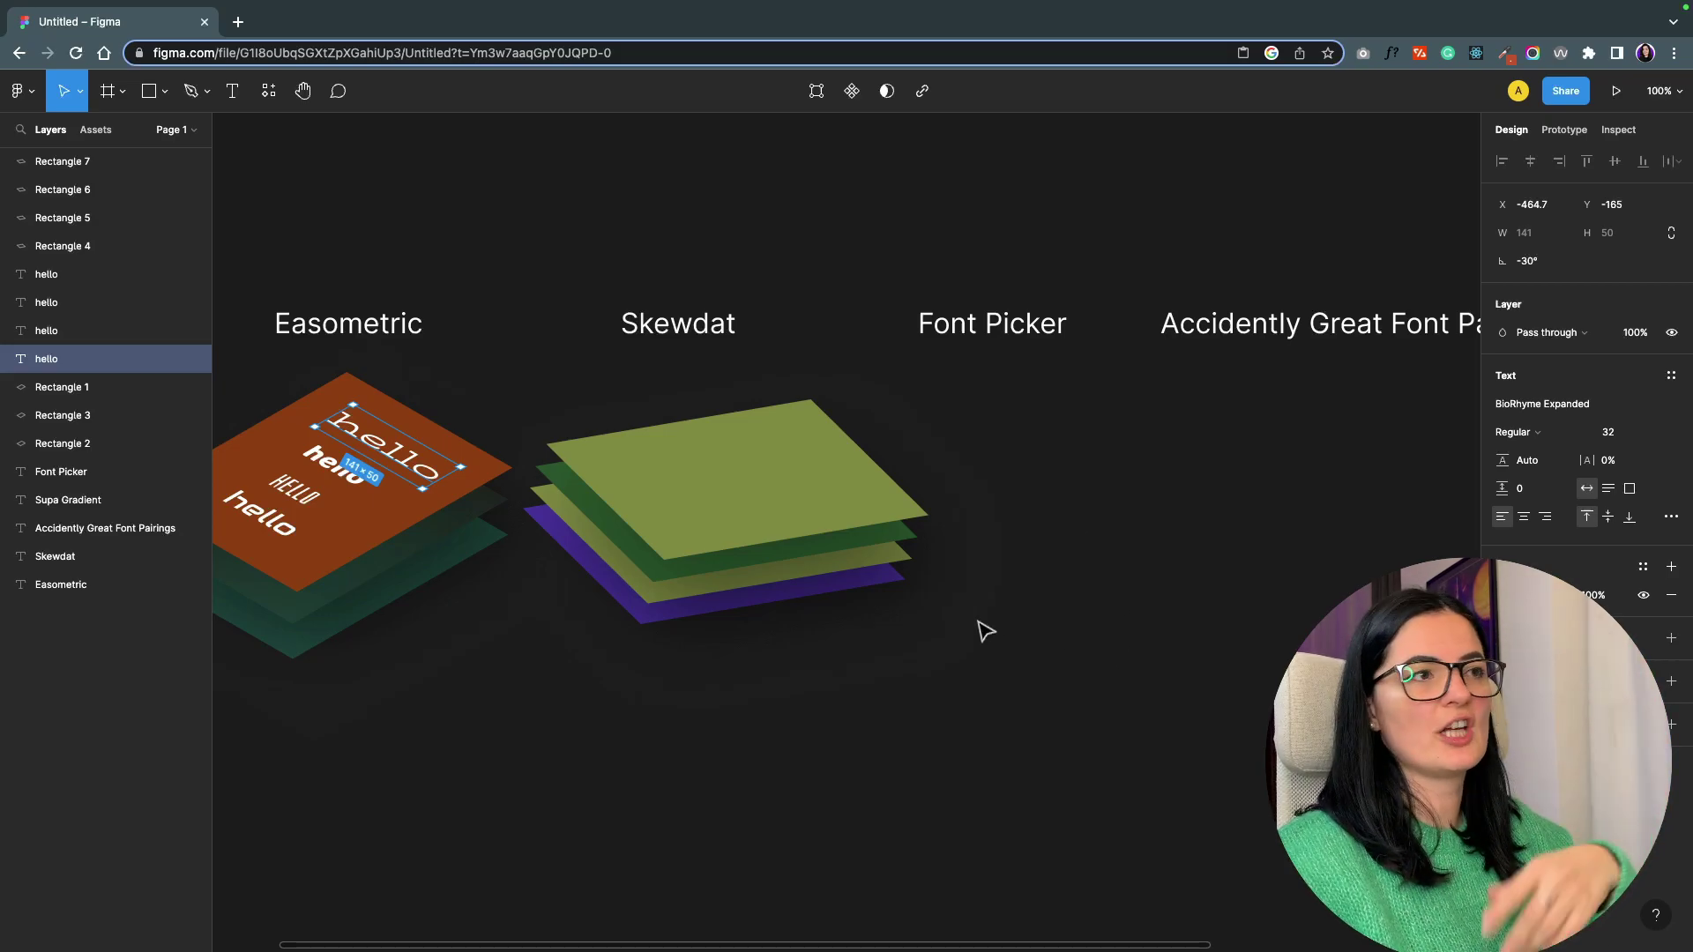
left_click_drag(420, 476, 1049, 432)
Move the Bahiana HELLO, Baloo and Audiowide hellos beneath the Font Picker heading.
left_click(342, 516)
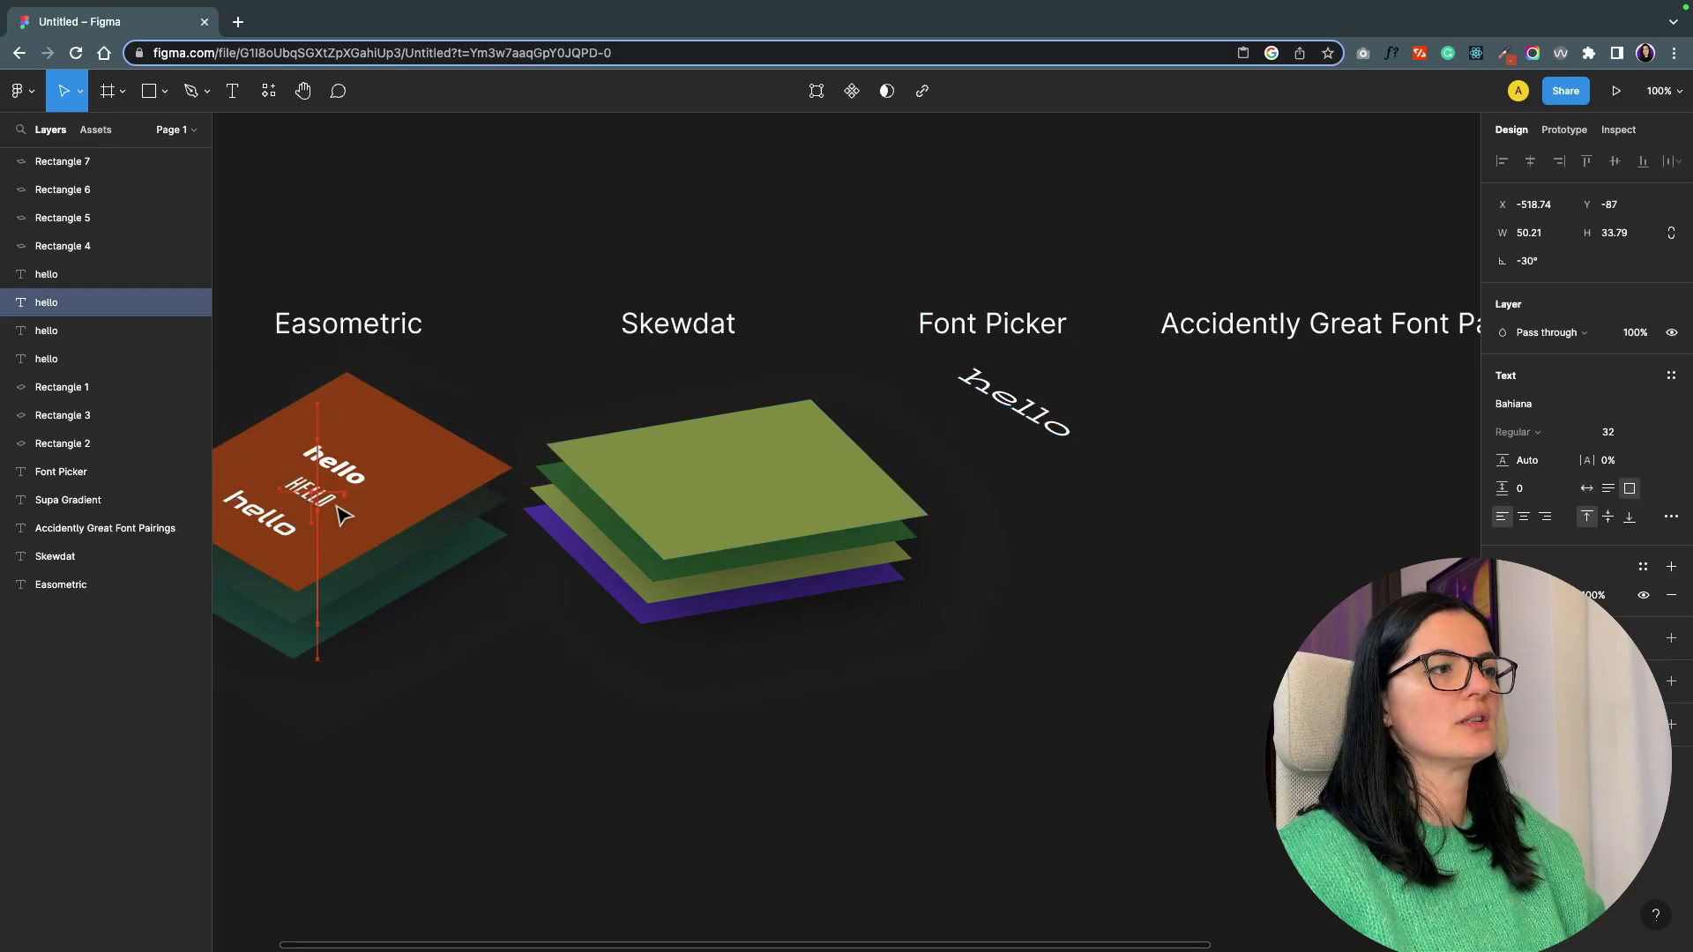
left_click_drag(342, 516, 981, 441)
left_click_drag(334, 465, 957, 479)
left_click_drag(258, 513, 979, 533)
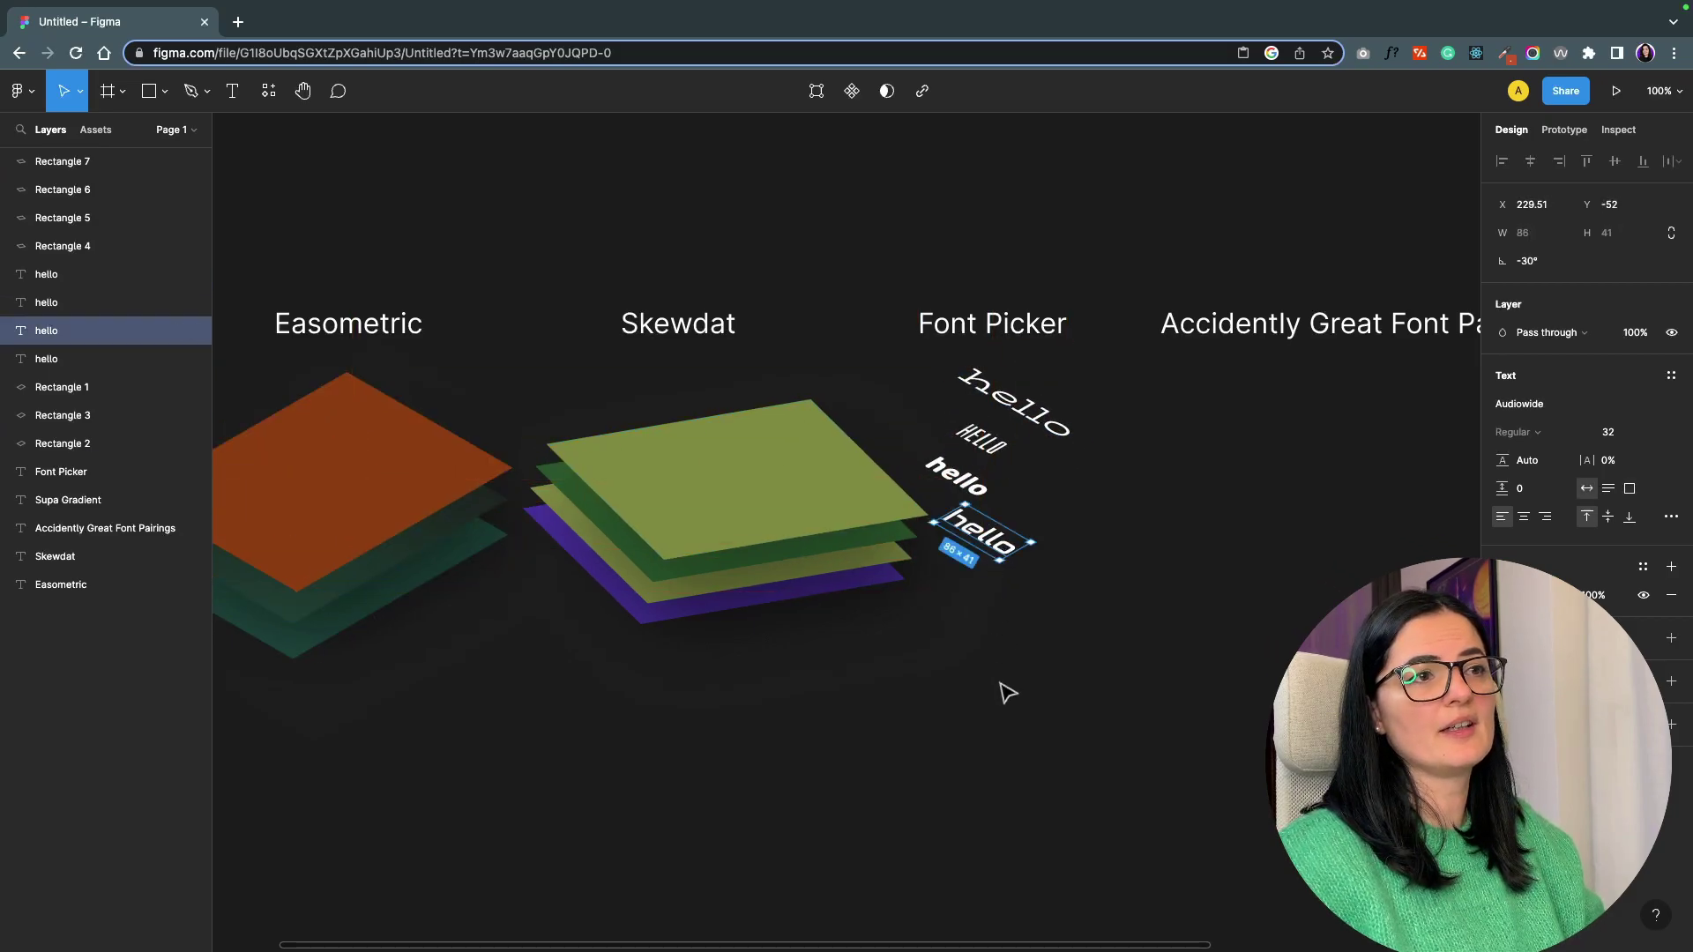
left_click(1008, 693)
scroll(1021, 764, "right", 10)
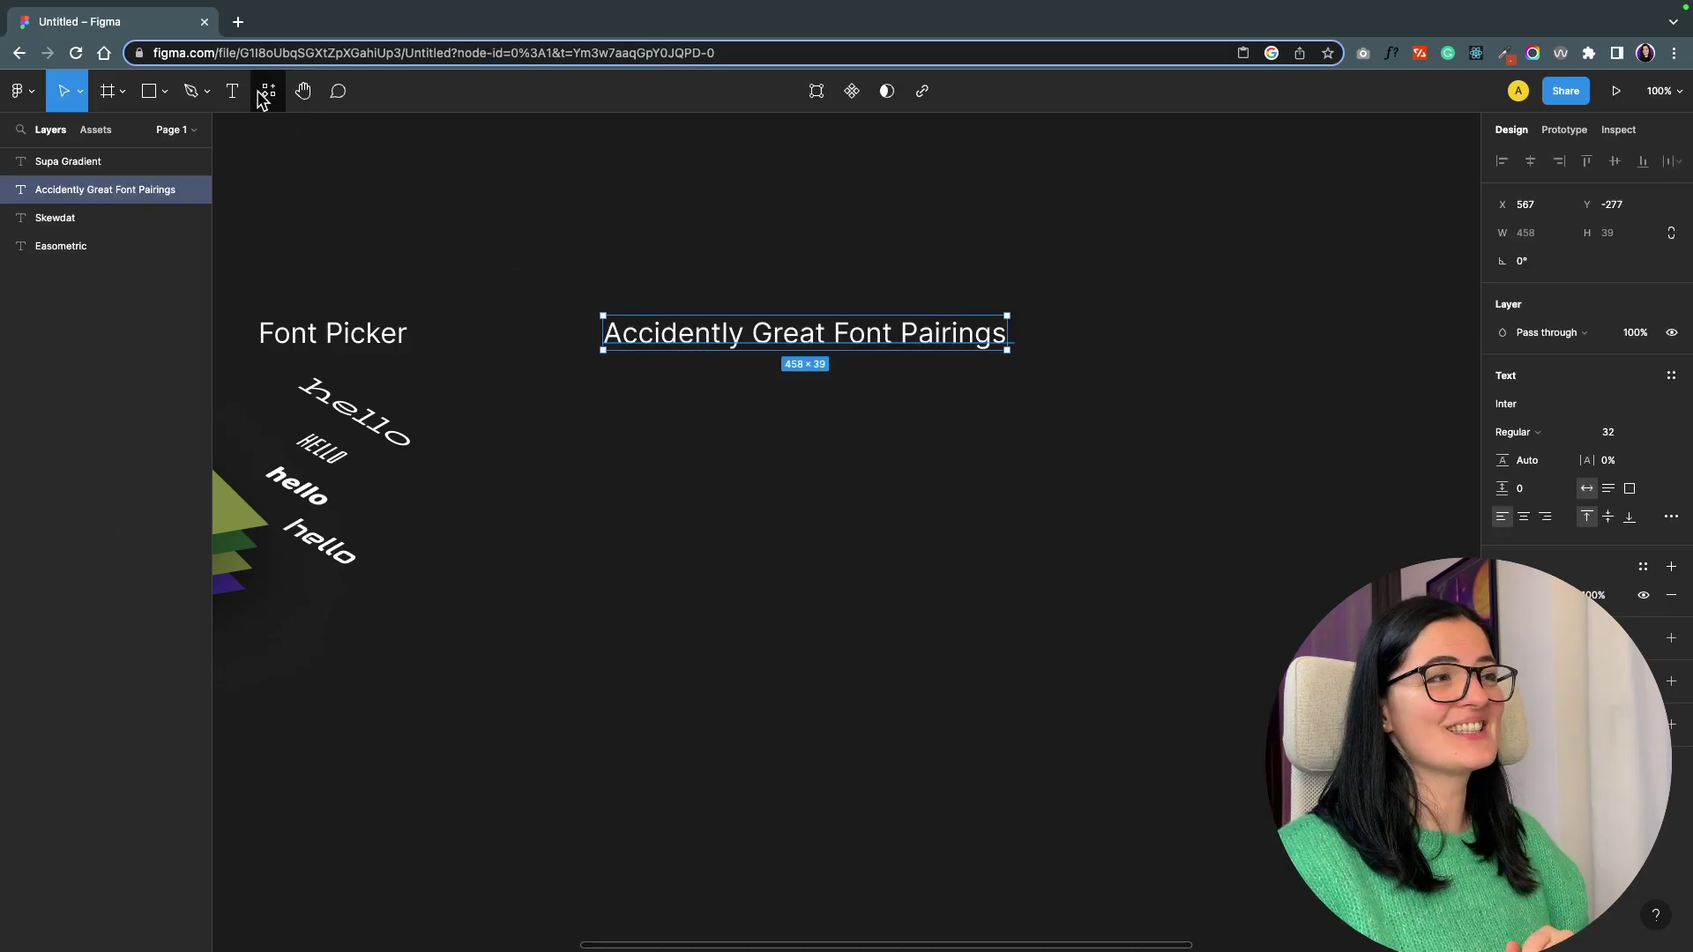
Run Accidently Great Font Pairings, move its window aside and switch on Darkmode.
left_click(268, 92)
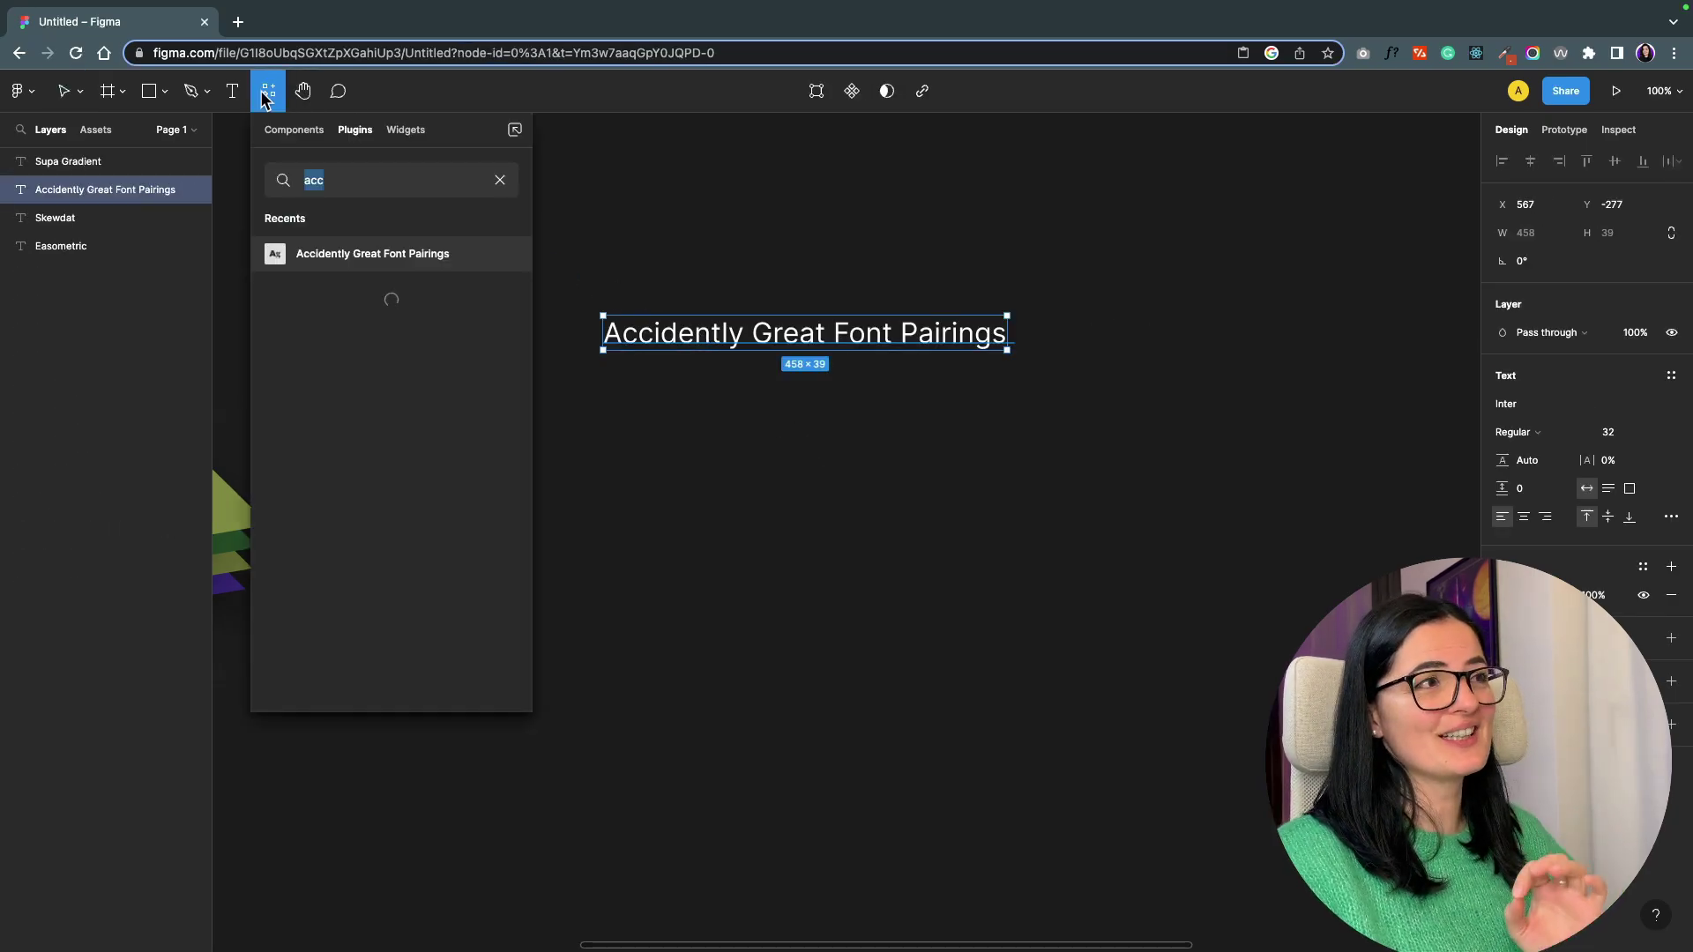
left_click(380, 258)
left_click(379, 369)
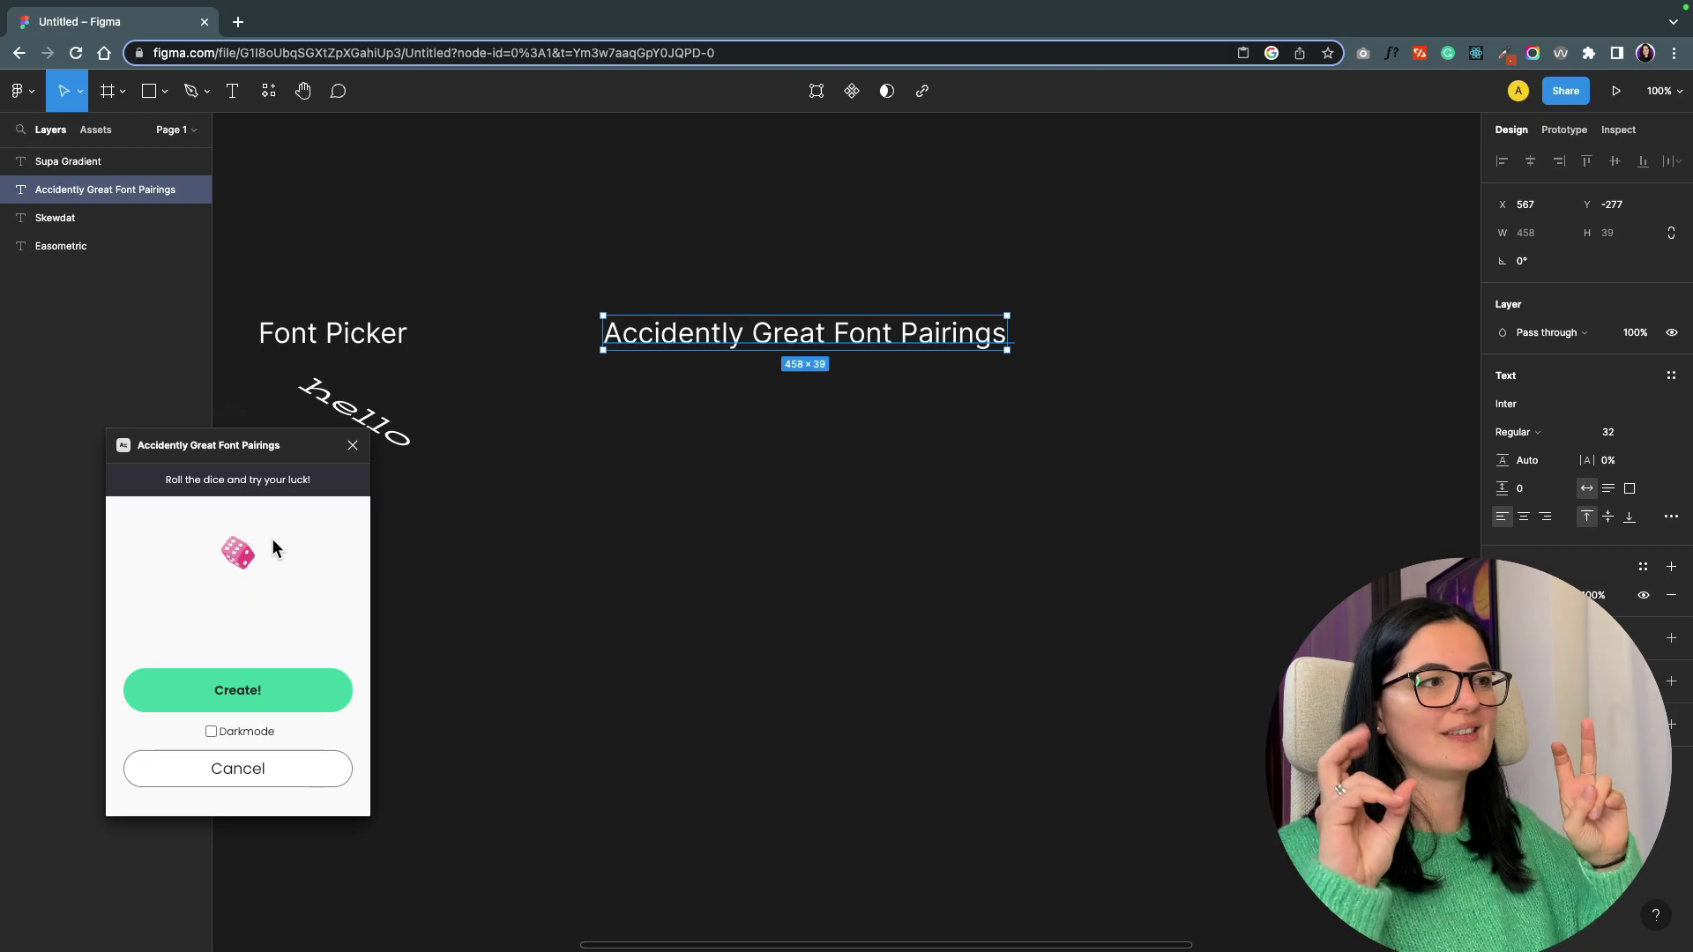
left_click_drag(248, 445, 223, 288)
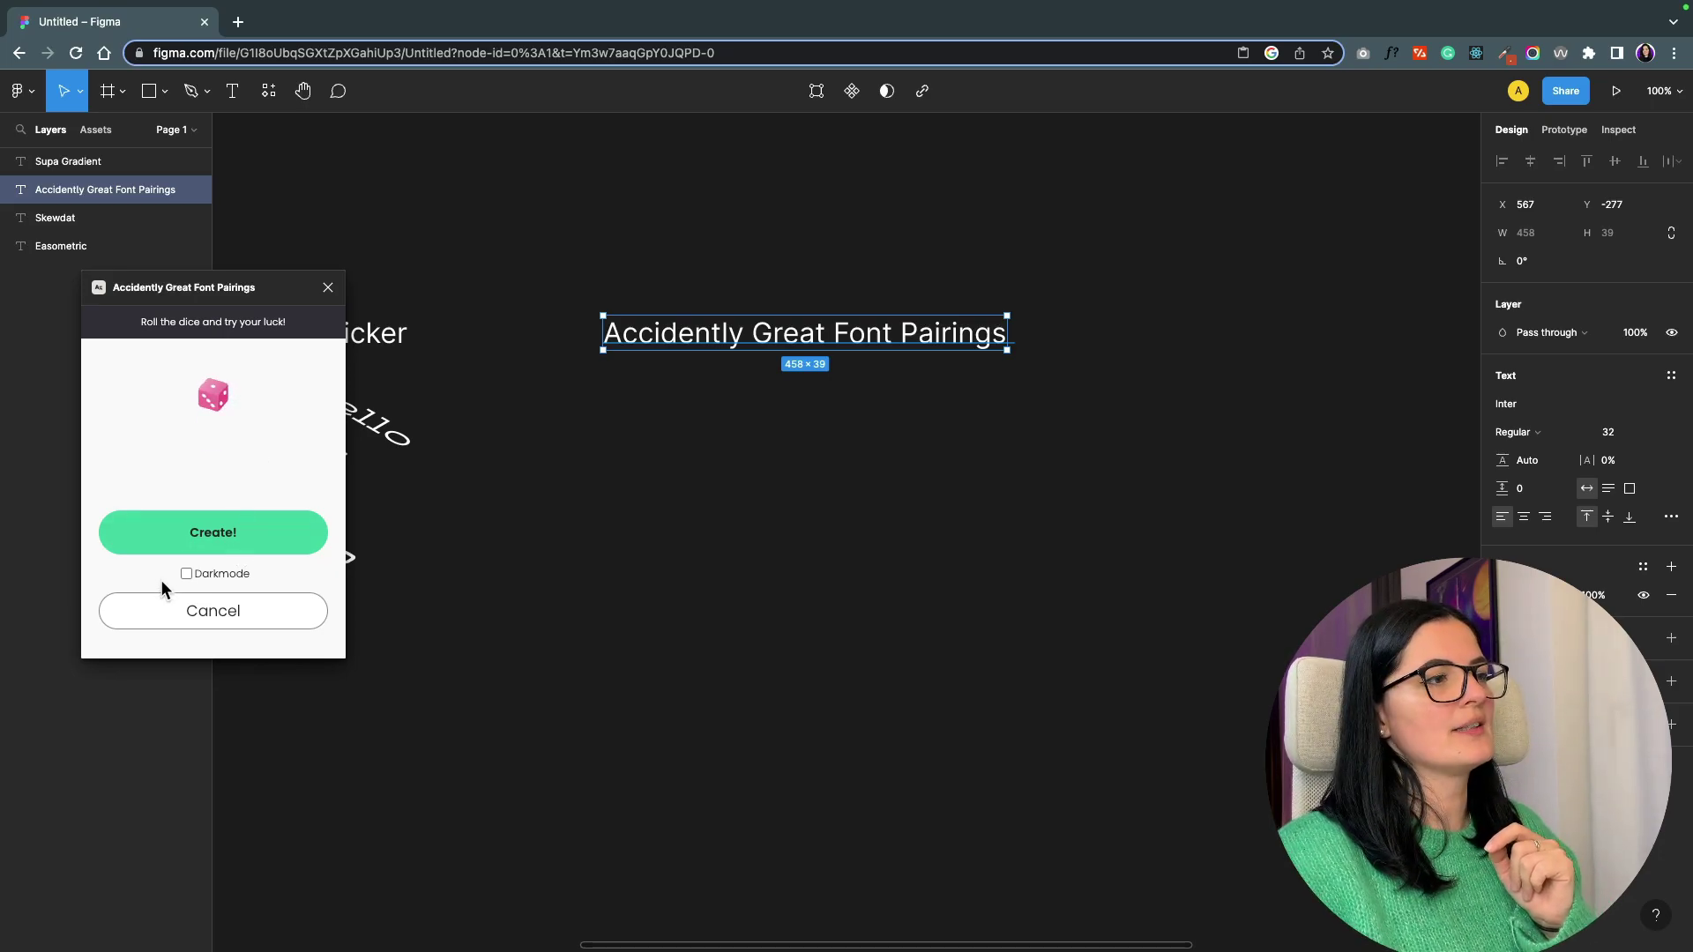
left_click(186, 574)
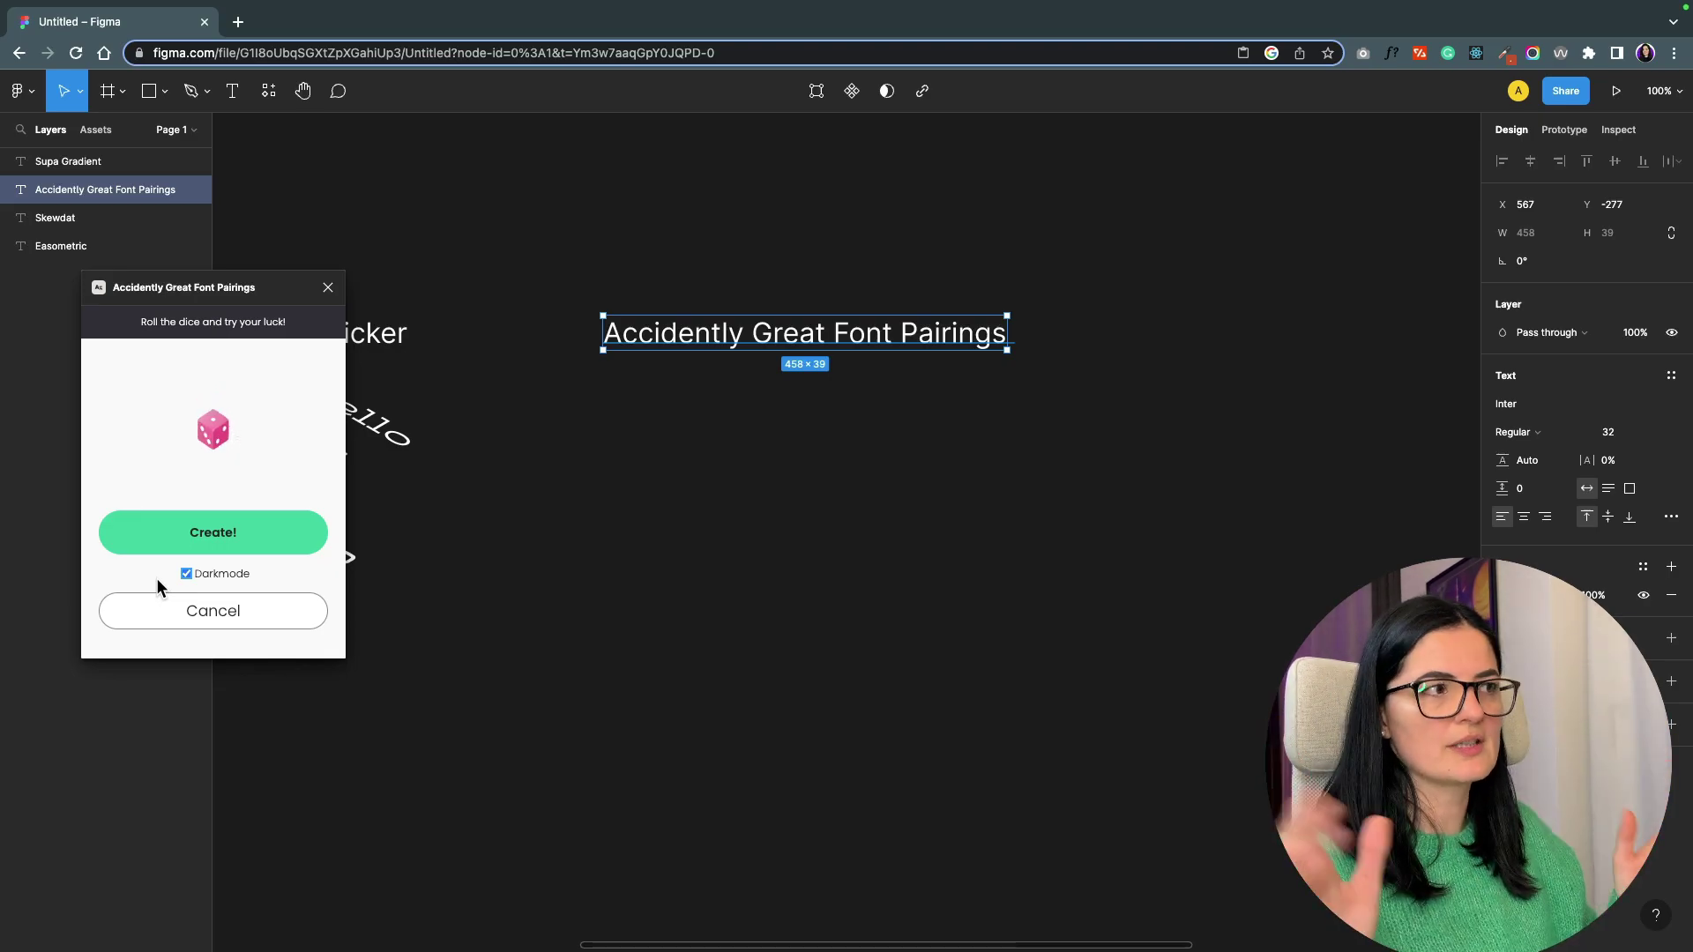
Generate the Roboto Thin X Arimo Regular frame and place it under its section title.
left_click(203, 533)
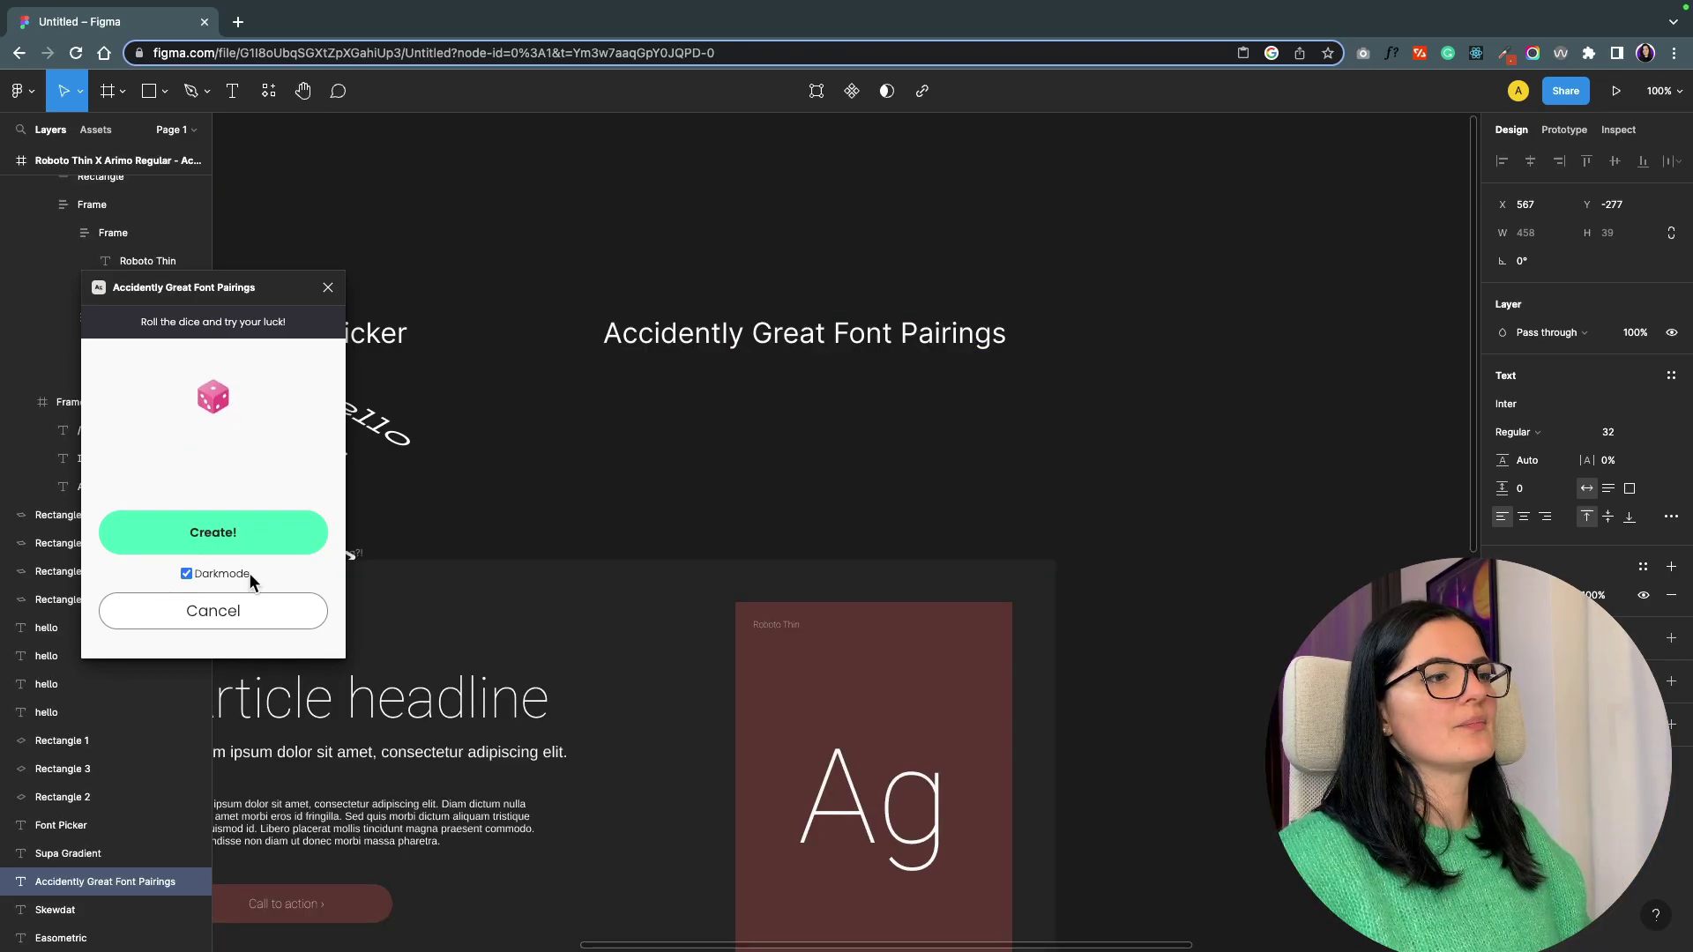
scroll(617, 600, "left", 3)
scroll(564, 565, "left", 3)
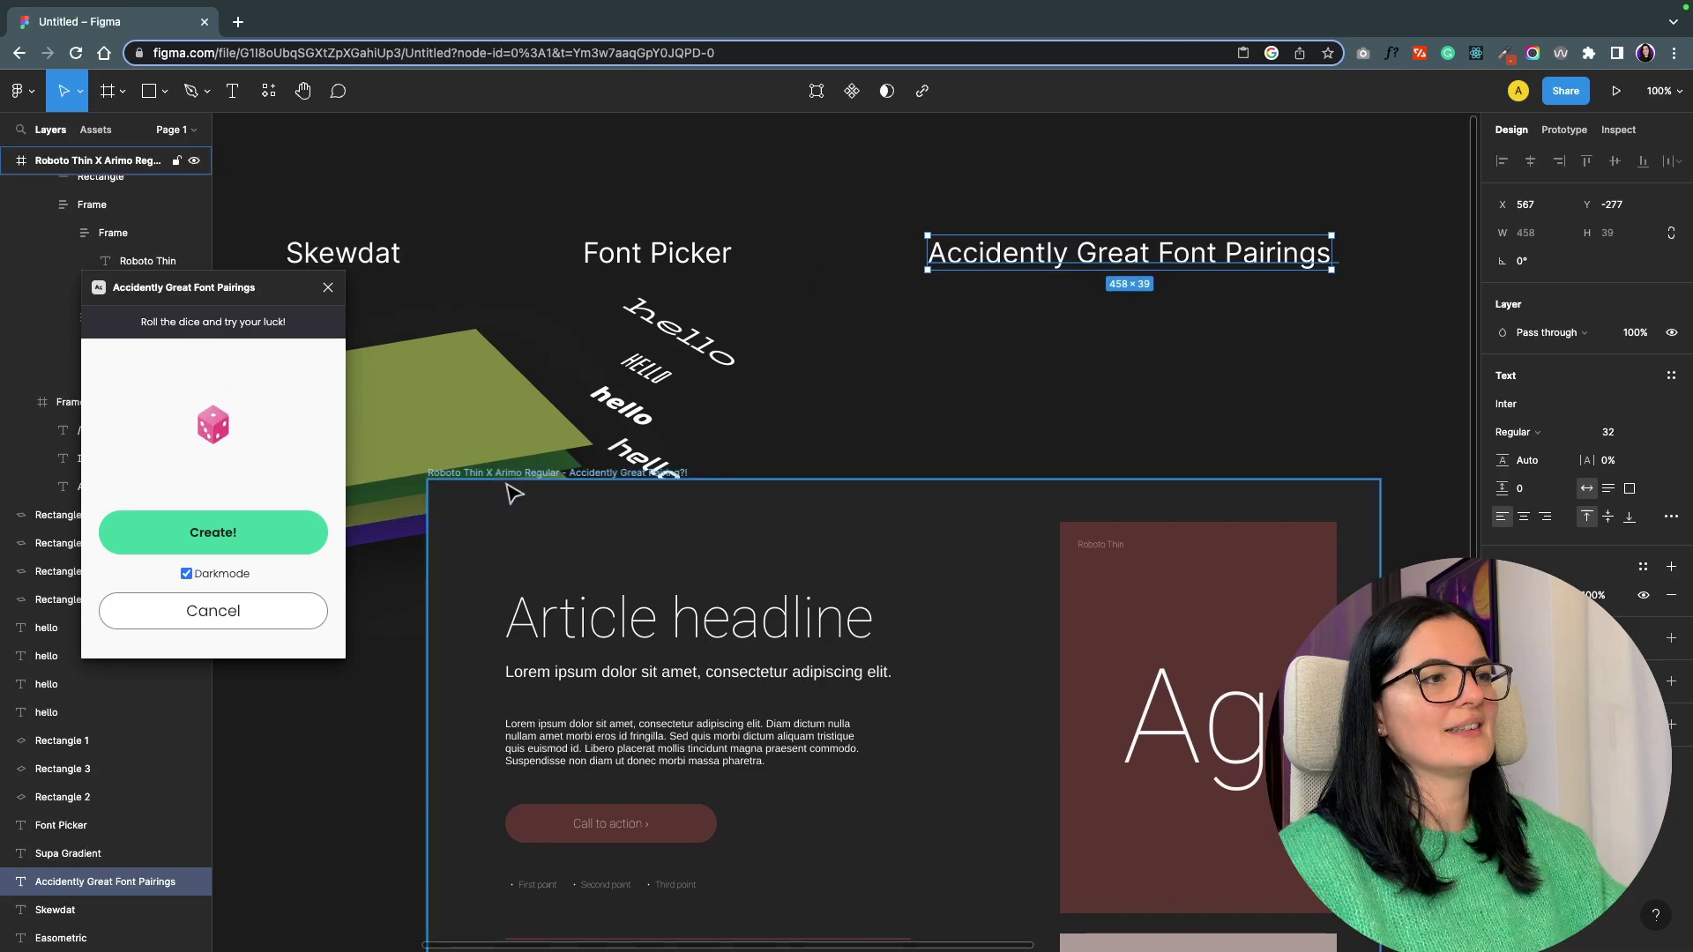
left_click(548, 476)
left_click_drag(548, 476, 1118, 319)
scroll(1118, 319, "right", 6)
scroll(1118, 319, "down", 2)
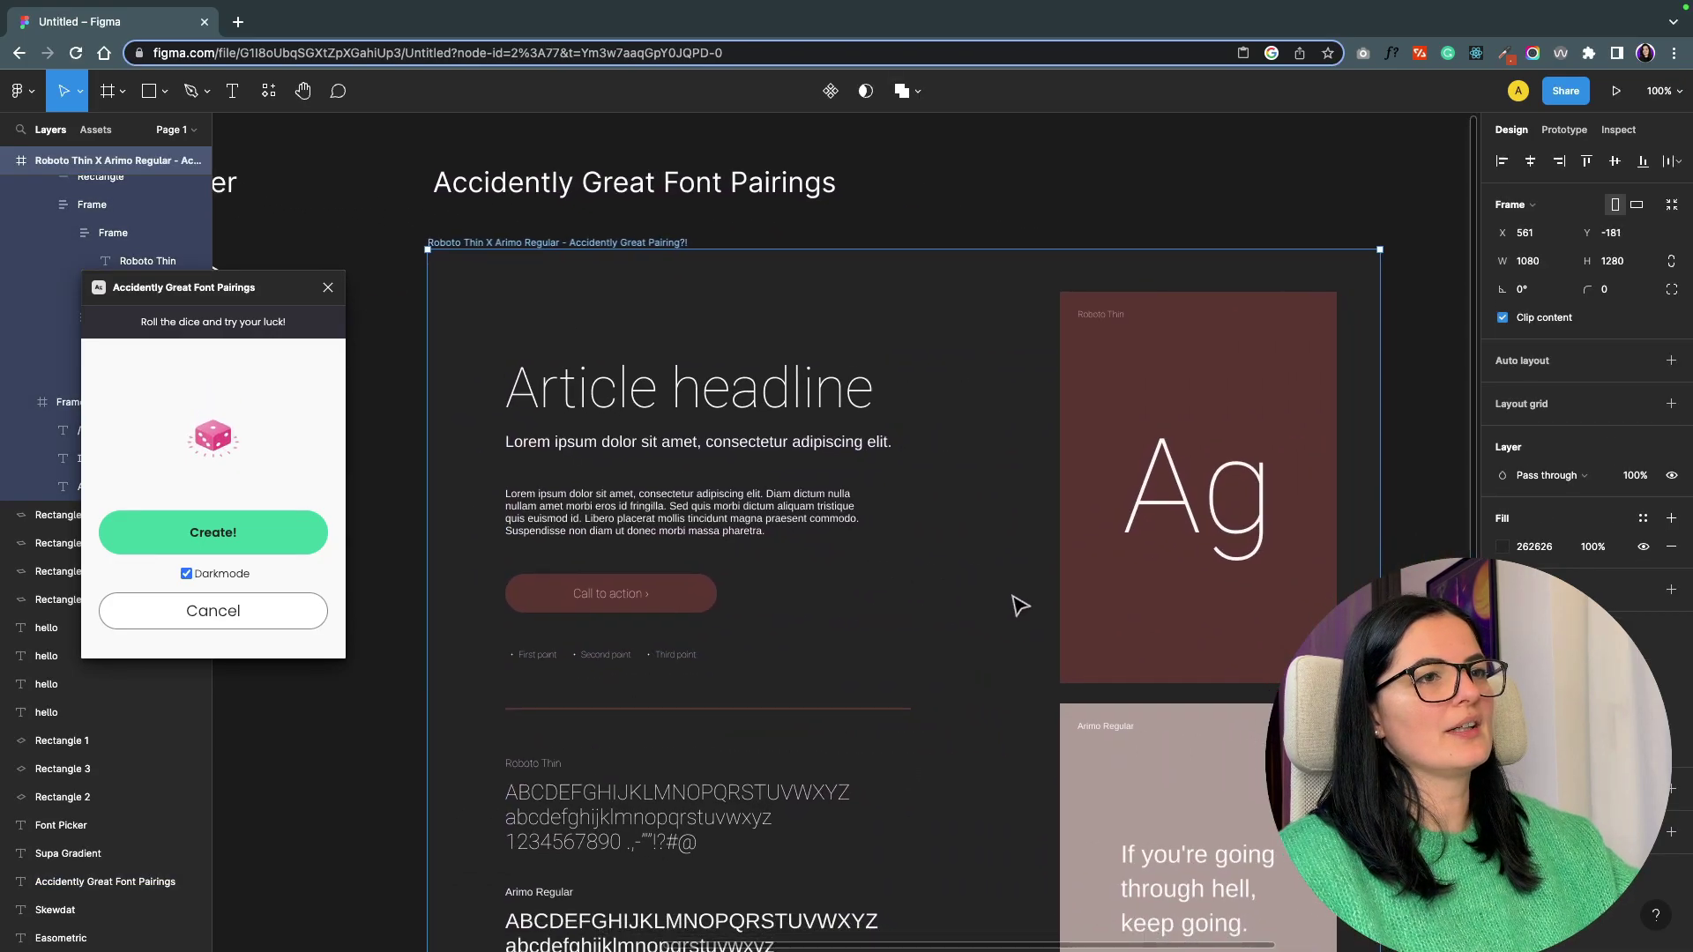
scroll(860, 532, "right", 1)
scroll(859, 532, "down", 1)
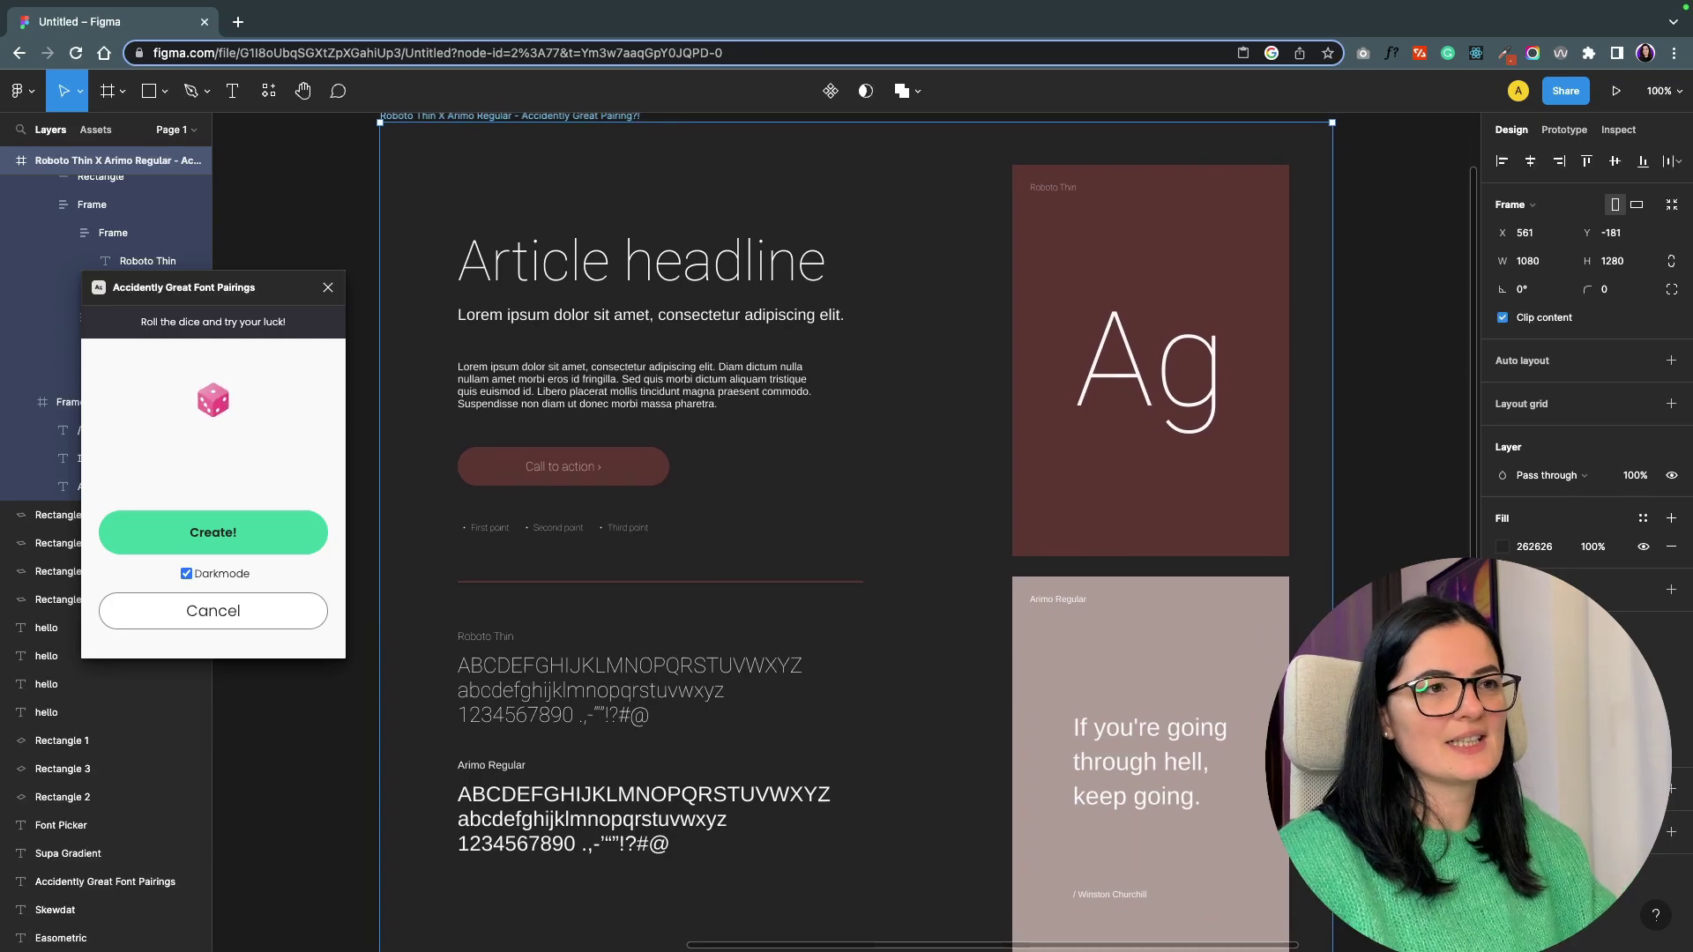
scroll(846, 529, "down", 5)
scroll(846, 529, "right", 4)
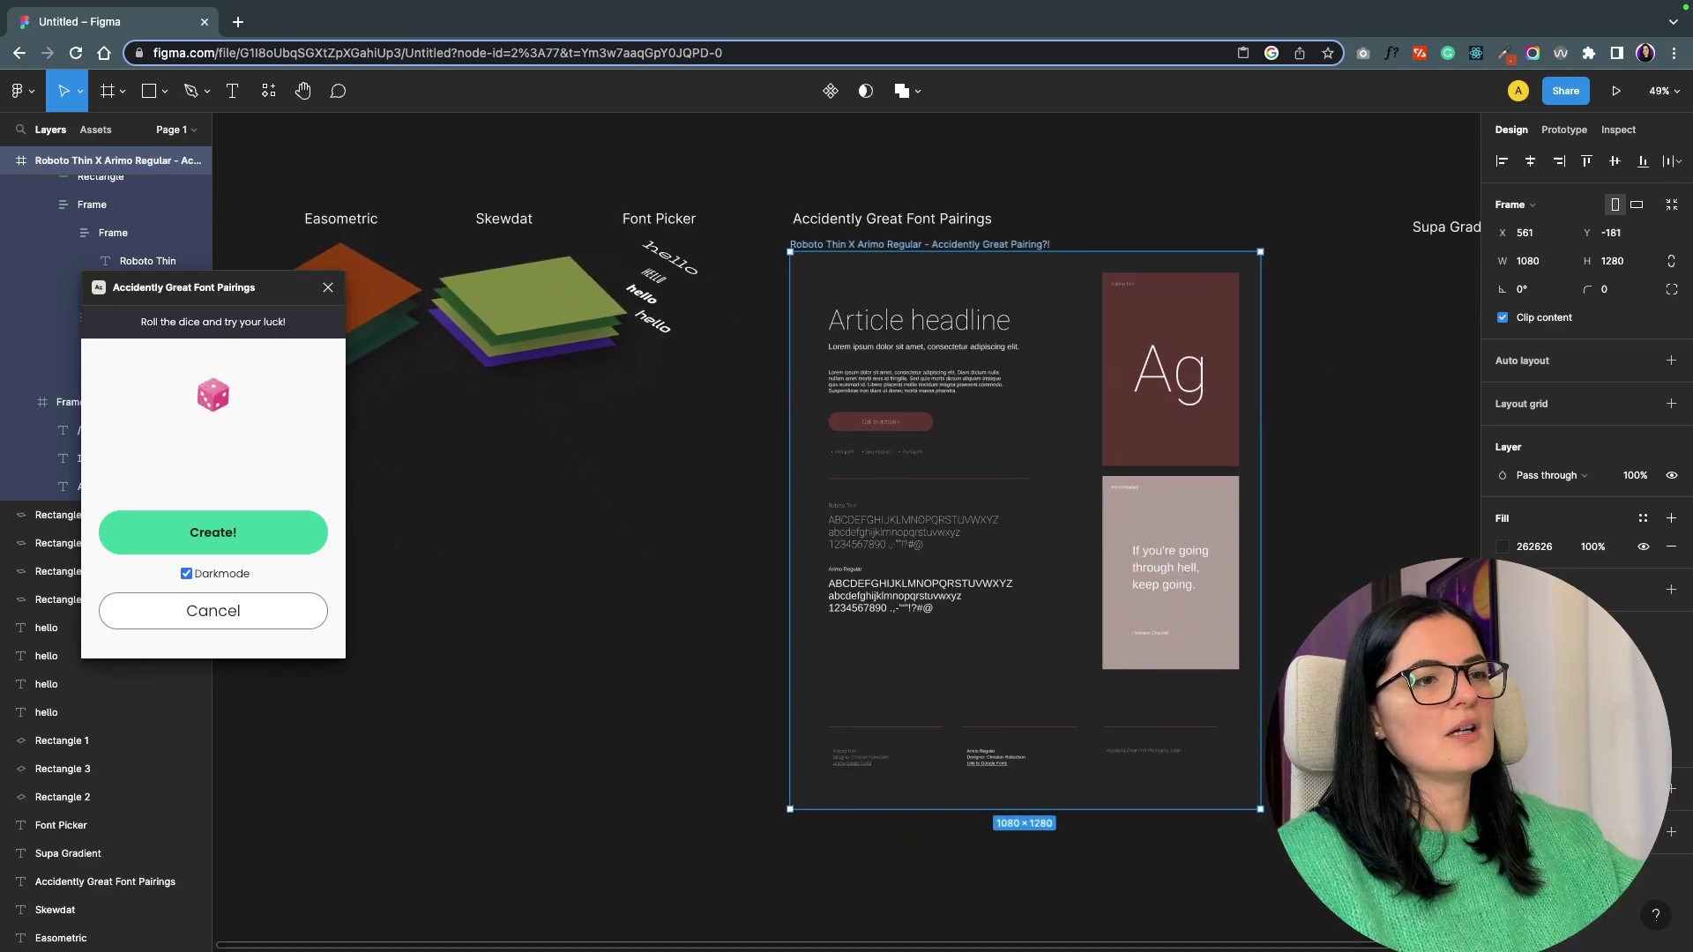
scroll(1149, 607, "right", 3)
scroll(1149, 607, "down", 2)
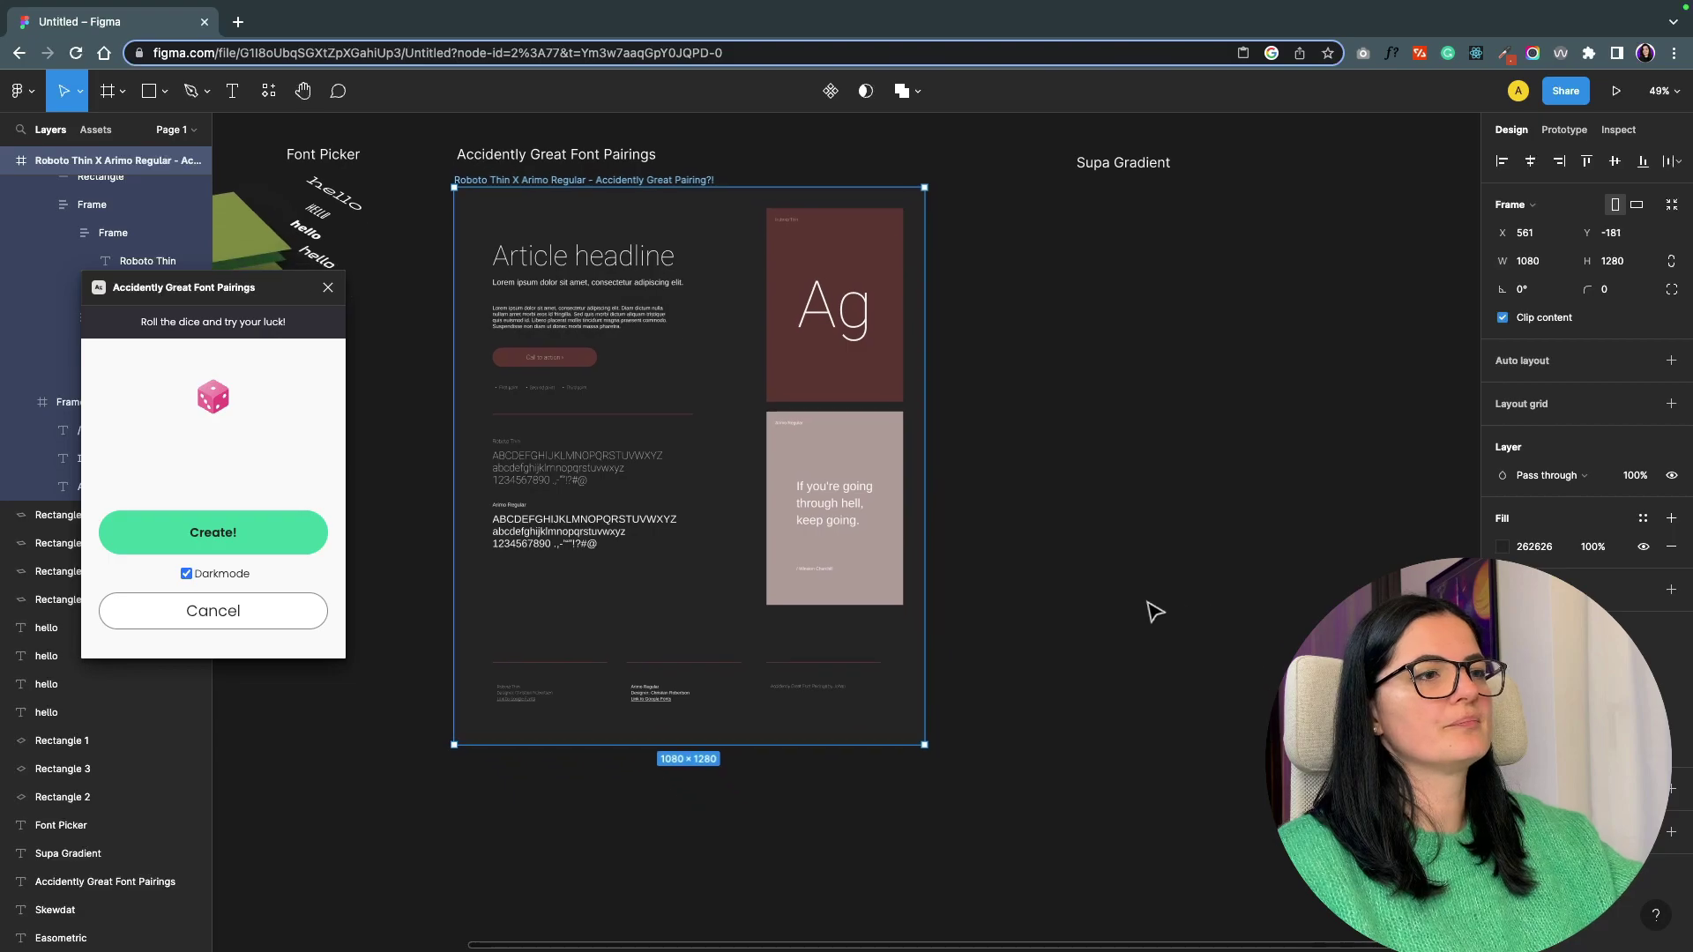
Generate a Volkhov Bold X Volkhov Regular frame and place it below the Roboto frame.
left_click(213, 532)
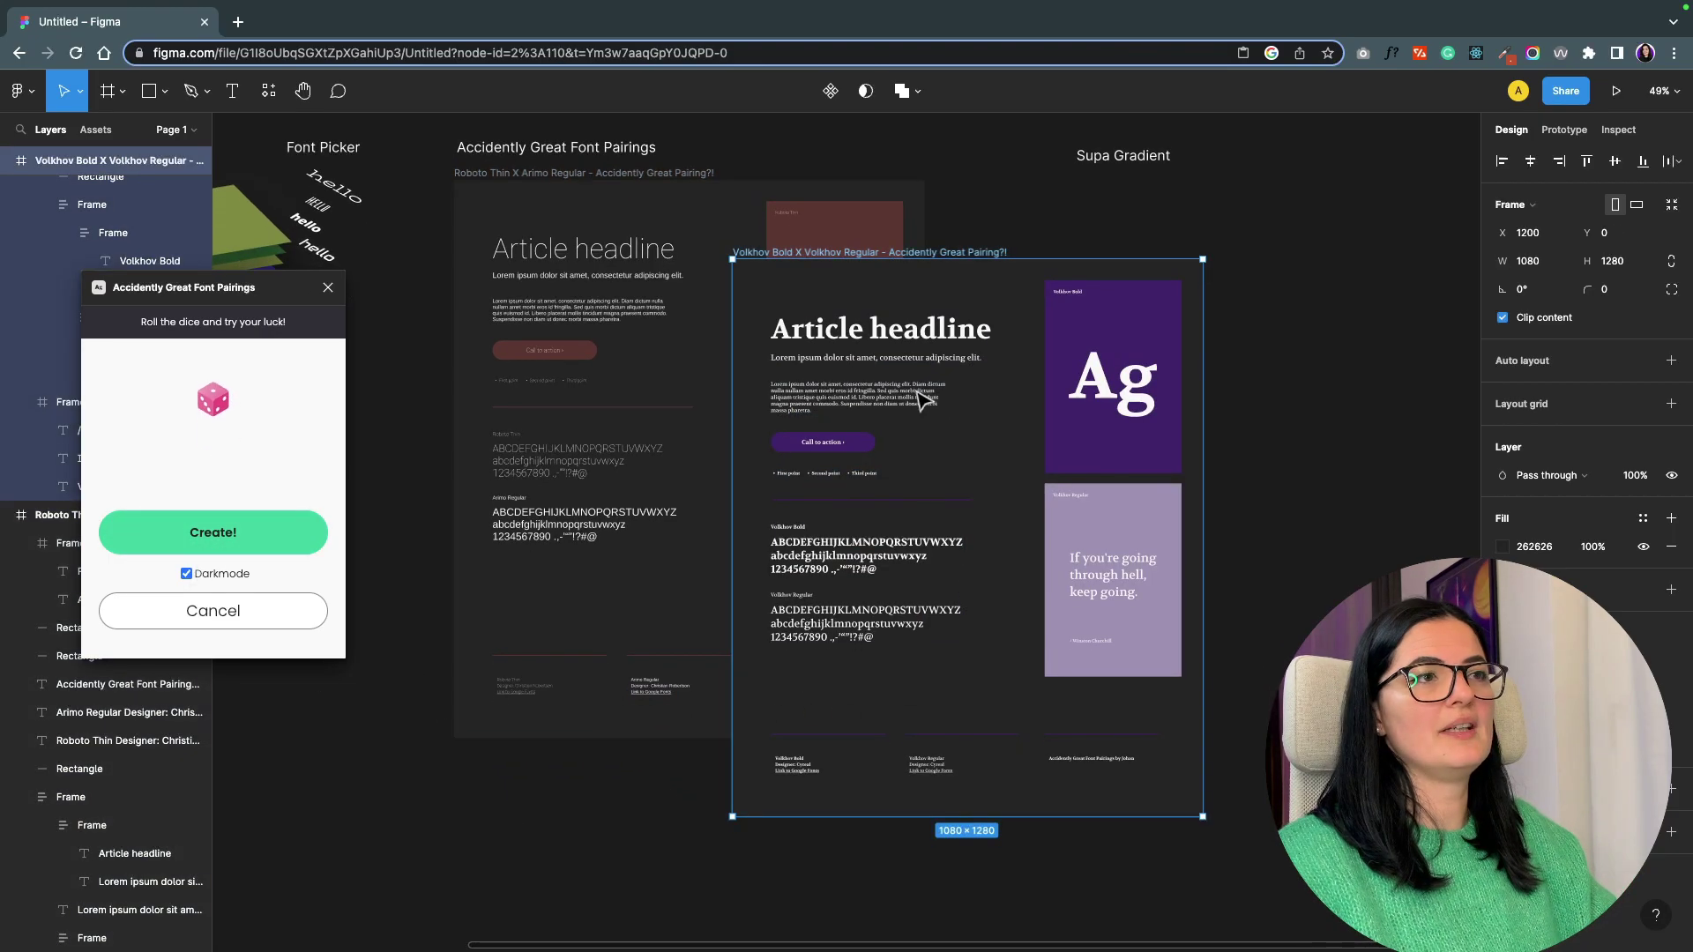
scroll(877, 300, "down", 1)
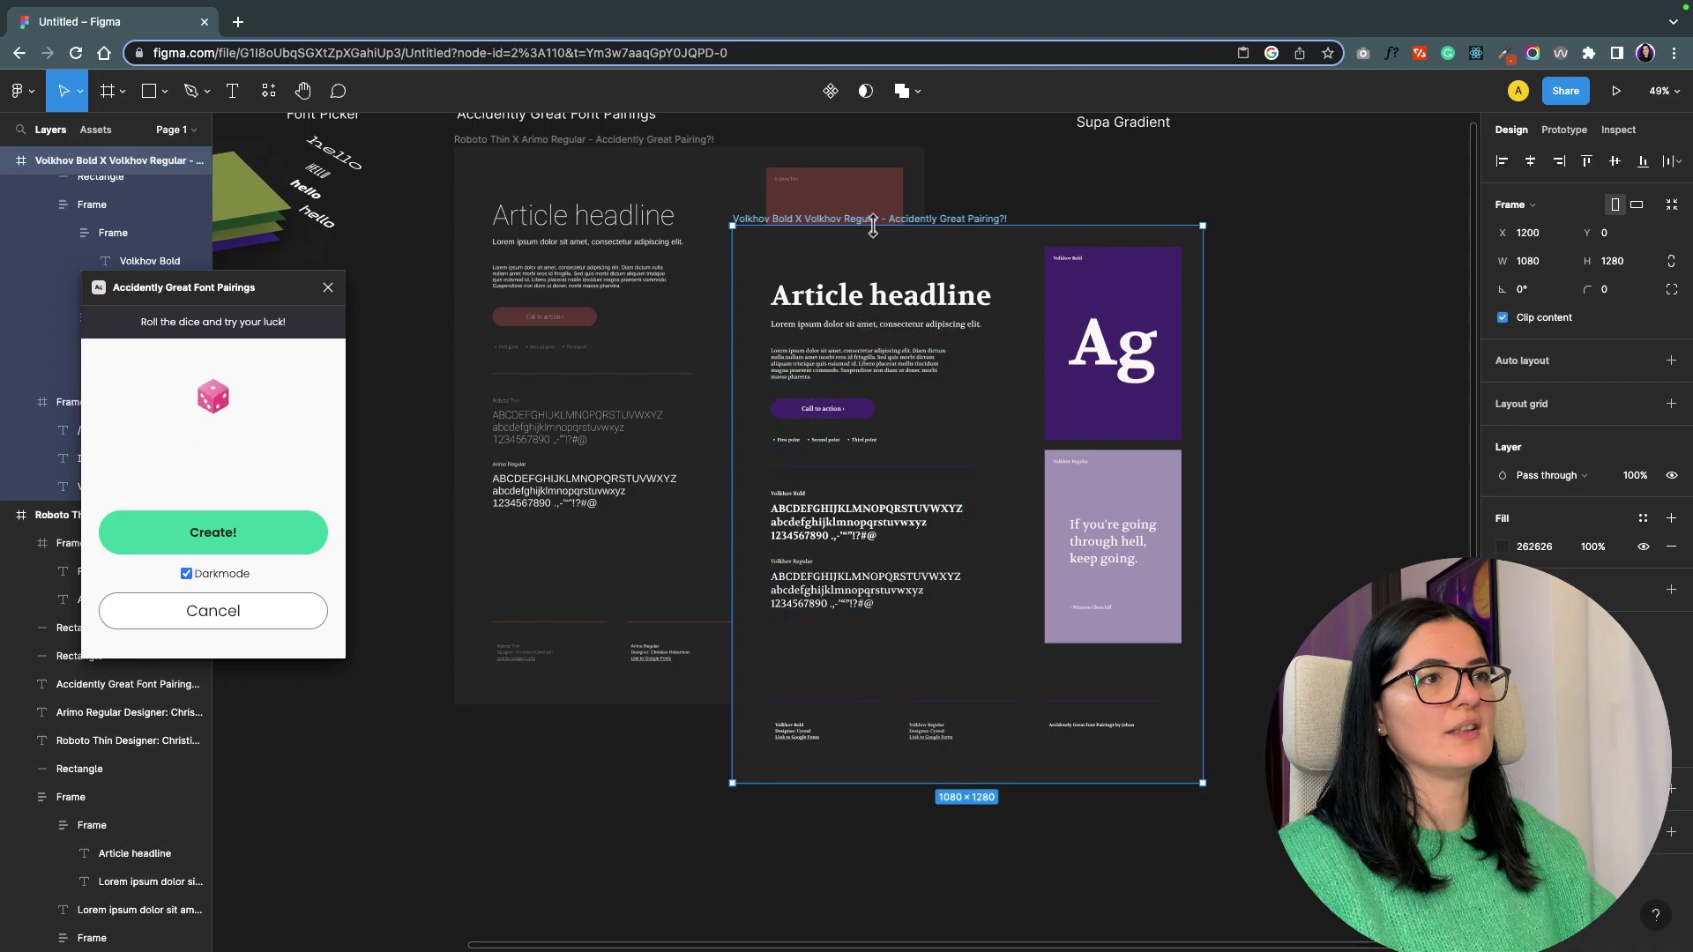
left_click(1108, 202)
left_click_drag(975, 222, 706, 743)
left_click(1061, 783)
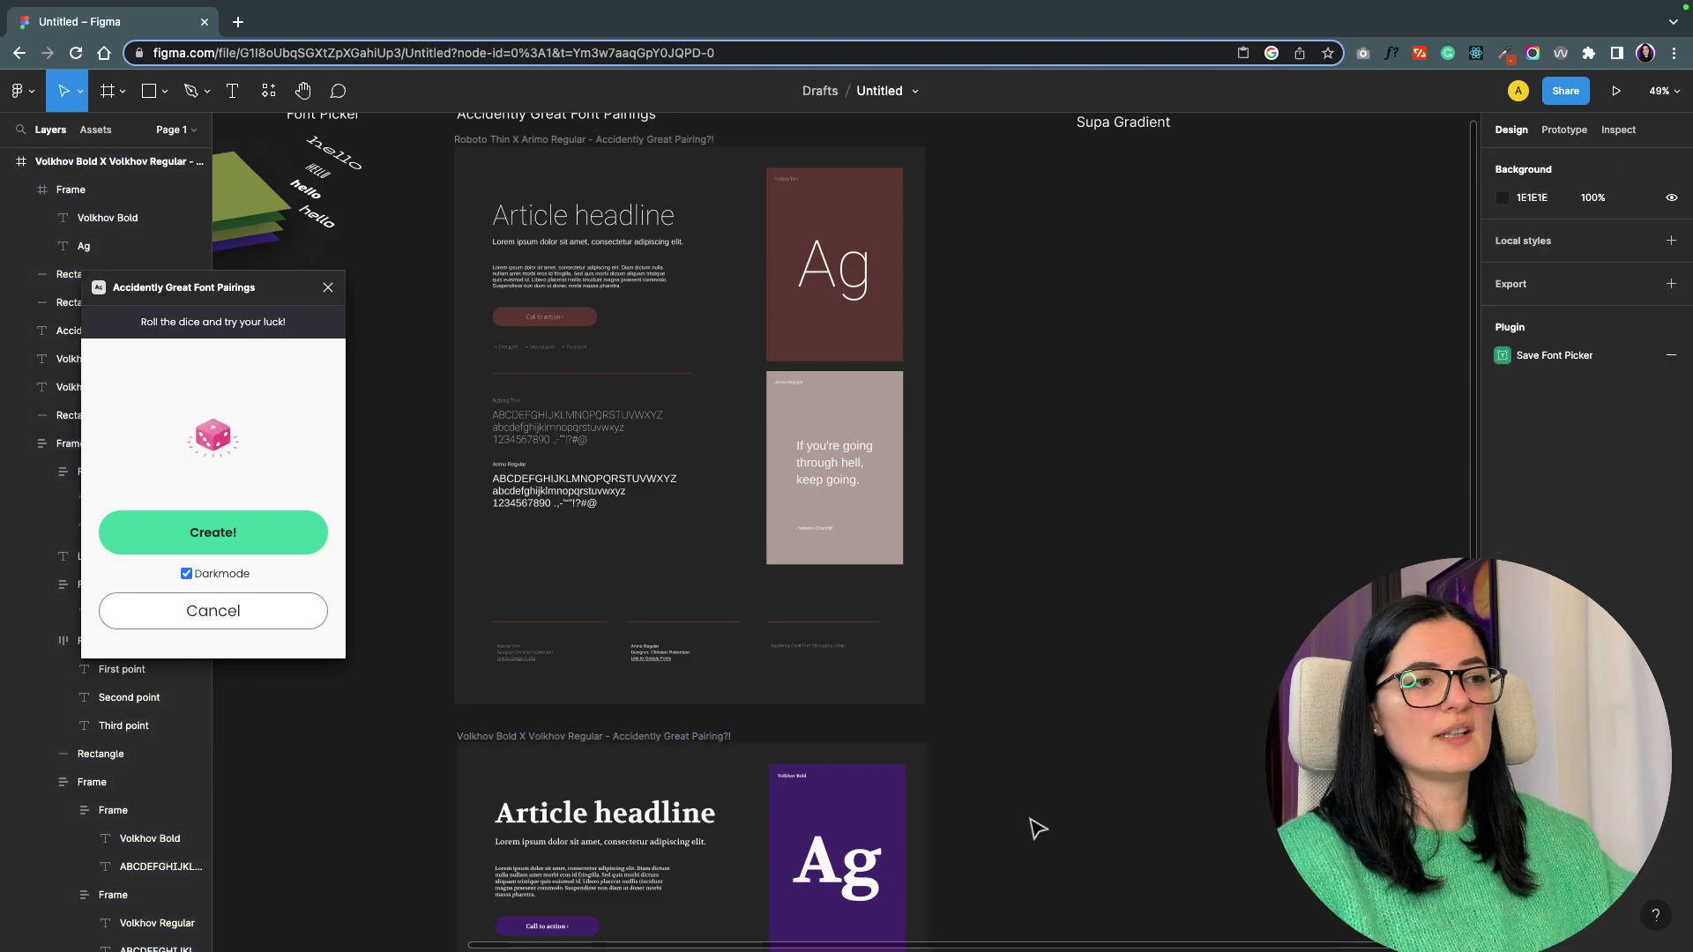
scroll(1031, 825, "down", 10)
scroll(1032, 827, "left", 2)
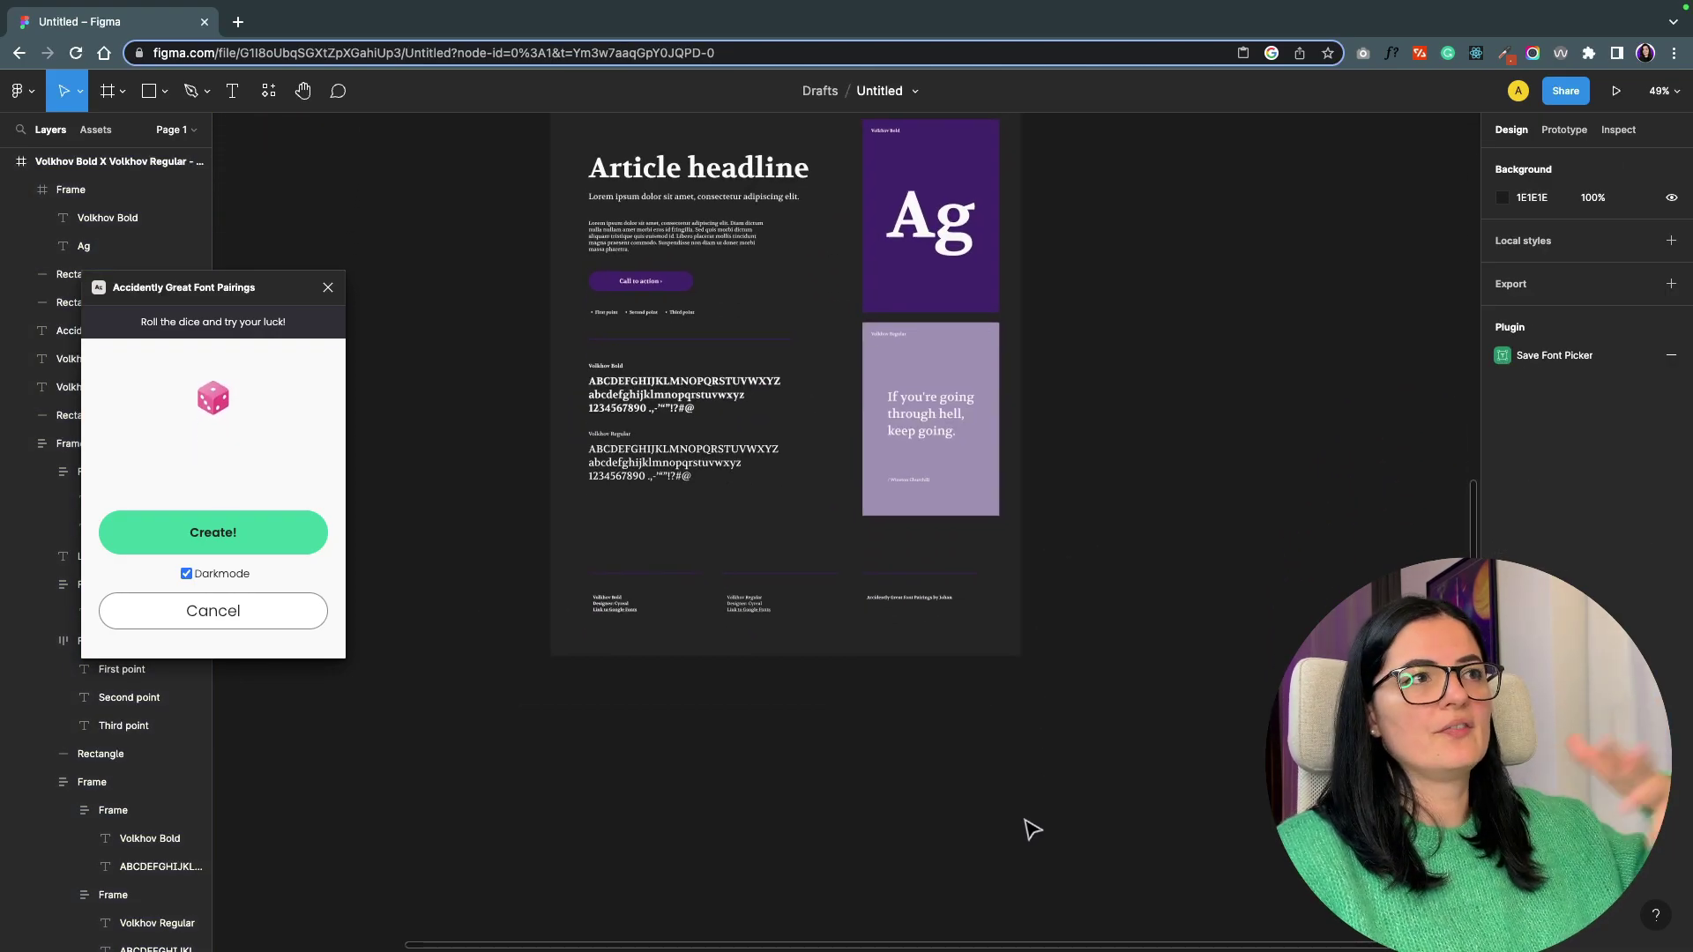
scroll(1032, 829, "down", 5)
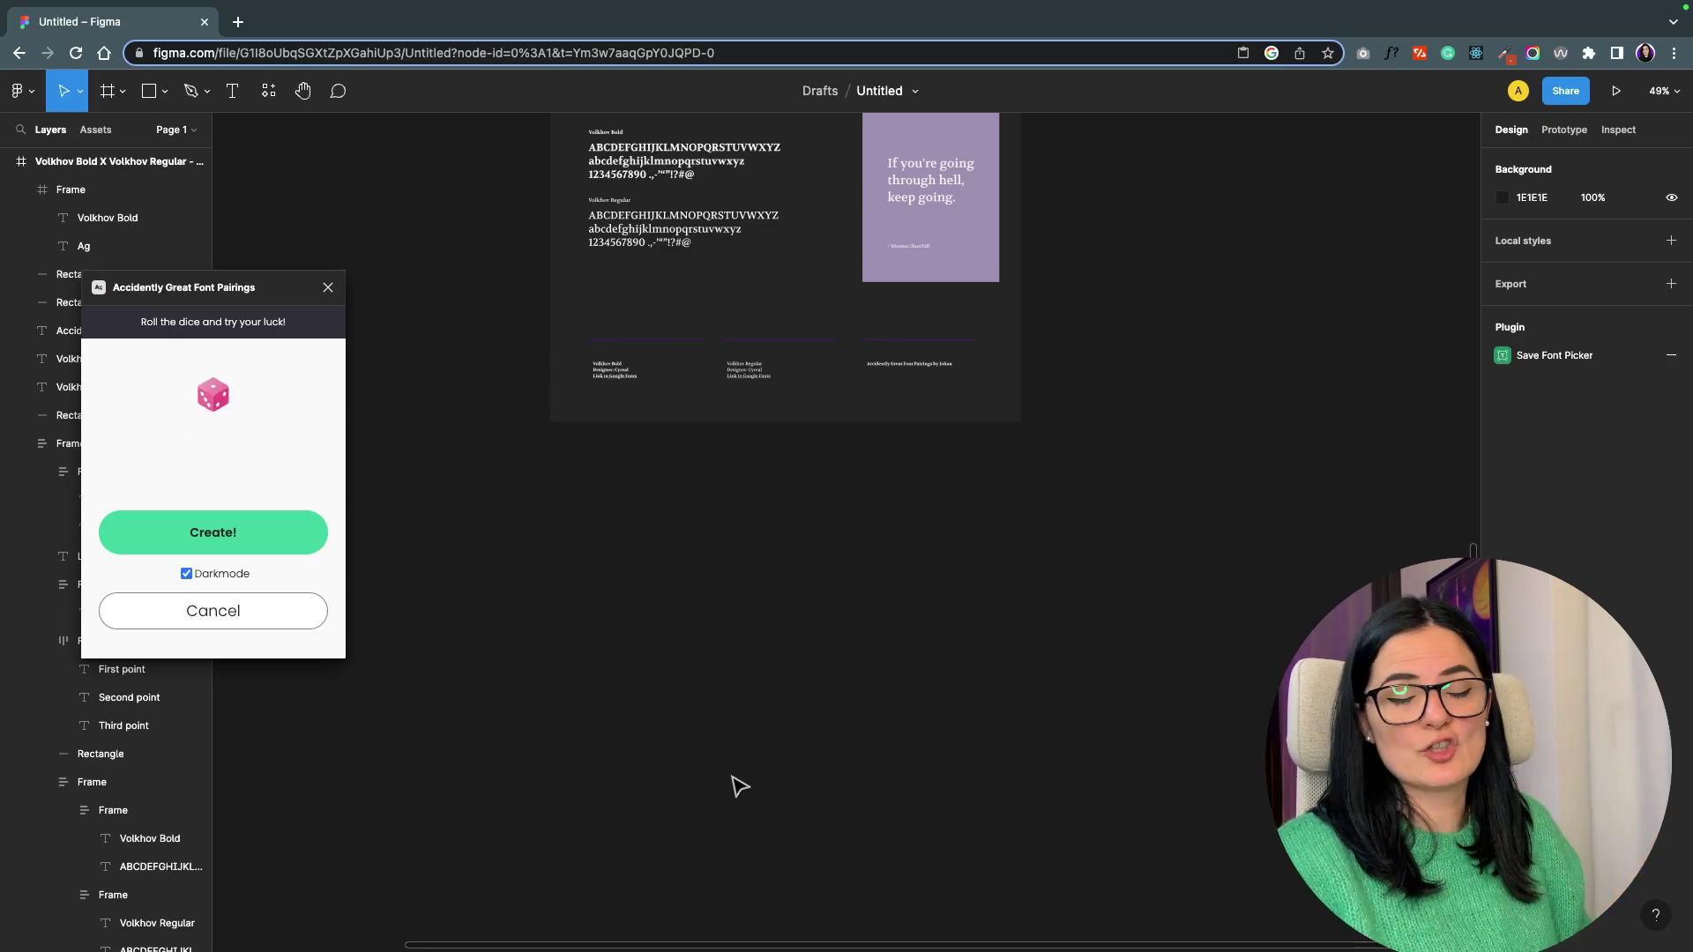
Generate a Prata Regular X Arvo Regular frame and place it below the Volkhov frame.
left_click(249, 547)
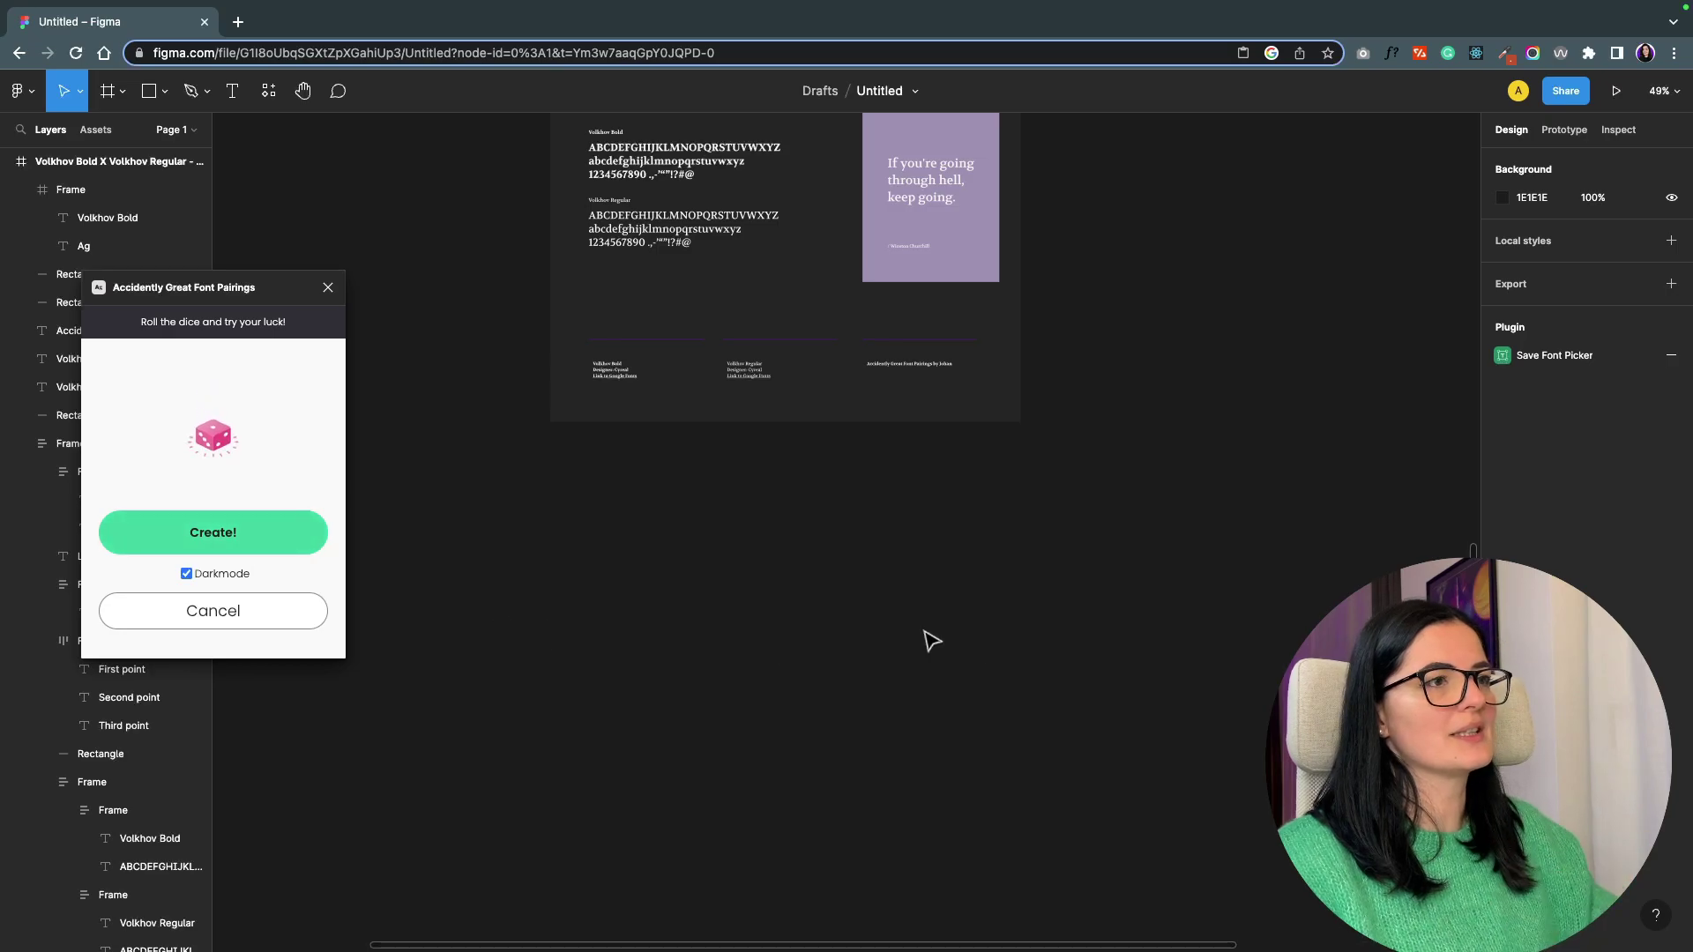
scroll(1071, 639, "up", 5)
scroll(1093, 631, "right", 5)
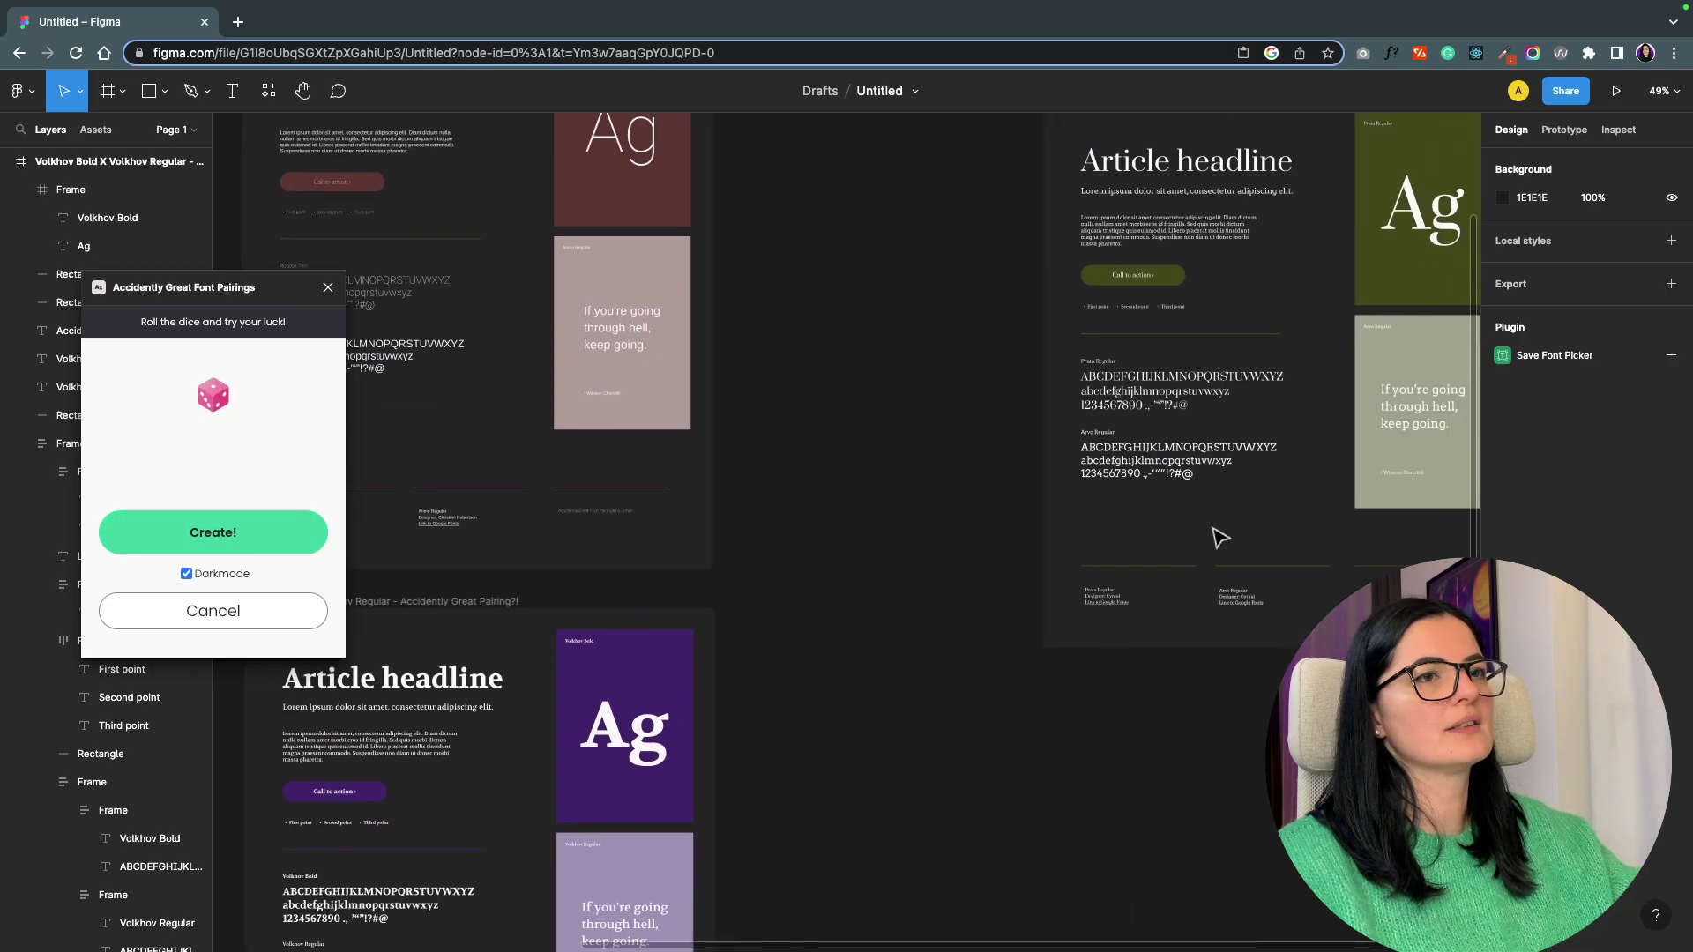
left_click_drag(956, 257, 848, 680)
scroll(1259, 780, "down", 5)
scroll(1259, 779, "up", 5)
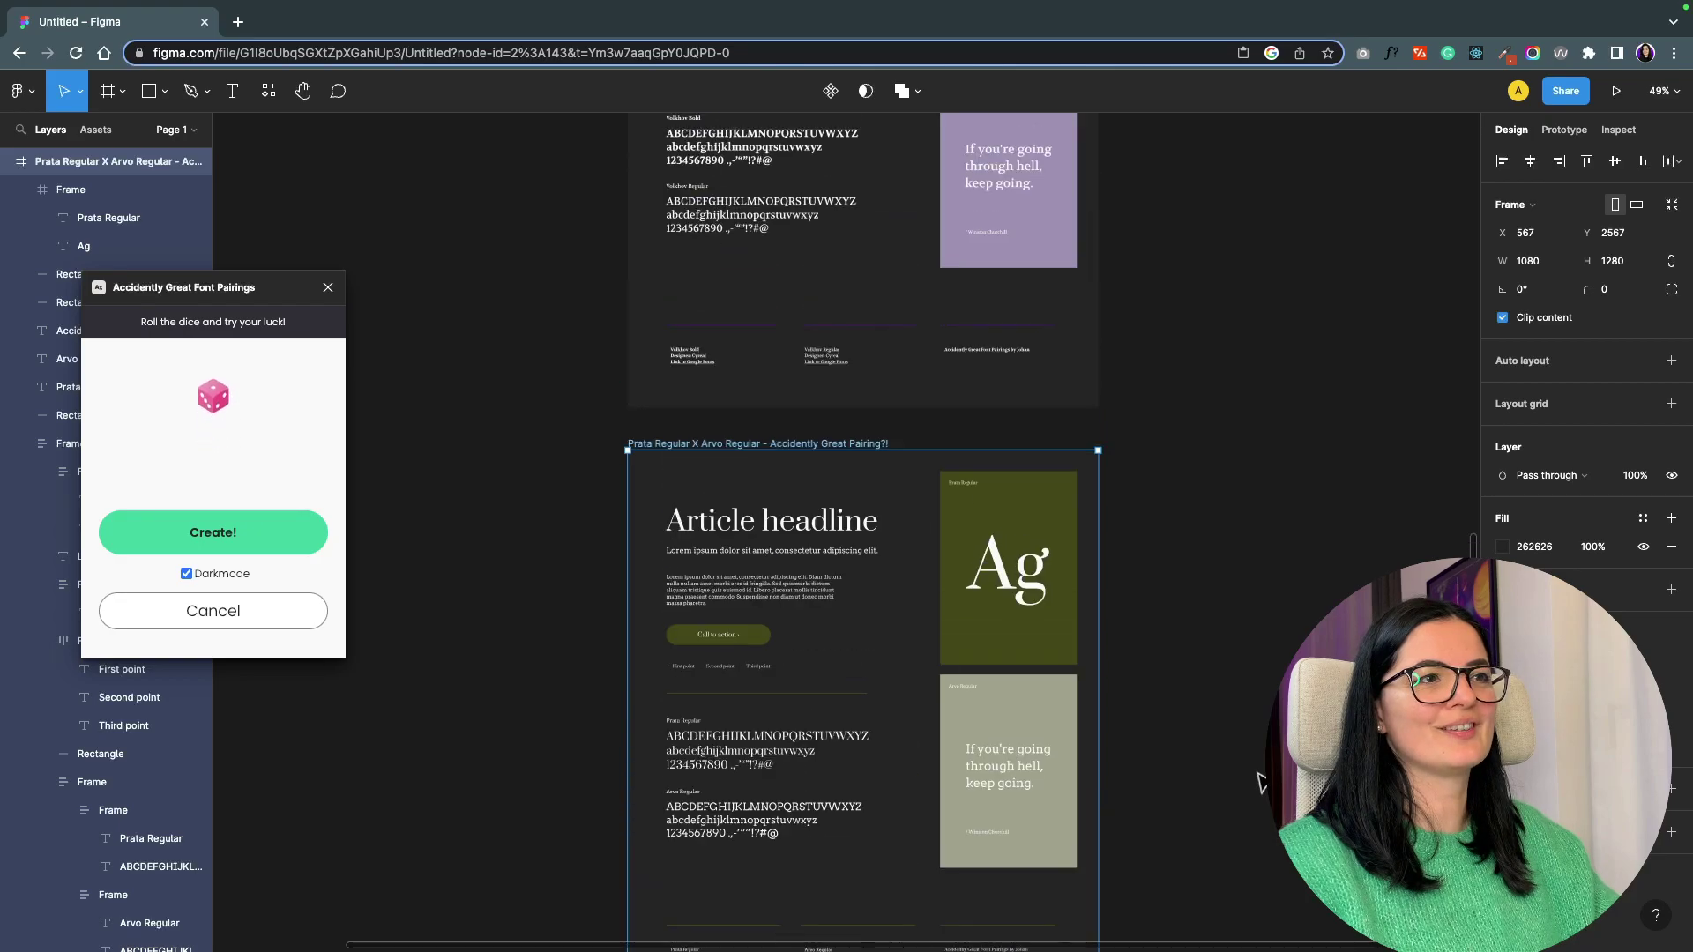
scroll(1259, 779, "up", 8)
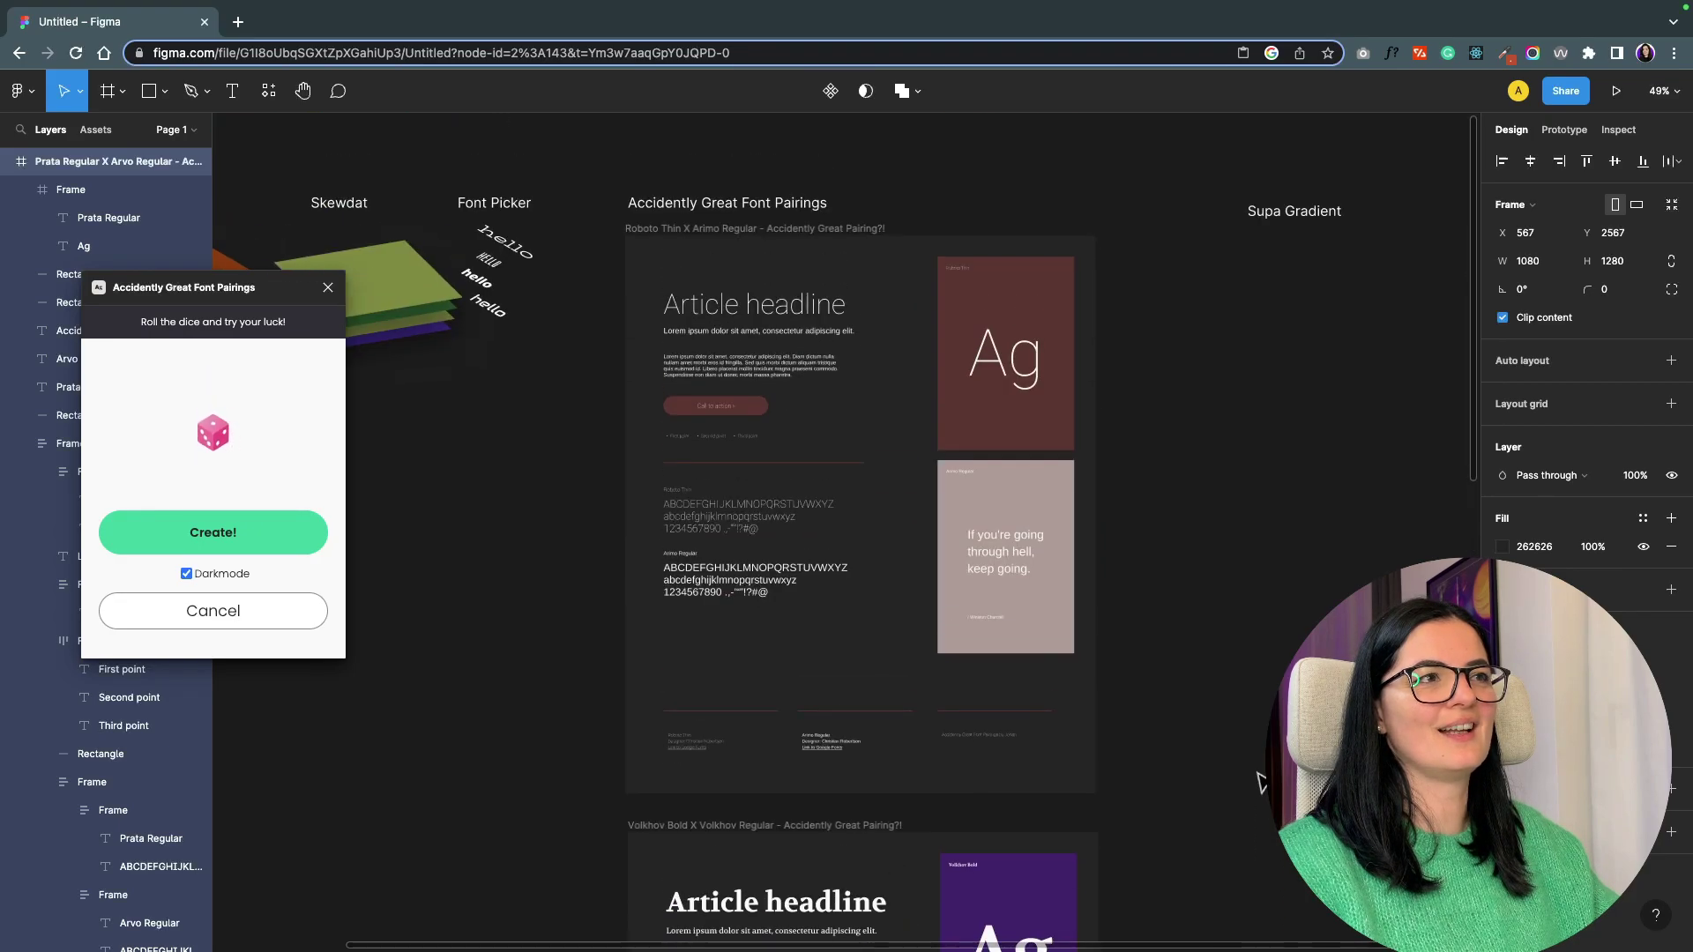
scroll(1259, 780, "down", 3)
scroll(1259, 779, "up", 5, "ctrl")
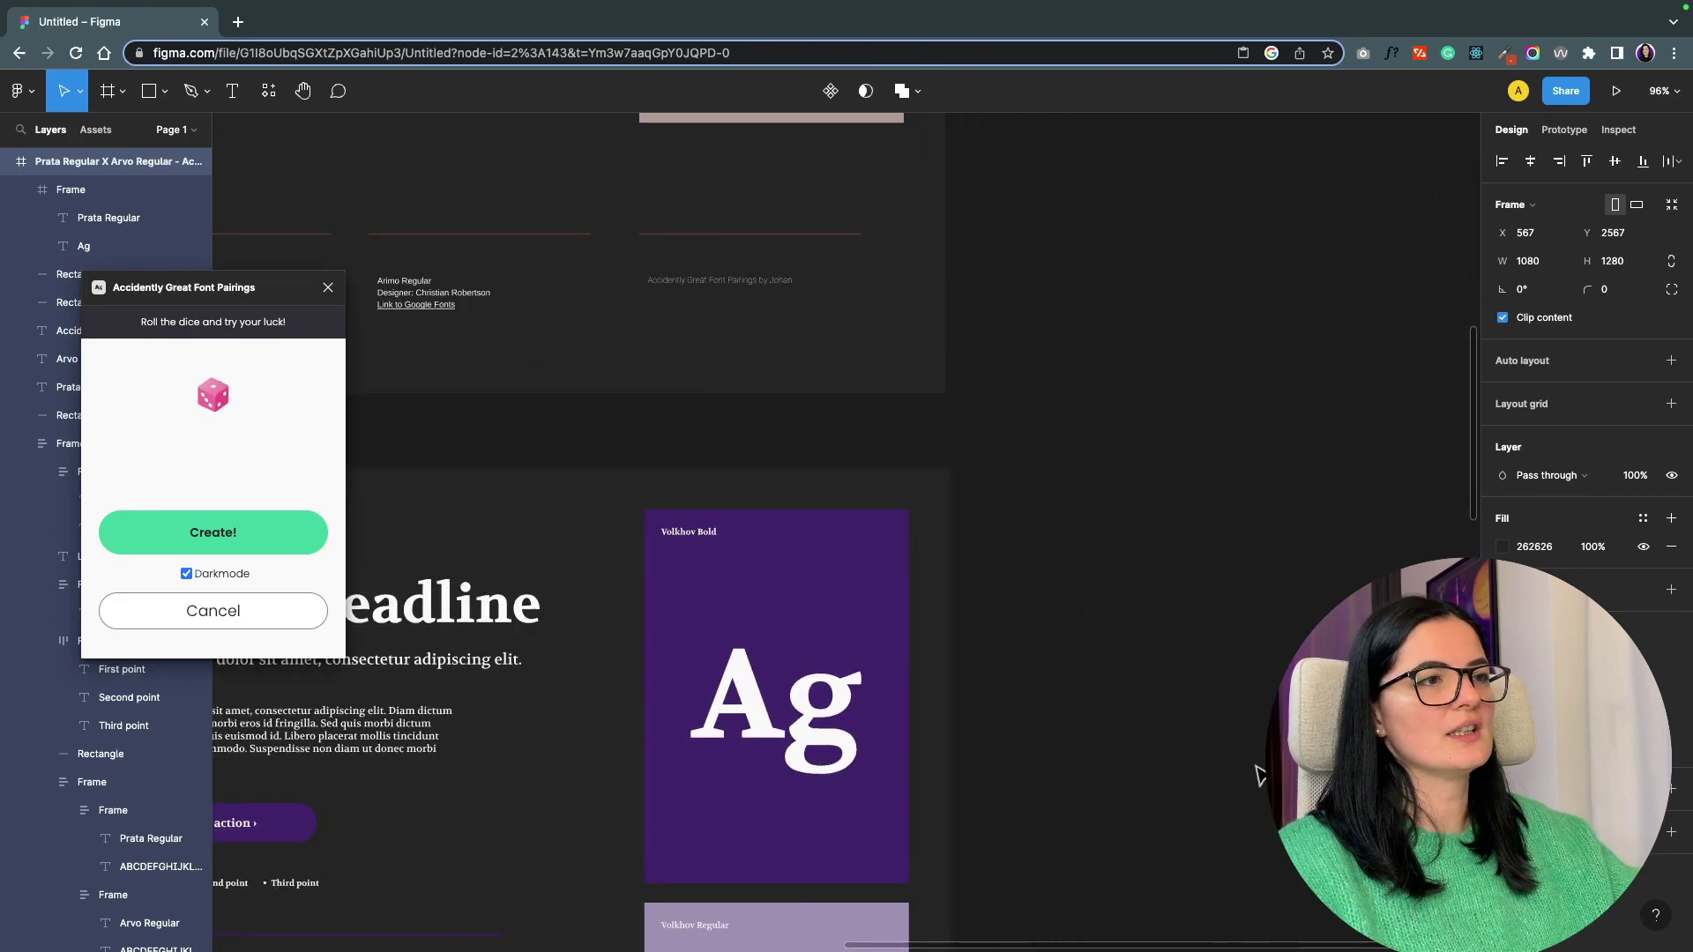
scroll(1259, 776, "left", 2)
Select the Volkhov pairing frame and look over the column of pairing frames.
left_click(752, 537)
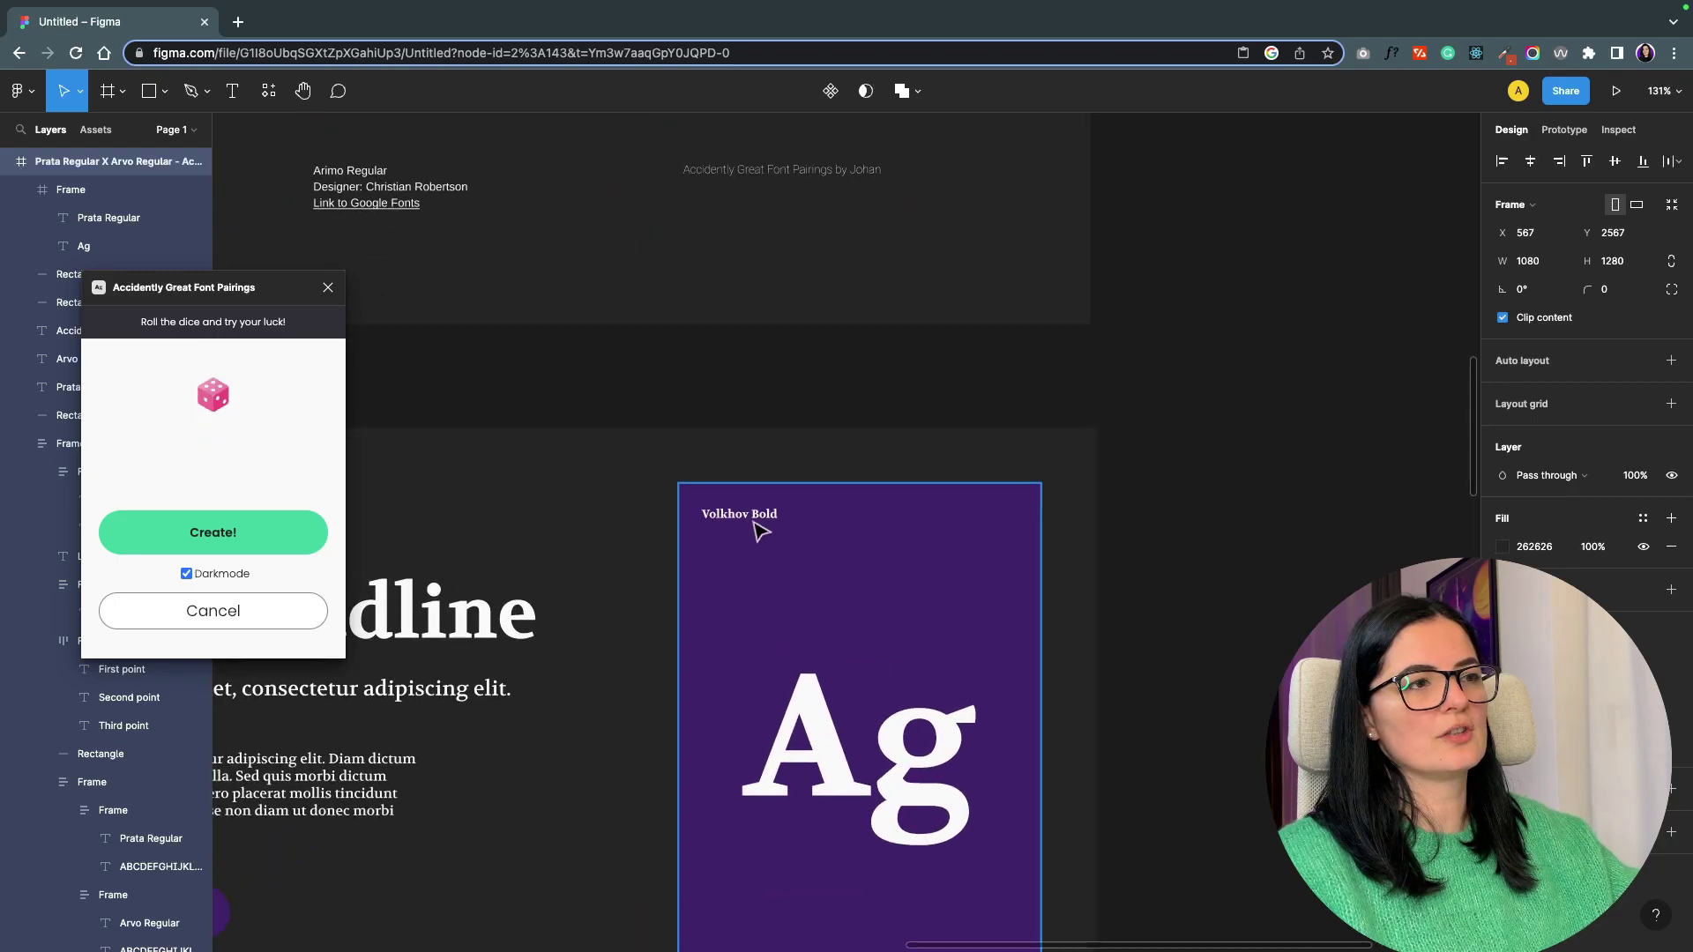
scroll(752, 537, "up", 2, "ctrl")
scroll(613, 430, "left", 8)
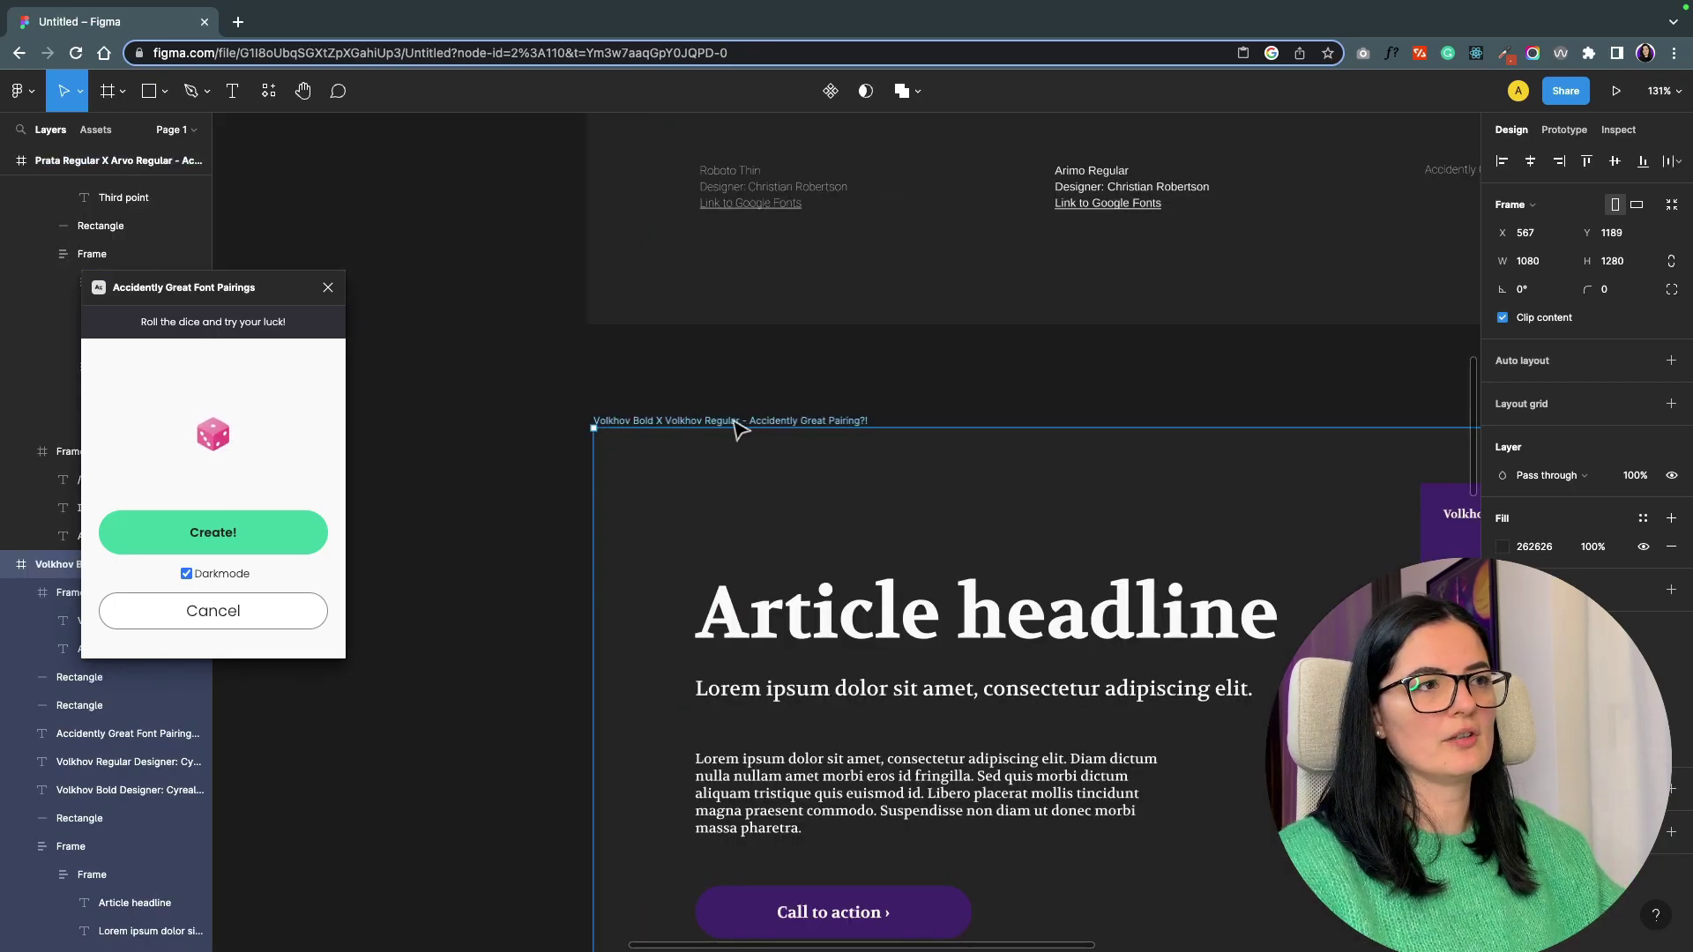
scroll(925, 573, "down", 5)
scroll(926, 573, "right", 8)
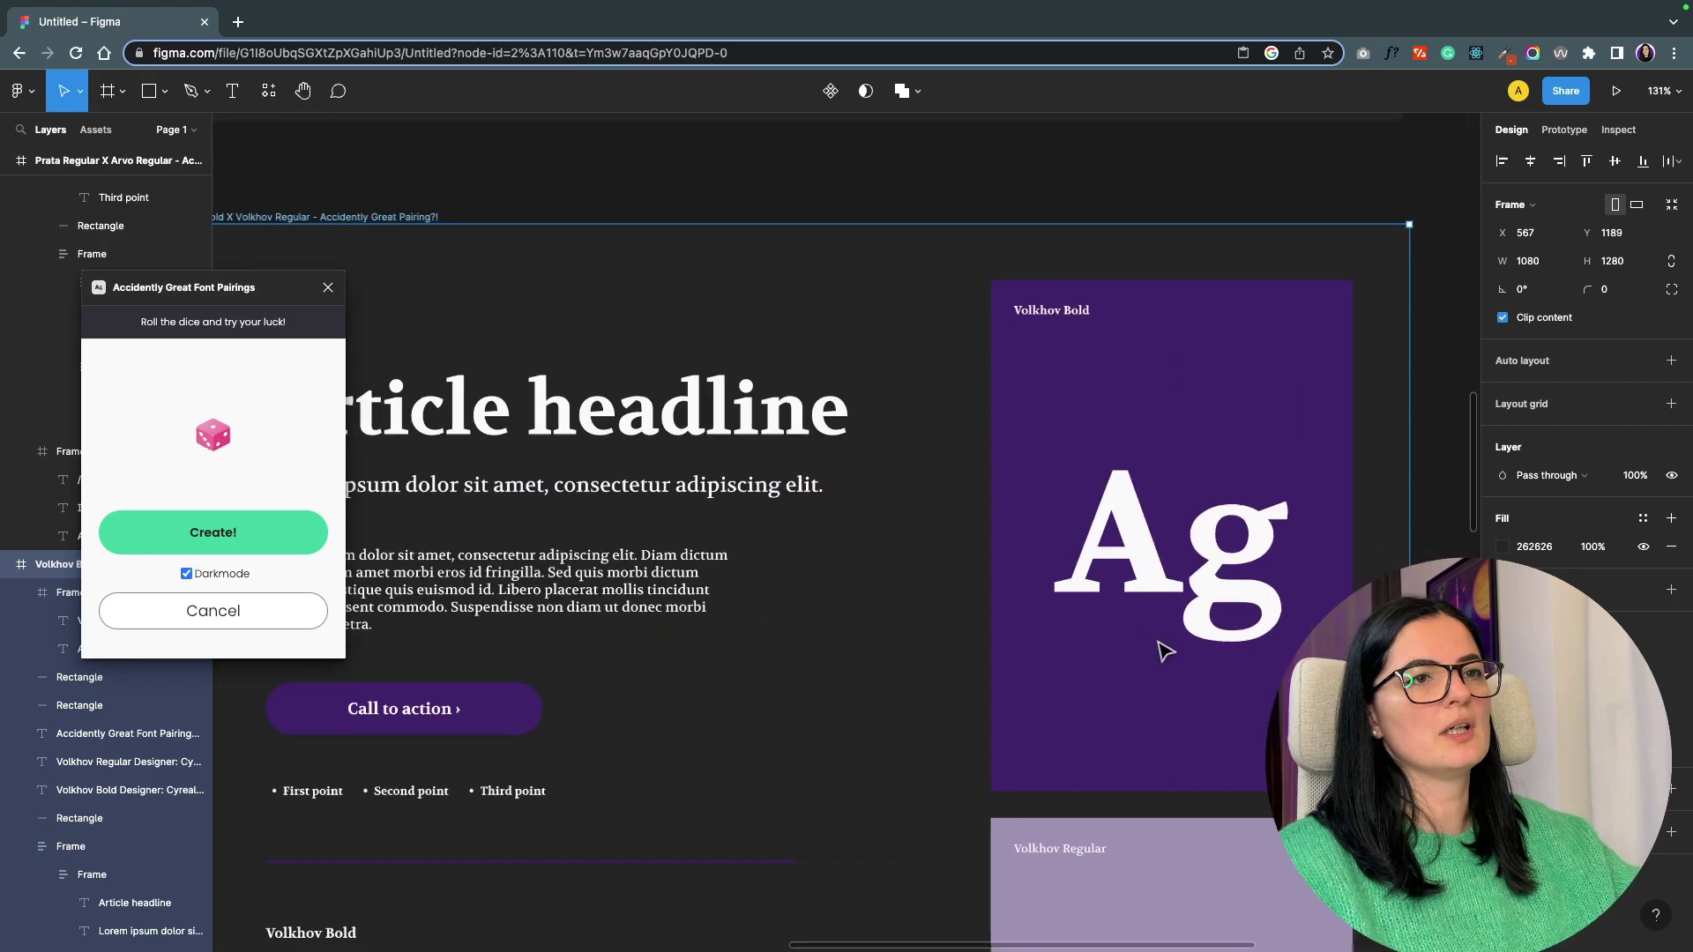
scroll(966, 758, "down", 4)
scroll(897, 688, "left", 5)
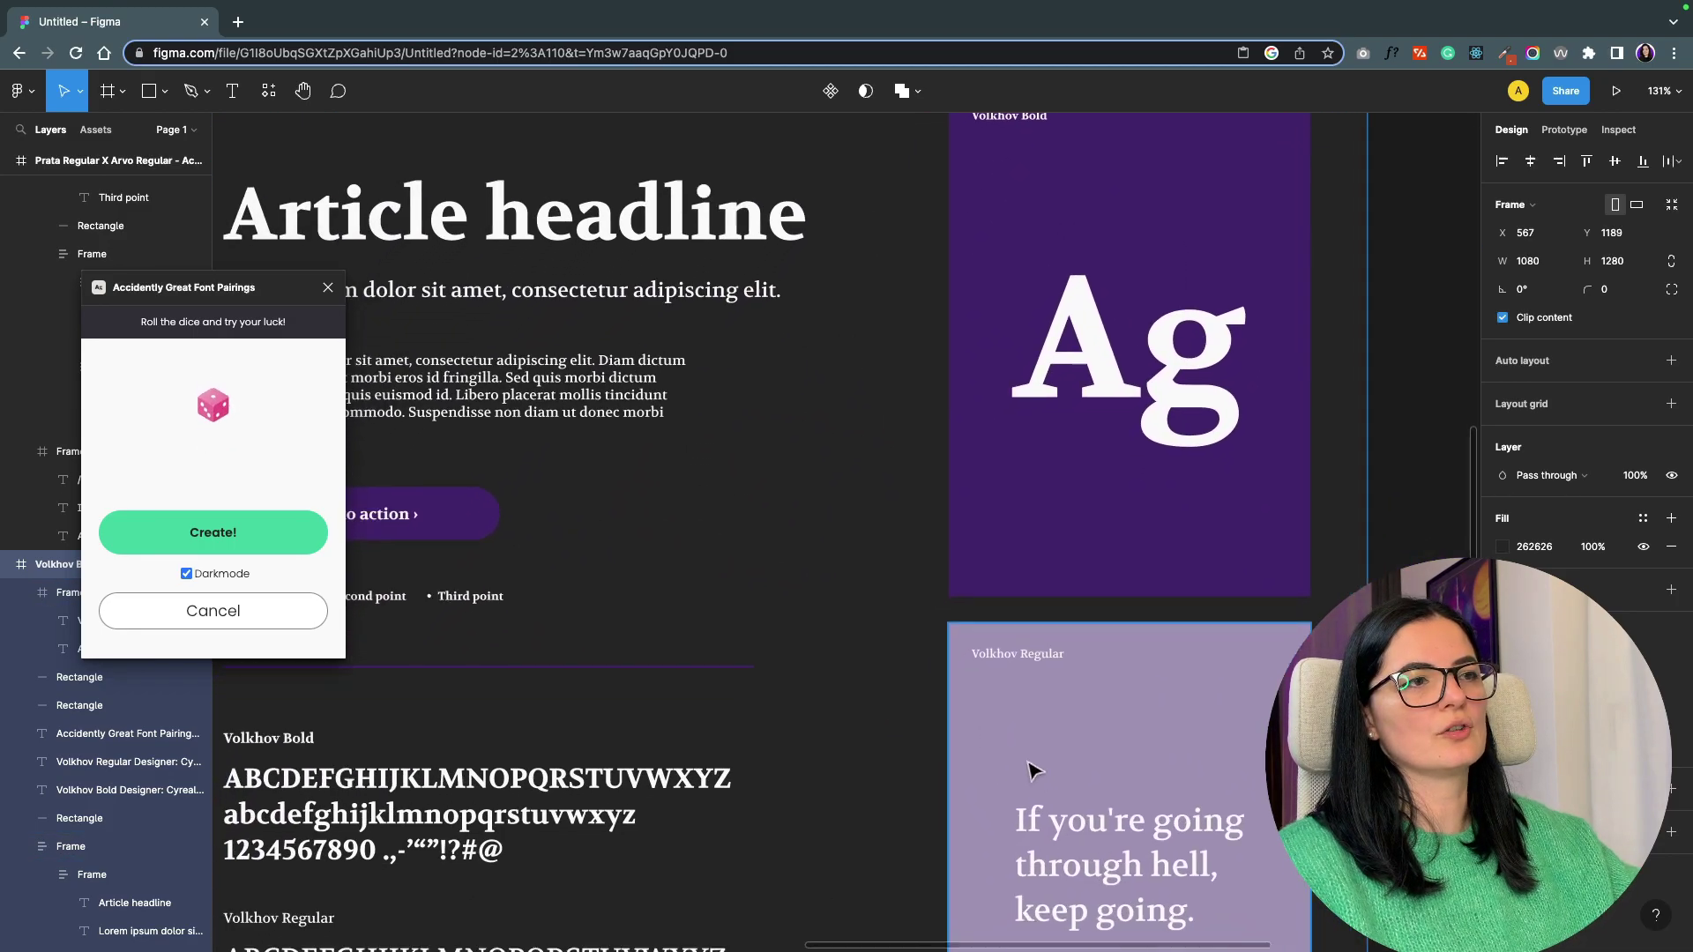
scroll(897, 689, "right", 5)
scroll(1041, 810, "up", 10)
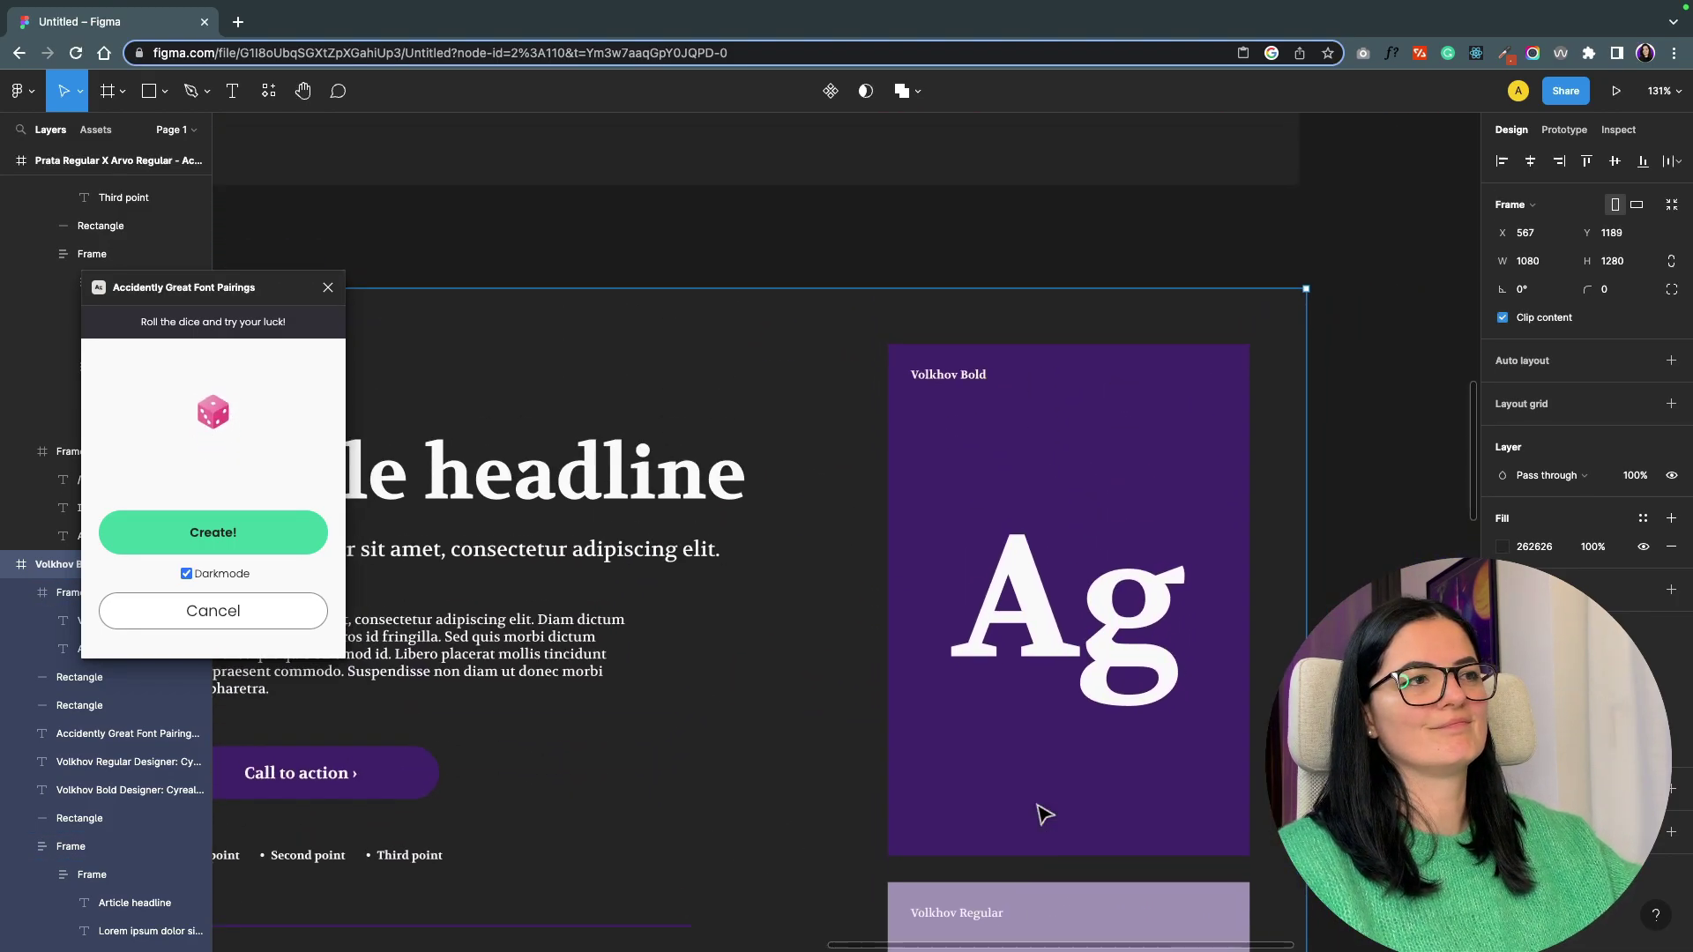
scroll(1068, 815, "down", 8)
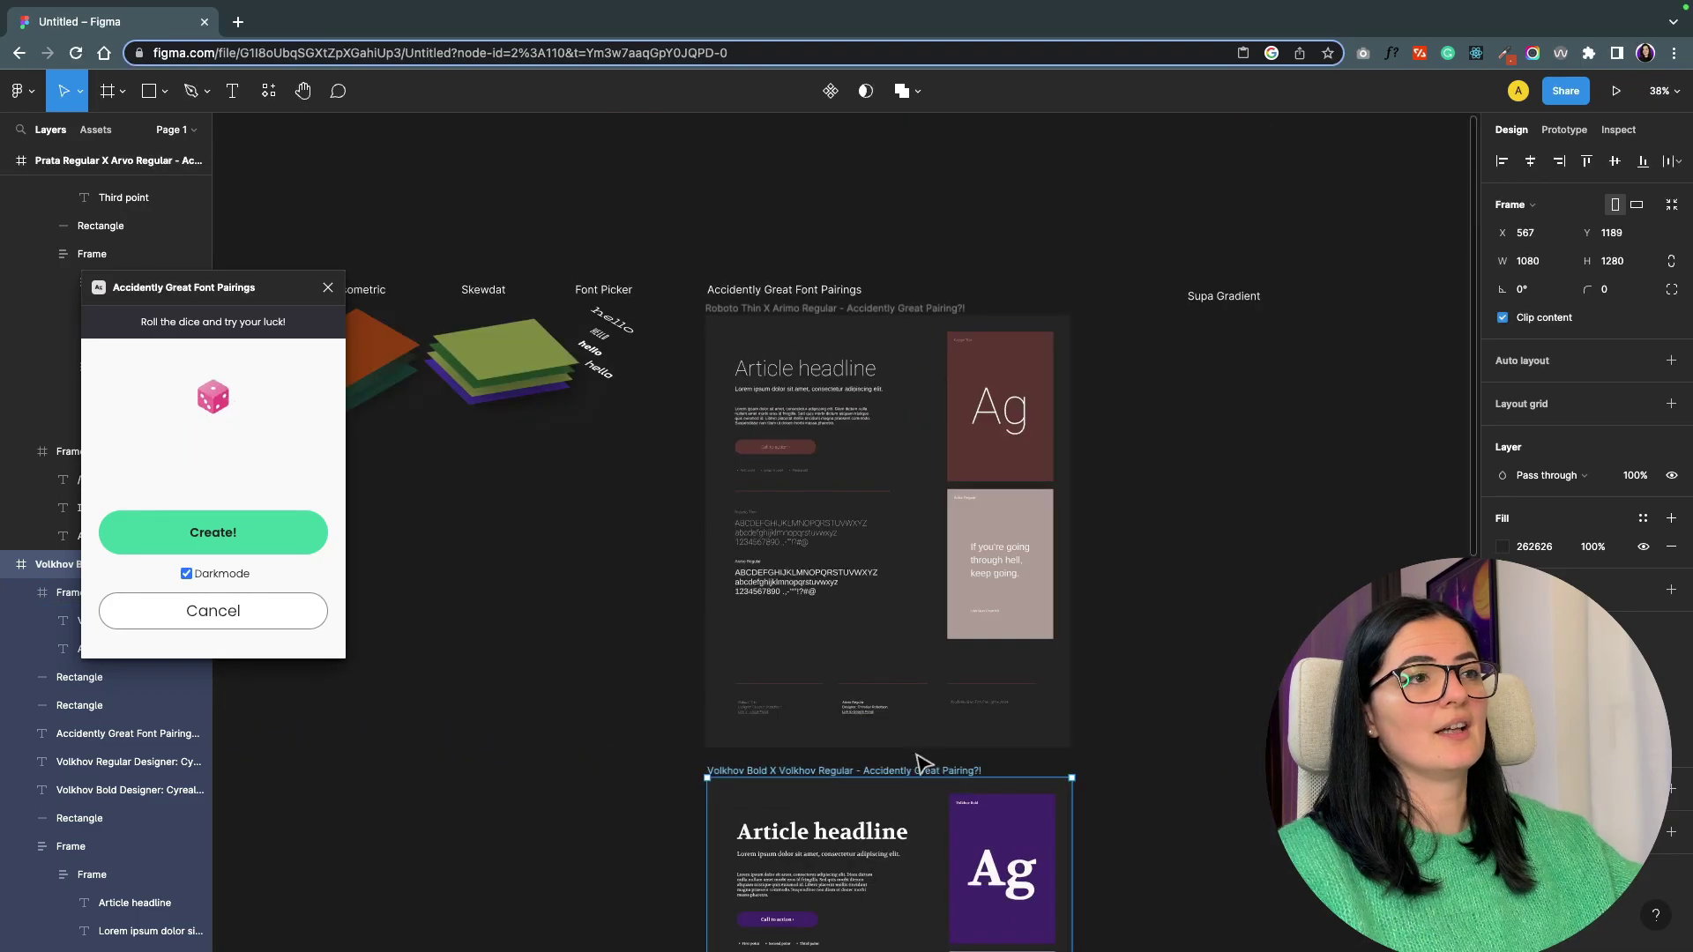
scroll(1014, 794, "up", 2)
scroll(970, 778, "down", 5)
scroll(968, 783, "down", 3)
scroll(968, 776, "up", 2)
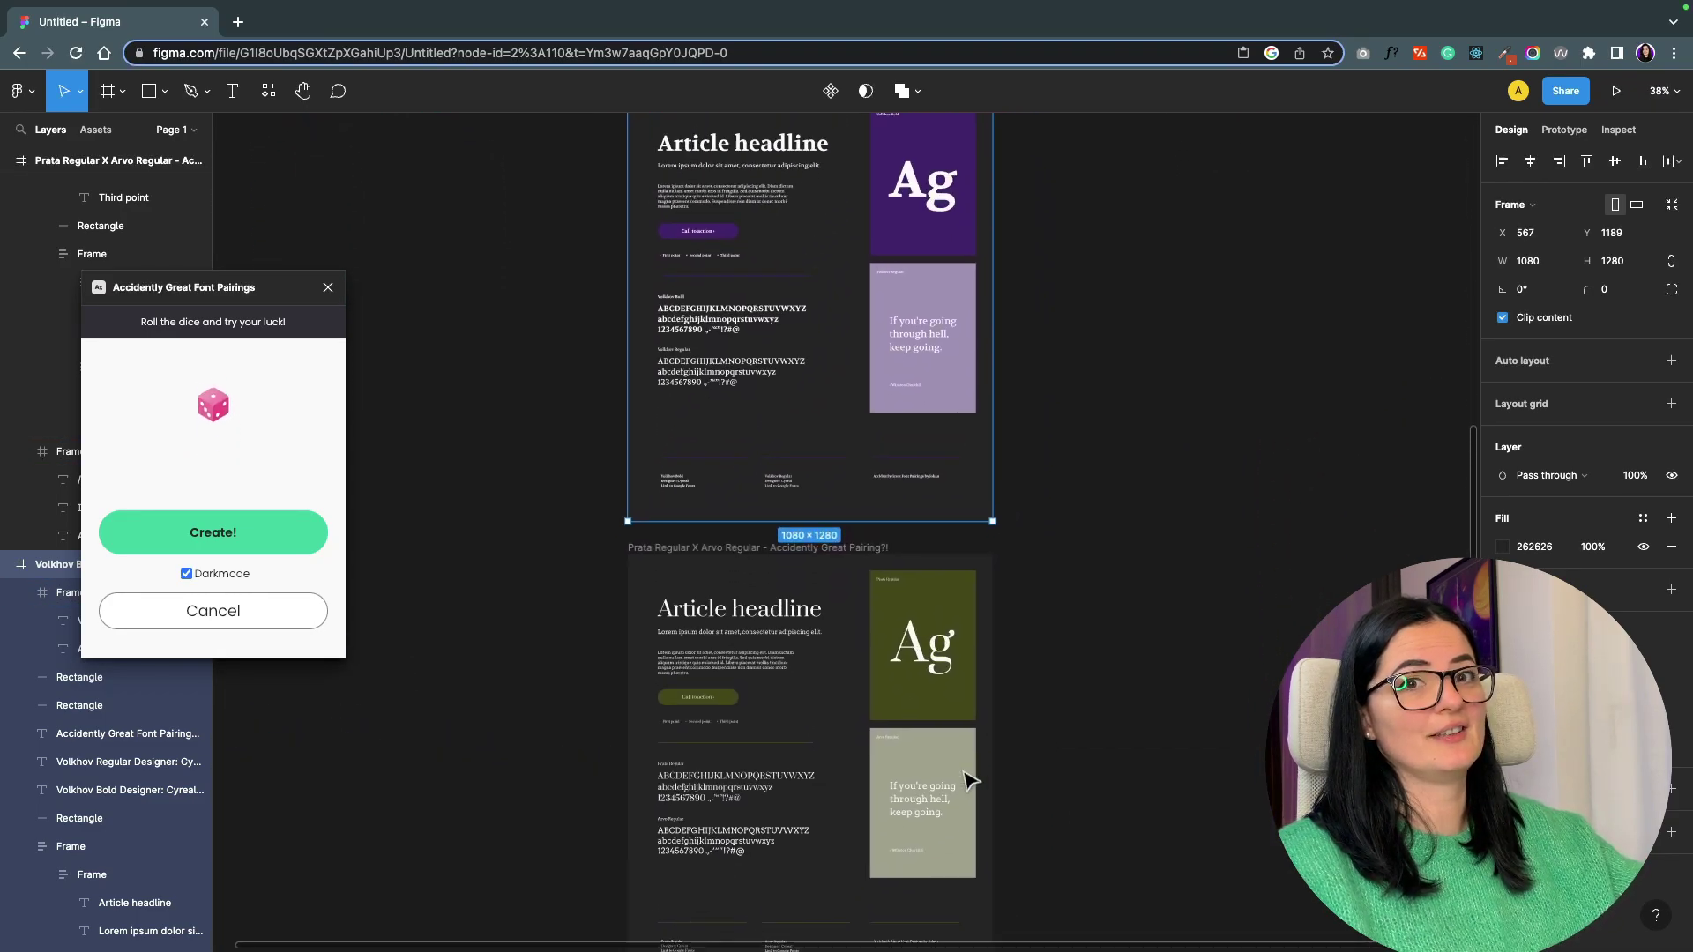
scroll(968, 787, "right", 2)
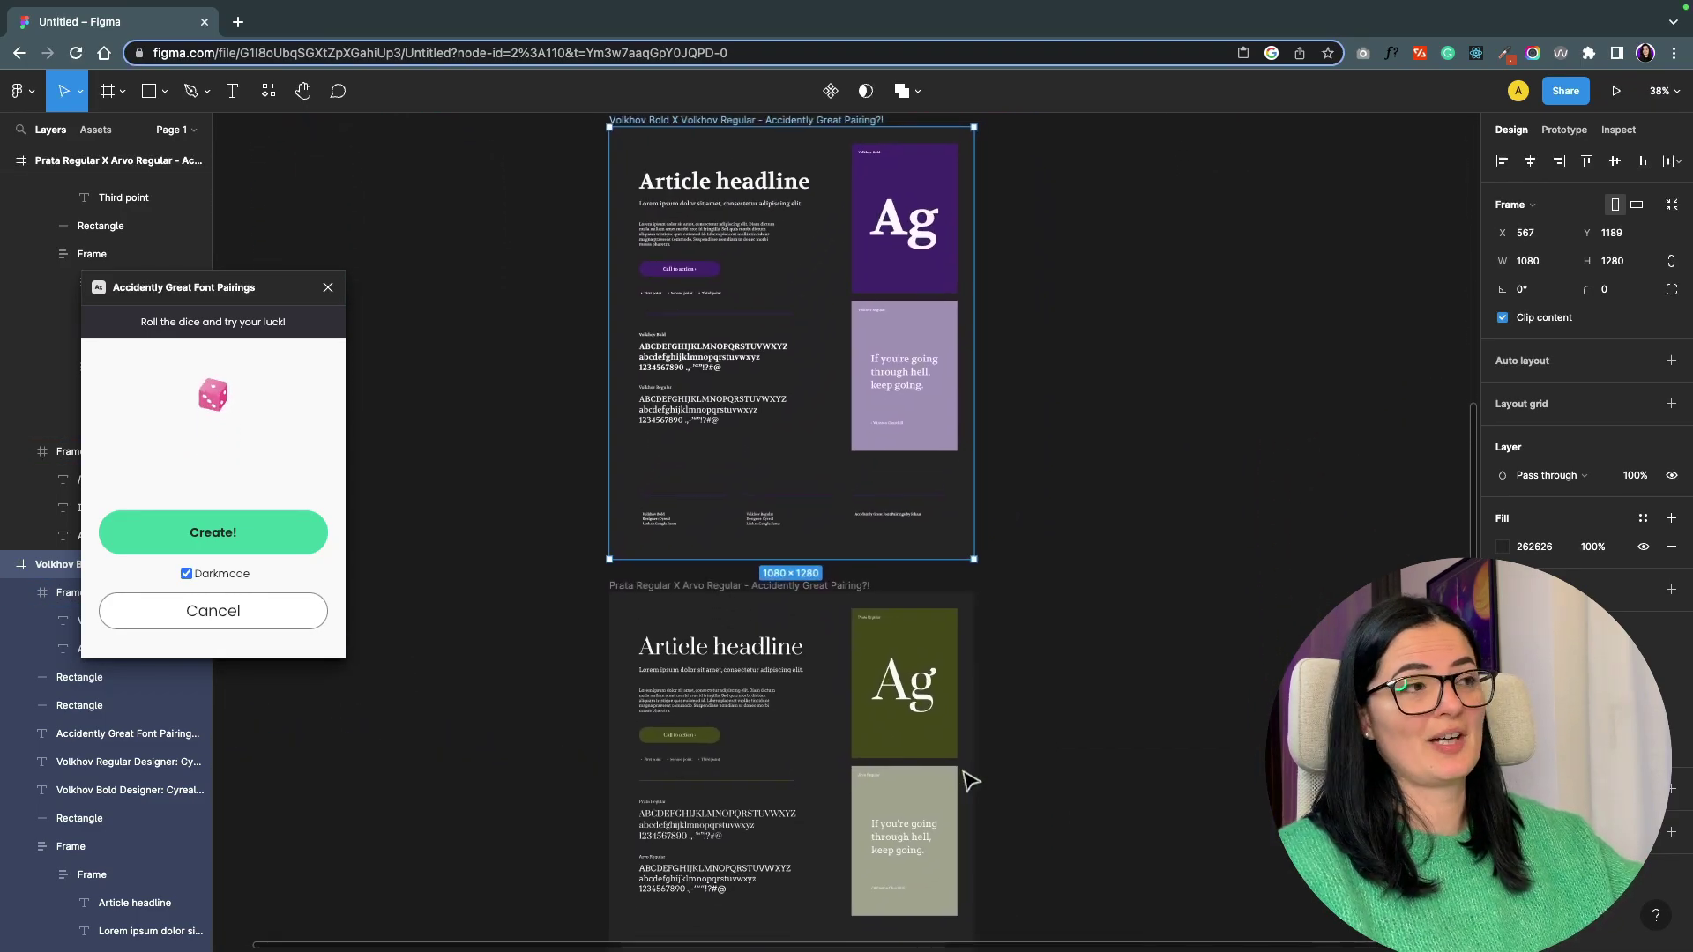
Close the font pairings plugin and clear the frame selection.
left_click(233, 629)
key("Escape")
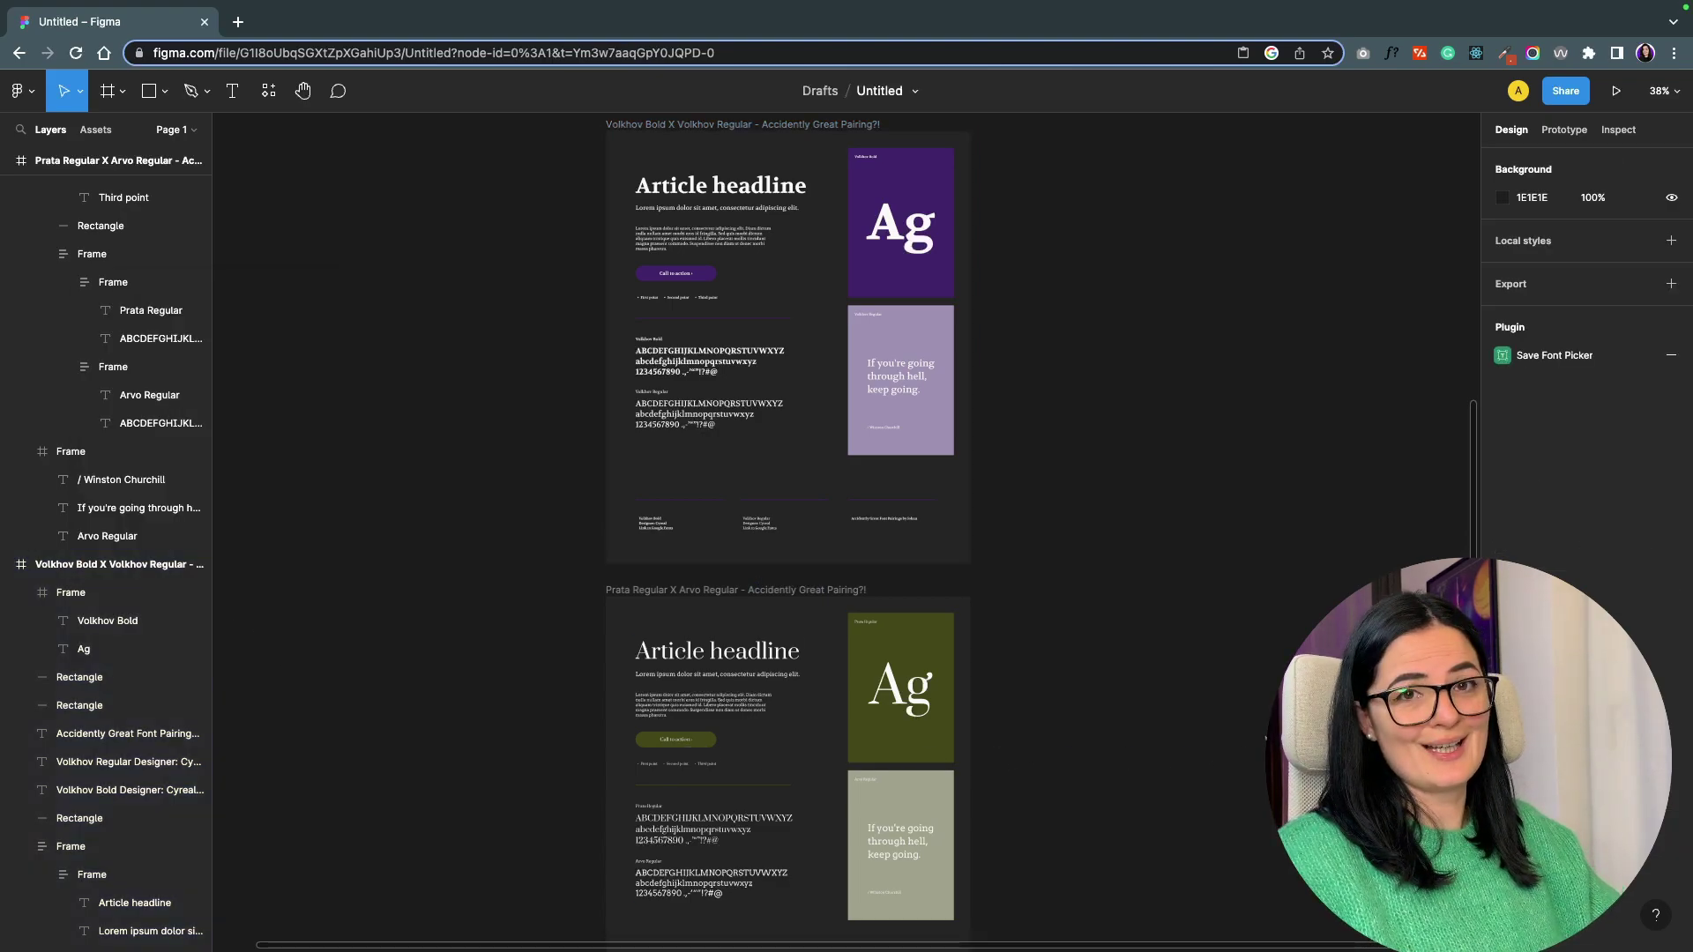
scroll(1208, 734, "up", 8)
scroll(1202, 733, "right", 5)
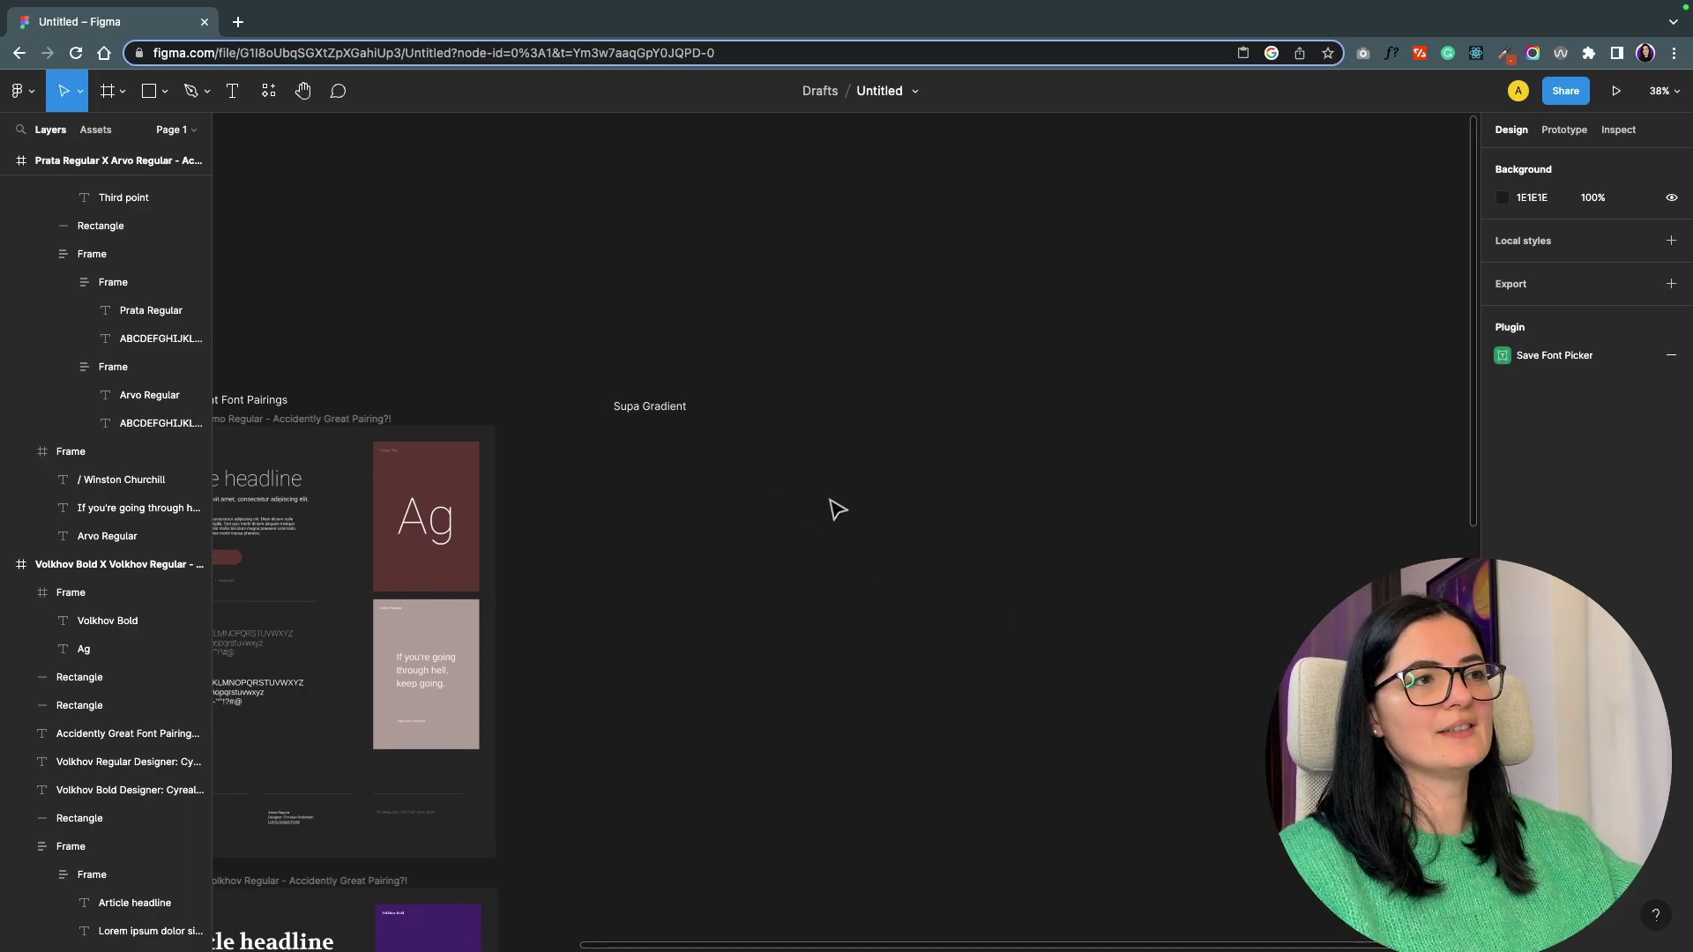
scroll(769, 544, "up", 5)
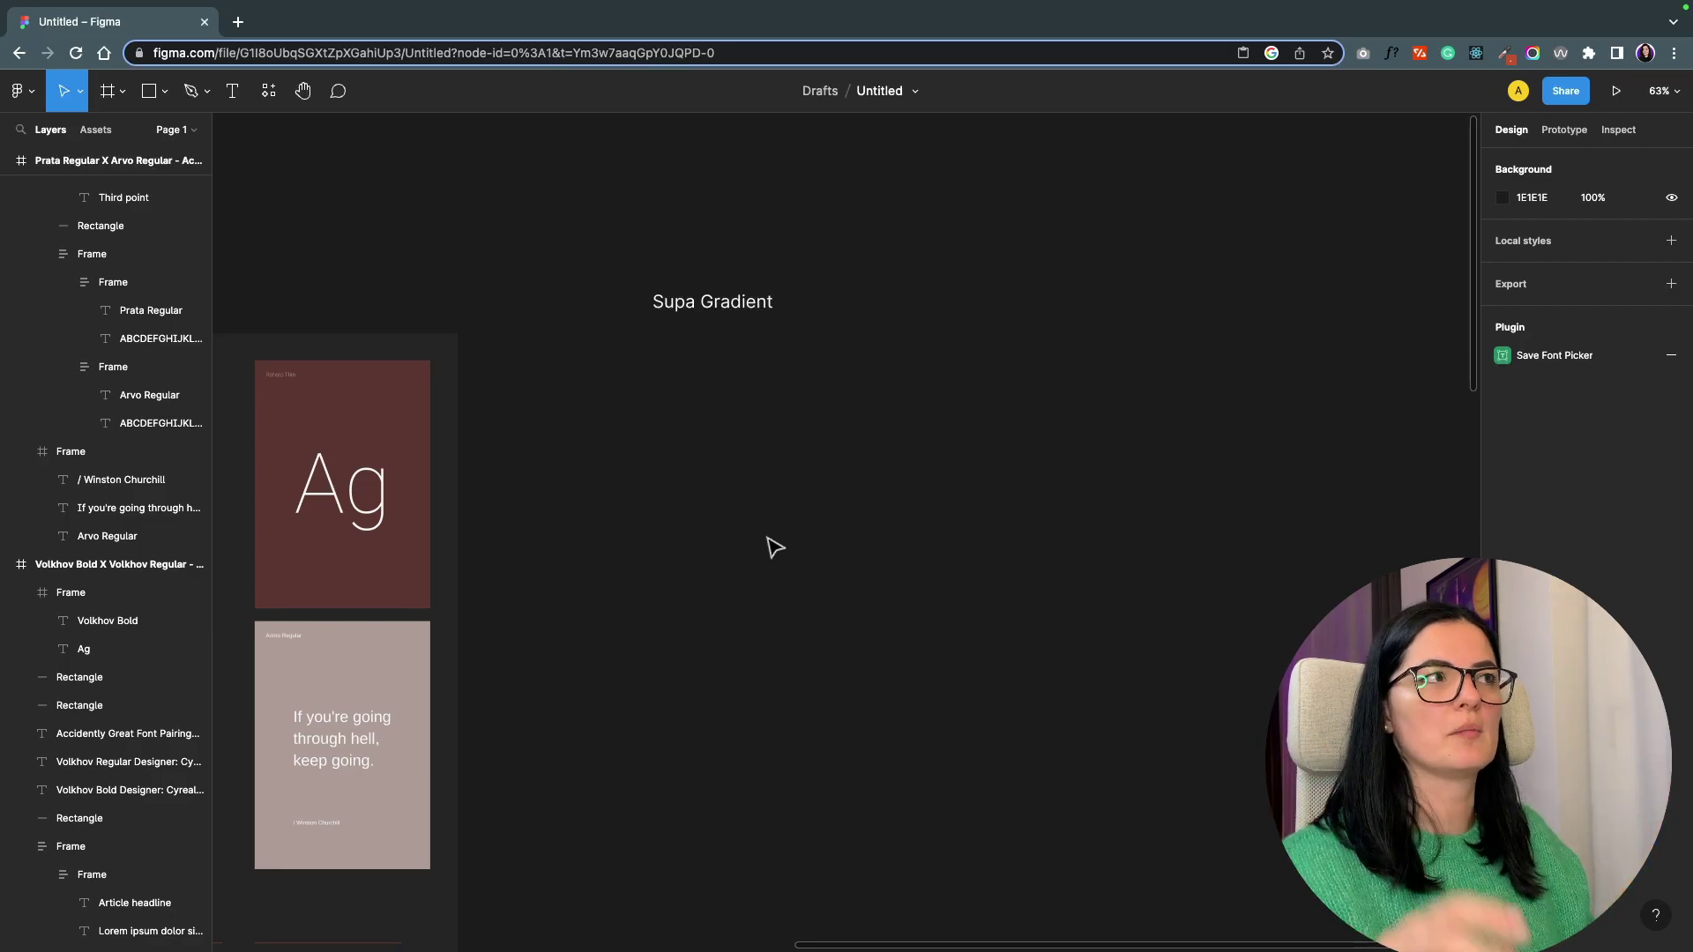
Select the Supa Gradient title and launch the Supa Gradient plugin.
left_click(710, 311)
left_click(273, 94)
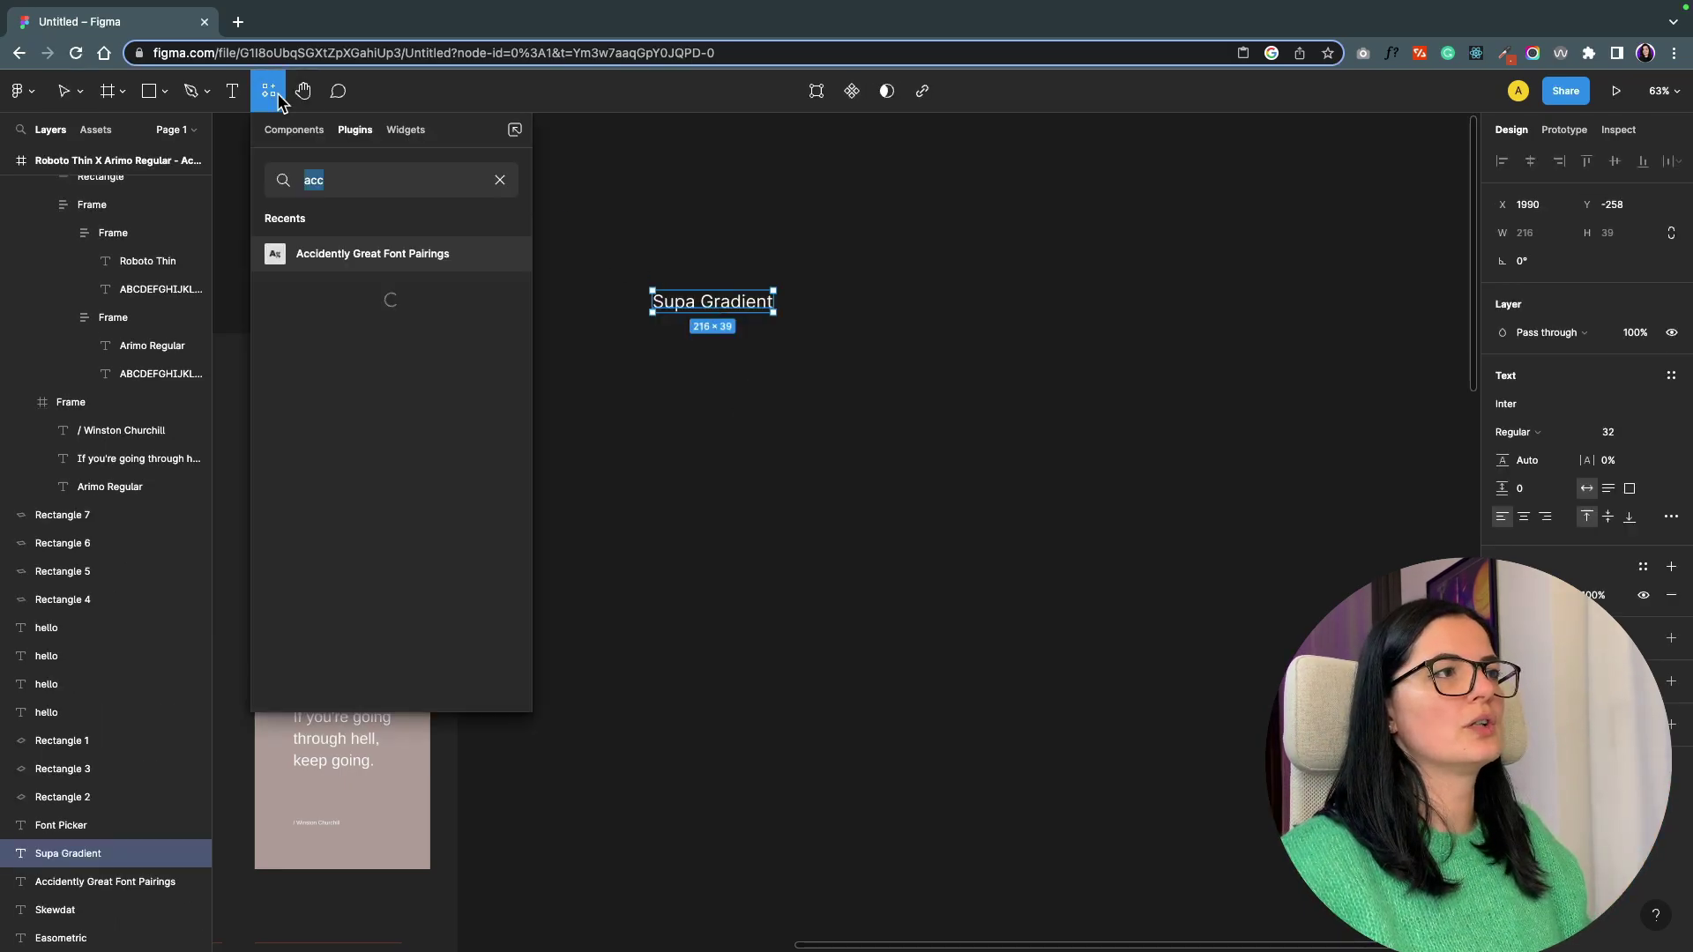
left_click(500, 181)
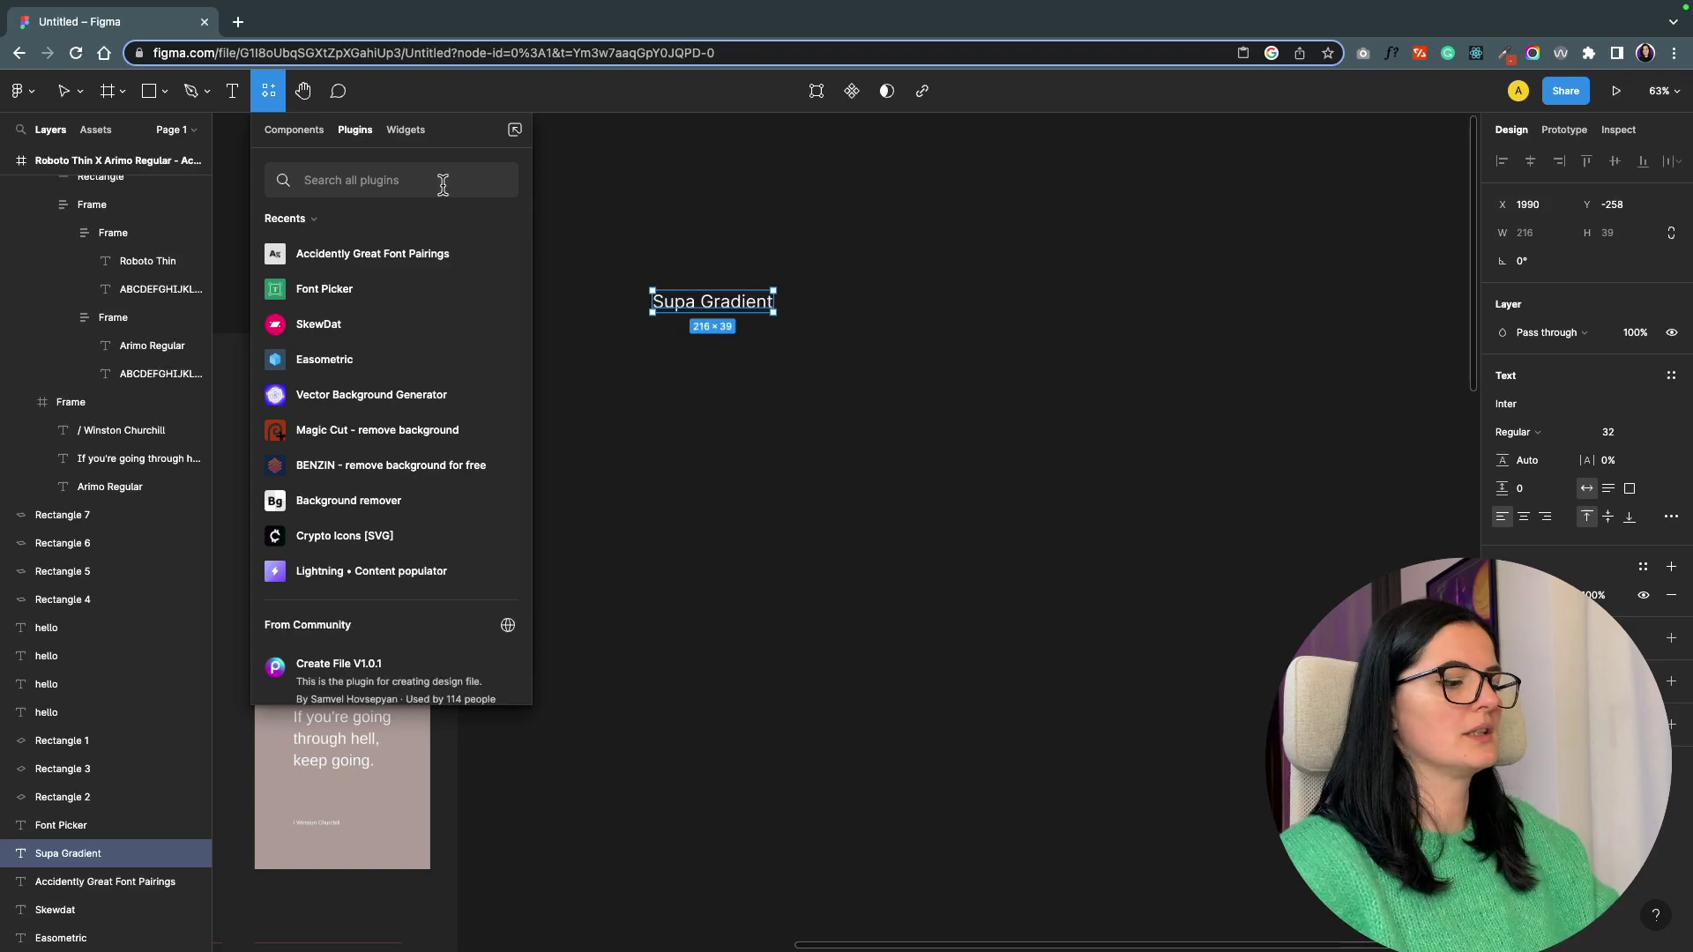
type("su")
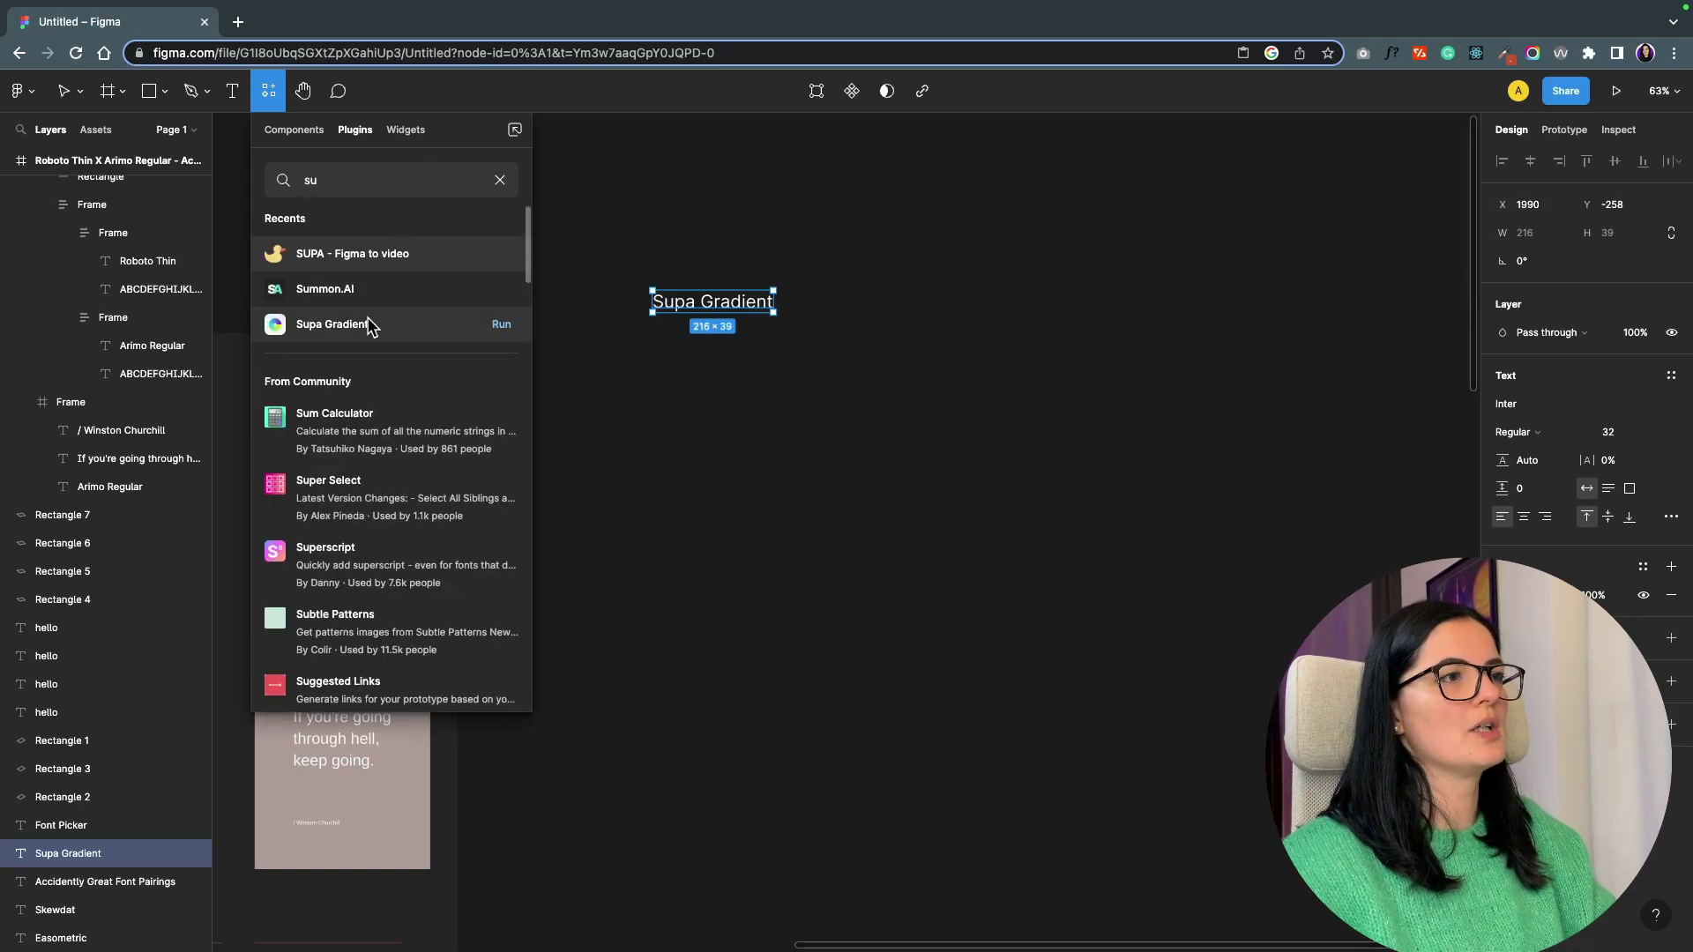
left_click(368, 327)
left_click(397, 375)
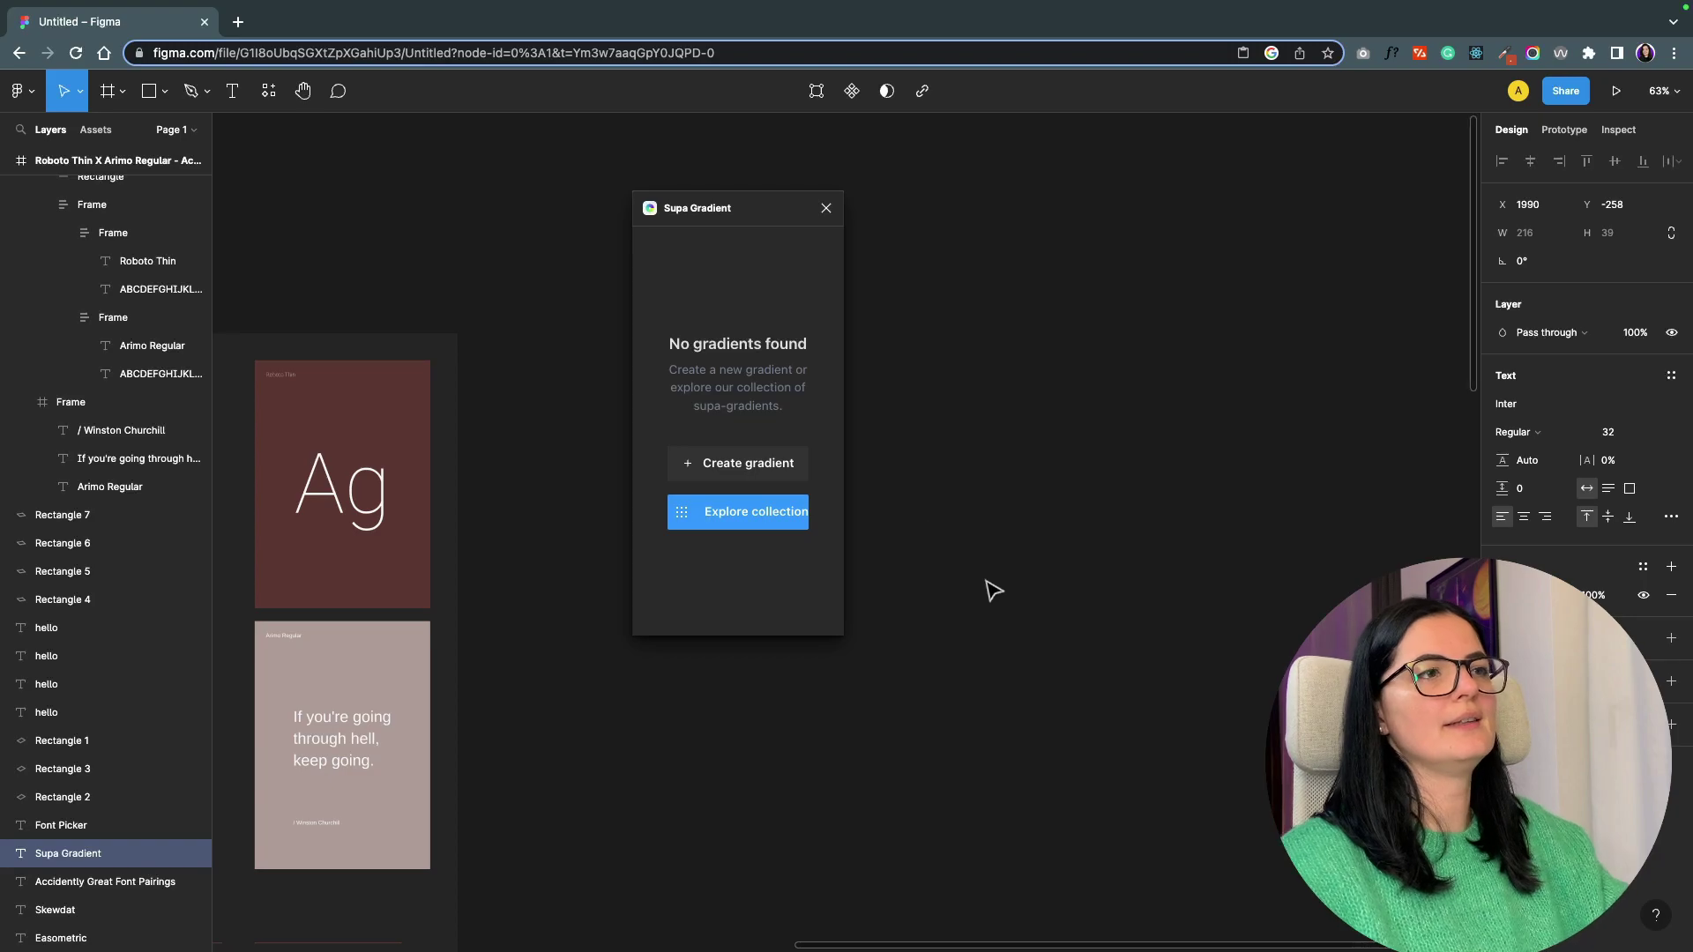
scroll(952, 584, "right", 2)
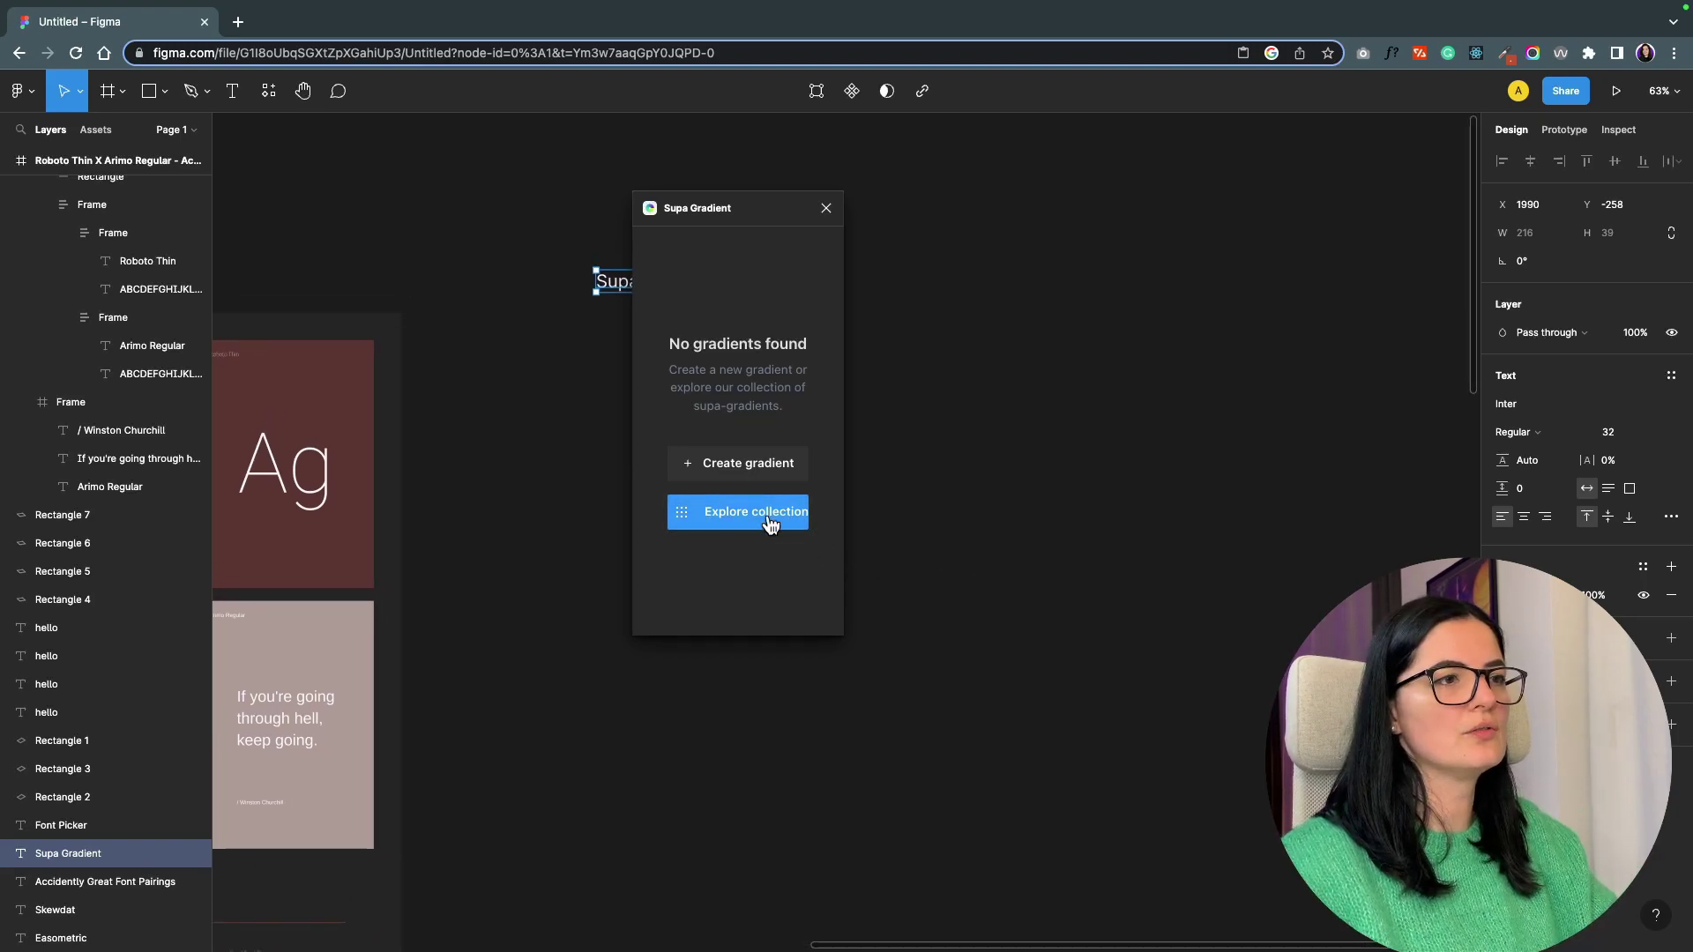
Create a new gradient style named 'test'.
left_click(741, 481)
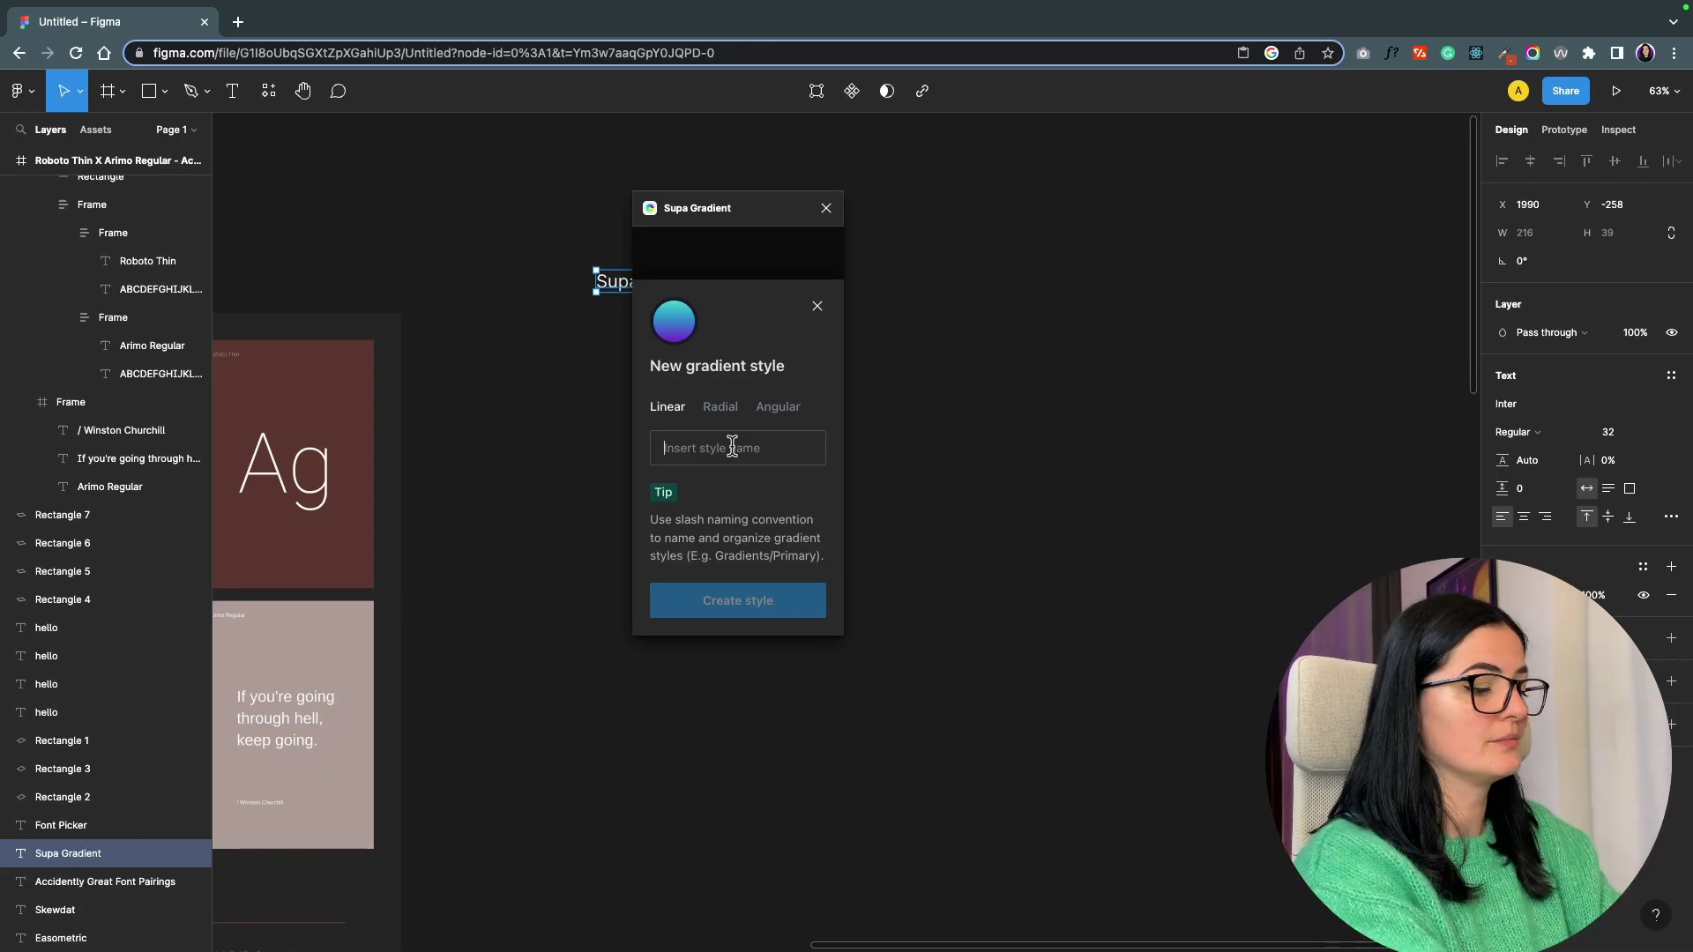
type("test")
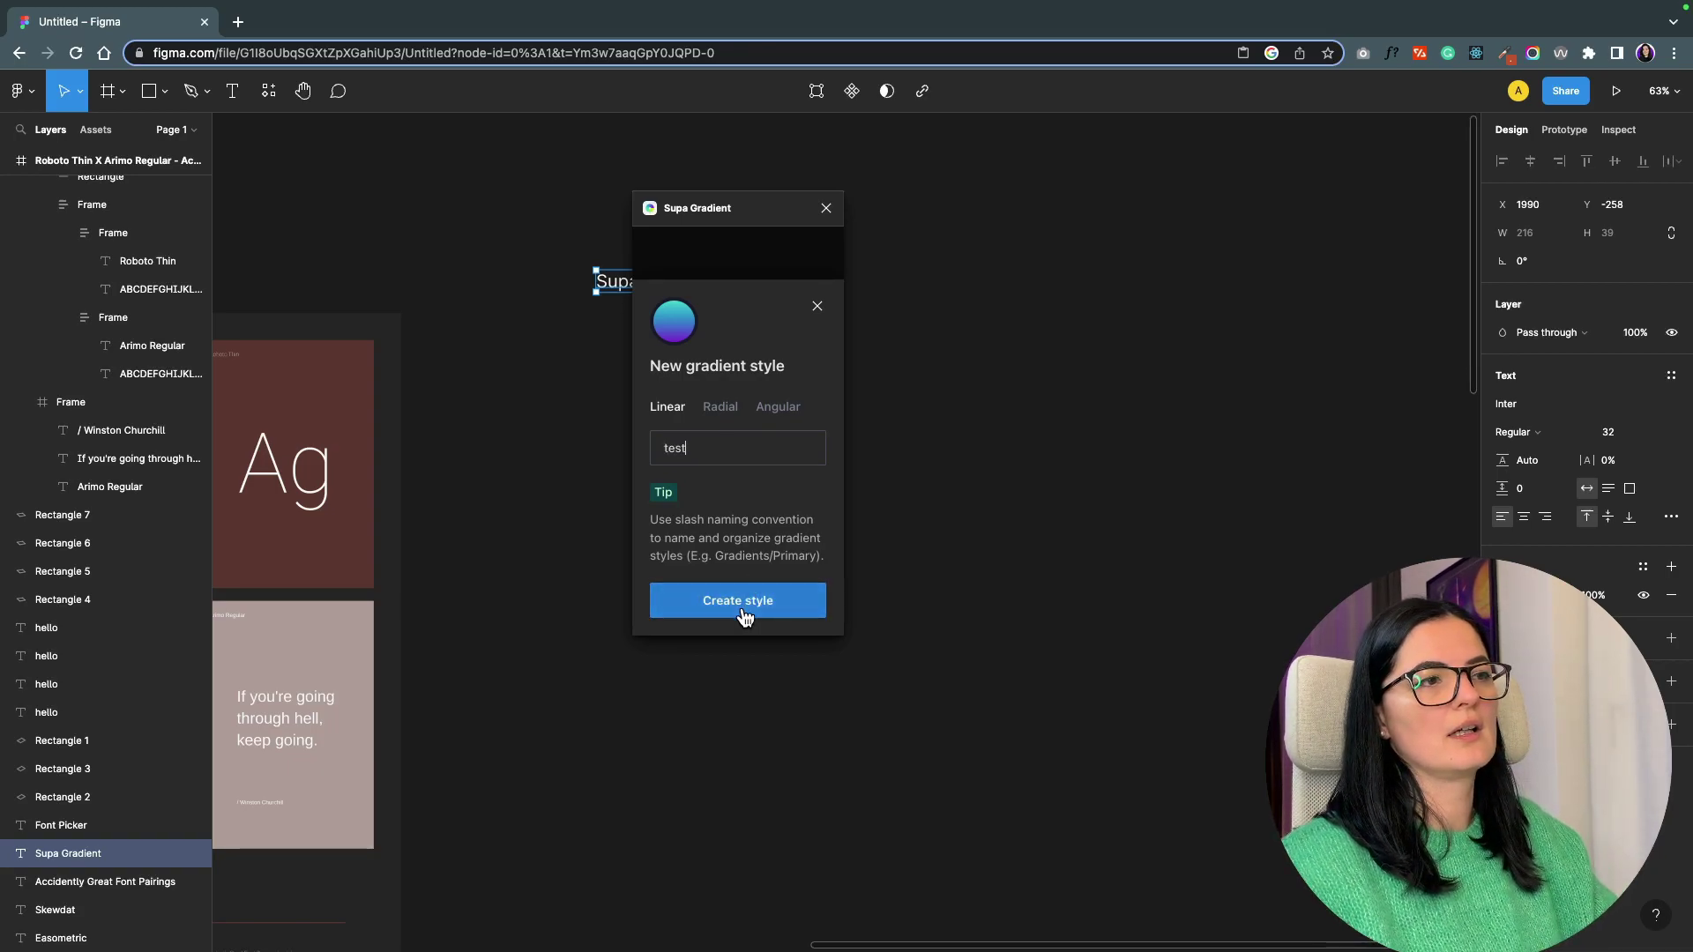
left_click(743, 611)
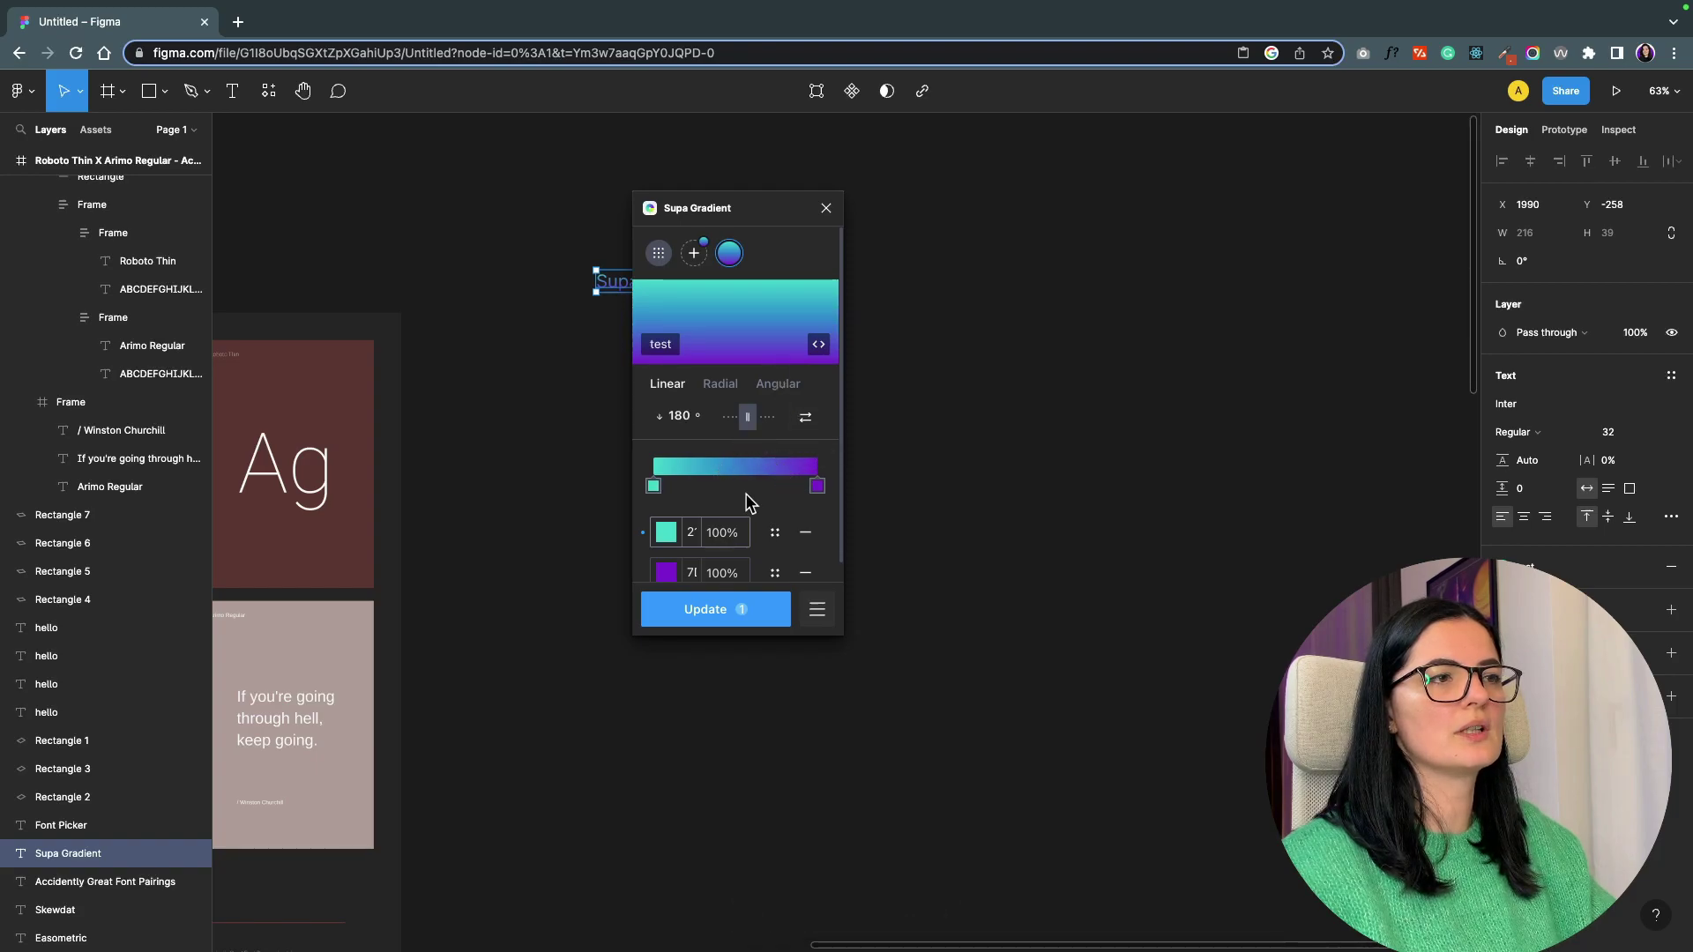
scroll(766, 549, "down", 1)
scroll(766, 548, "up", 1)
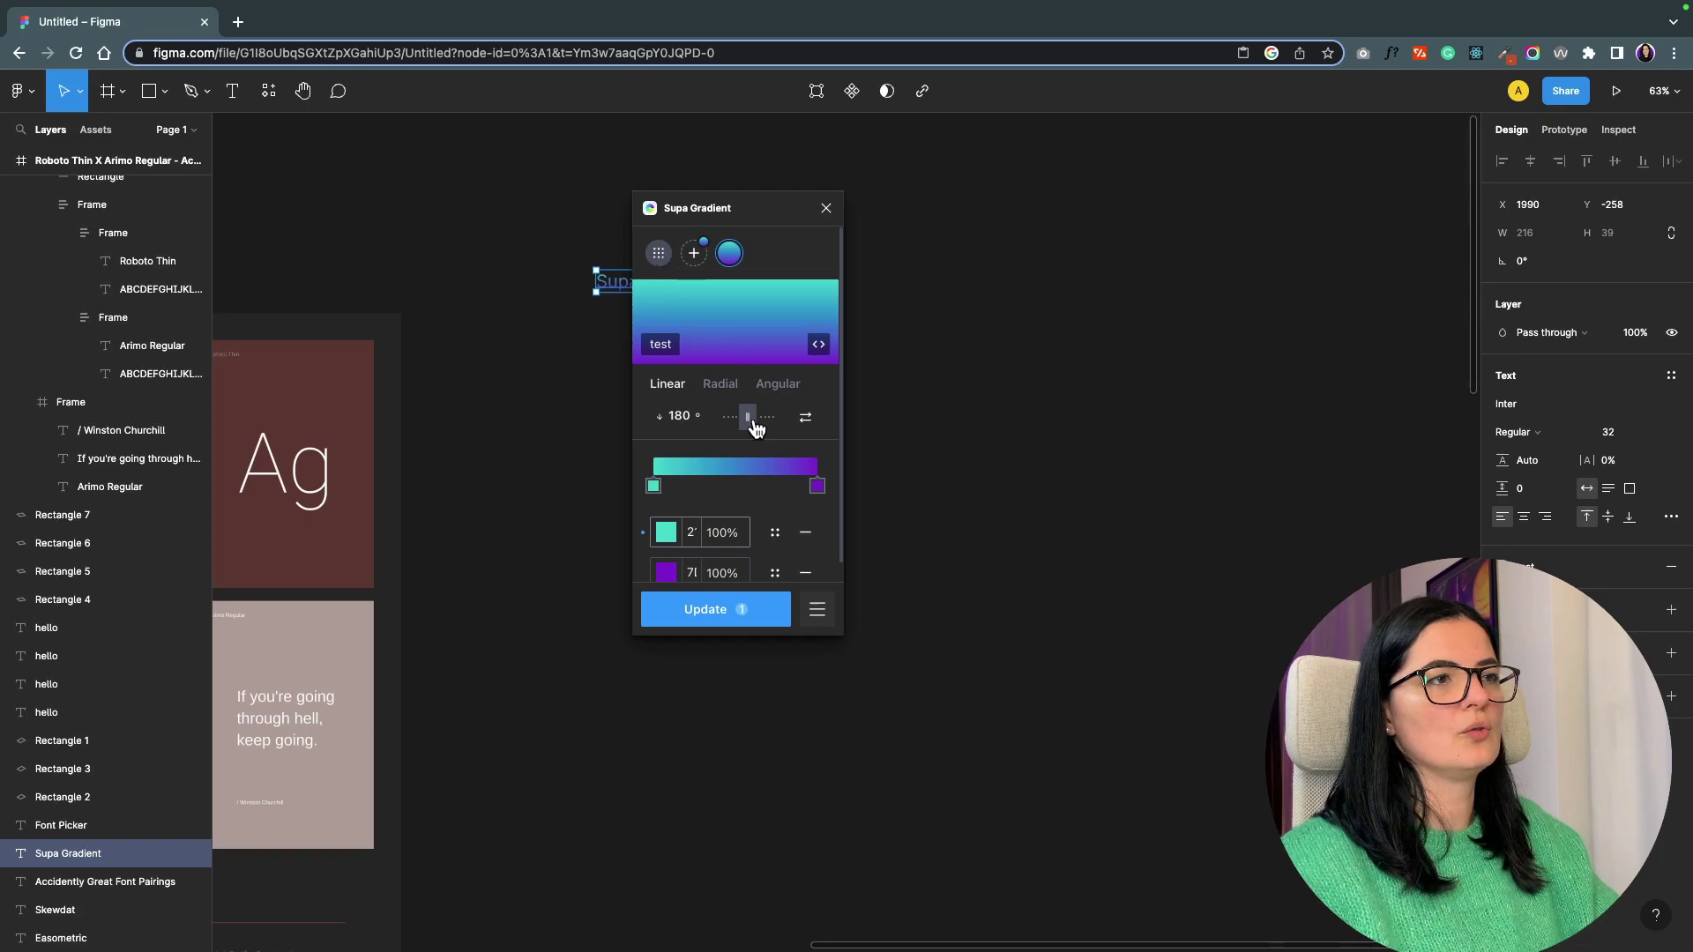
Add two more colour stops and make the gradient angular.
left_click(767, 483)
left_click(703, 484)
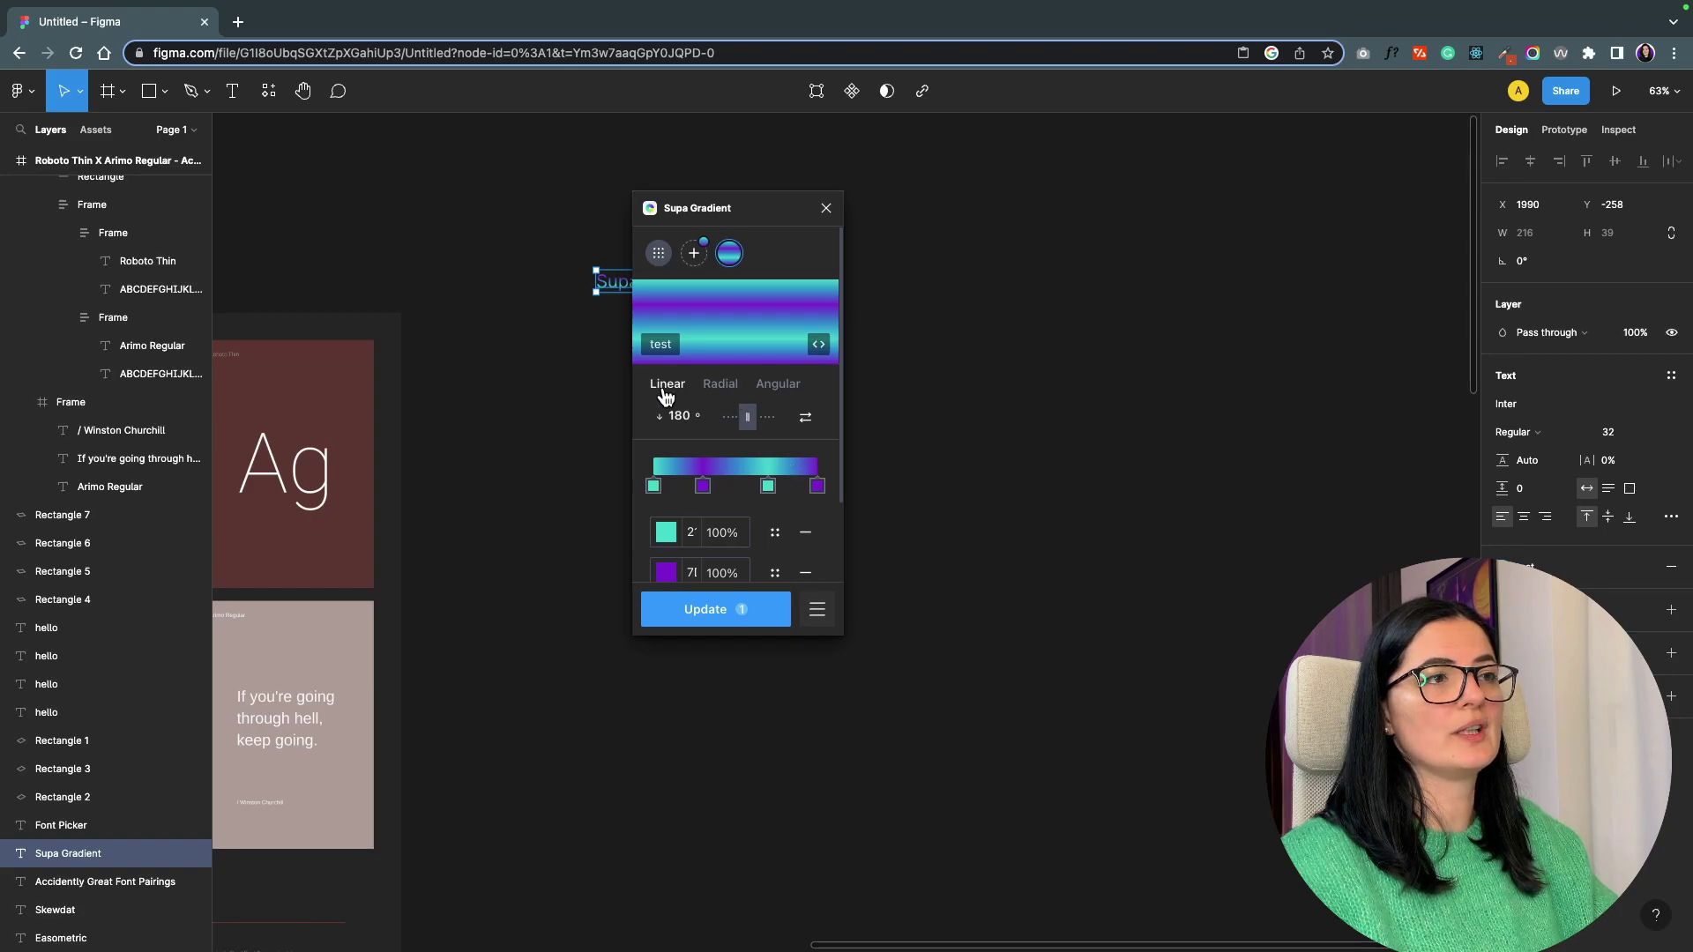
left_click(714, 385)
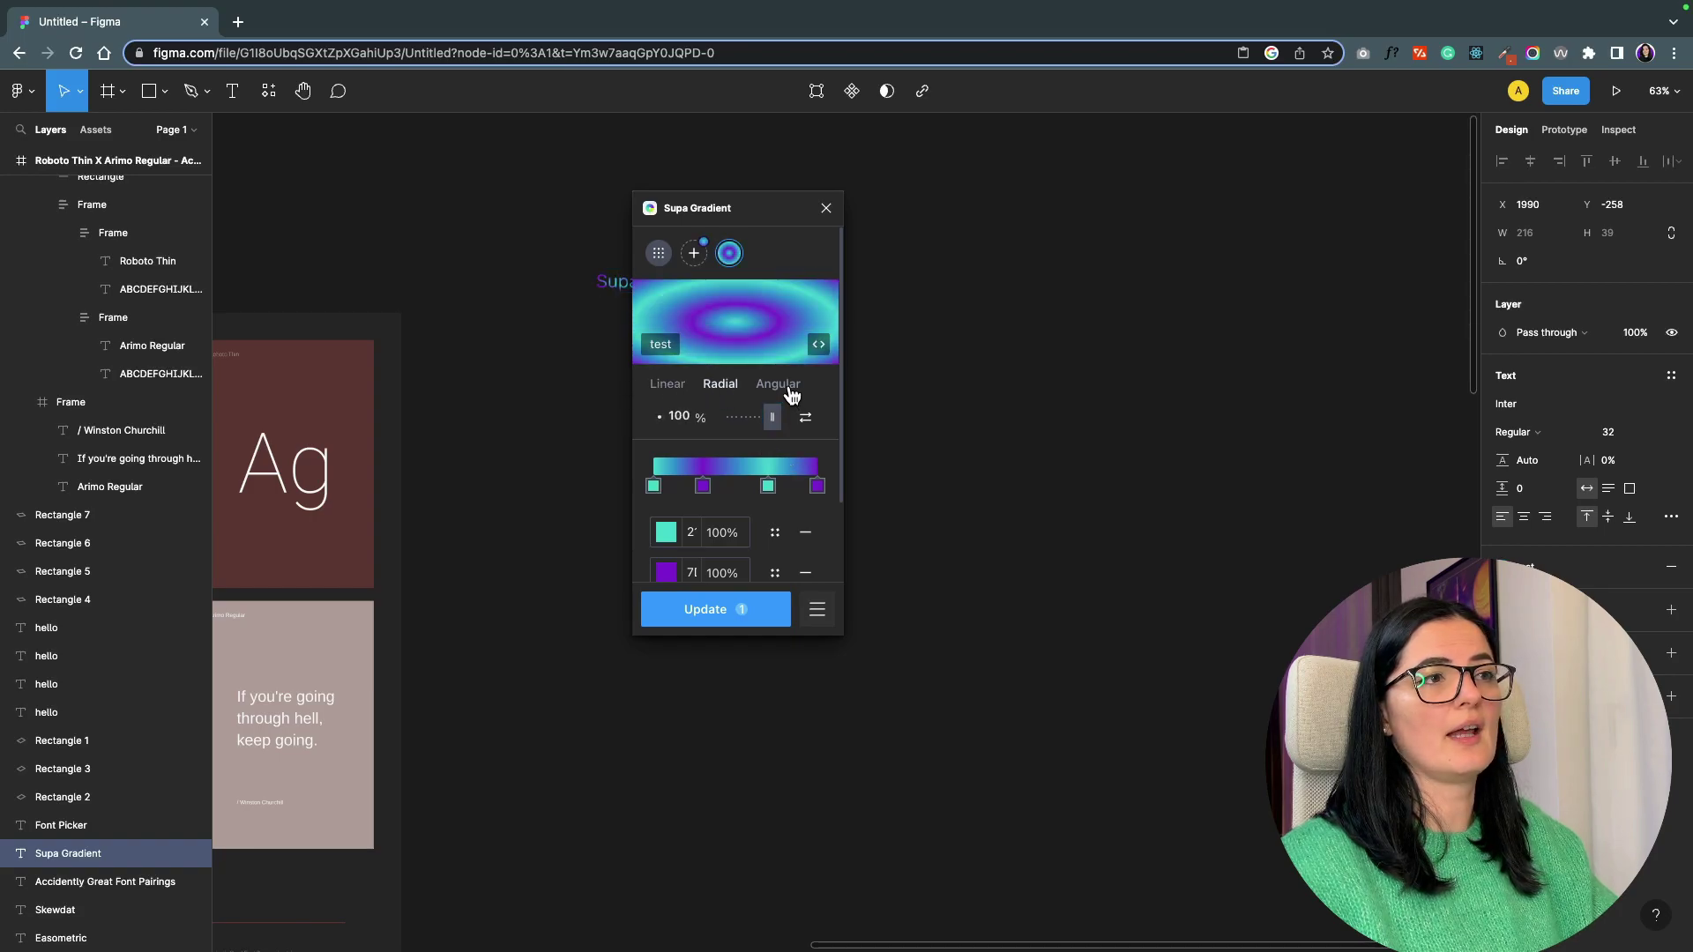
left_click(781, 385)
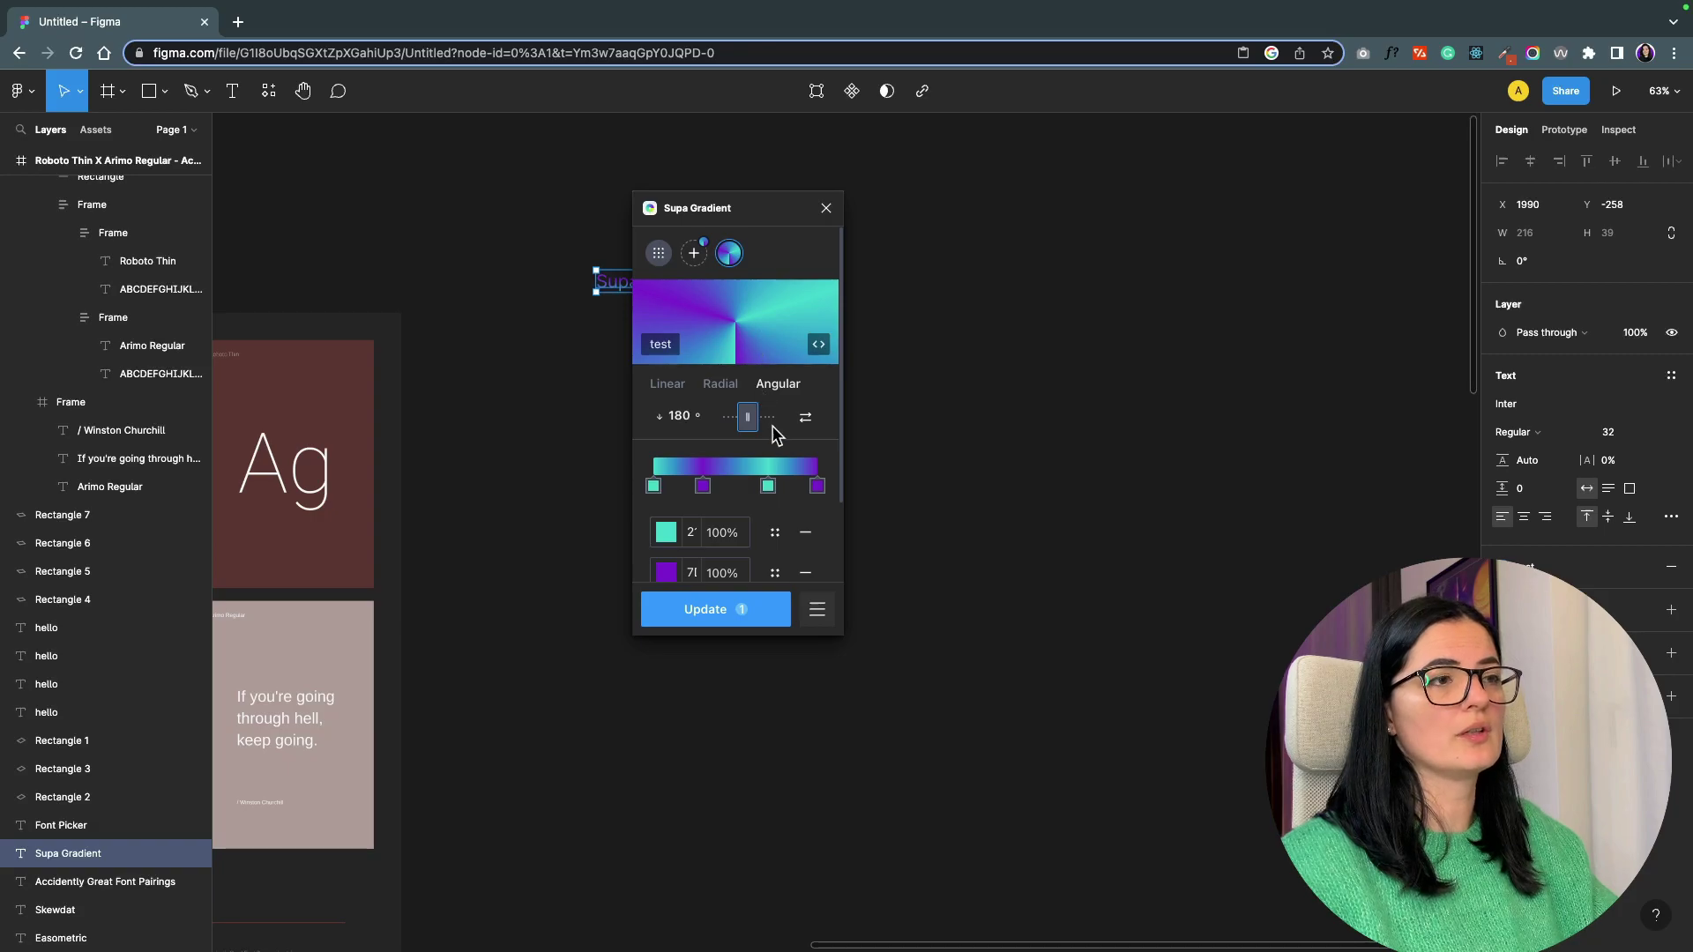
scroll(788, 473, "down", 2)
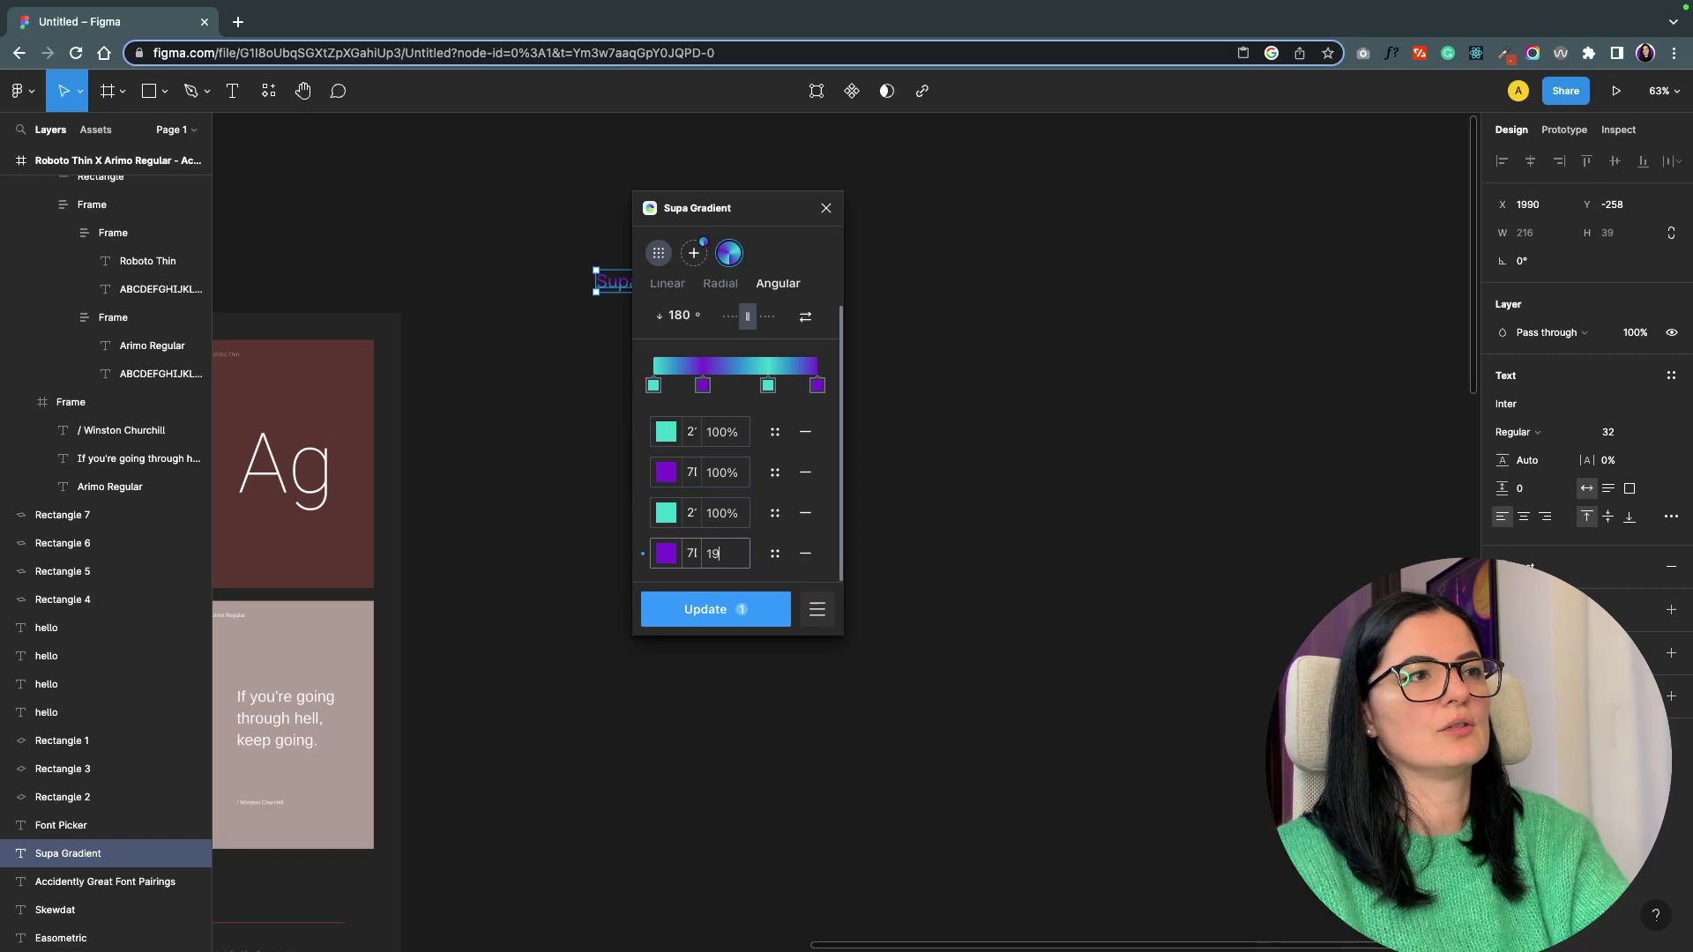
scroll(760, 461, "up", 2)
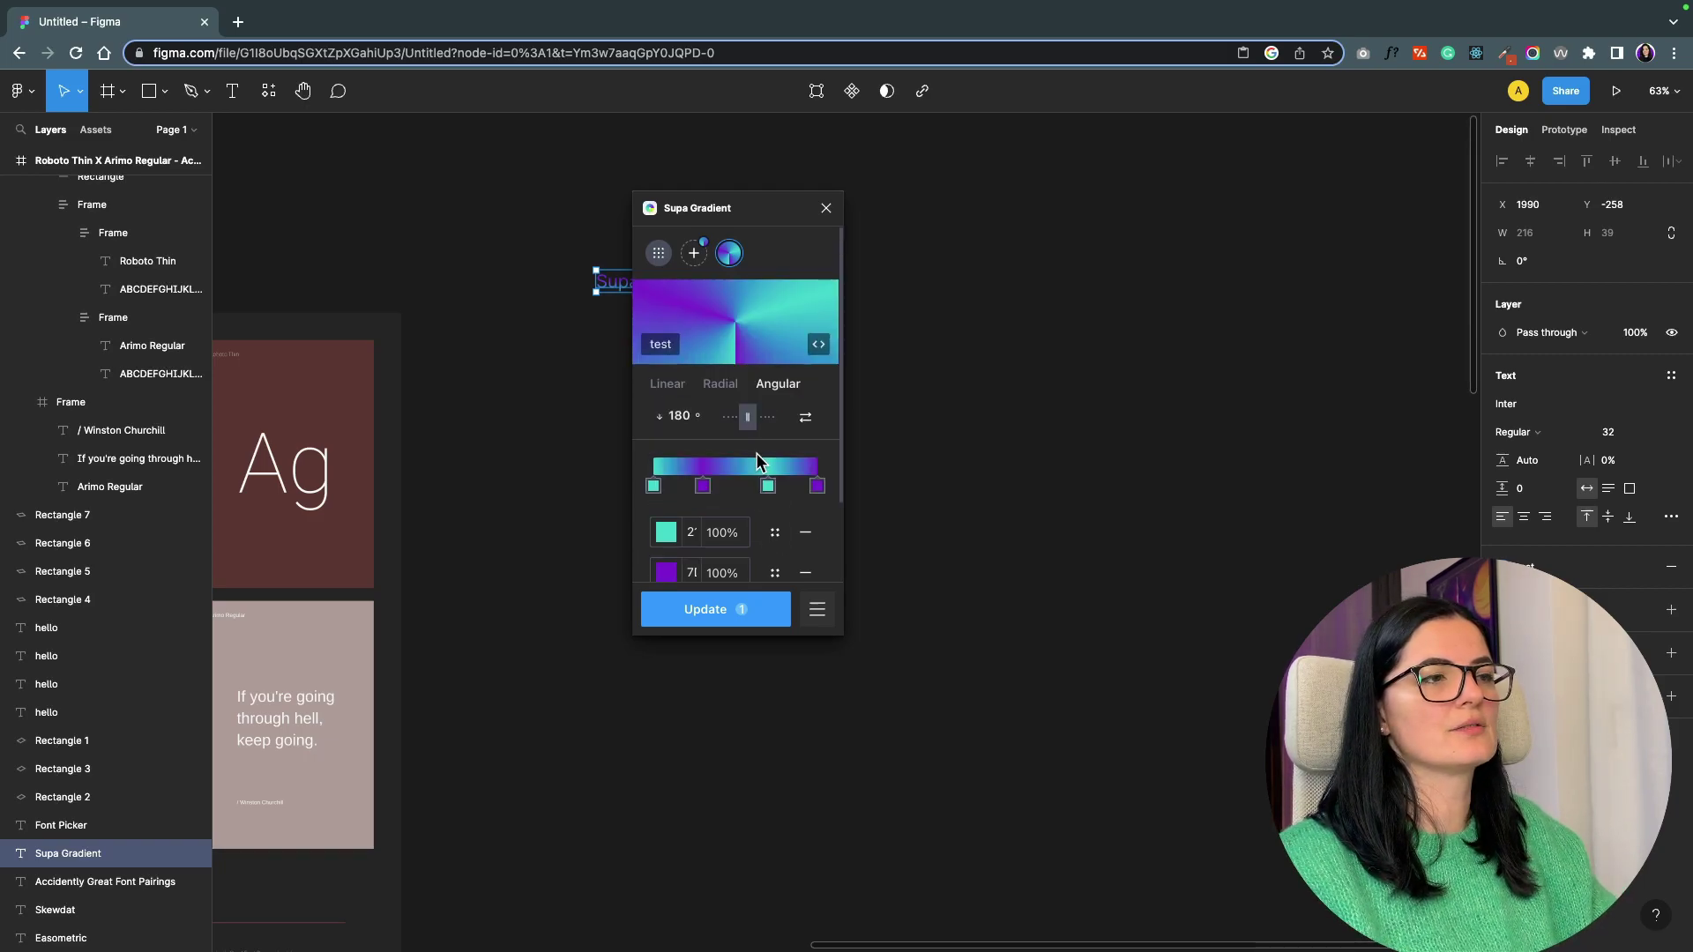
scroll(763, 510, "down", 1)
scroll(745, 529, "up", 1)
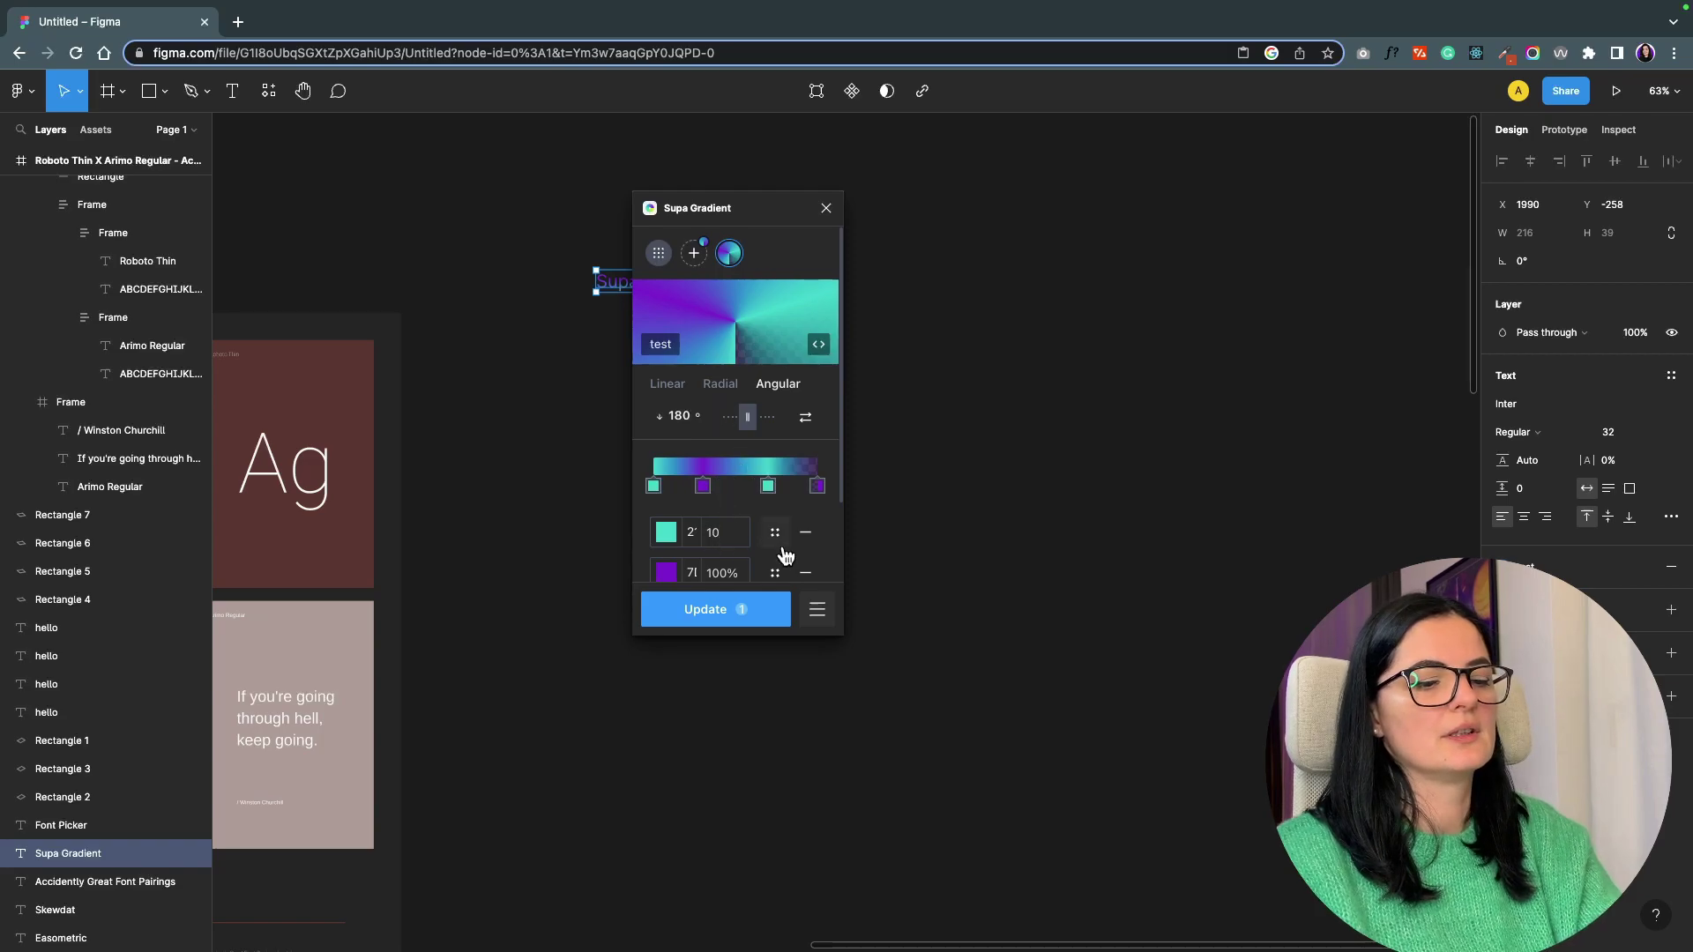
Lower the first stop's opacity to 19%, reverse the colours and adjust the angle.
key("BackSpace")
key("BackSpace")
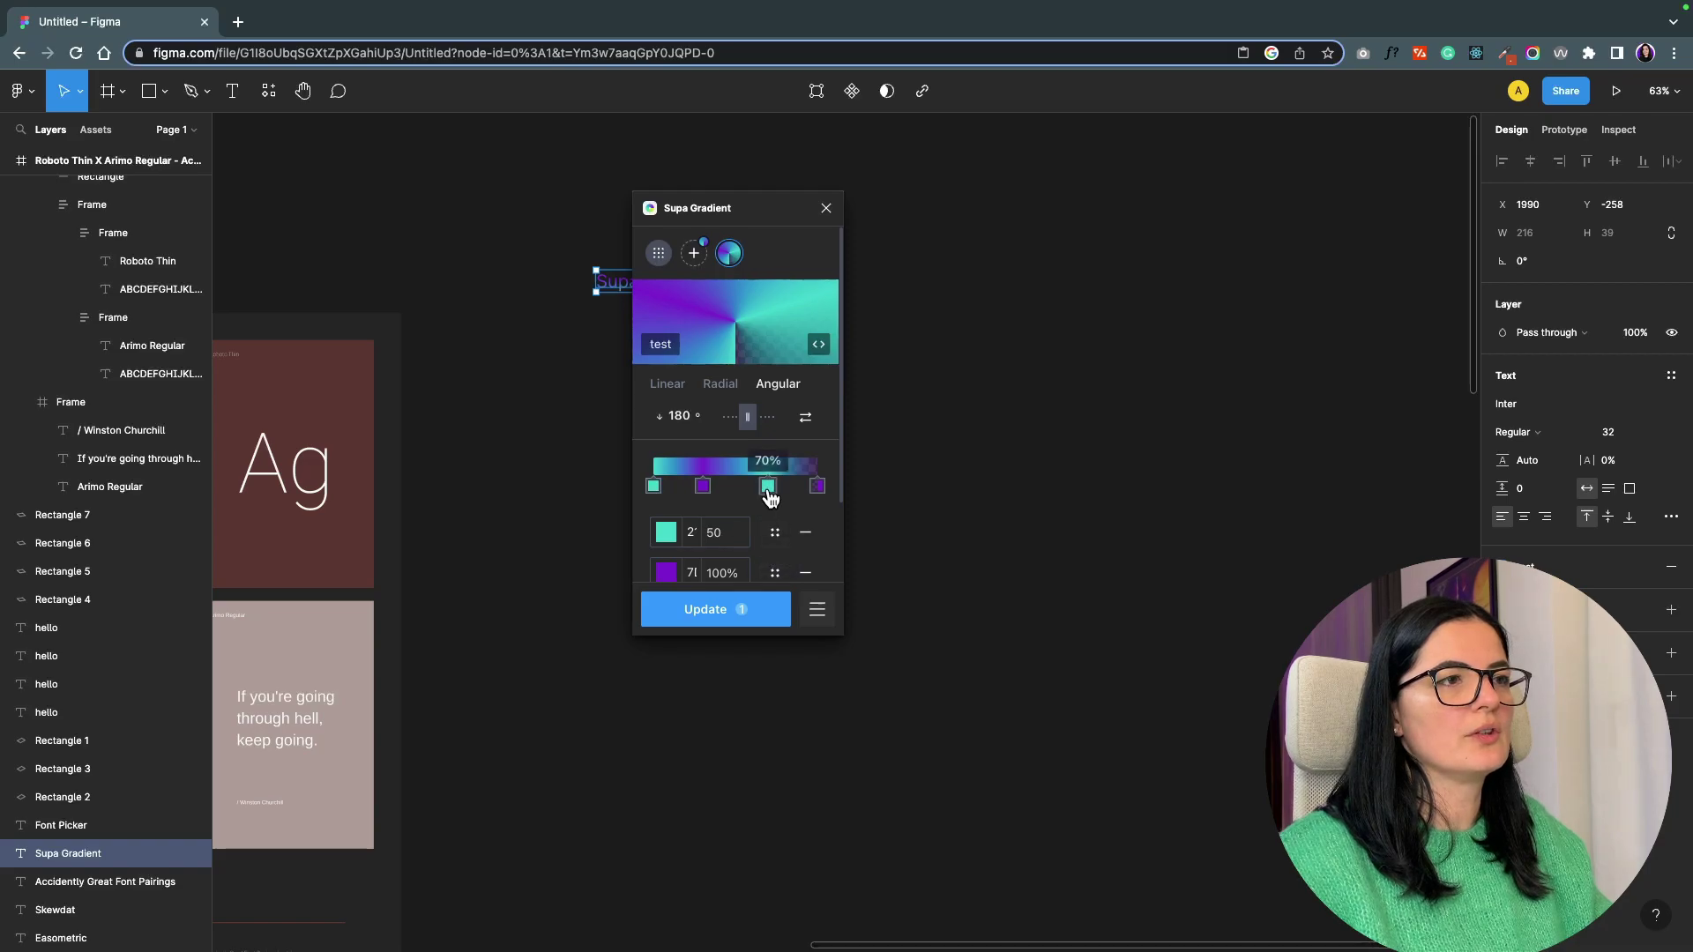
left_click_drag(768, 486, 775, 492)
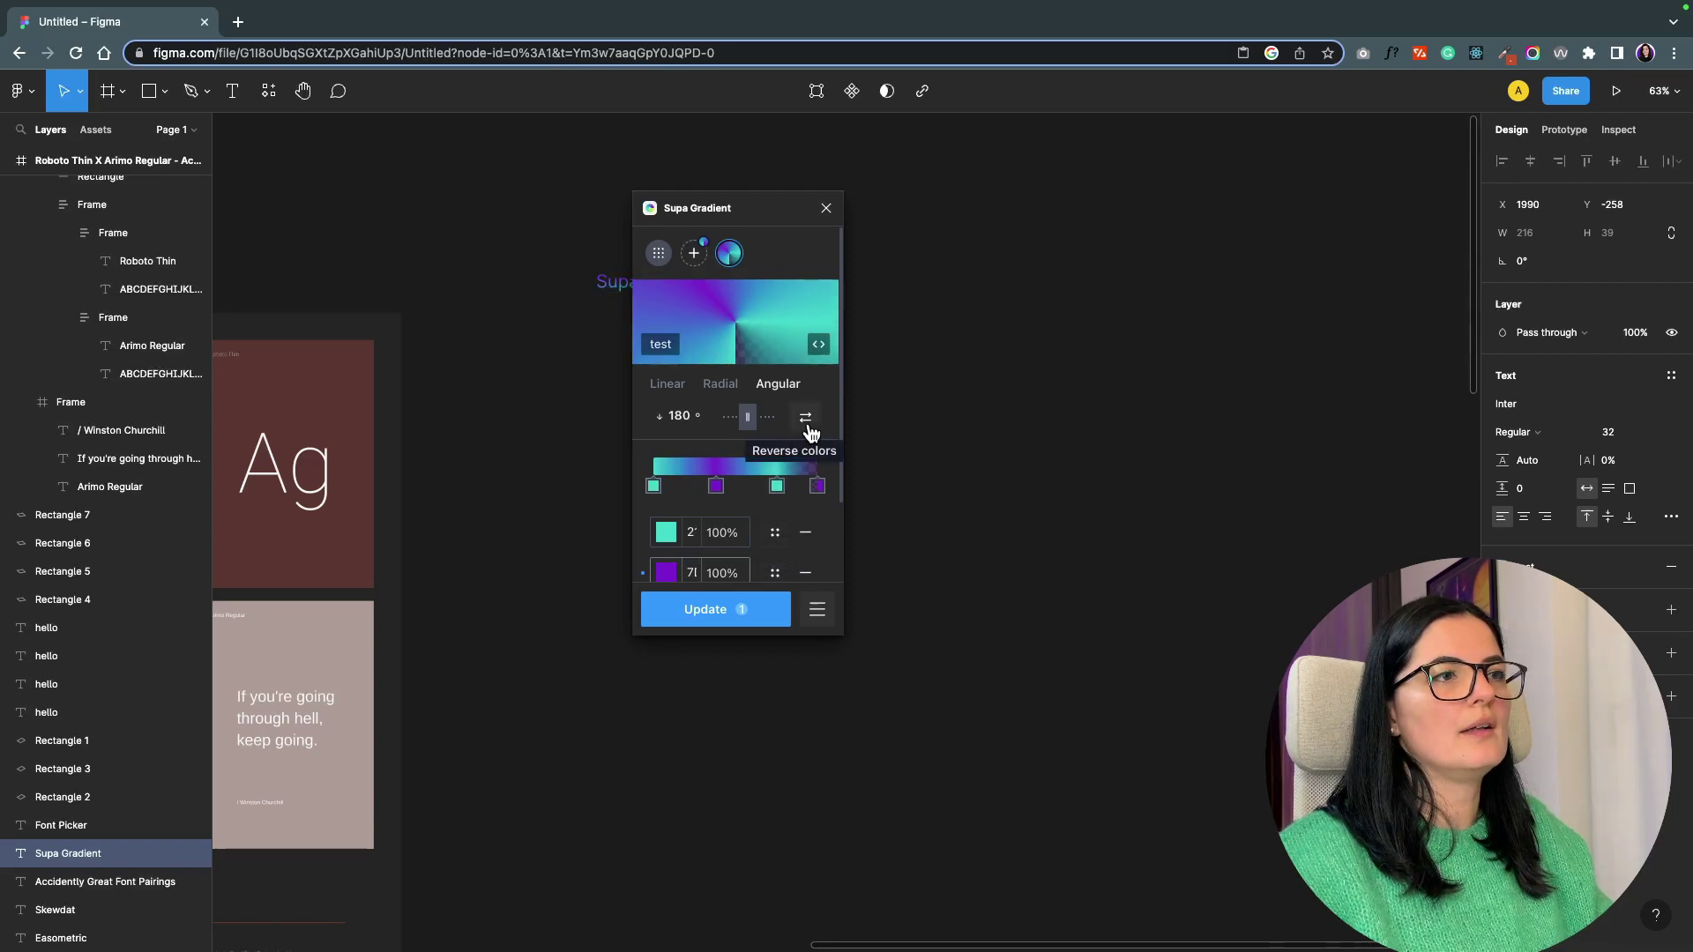
left_click(805, 420)
left_click(807, 422)
left_click(680, 415)
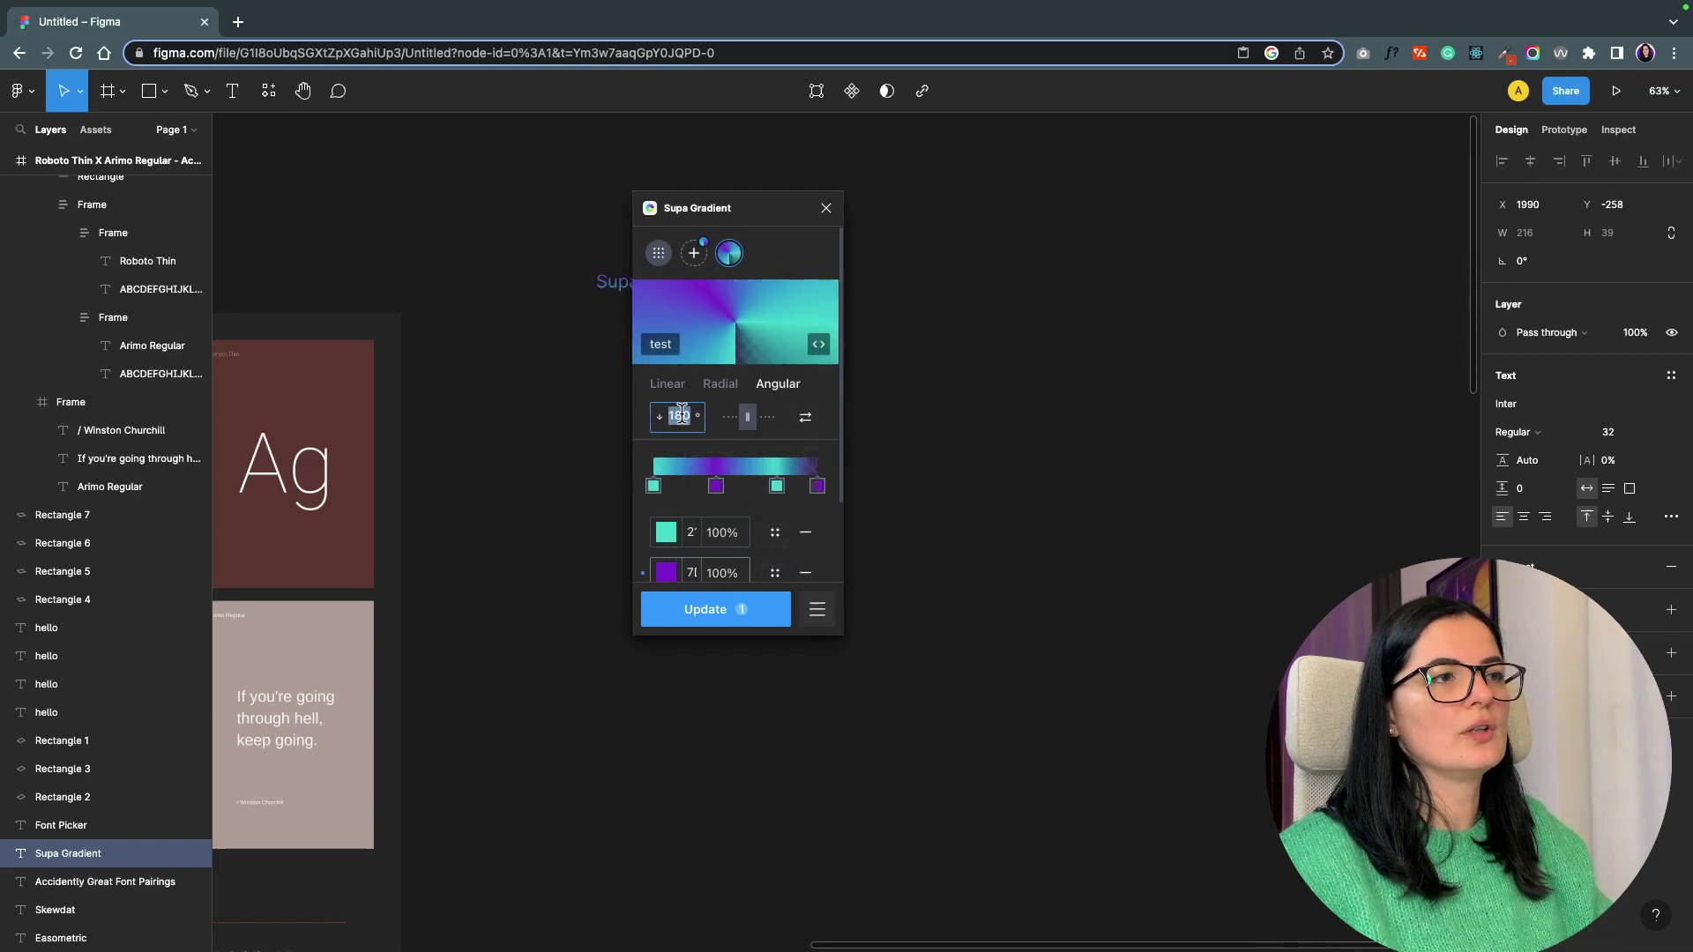
left_click_drag(747, 418, 748, 419)
Rotate the gradient to 240° and paste its copied CSS onto the canvas.
left_click(805, 417)
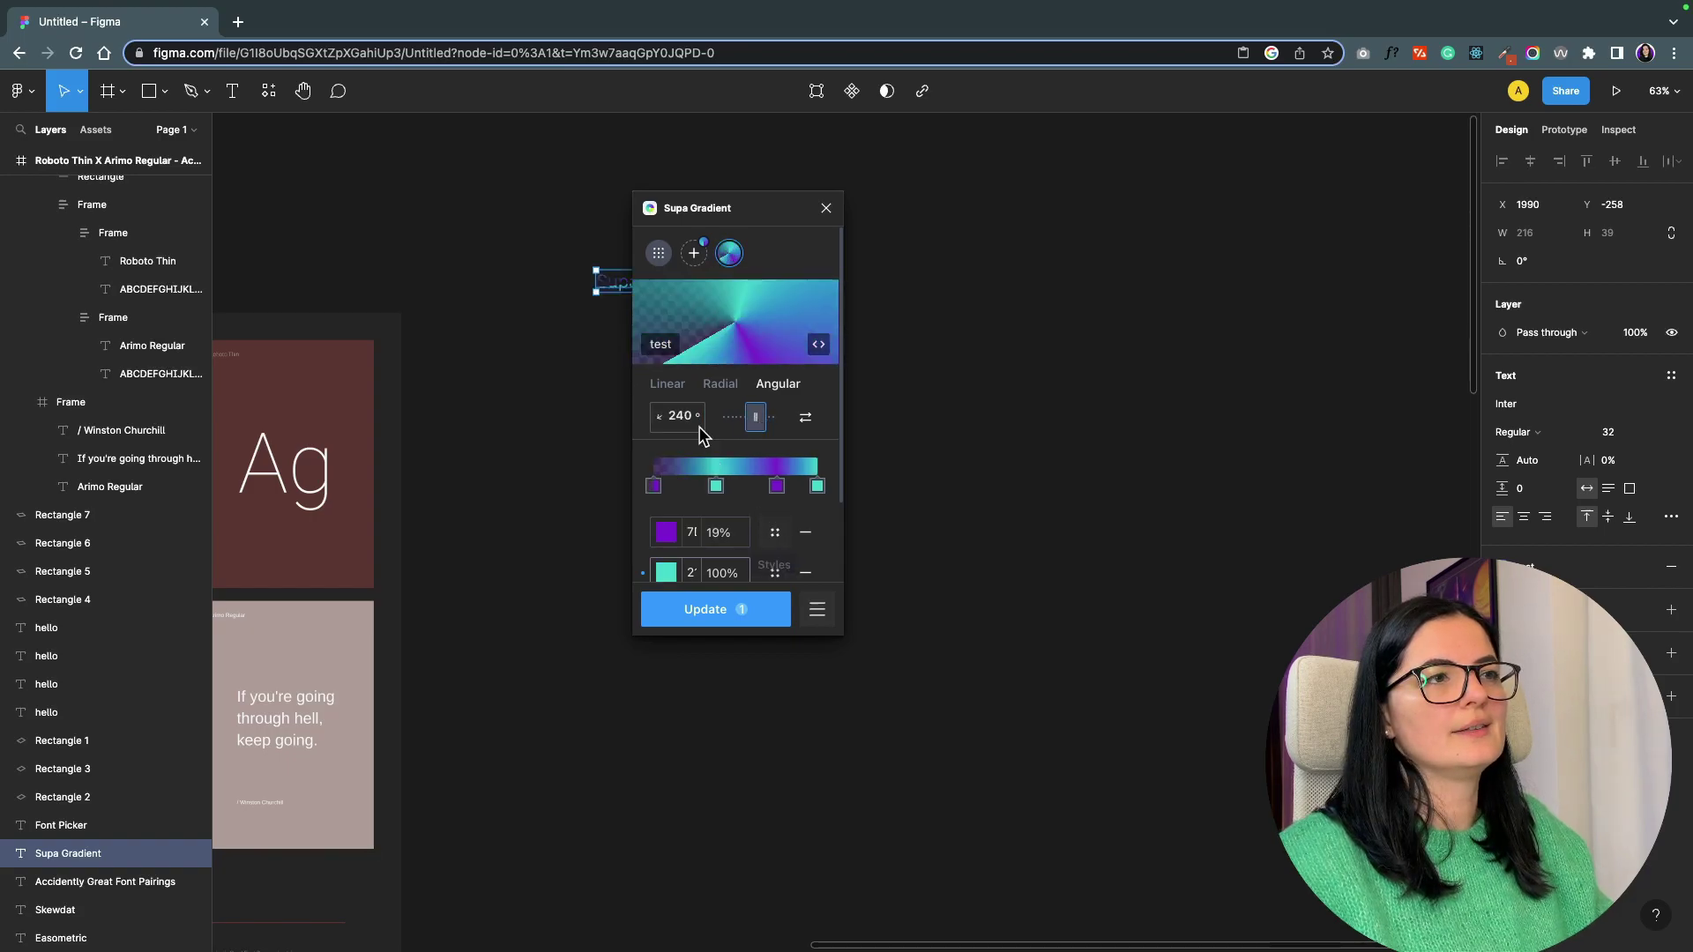
left_click(817, 349)
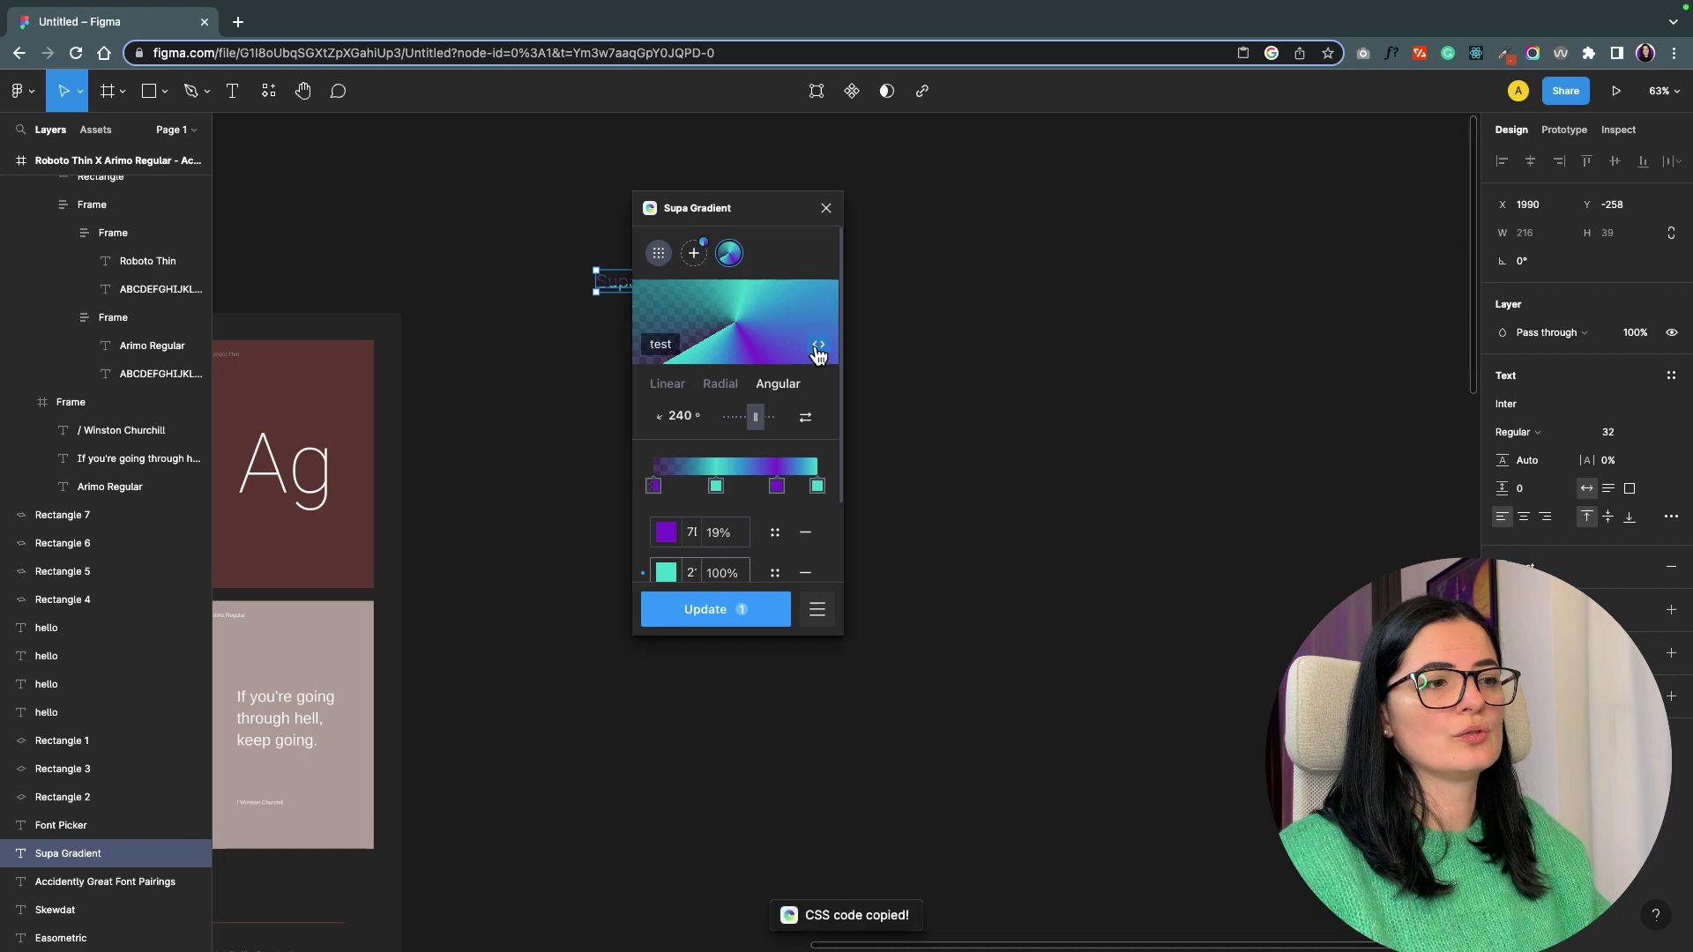
right_click(698, 684)
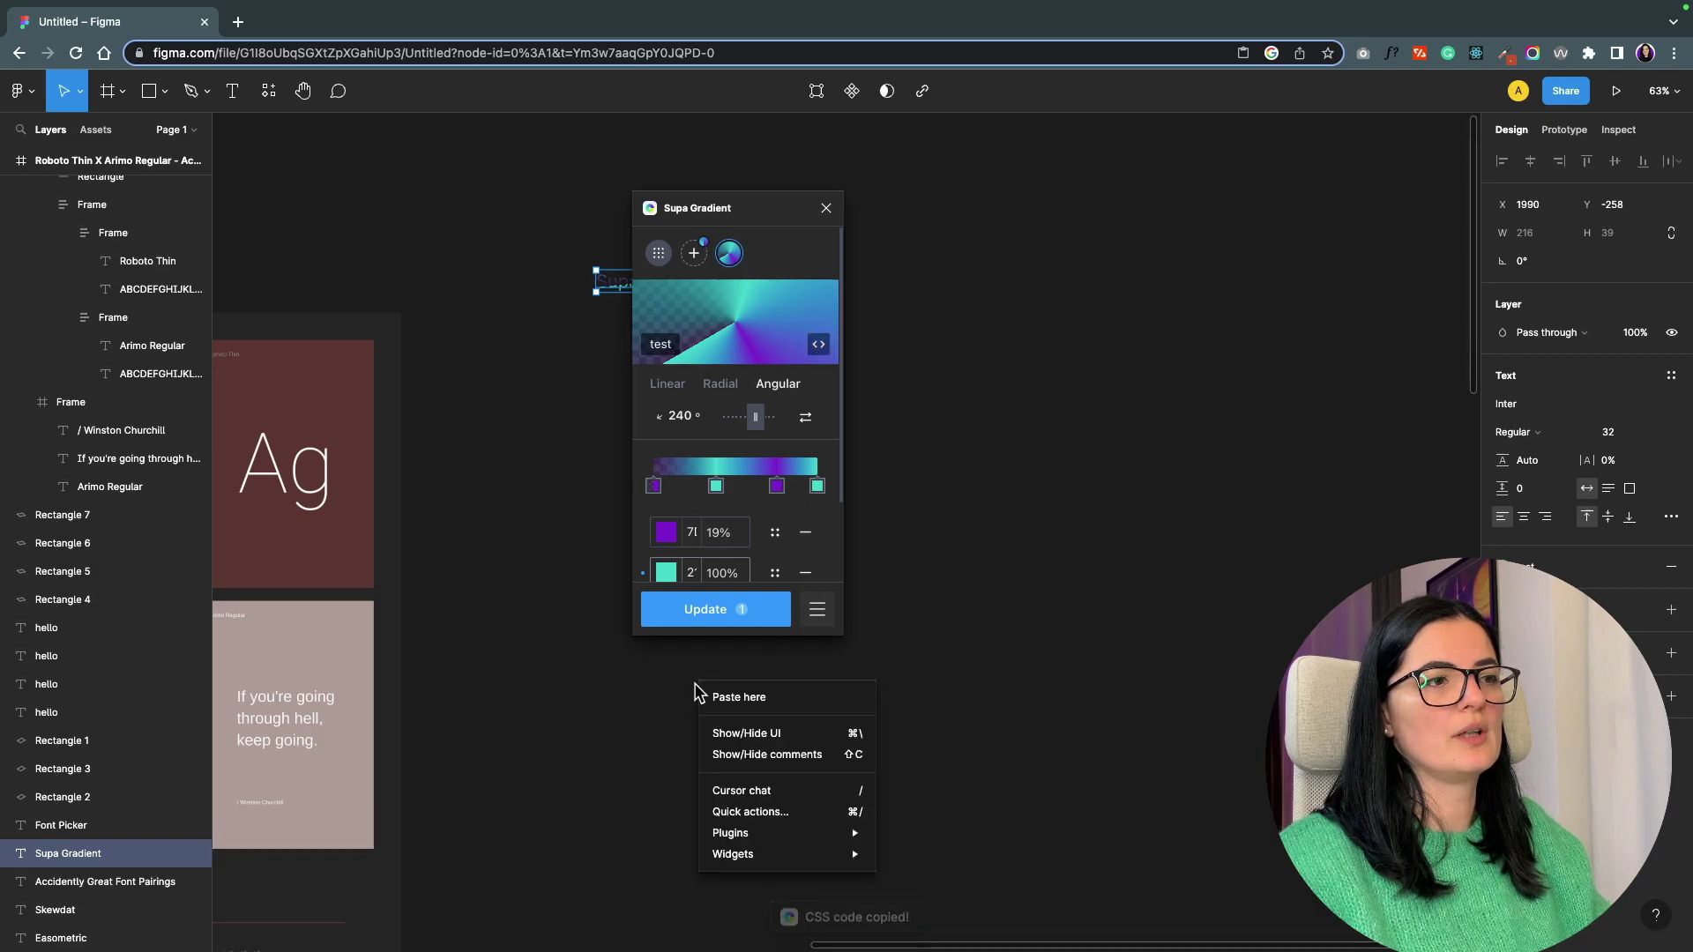
left_click(738, 698)
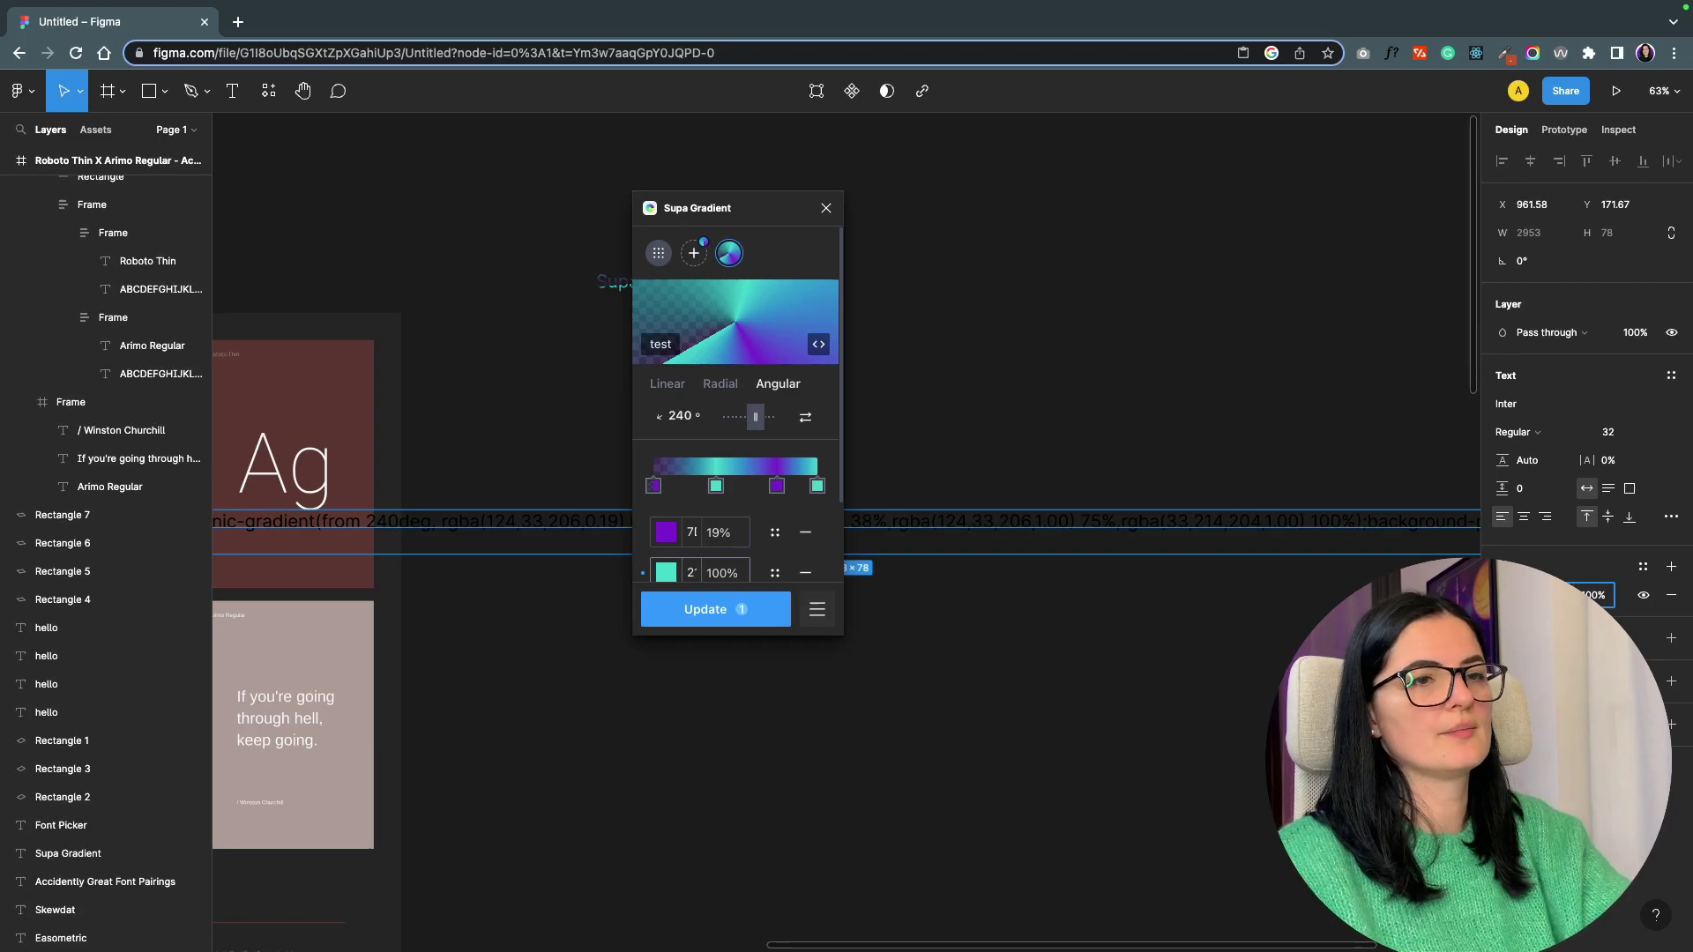
Move the CSS text out of its frame, put background-position on a second line, and shift it right.
left_click_drag(1098, 521, 1091, 722)
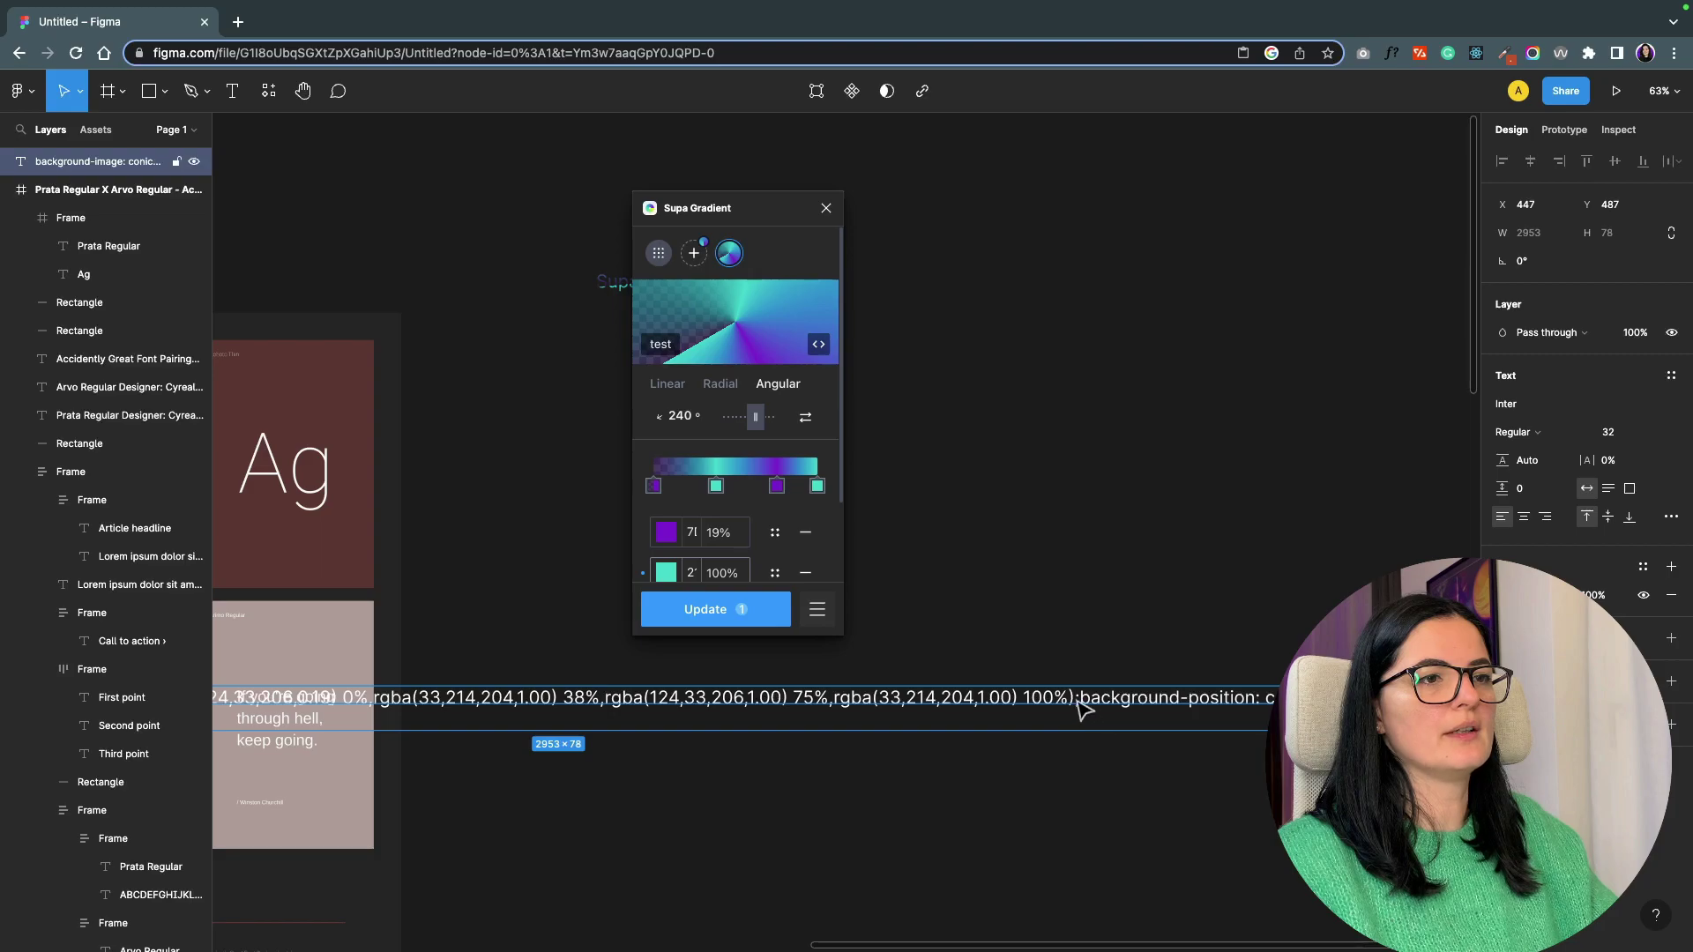
double_click(1079, 698)
key("Return")
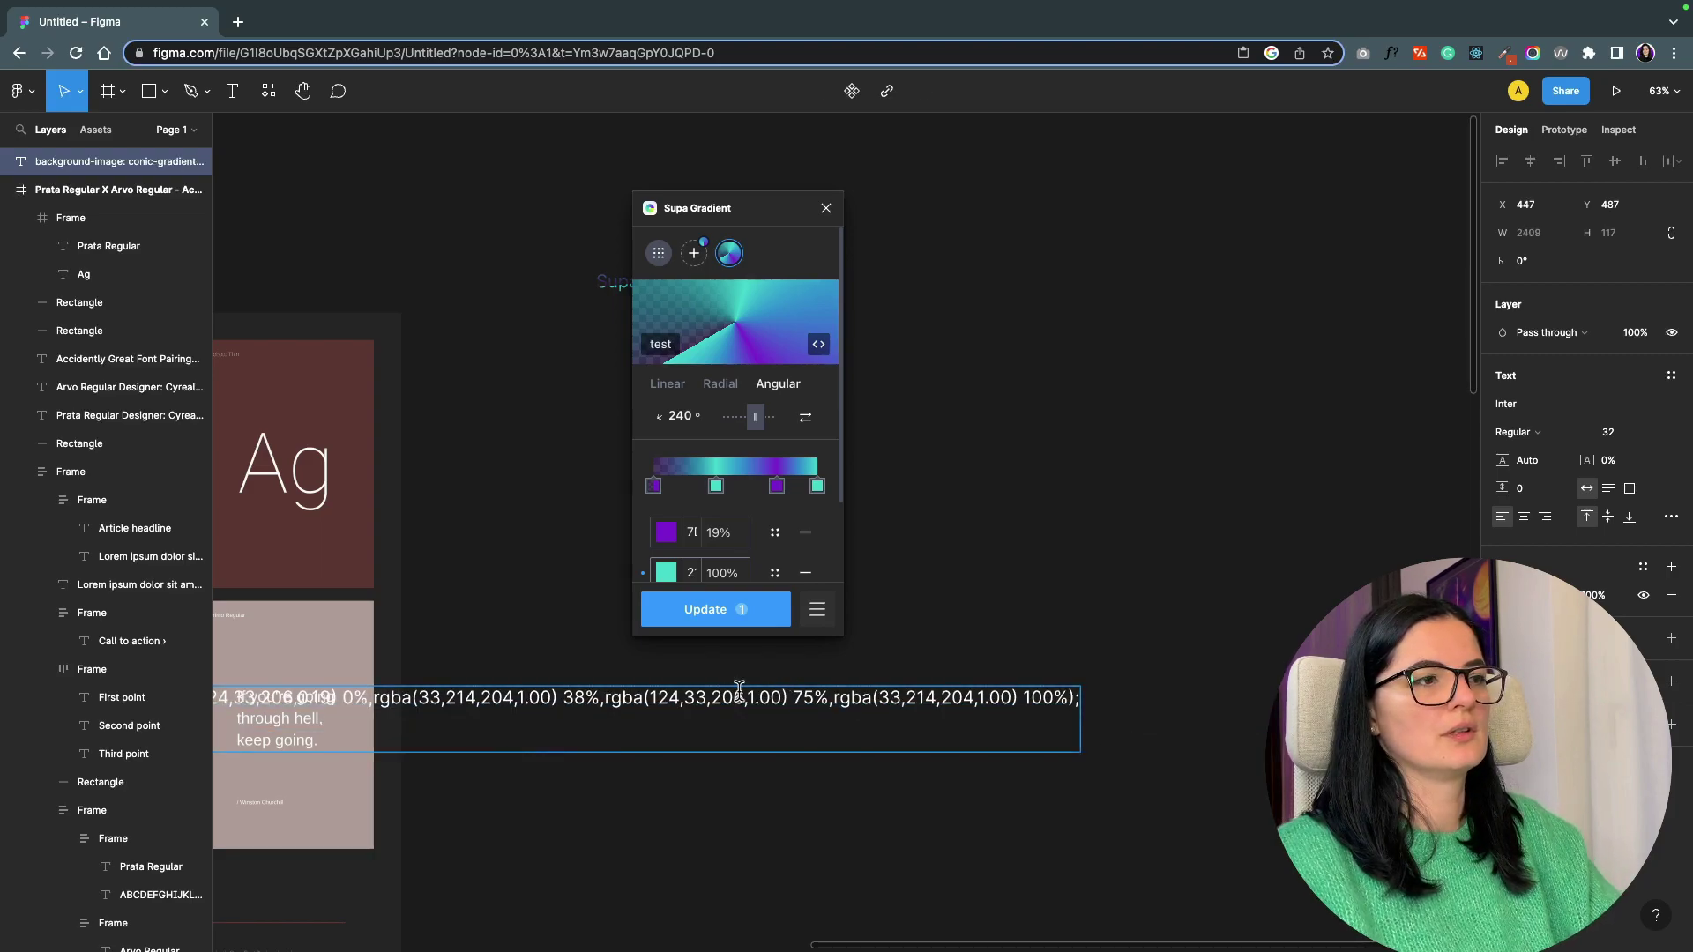
key("Escape")
left_click_drag(707, 710, 1360, 711)
Save a pale cream Material preset gradient as style 'he;', then reload 'test'.
left_click(1213, 817)
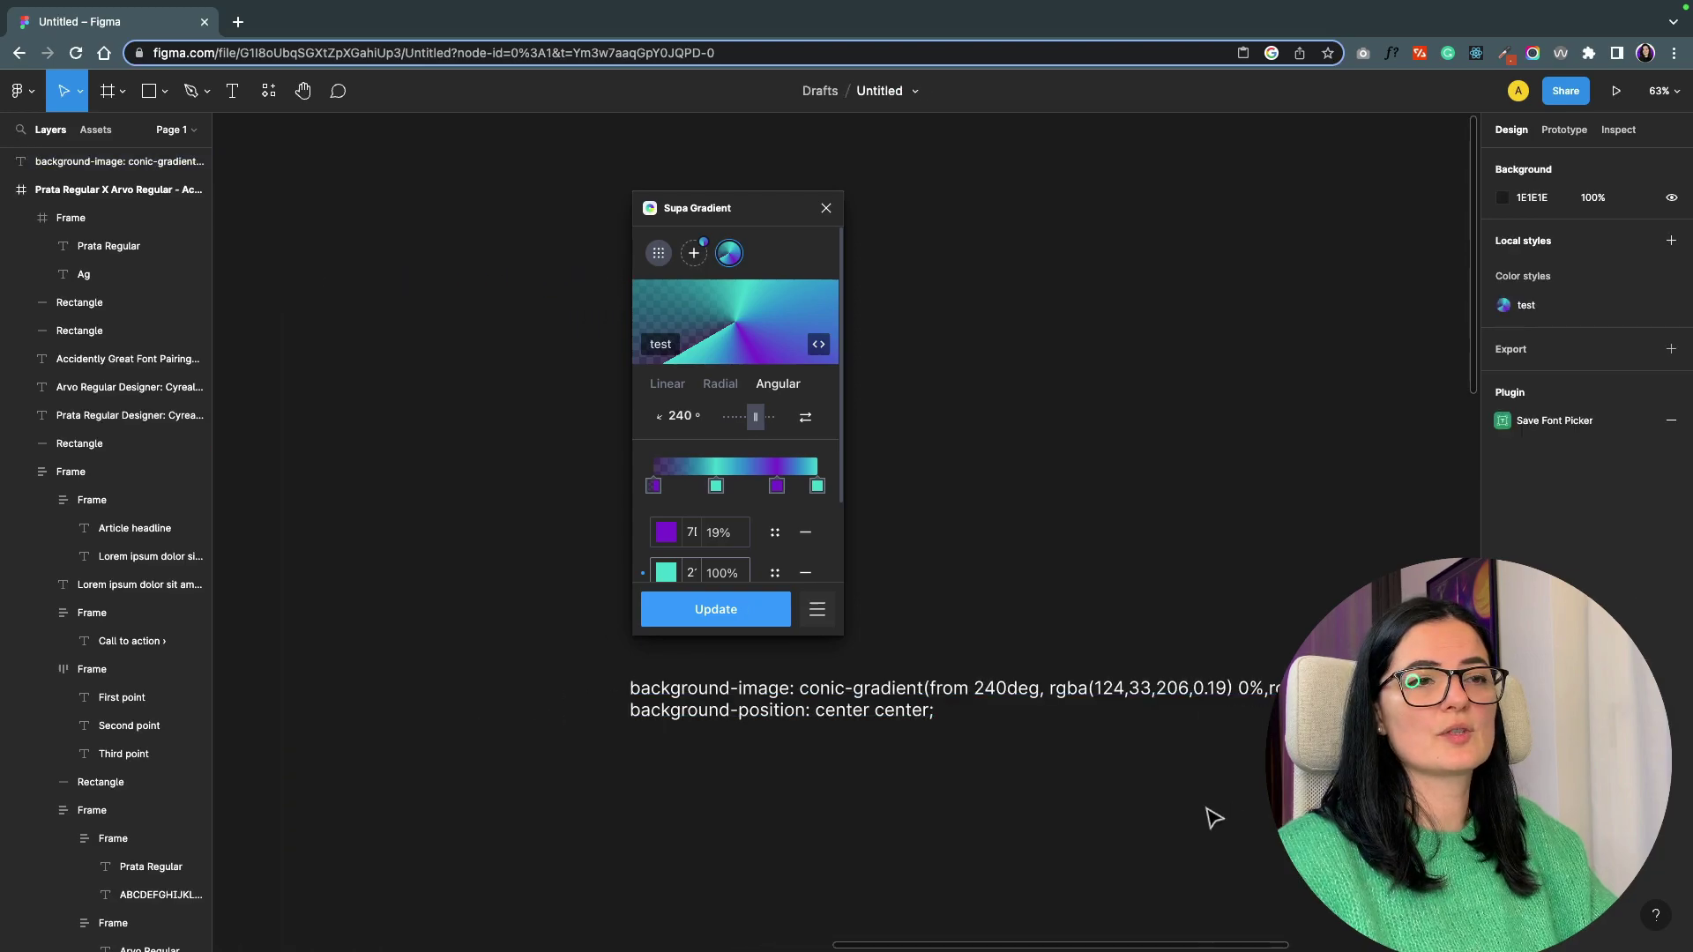
scroll(1214, 817, "right", 5)
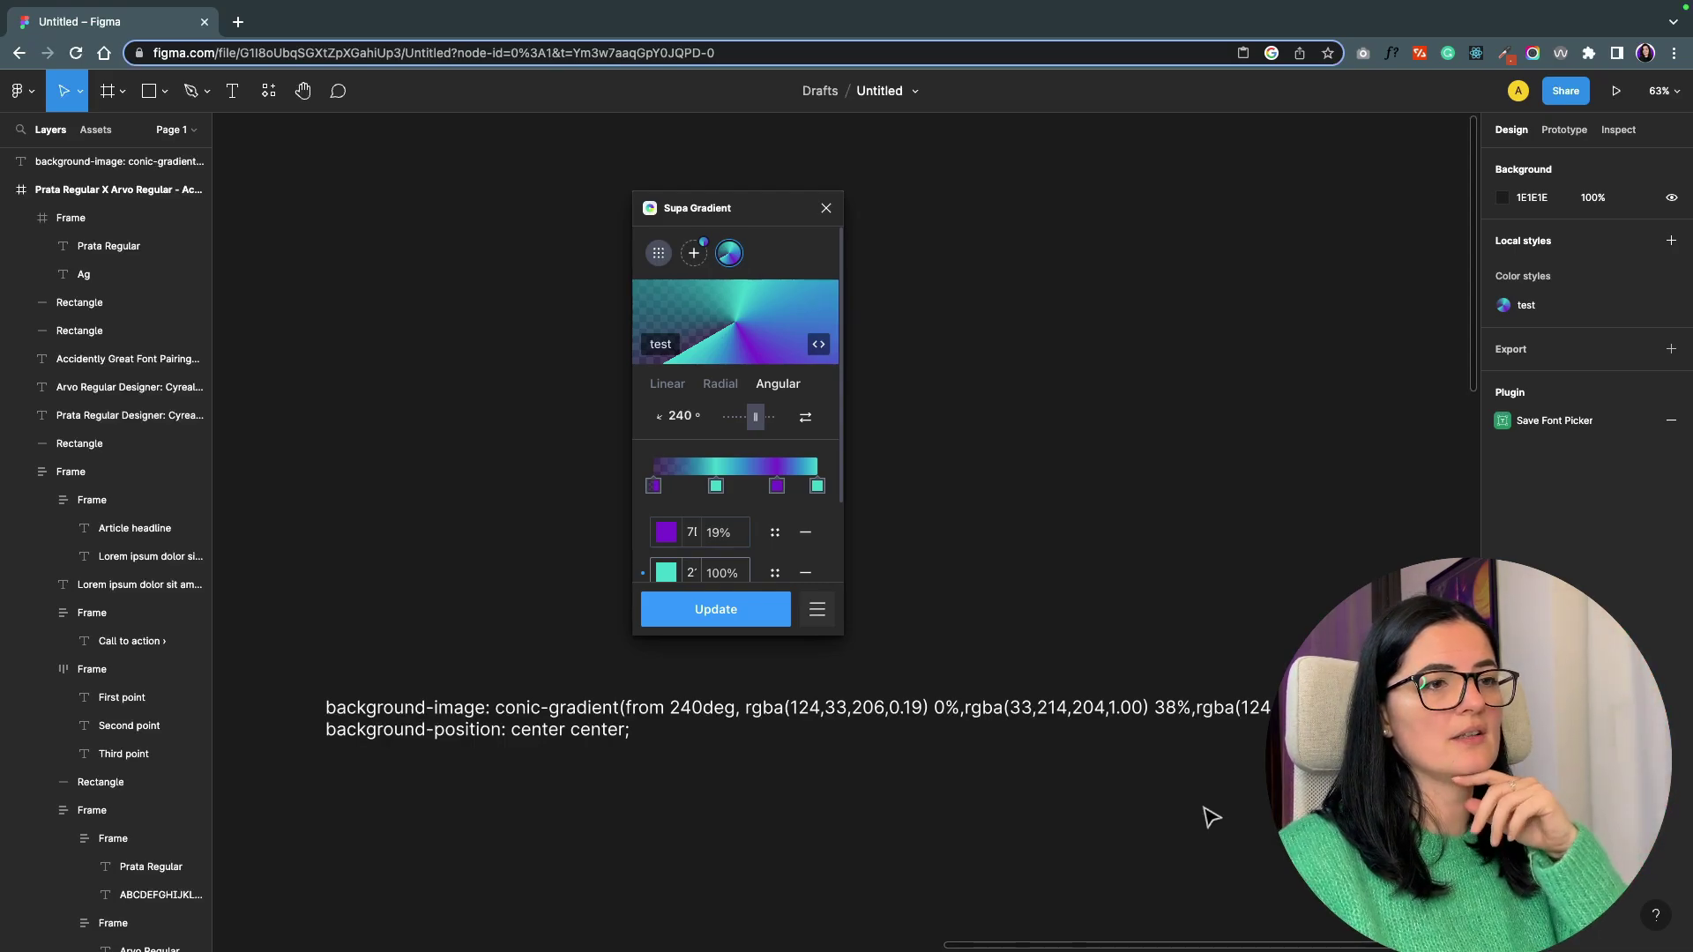
left_click(664, 615)
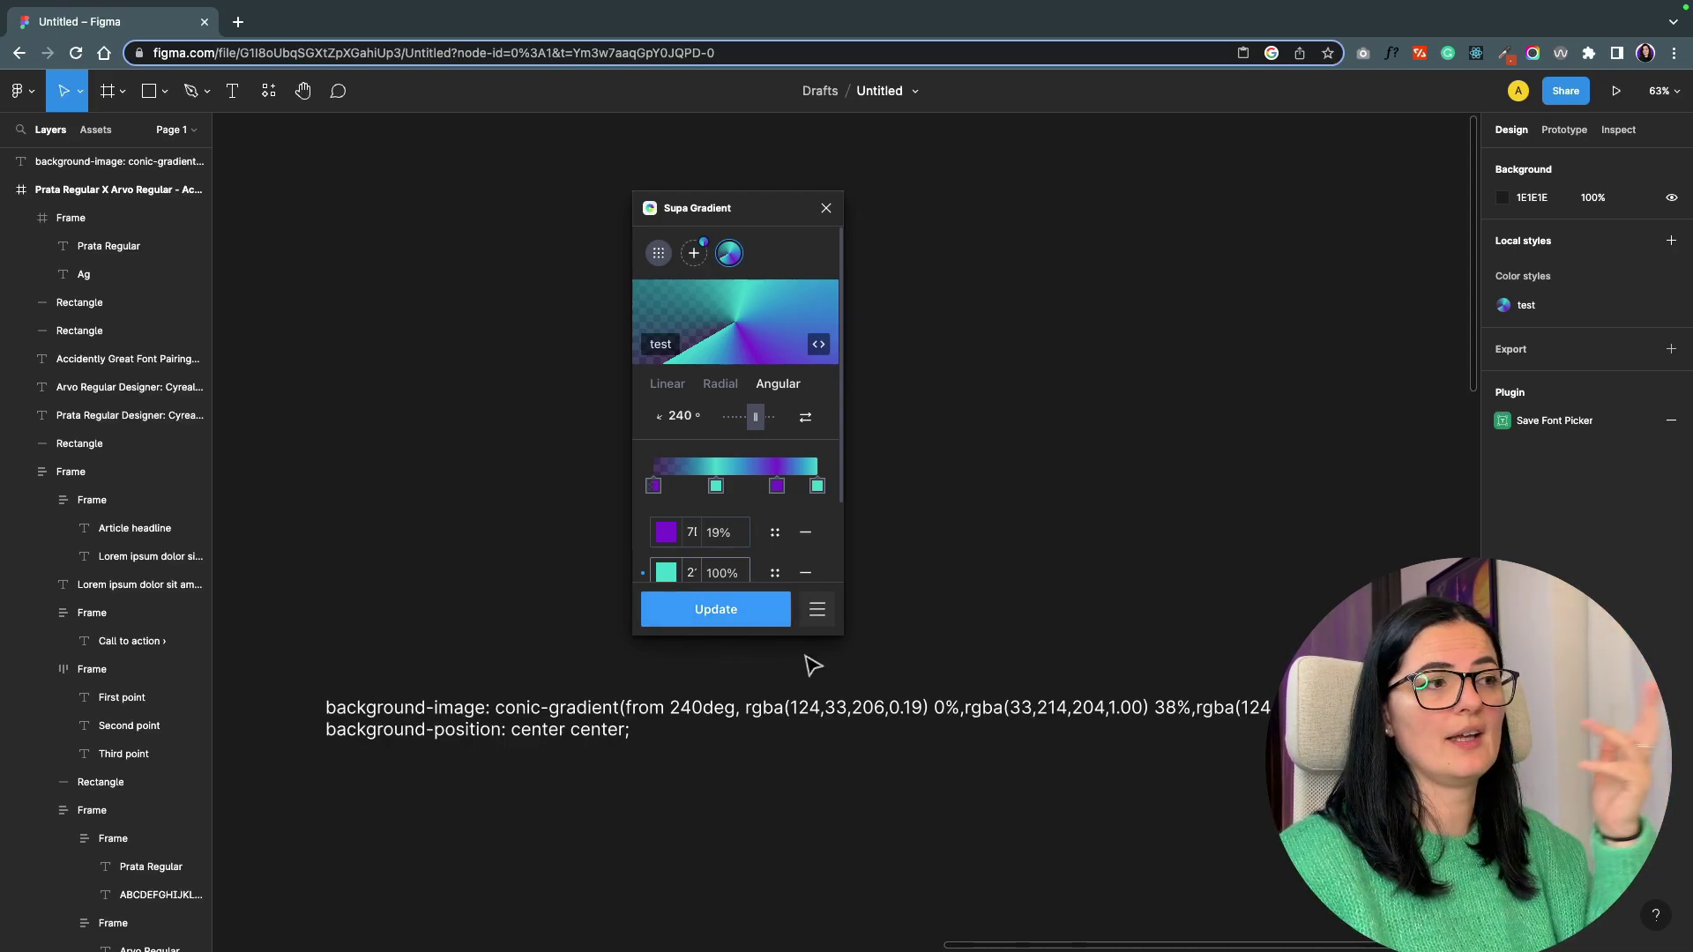
left_click(657, 256)
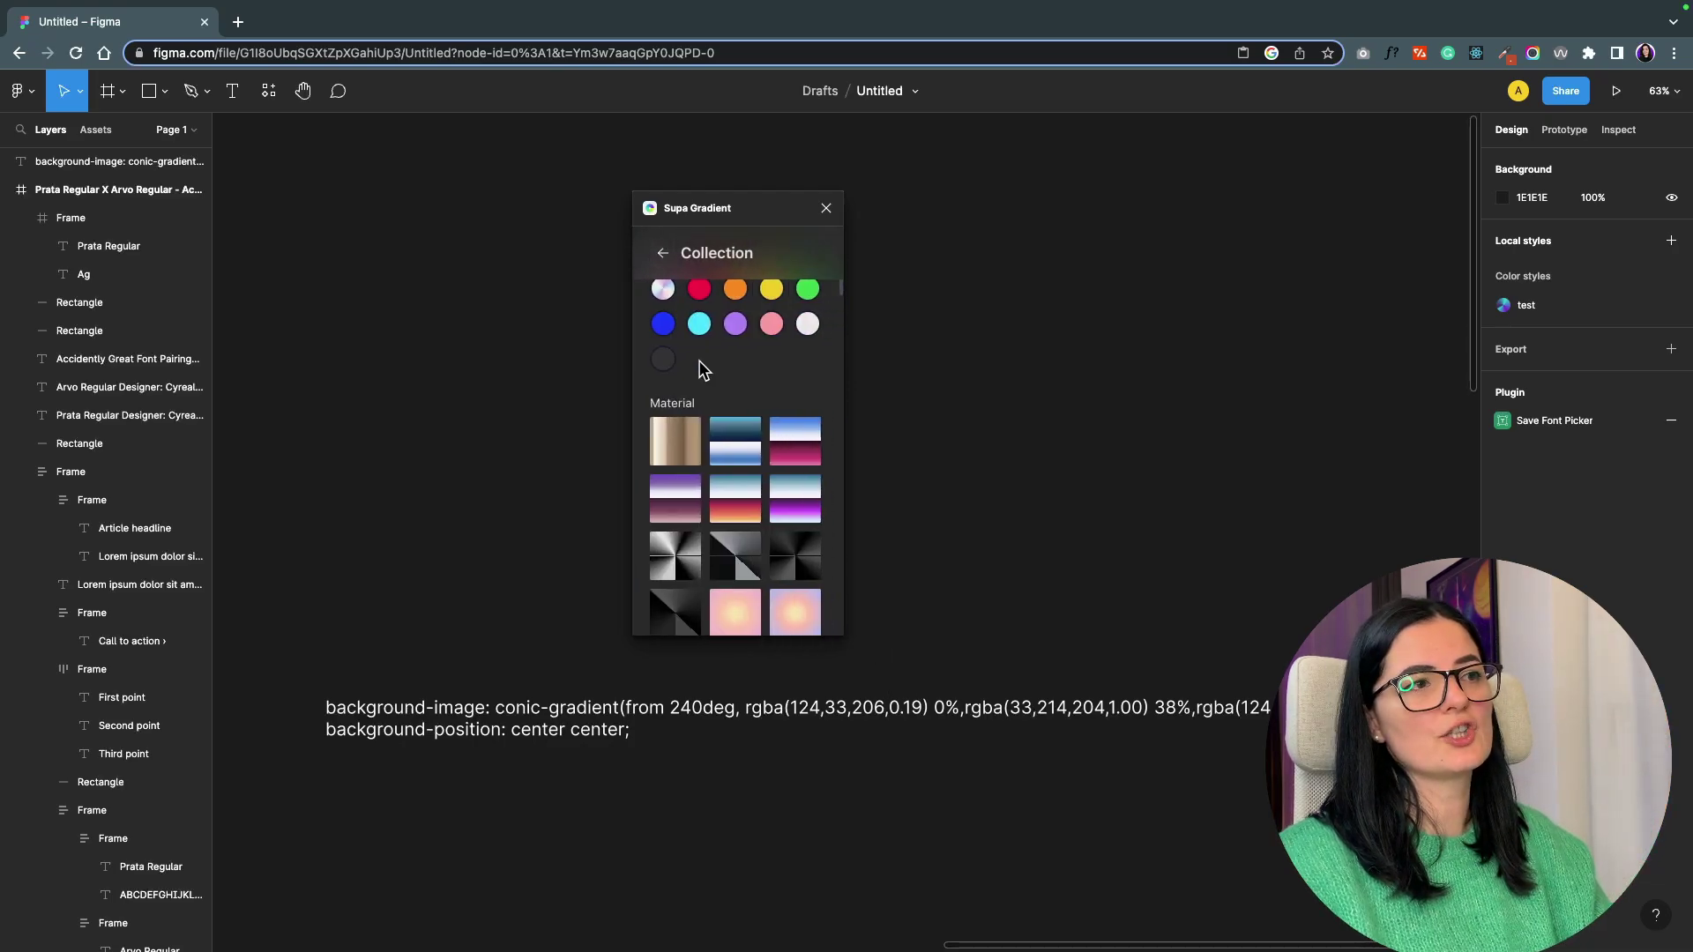
scroll(719, 392, "down", 3)
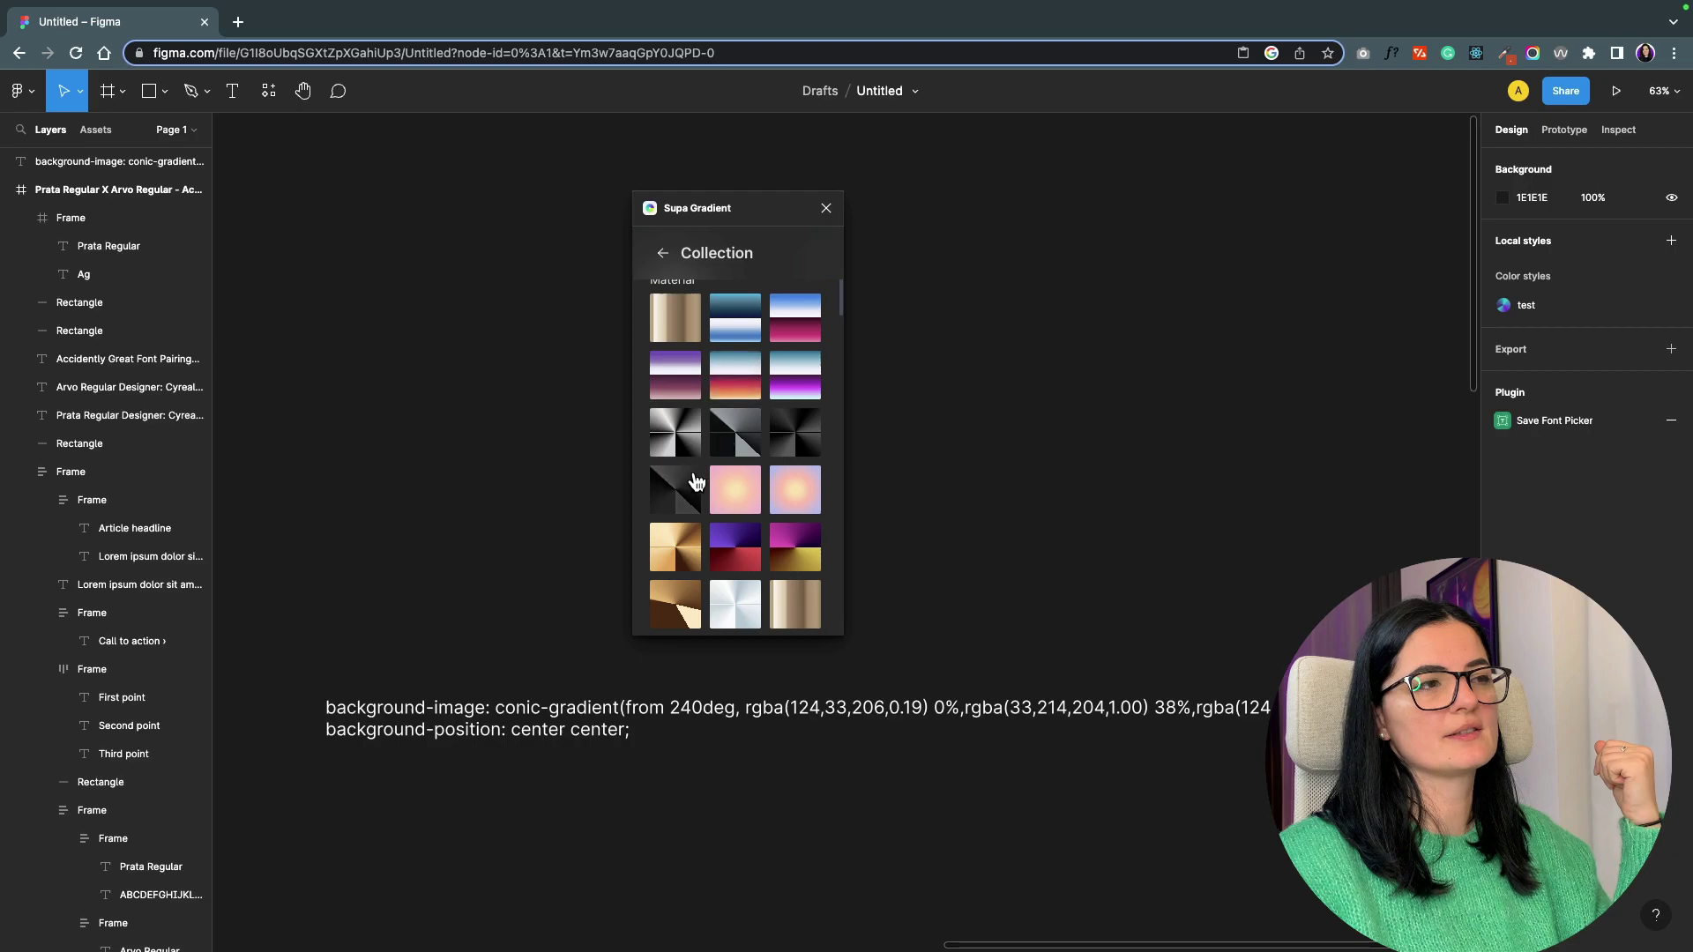
left_click(675, 441)
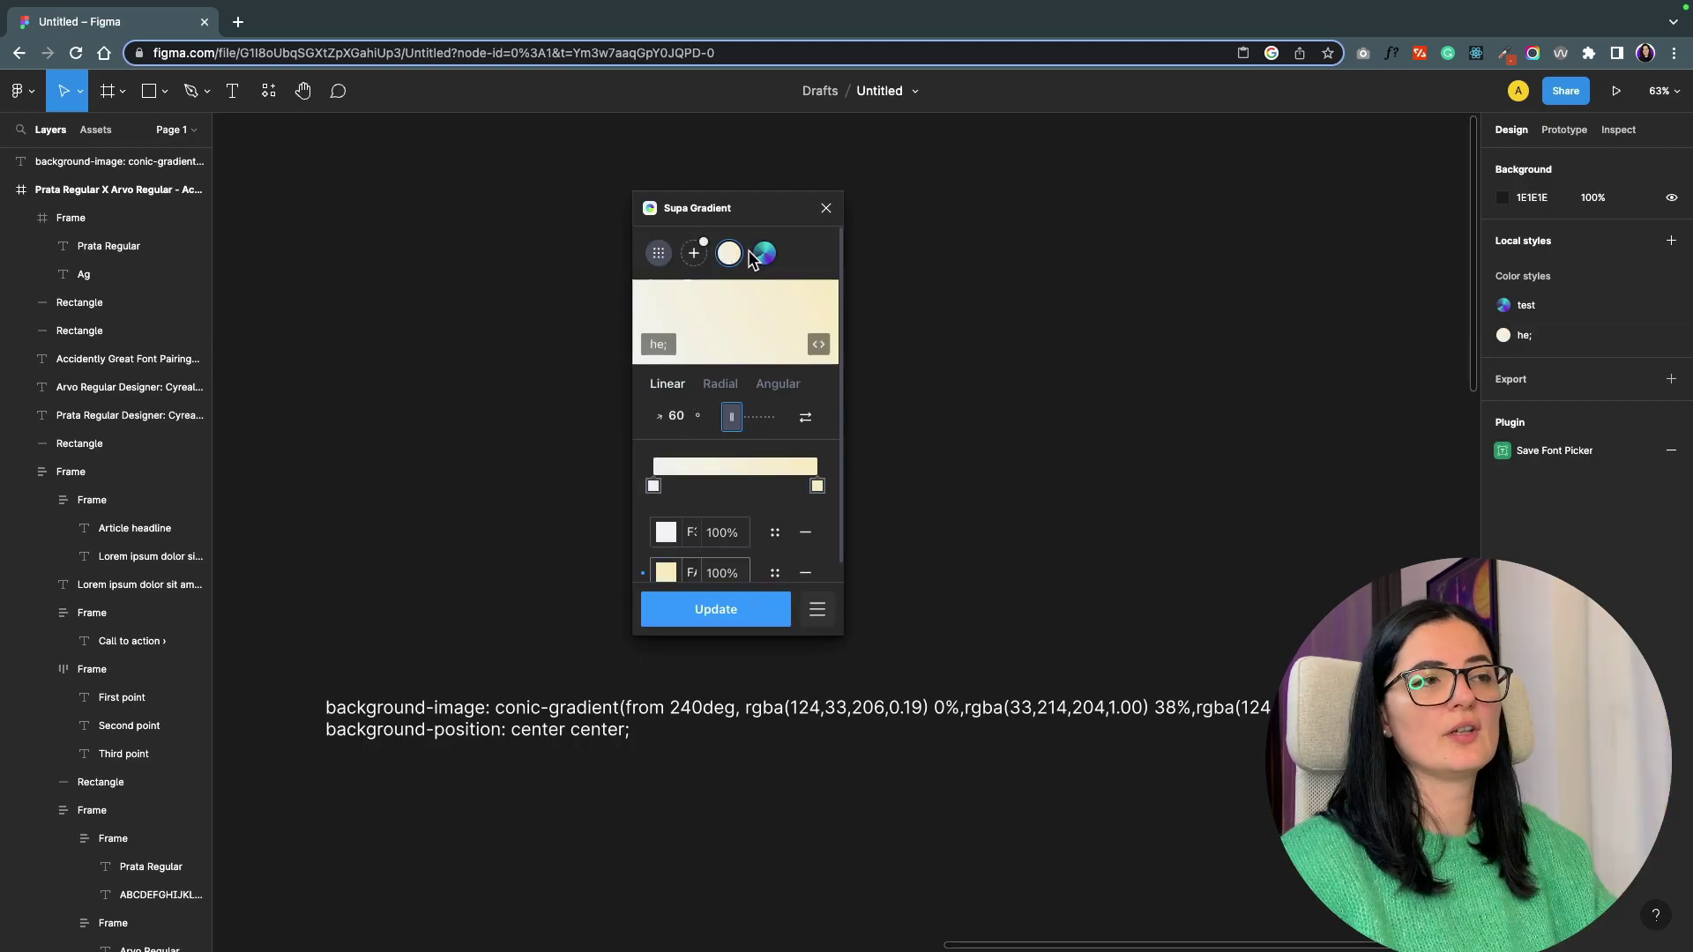
left_click(765, 254)
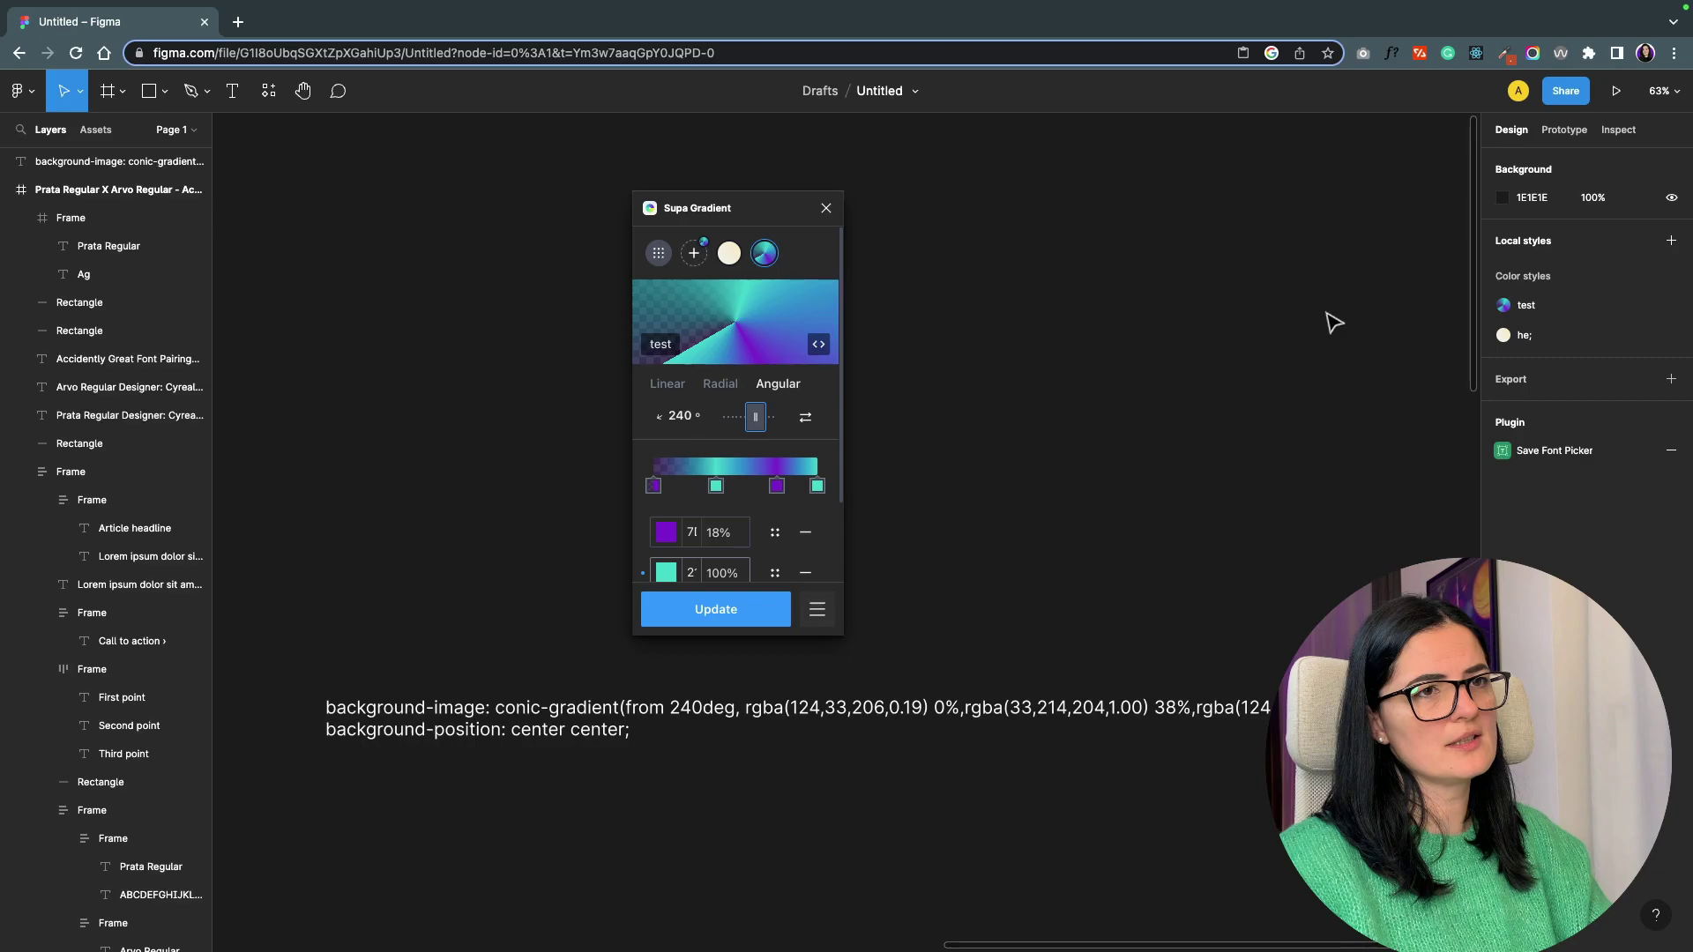
Close the Supa Gradient plugin window.
key("Escape")
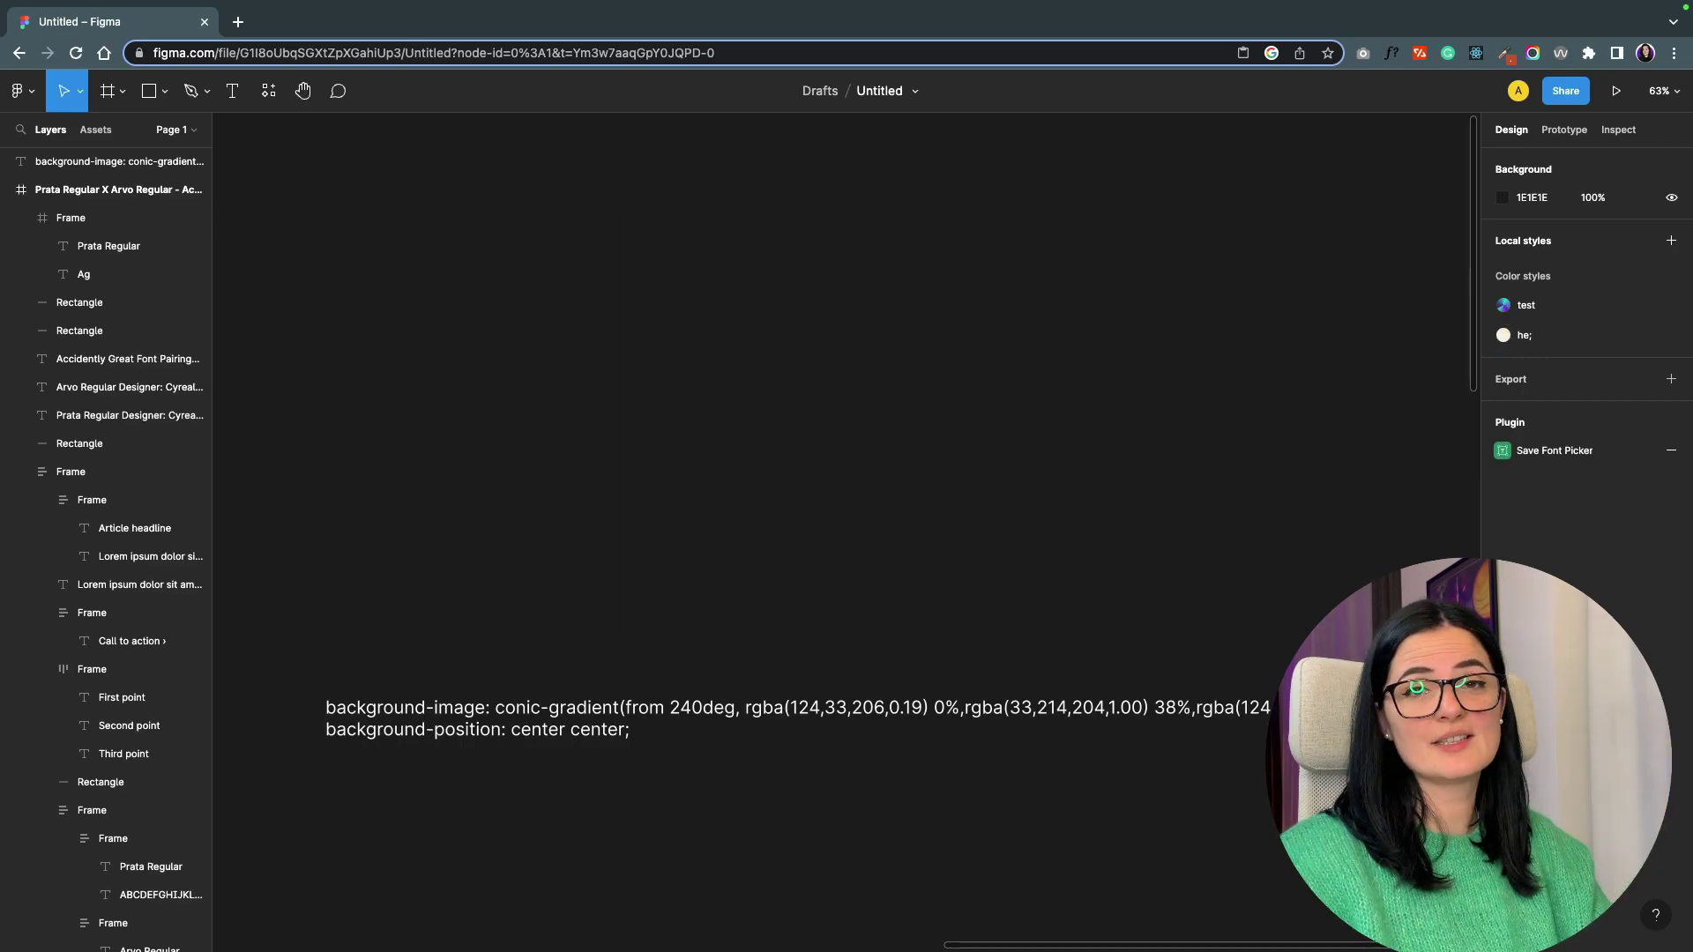